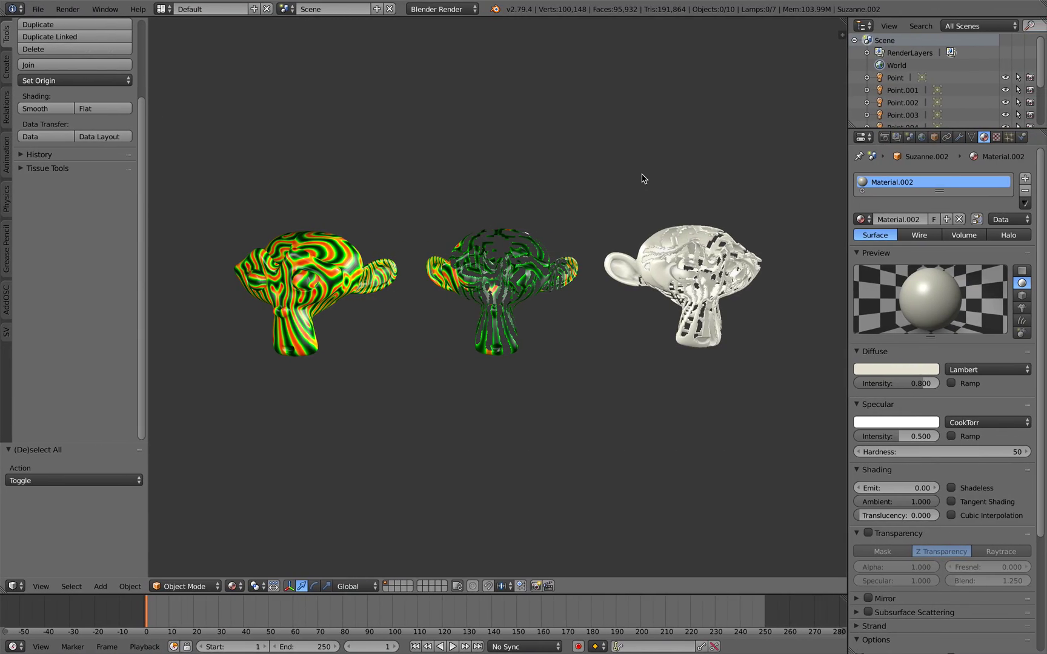
# Inspect the modifier settings of the white monkey head and the middle monkey head.
pyautogui.moveTo(642, 178); pyautogui.dragTo(637, 179, button='middle')
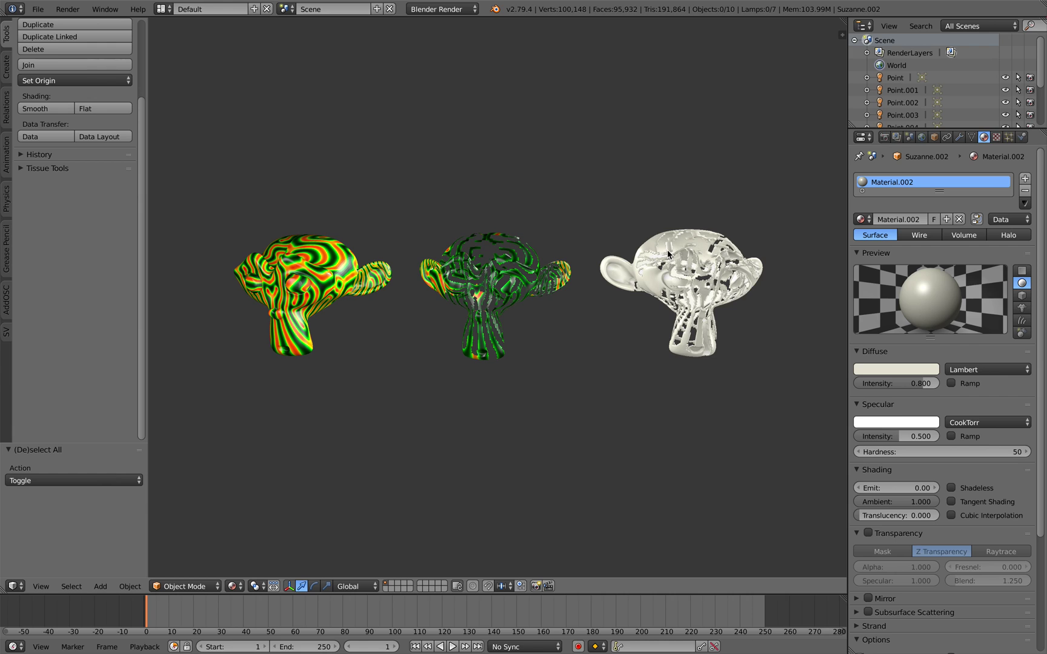
pyautogui.rightClick(670, 248)
pyautogui.click(959, 137)
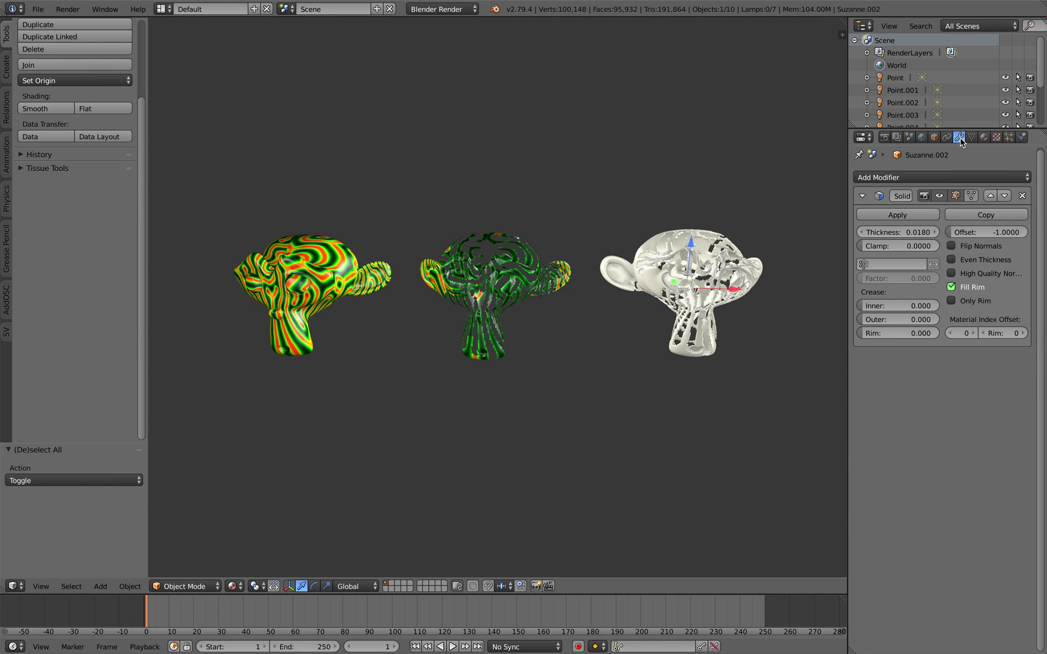
pyautogui.moveTo(849, 181); pyautogui.dragTo(833, 181)
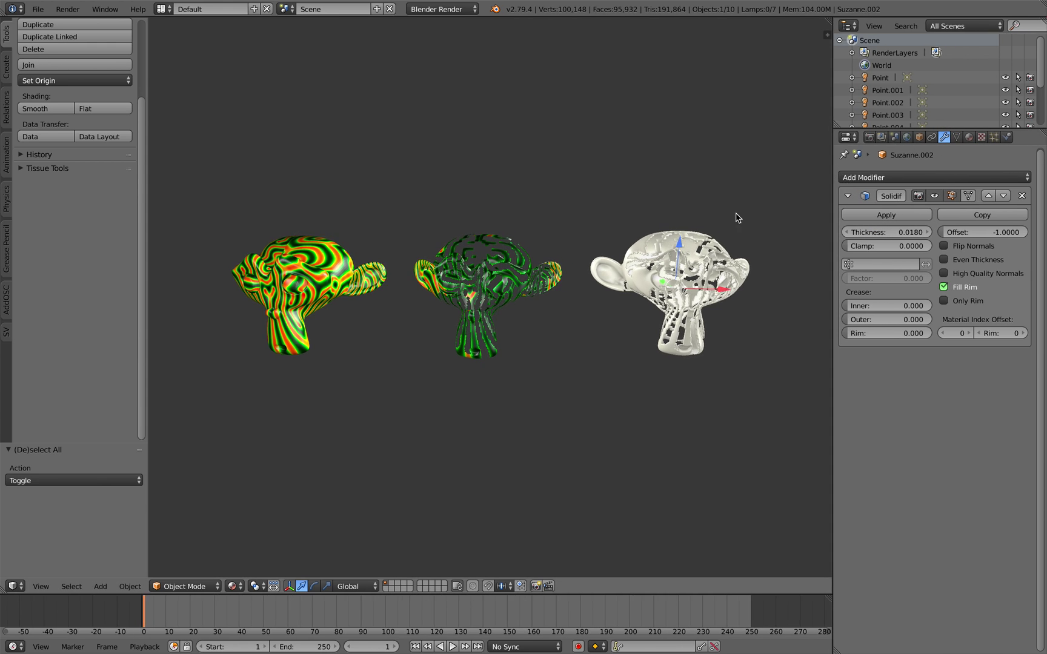
pyautogui.rightClick(534, 277)
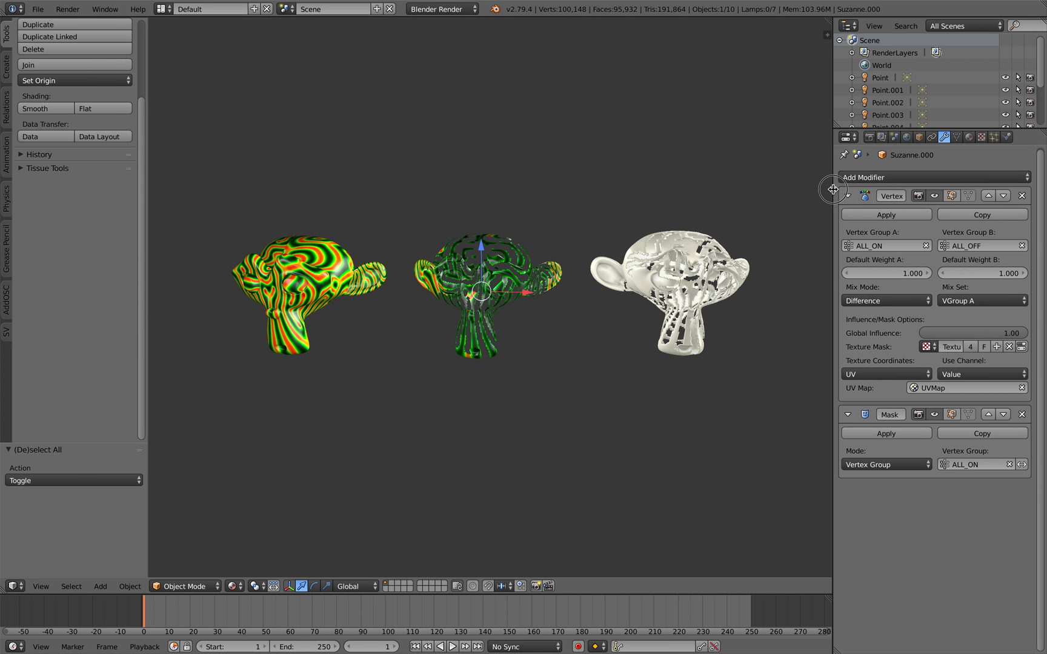
pyautogui.moveTo(834, 190); pyautogui.dragTo(720, 185)
pyautogui.click(761, 177)
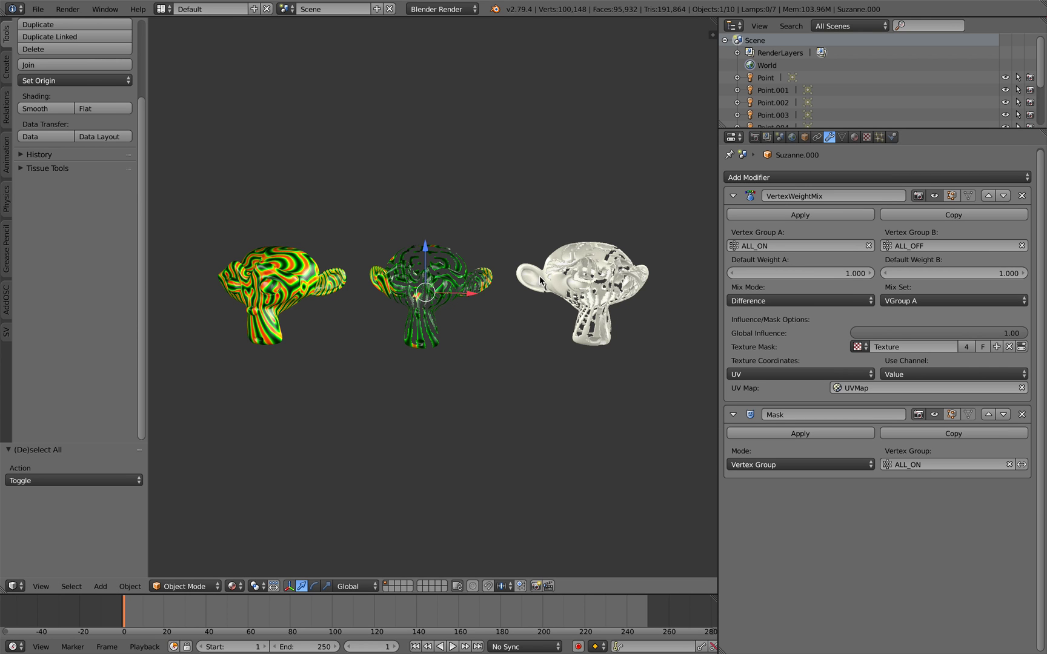
# Inspect the left striped monkey head's vertex weight modifier, and return to the middle head's modifiers.
pyautogui.scroll(5, 506, 275)
pyautogui.moveTo(504, 271); pyautogui.dragTo(424, 282, button='middle')
pyautogui.rightClick(424, 271)
pyautogui.scroll(-2, 451, 274)
pyautogui.moveTo(330, 269)
pyautogui.mouseDown(button='middle')
pyautogui.moveTo(315, 277)
pyautogui.moveTo(393, 294)
pyautogui.moveTo(341, 326)
pyautogui.moveTo(355, 363)
pyautogui.moveTo(364, 292)
pyautogui.moveTo(333, 272)
pyautogui.mouseUp(button='middle')
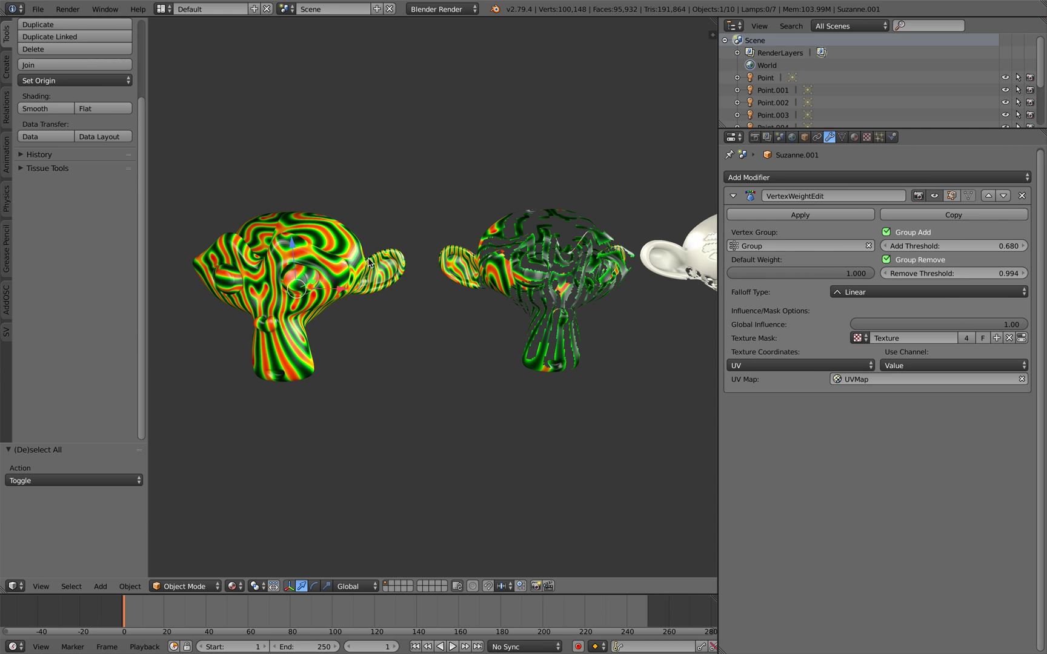
pyautogui.rightClick(437, 271)
pyautogui.press('KP_Decimal')
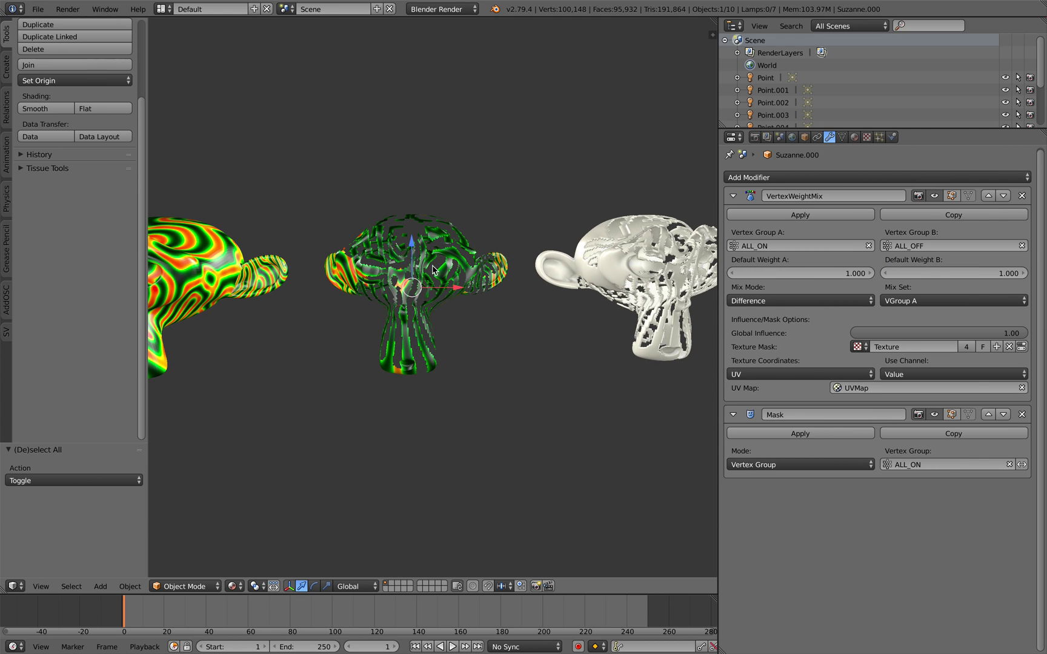
# Examine the cut-out surface pattern of the white monkey head up close from several angles.
pyautogui.moveTo(449, 254); pyautogui.dragTo(474, 287, button='middle')
pyautogui.scroll(-2, 485, 286)
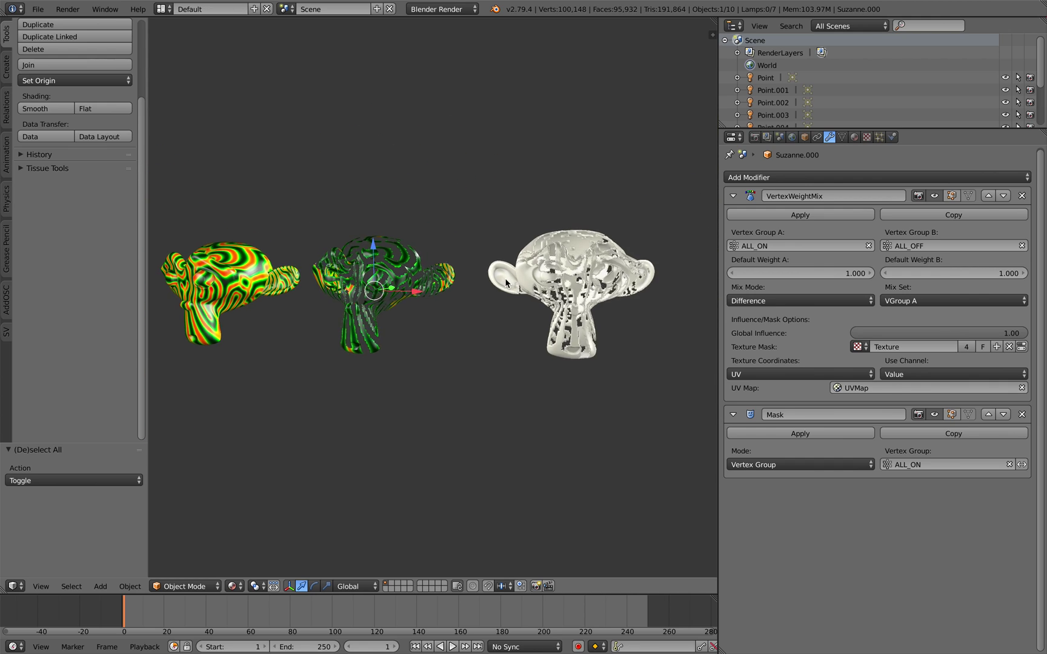
pyautogui.scroll(4, 563, 280)
pyautogui.keyDown('shift'); pyautogui.moveTo(673, 300); pyautogui.dragTo(478, 300, button='middle'); pyautogui.keyUp('shift')
pyautogui.scroll(4, 421, 283)
pyautogui.keyDown('shift'); pyautogui.moveTo(591, 297); pyautogui.dragTo(538, 300, button='middle'); pyautogui.keyUp('shift')
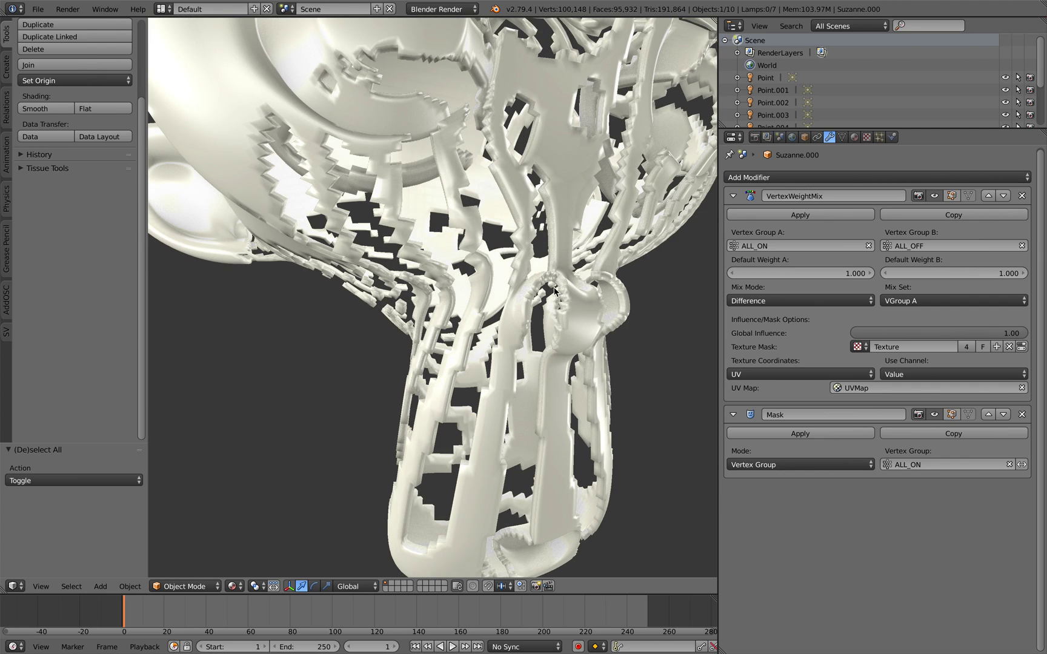
pyautogui.scroll(-3, 554, 292)
pyautogui.scroll(3, 554, 296)
pyautogui.moveTo(475, 268); pyautogui.dragTo(662, 244, button='middle')
pyautogui.scroll(-5, 502, 262)
pyautogui.scroll(5, 496, 267)
pyautogui.scroll(-4, 459, 253)
pyautogui.scroll(-3, 559, 279)
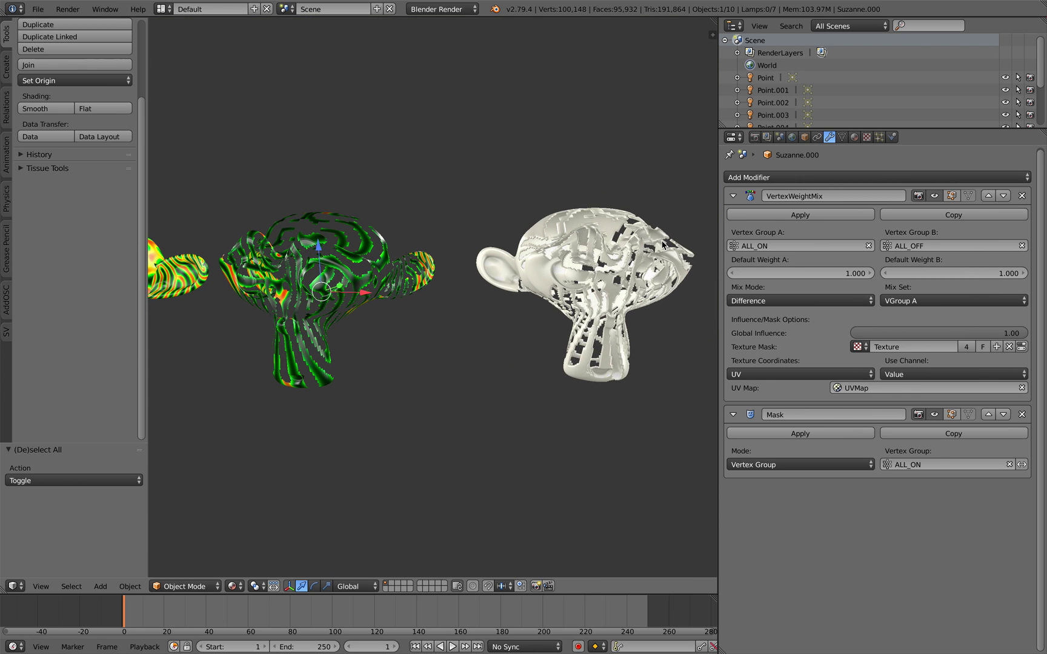
# Enlarge the 3D view and compare the three monkey heads side by side.
pyautogui.moveTo(721, 240); pyautogui.dragTo(785, 242)
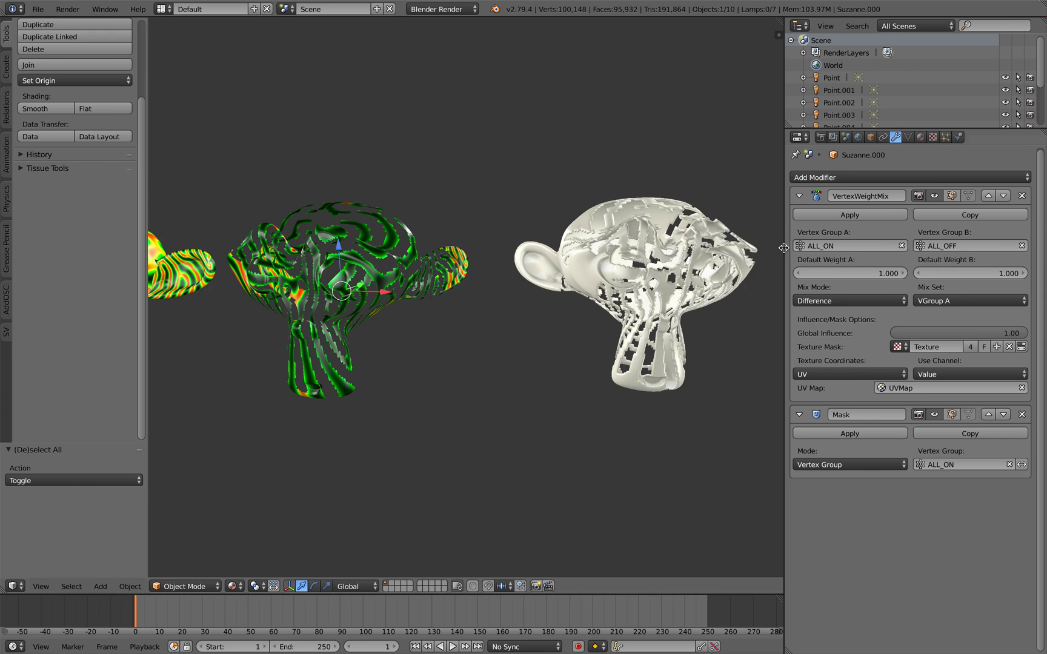
pyautogui.scroll(-2, 609, 260)
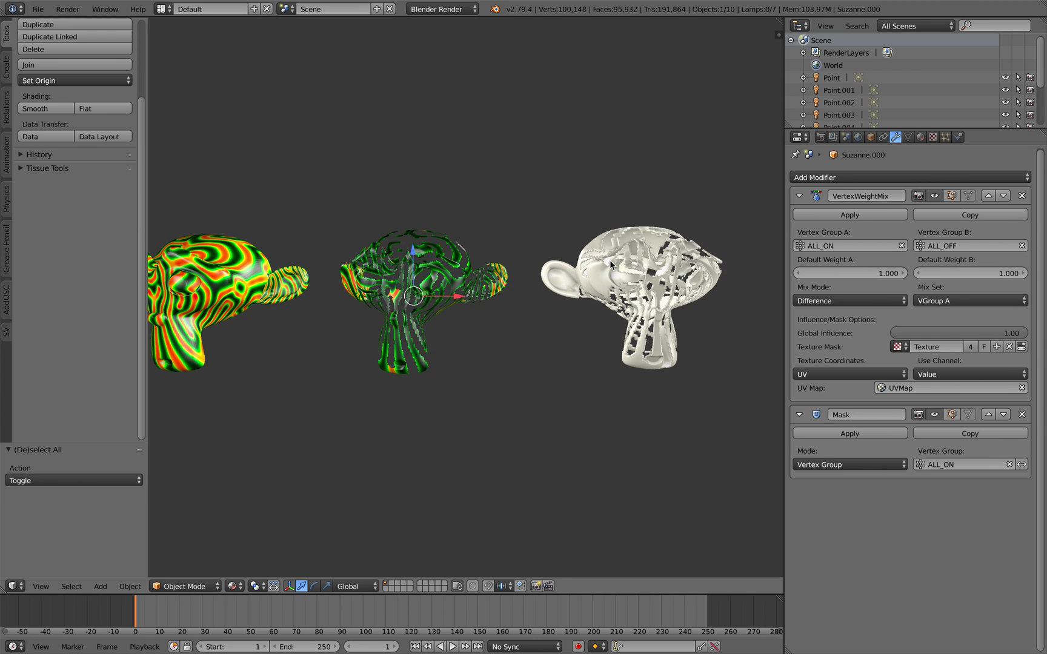
pyautogui.moveTo(590, 267); pyautogui.dragTo(570, 286, button='middle')
pyautogui.scroll(-1, 580, 297)
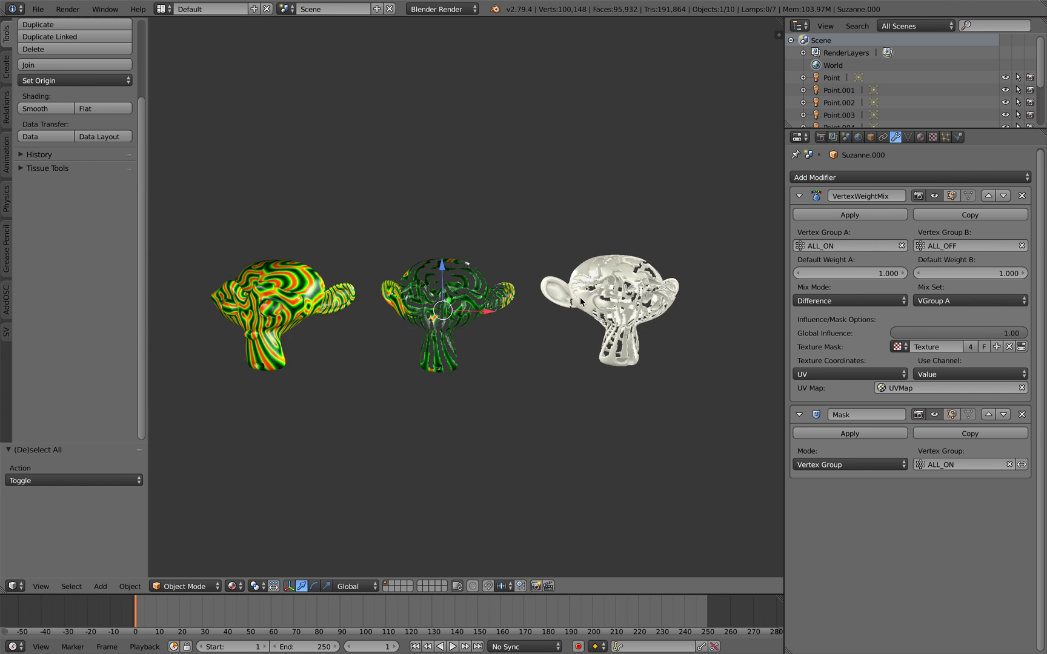
pyautogui.keyDown('shift'); pyautogui.moveTo(501, 293); pyautogui.dragTo(538, 283, button='middle'); pyautogui.keyUp('shift')
pyautogui.scroll(2, 538, 285)
pyautogui.scroll(-3, 543, 280)
pyautogui.scroll(2, 546, 276)
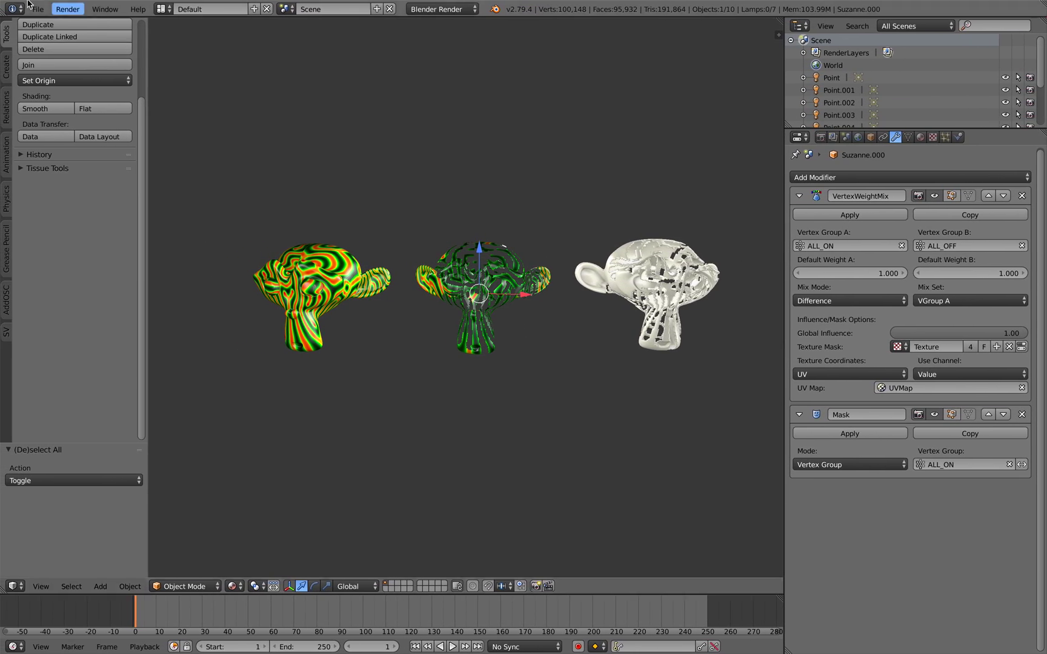
# Start a new file with the startup scene and delete all of its default objects.
pyautogui.click(37, 9)
pyautogui.click(53, 25)
pyautogui.click(38, 9)
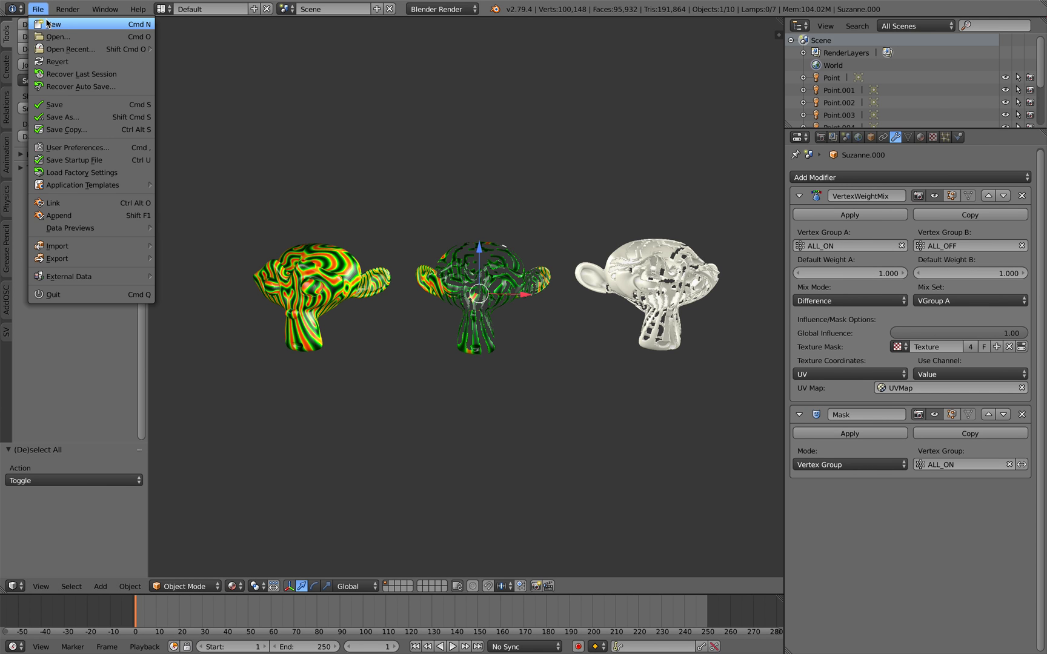
pyautogui.click(54, 25)
pyautogui.click(66, 35)
pyautogui.press('a')
pyautogui.press('a')
pyautogui.press('x')
pyautogui.click(409, 180)
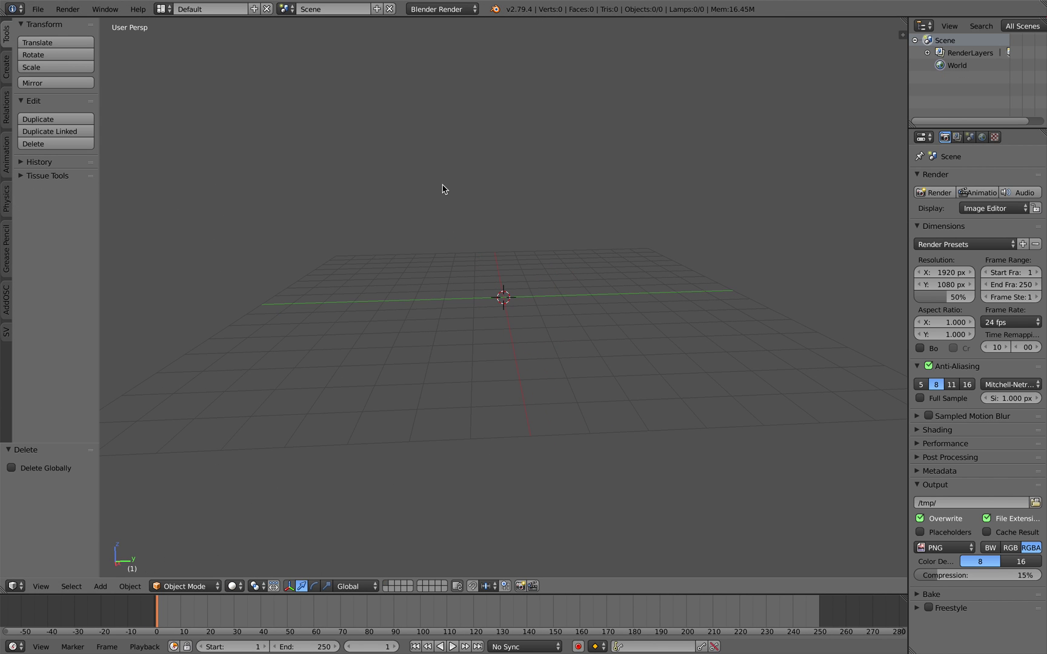
# Add a cube mesh at the scene origin with generated UVs.
pyautogui.hotkey('shift', 'a')
pyautogui.moveTo(445, 189)
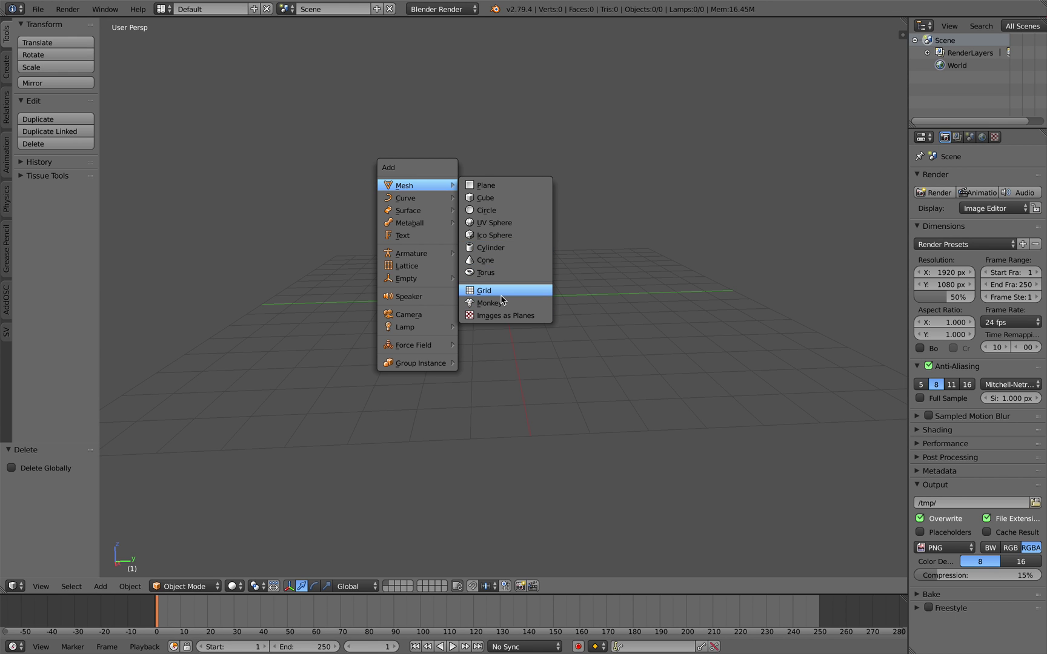
pyautogui.click(502, 200)
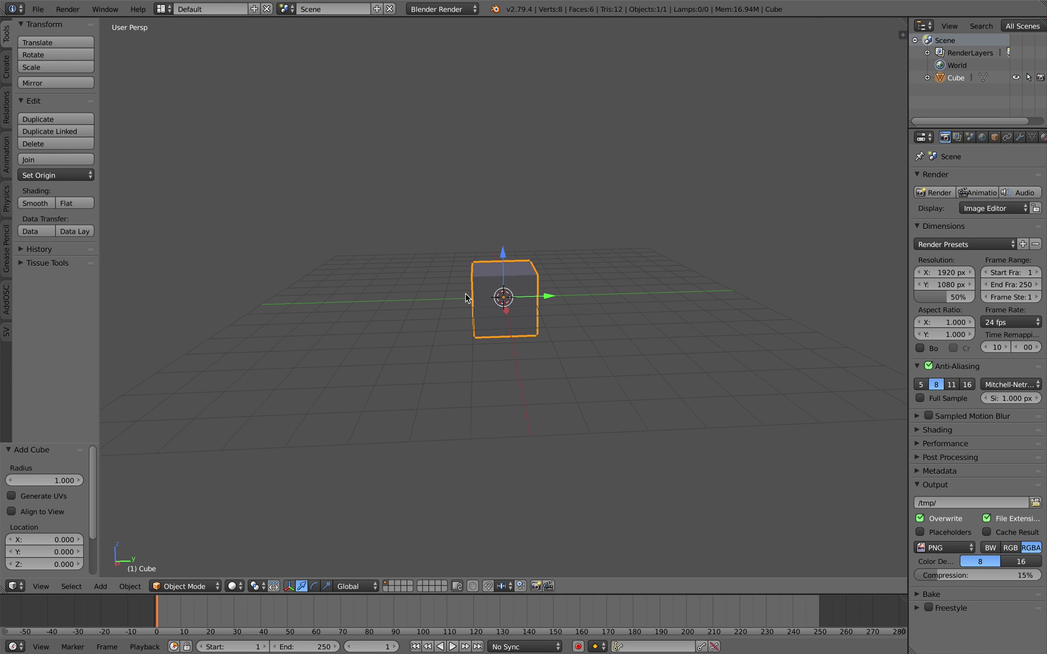
pyautogui.click(59, 502)
pyautogui.scroll(4, 558, 269)
# Add a Subdivision Surface modifier to the cube and set its subdivision type to Simple.
pyautogui.click(1020, 137)
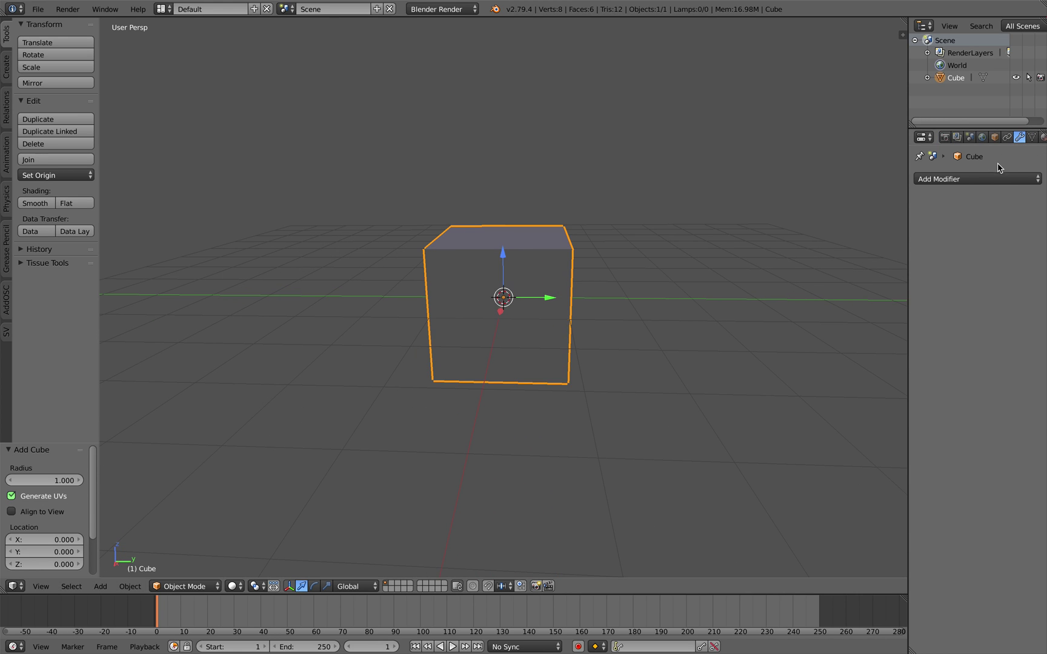
pyautogui.click(985, 179)
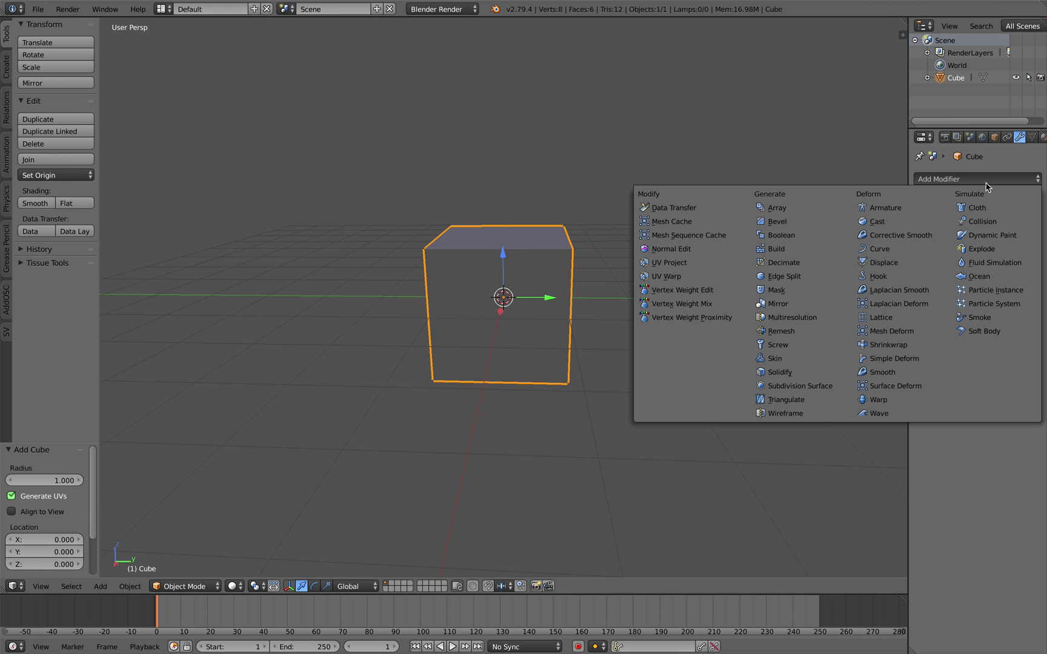
pyautogui.click(830, 386)
pyautogui.moveTo(908, 203); pyautogui.dragTo(761, 203)
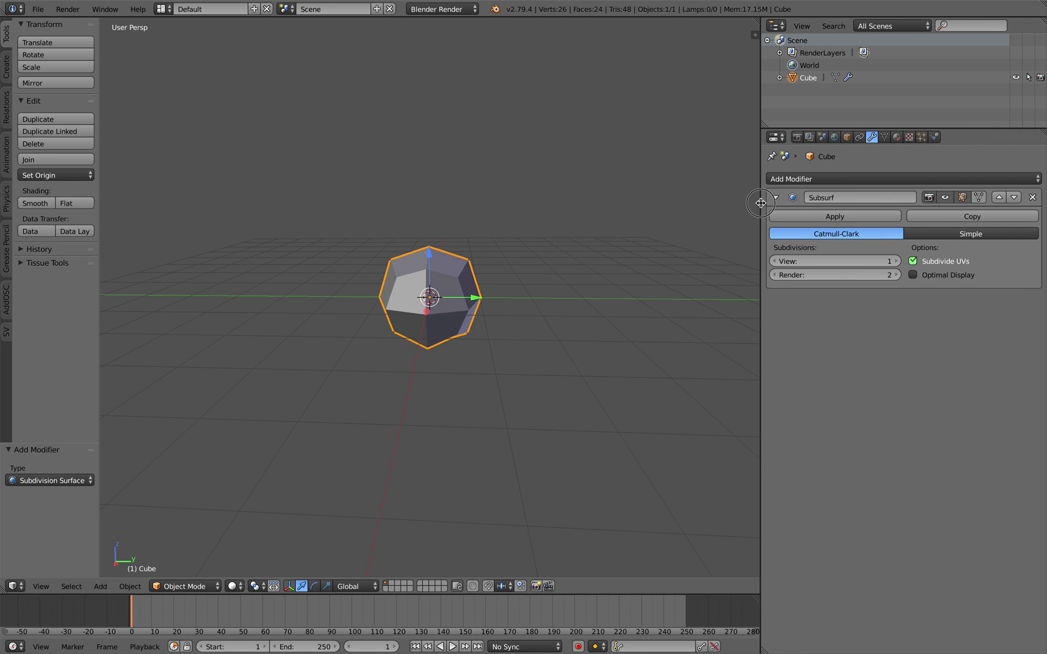
pyautogui.click(948, 234)
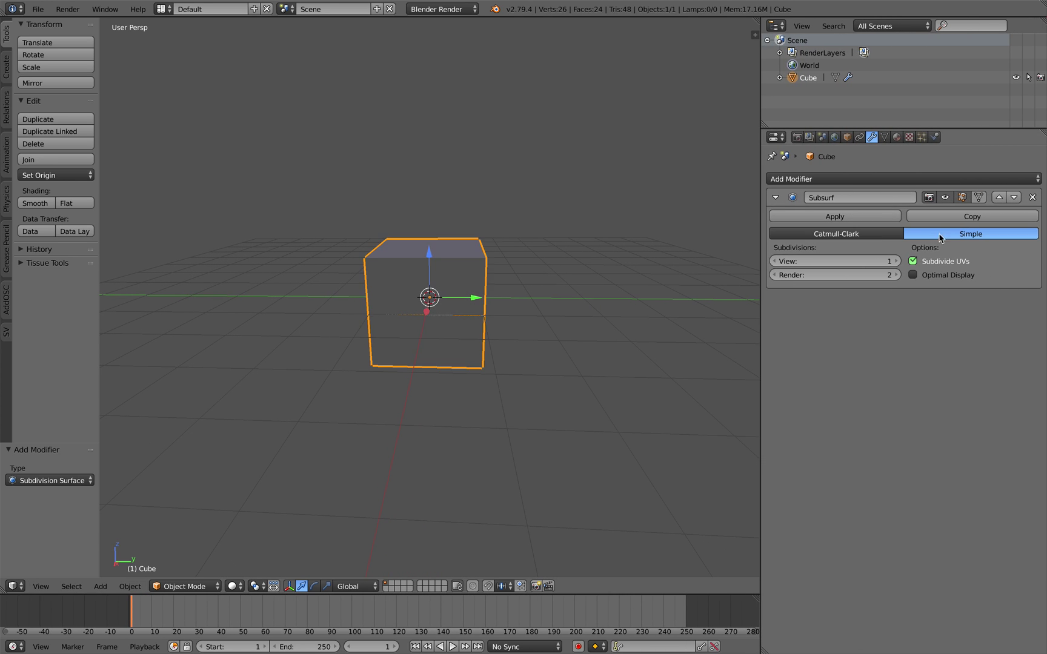
pyautogui.moveTo(727, 239); pyautogui.dragTo(647, 241, button='middle')
# Enable the Wire and Draw All Edges display options for the cube.
pyautogui.click(847, 138)
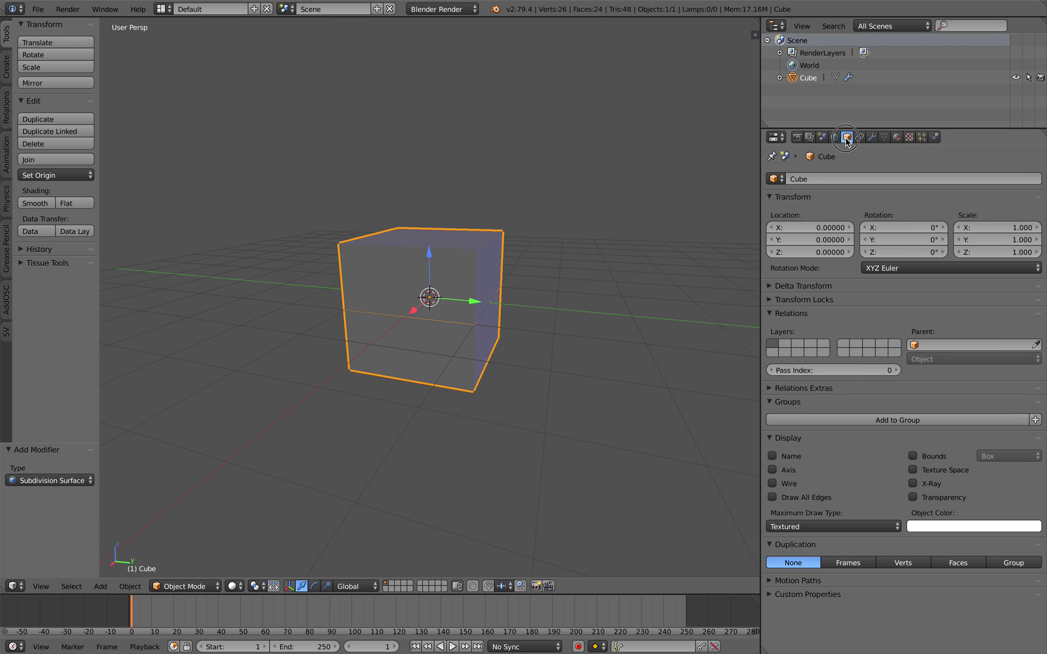
pyautogui.click(785, 483)
pyautogui.click(791, 496)
pyautogui.scroll(1, 598, 341)
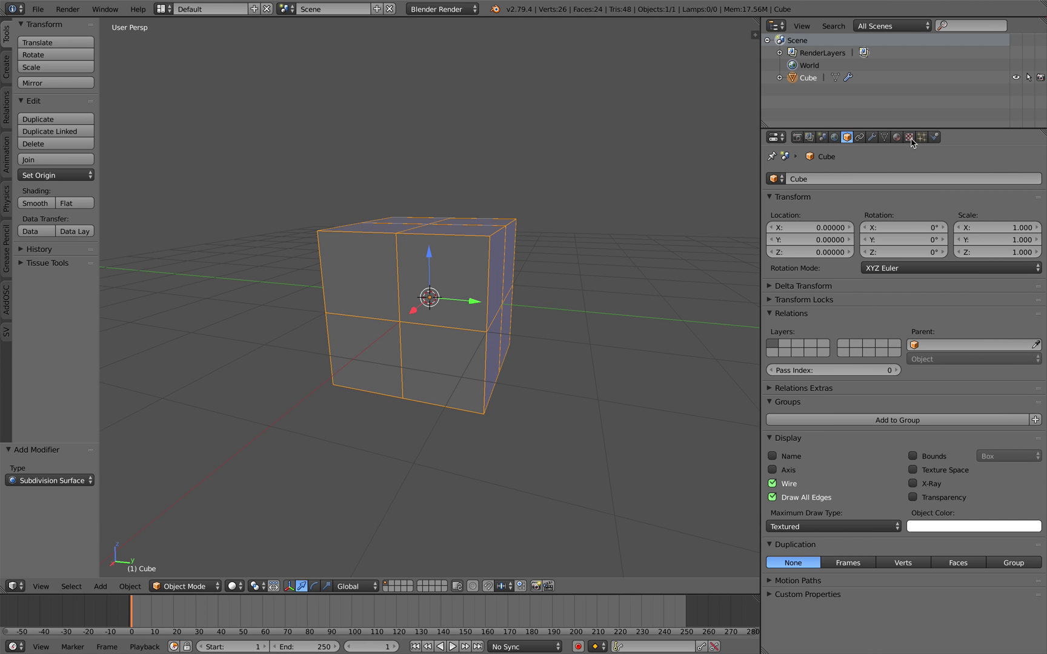
# Set the cube's Subdivision Surface view level to 6 and apply the modifier.
pyautogui.click(874, 136)
pyautogui.click(897, 261)
pyautogui.click(897, 260)
pyautogui.click(896, 260)
pyautogui.click(896, 261)
pyautogui.click(897, 260)
pyautogui.moveTo(736, 257); pyautogui.dragTo(765, 255, button='middle')
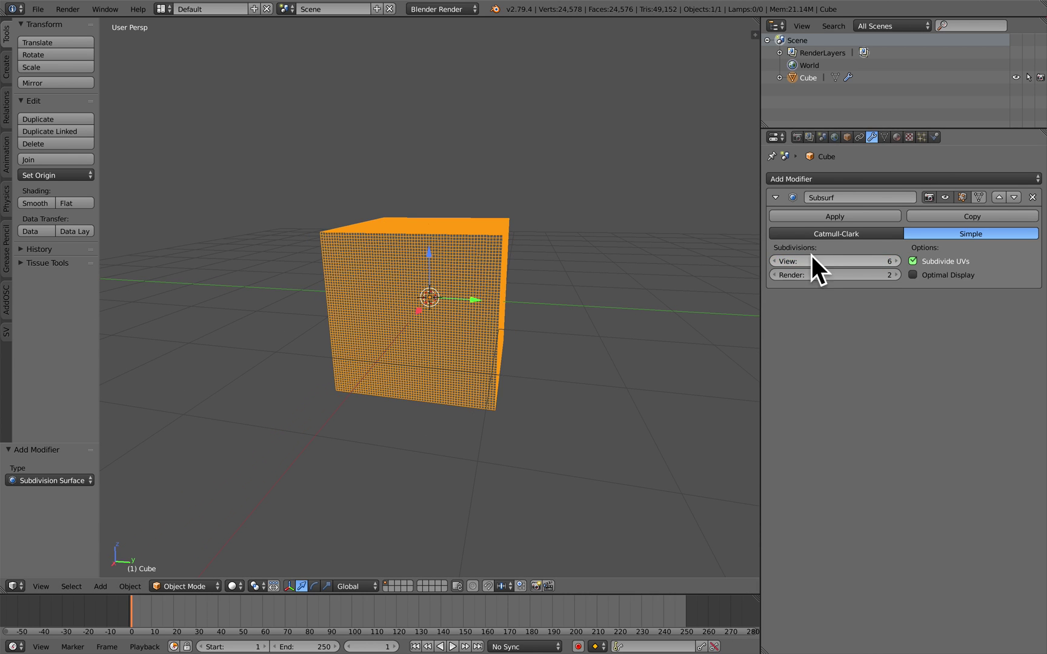
pyautogui.moveTo(634, 269); pyautogui.dragTo(472, 259, button='middle')
pyautogui.scroll(3, 472, 260)
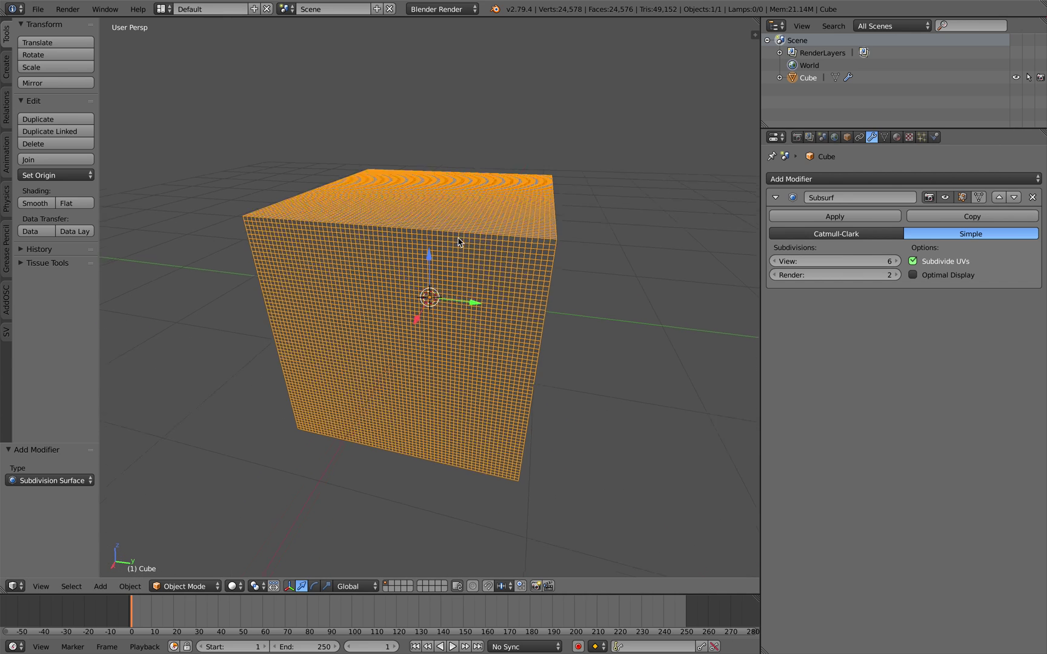
pyautogui.click(796, 216)
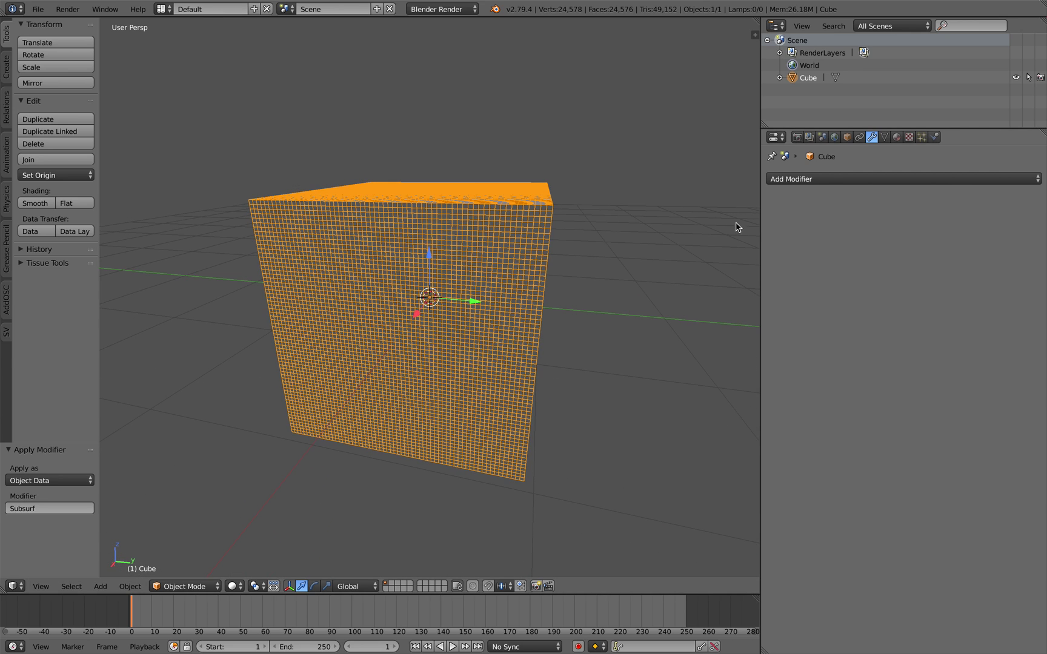
# Save the scene on the Desktop as vertex_weight_rection_diffusion_00.blend.
pyautogui.hotkey('ctrl', 's')
pyautogui.click(178, 56)
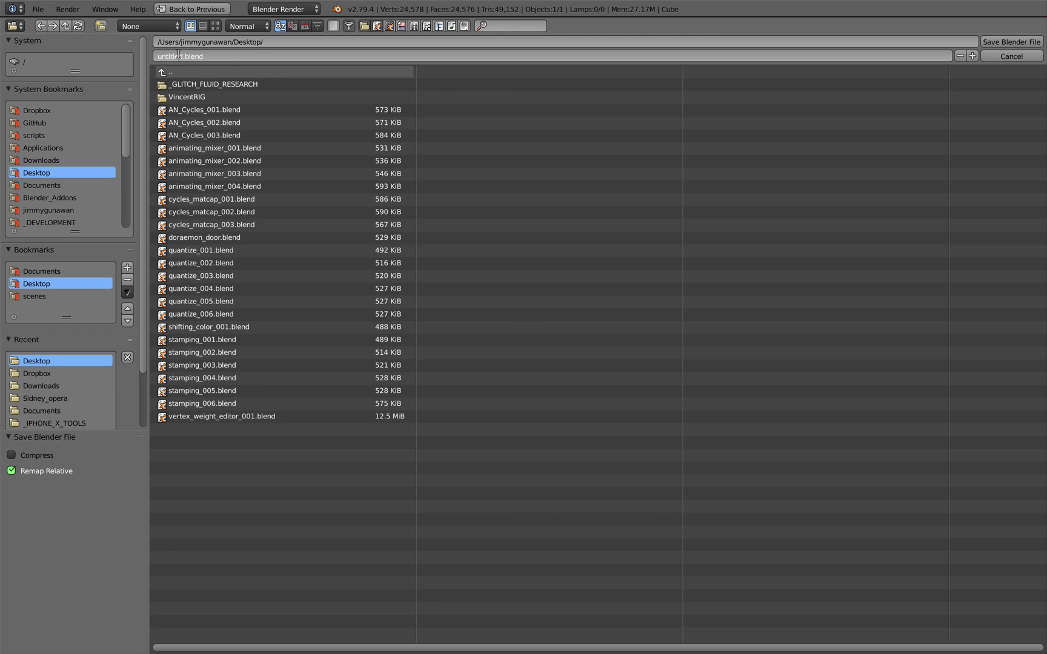
pyautogui.write('vertex_weight_rection_diffusion')
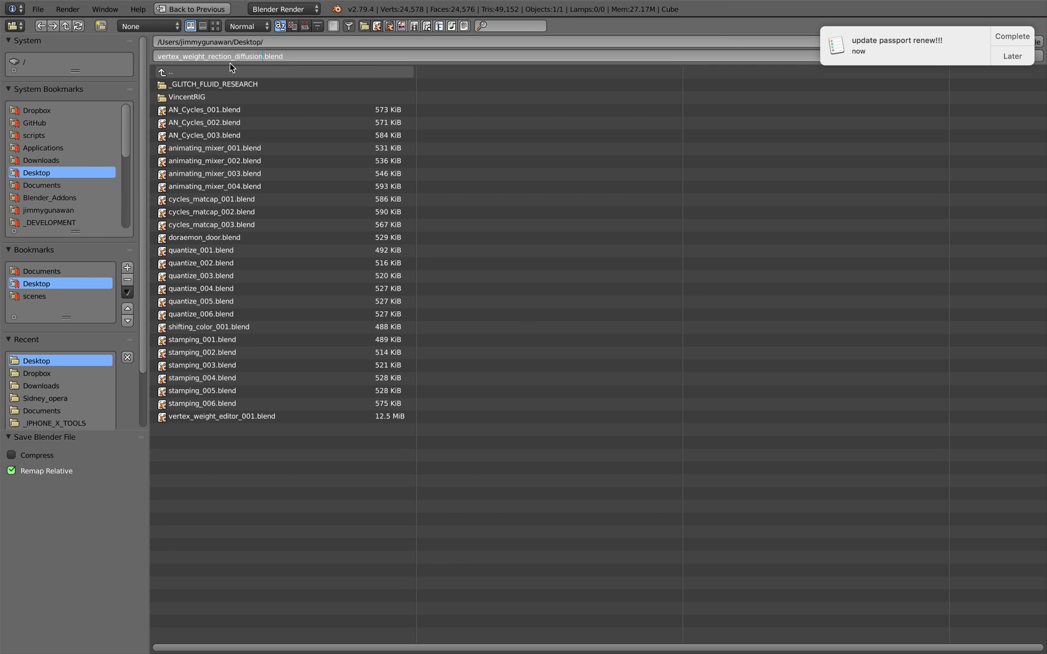
pyautogui.click(1001, 39)
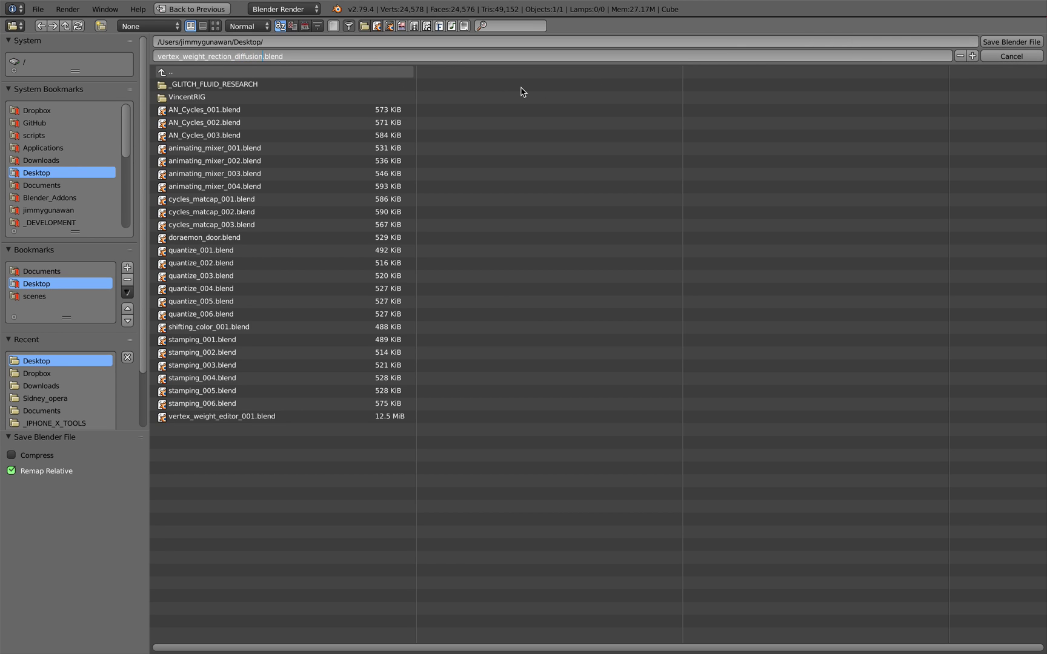
pyautogui.write('0_')
pyautogui.press('Return')
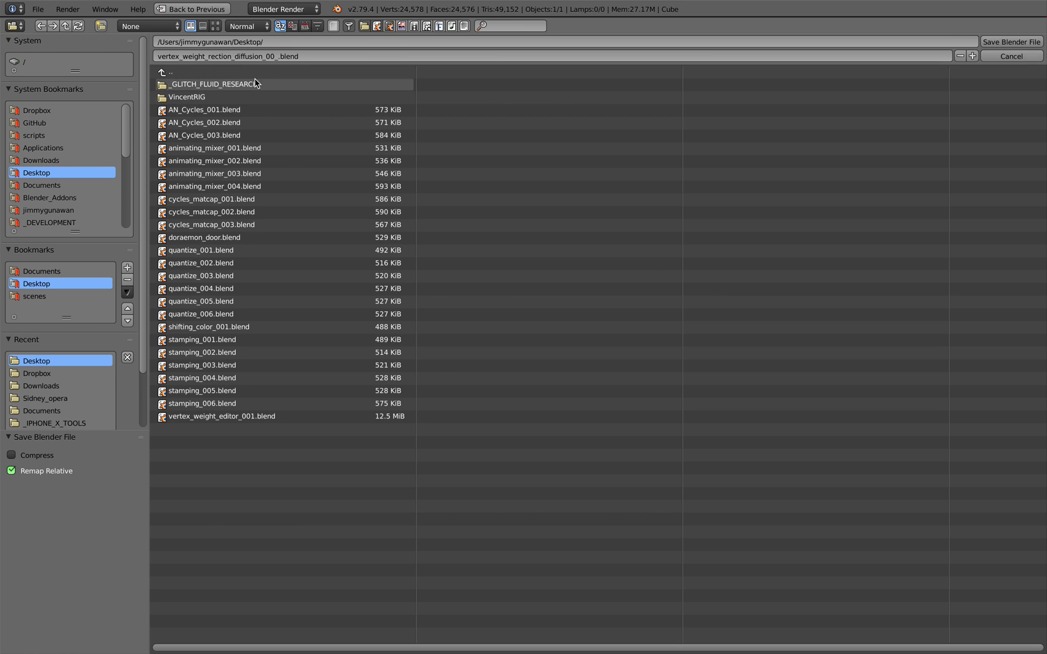
pyautogui.click(277, 55)
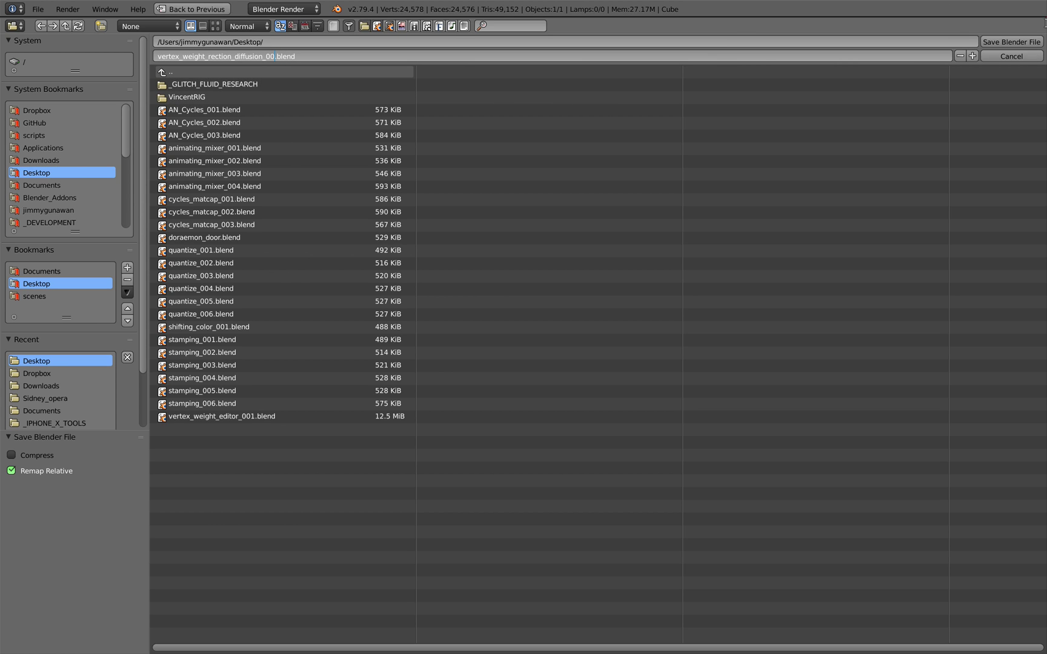
pyautogui.click(1022, 44)
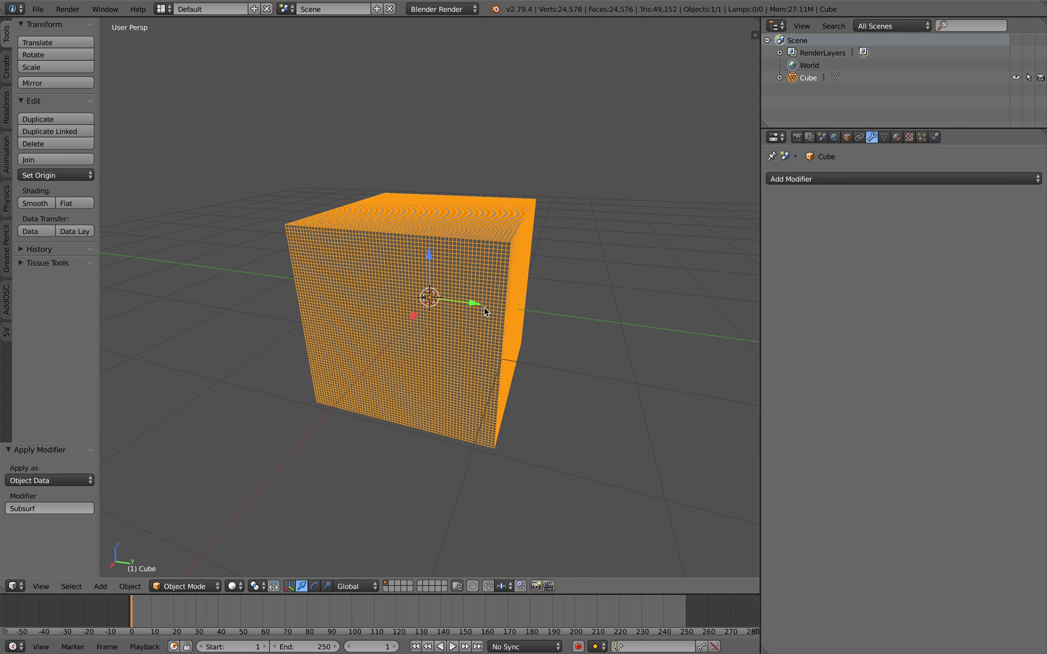
# Switch to the web browser and view the Vertex Weight Edit Modifier page of the Blender manual.
pyautogui.hotkey('ctrl', 'Right')
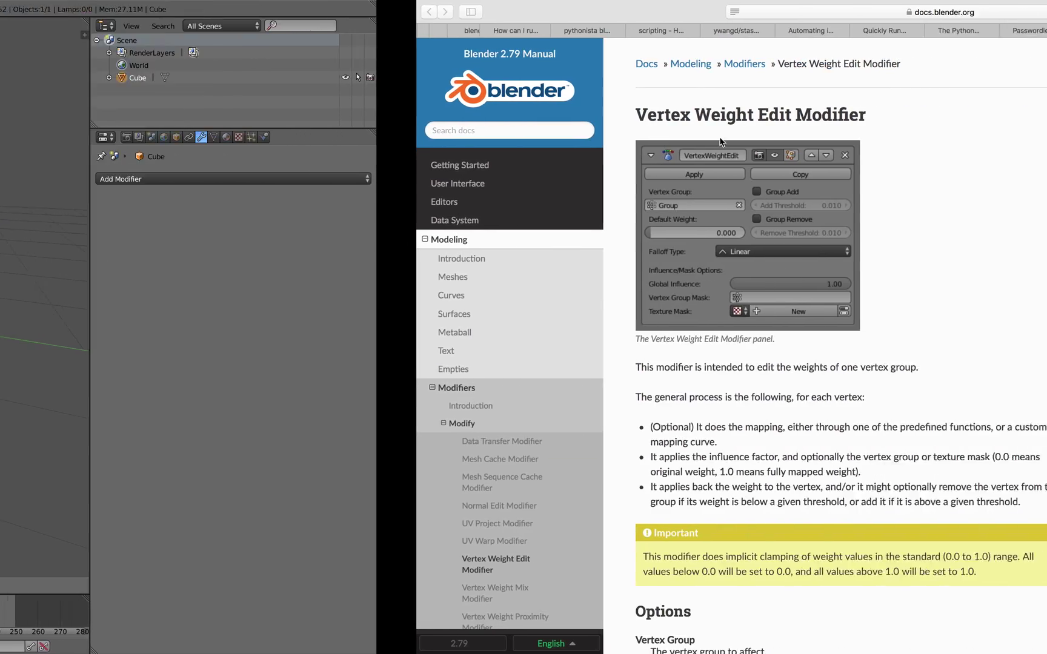
pyautogui.scroll(-2, 642, 184)
pyautogui.scroll(2, 642, 183)
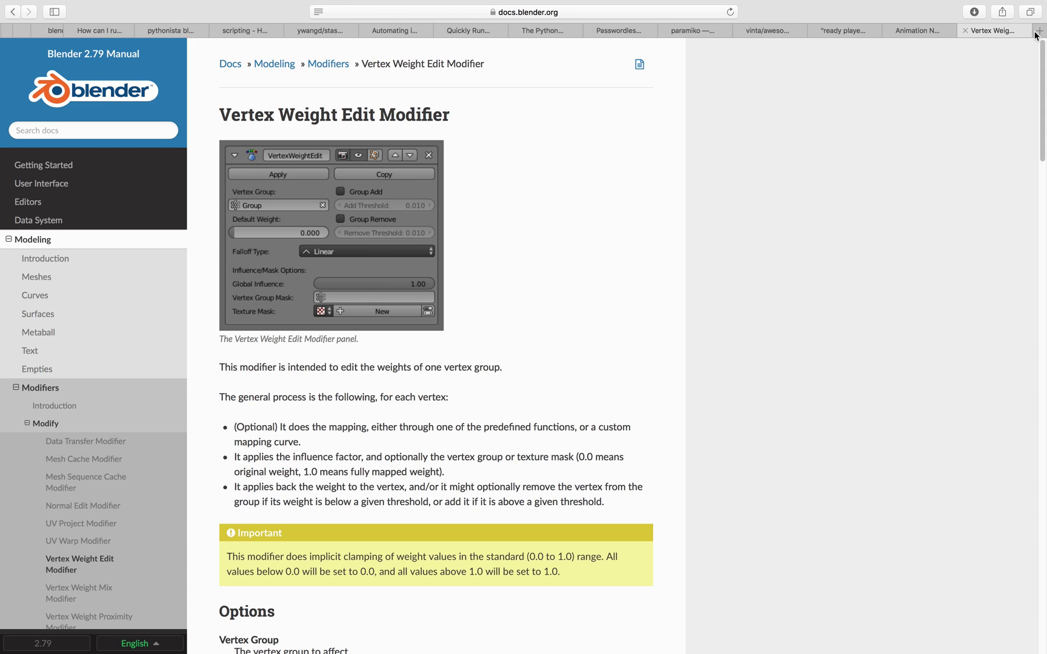
# Search for "reaction diffusion simulation" in a new tab and open the Gray-Scott reaction diffusion simulator page.
pyautogui.press('super+t')
pyautogui.write('reactio')
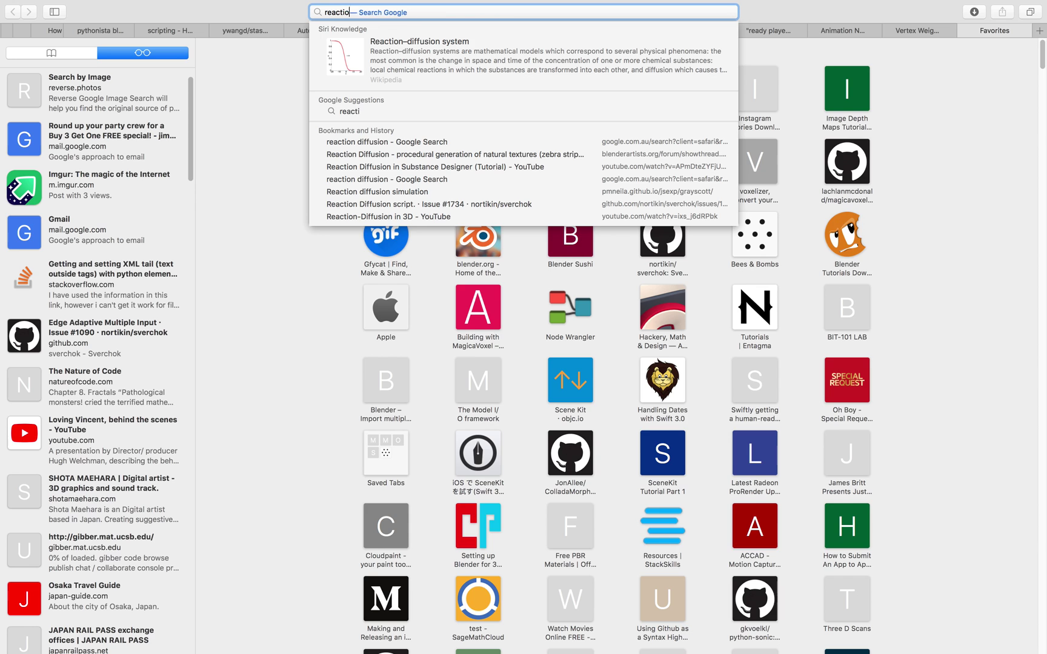
pyautogui.write('n diffusion simulati')
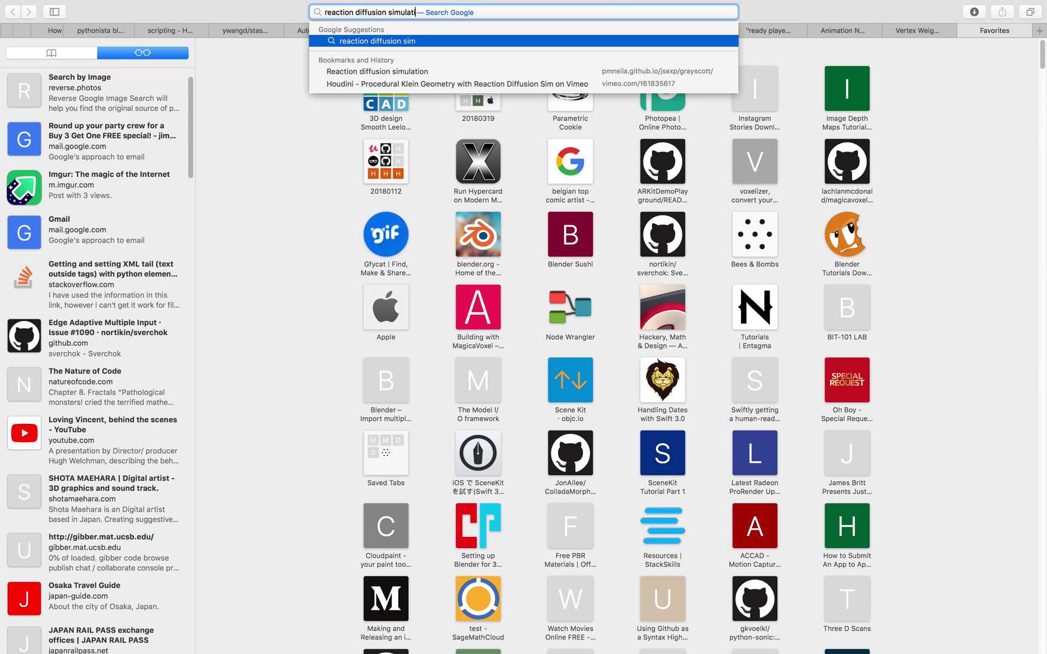
pyautogui.write('on')
pyautogui.press('Return')
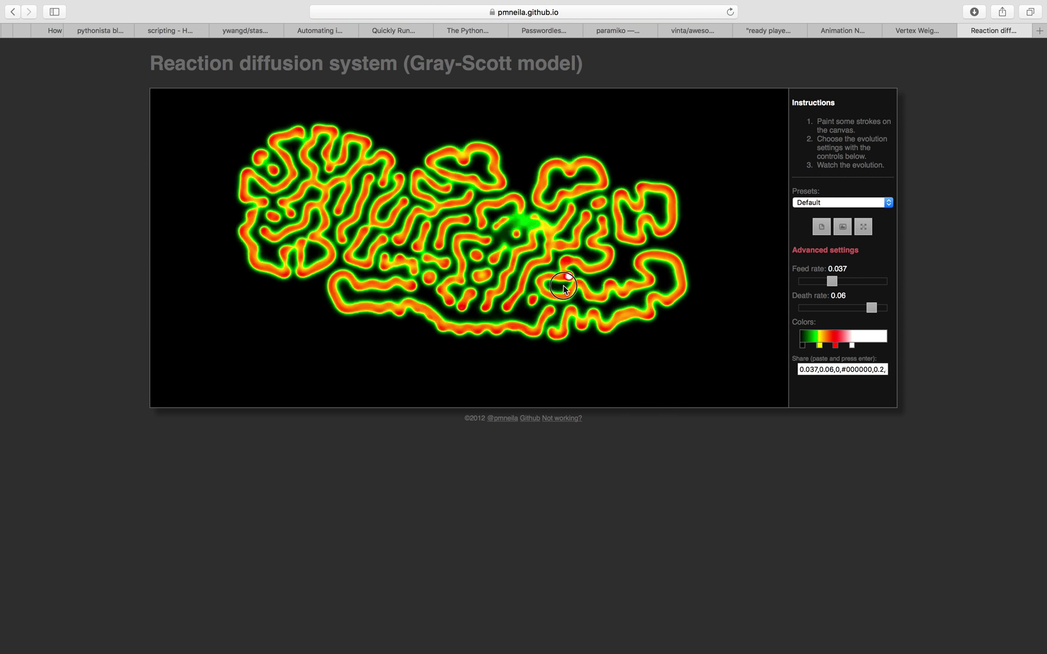
# Try the Solitons preset in the reaction diffusion simulator and return to the Default preset.
pyautogui.click(806, 204)
pyautogui.click(806, 213)
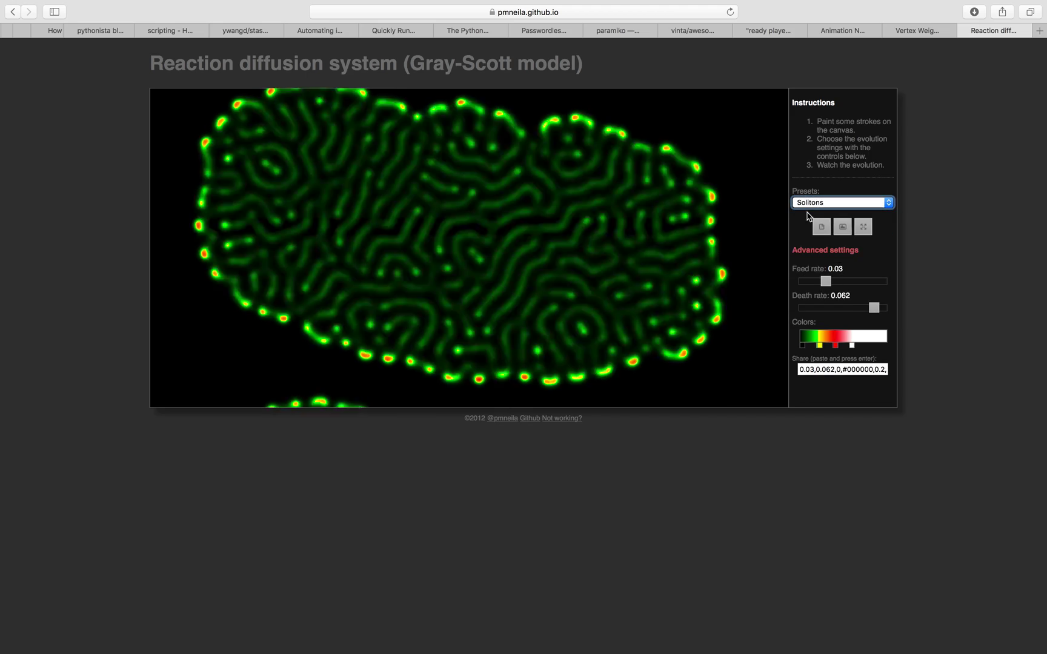
pyautogui.click(815, 203)
pyautogui.click(815, 196)
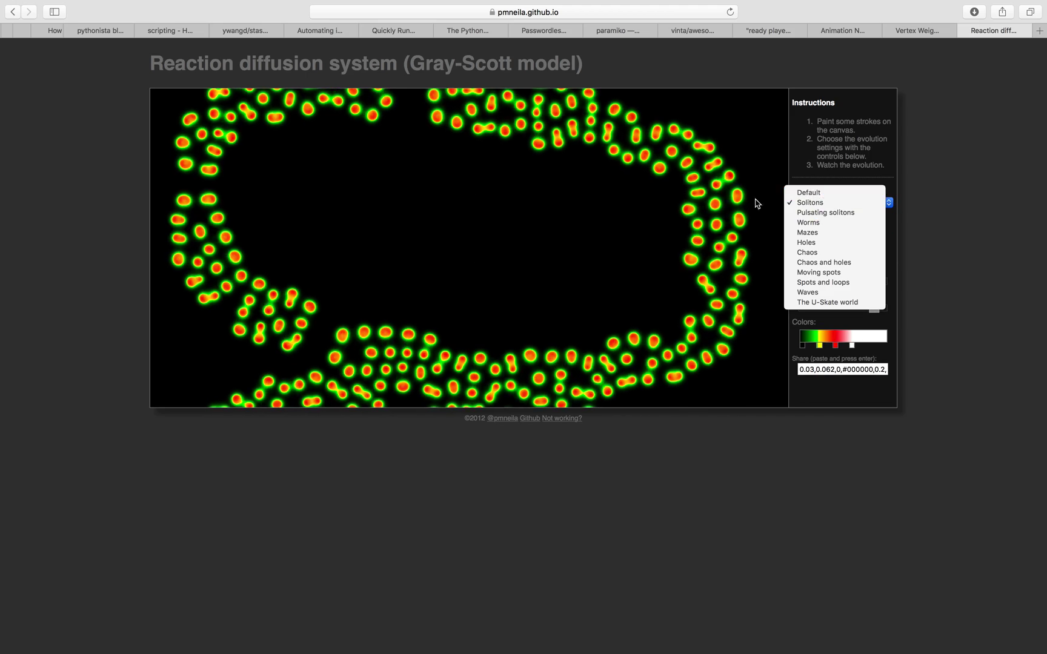
# Paint strokes on the simulation canvas and set the Death rate to 0.059.
pyautogui.moveTo(488, 231)
pyautogui.mouseDown()
pyautogui.moveTo(343, 226)
pyautogui.moveTo(605, 252)
pyautogui.moveTo(422, 258)
pyautogui.mouseUp()
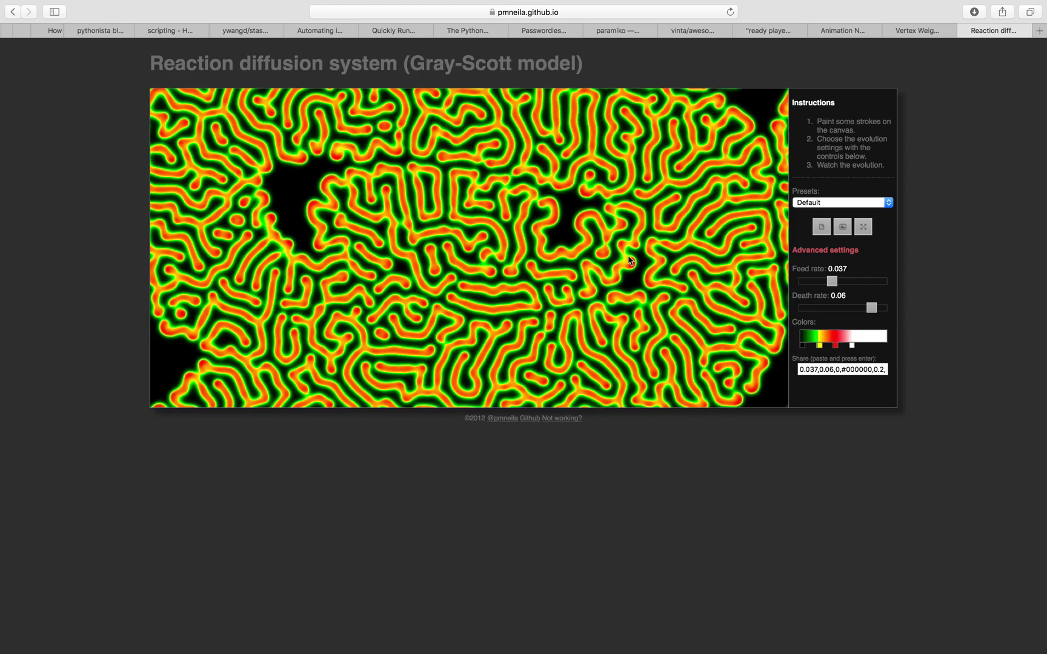
pyautogui.click(867, 307)
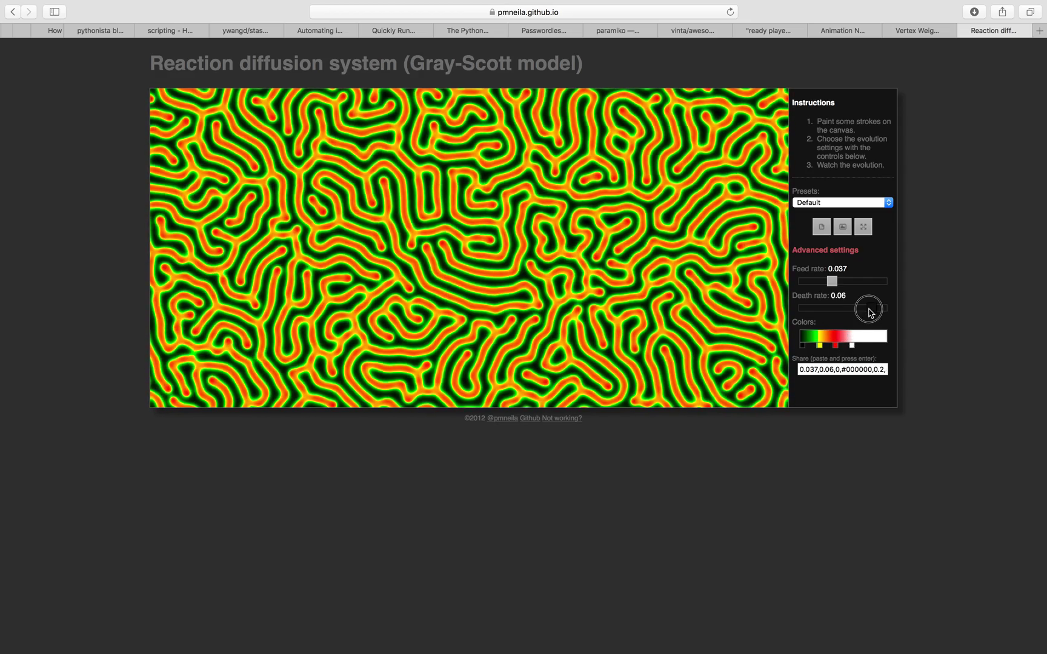
pyautogui.moveTo(655, 283)
pyautogui.mouseDown()
pyautogui.moveTo(584, 238)
pyautogui.moveTo(715, 248)
pyautogui.moveTo(533, 329)
pyautogui.moveTo(444, 320)
pyautogui.mouseUp()
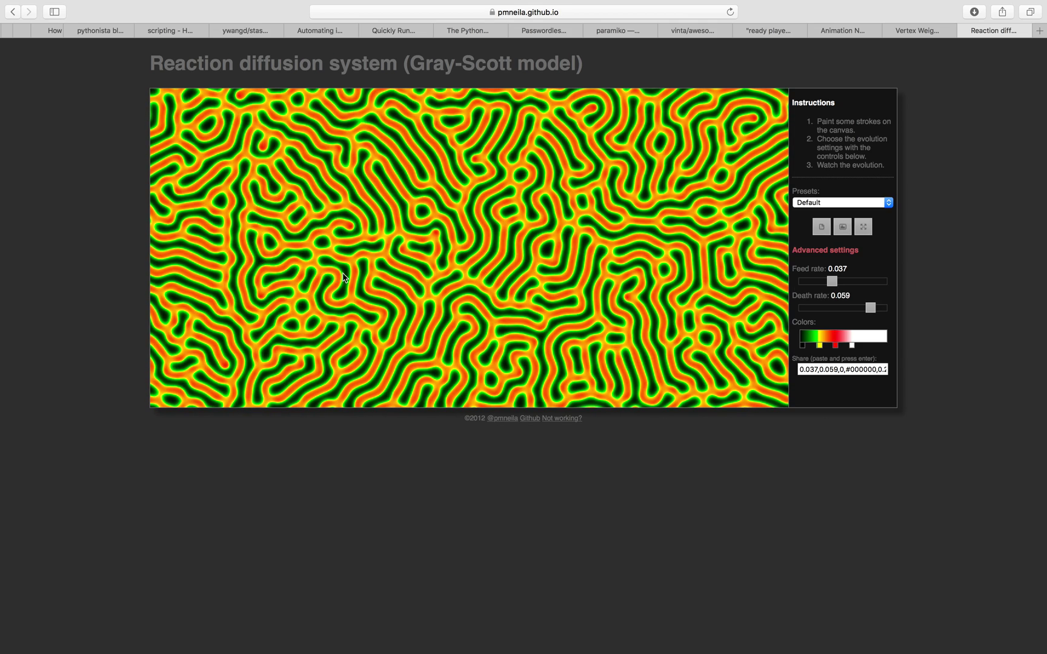
# Export the simulated pattern as an image and save it to the Desktop as reaction_001.png.
pyautogui.click(841, 231)
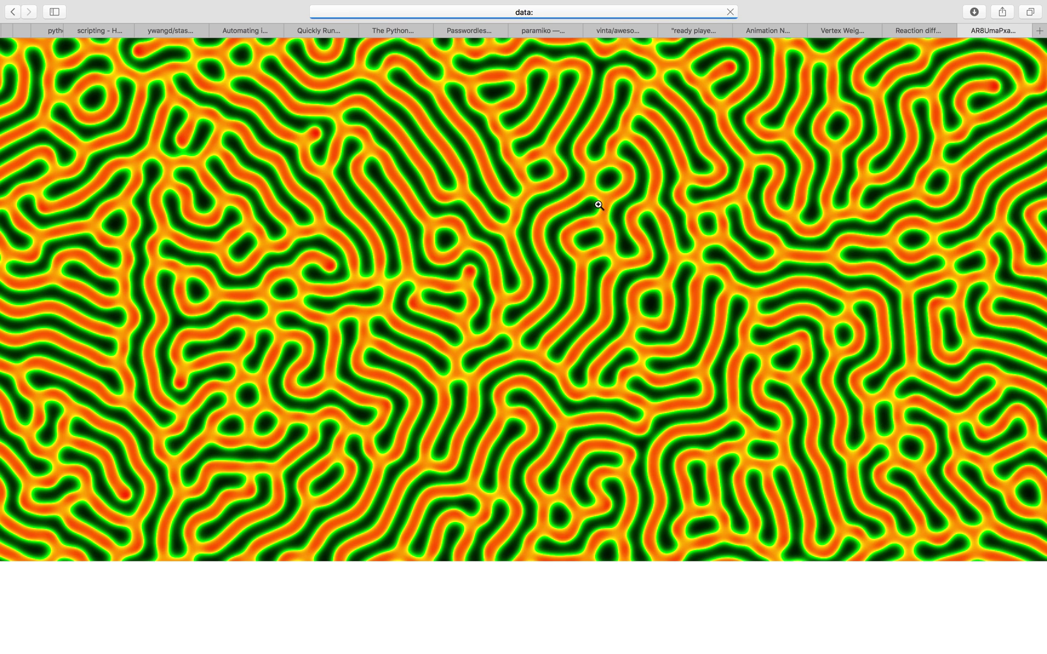
pyautogui.rightClick(598, 206)
pyautogui.click(614, 240)
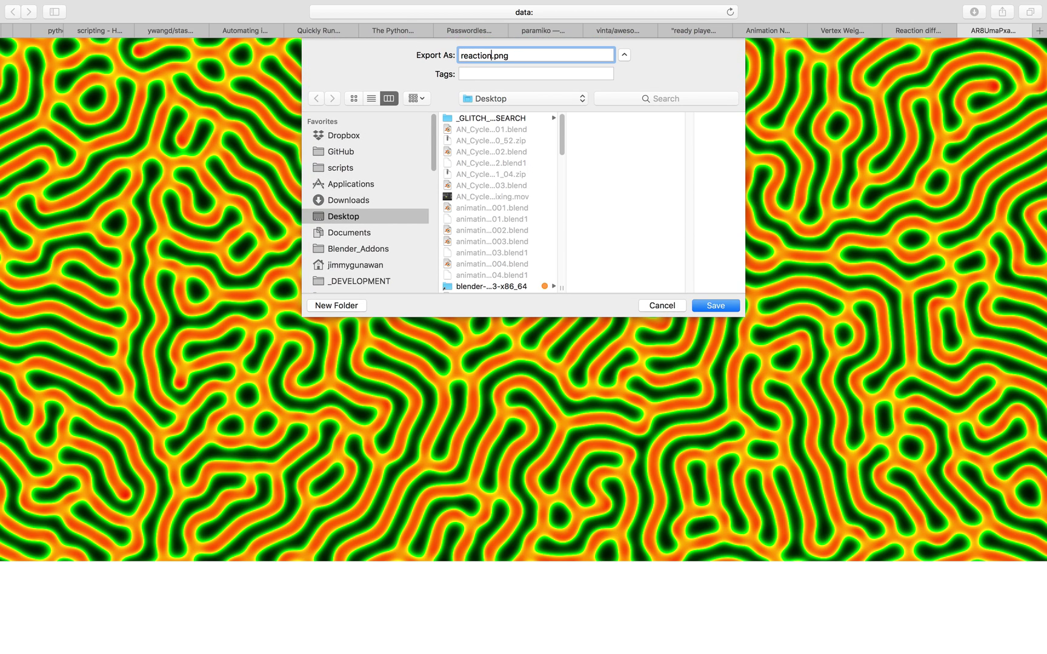
pyautogui.press('Return')
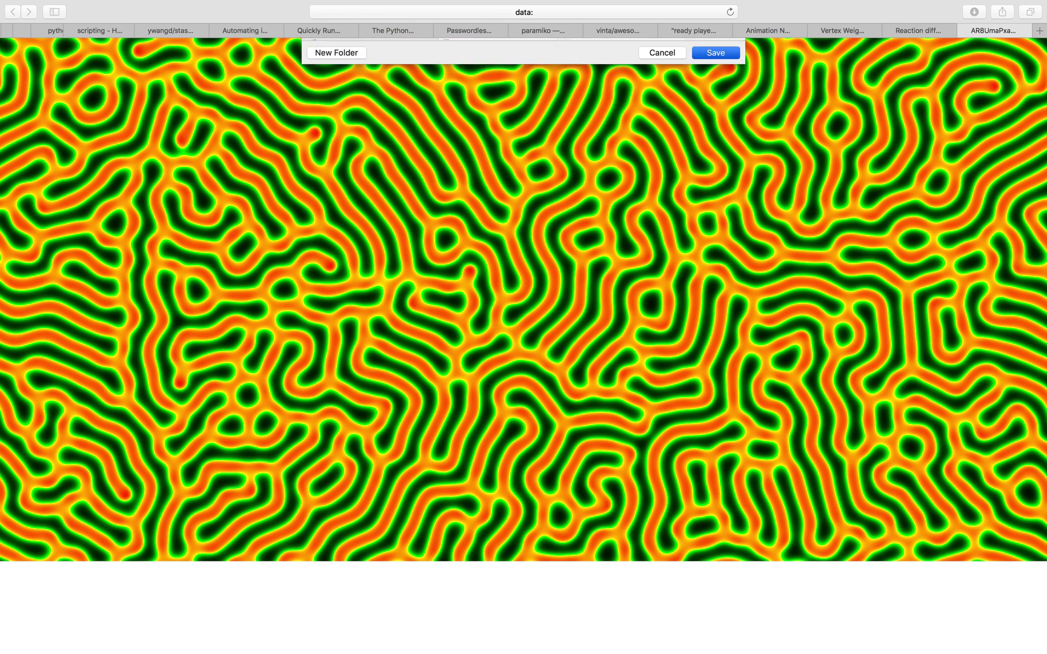
# Close the exported image and simulator pages and switch back to Blender.
pyautogui.click(966, 31)
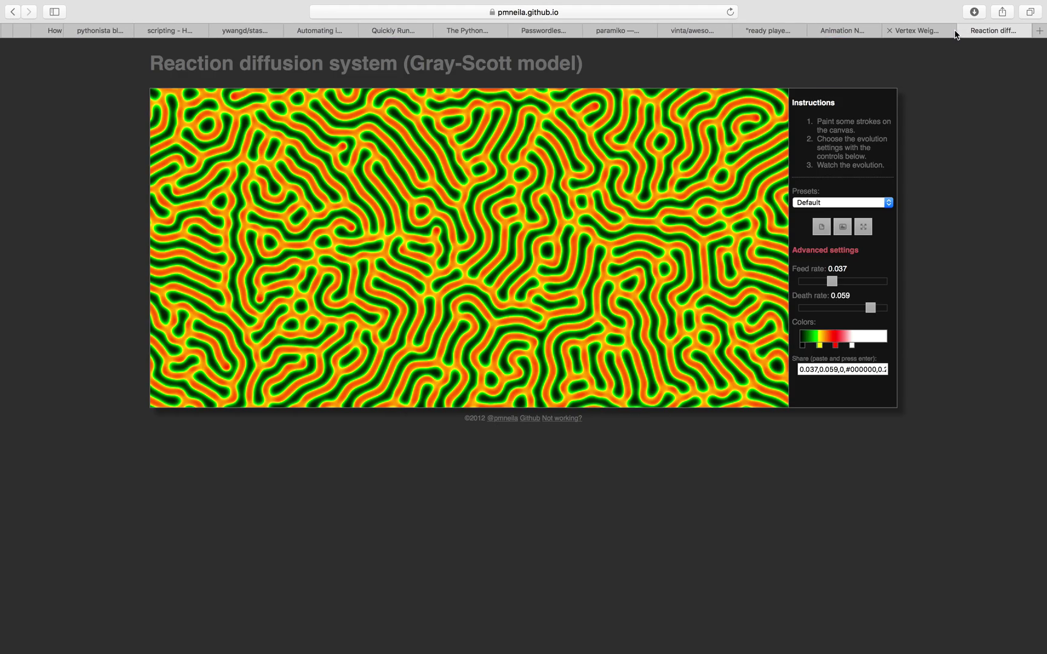
pyautogui.click(967, 32)
pyautogui.hscroll(-3, 599, 246)
pyautogui.hotkey('ctrl', 'Left')
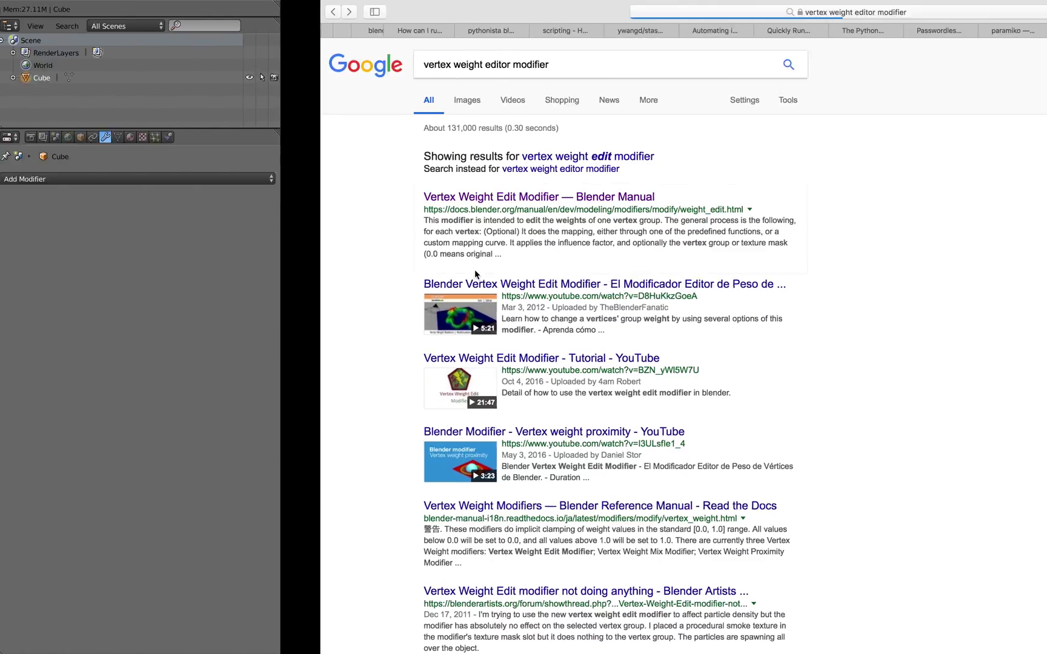
pyautogui.scroll(-4, 458, 273)
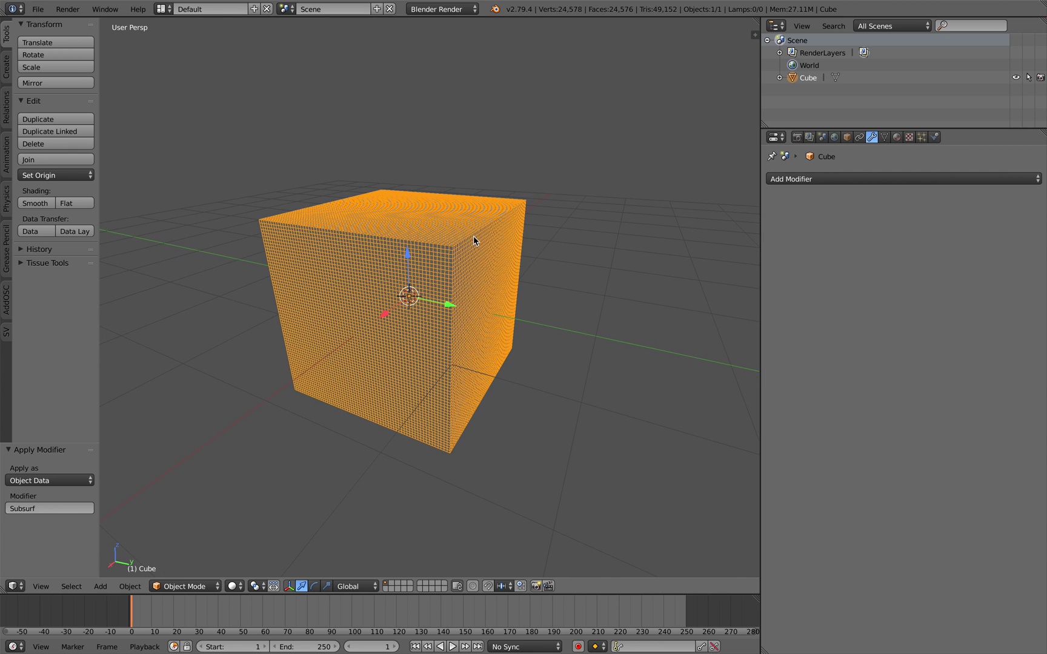
pyautogui.scroll(3, 553, 230)
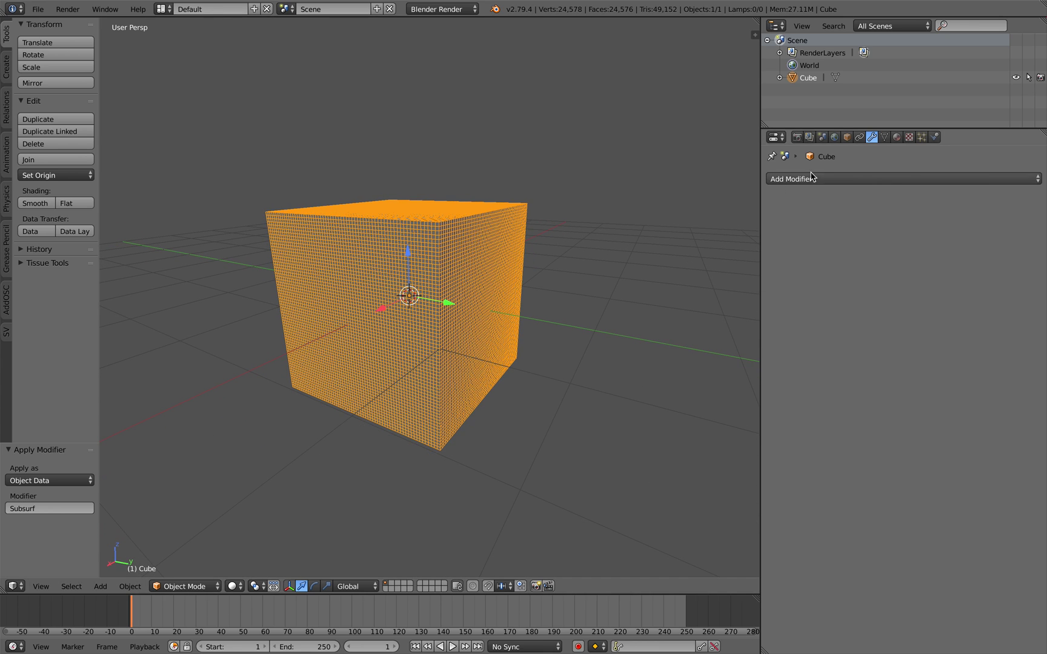
# Give the cube a new material with an image texture that uses reaction_001.png from the Desktop.
pyautogui.click(897, 138)
pyautogui.click(884, 218)
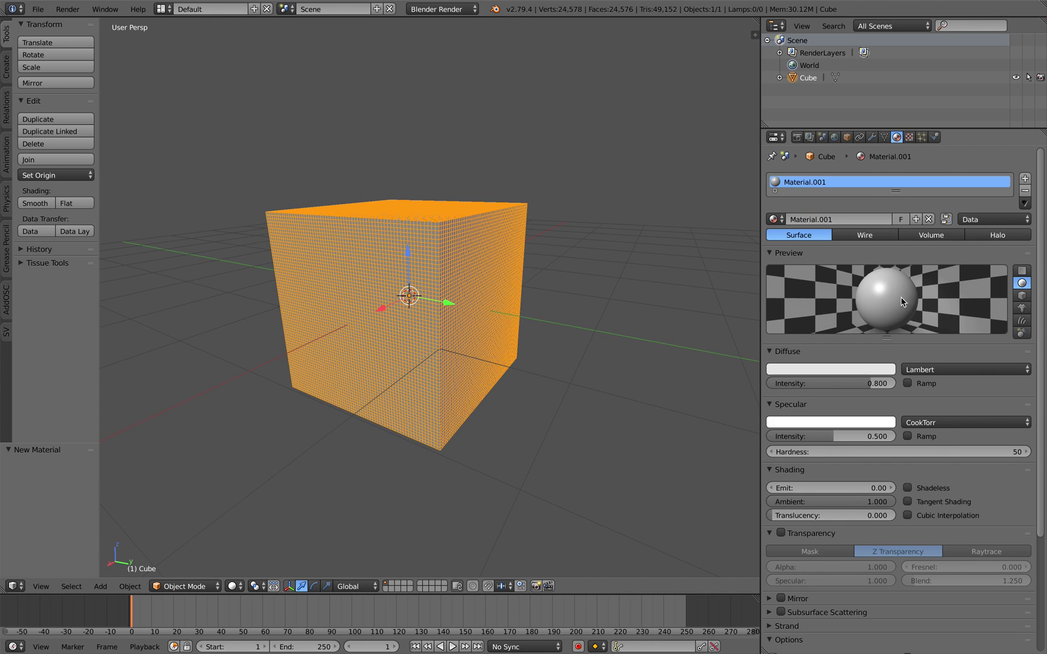
pyautogui.click(909, 137)
pyautogui.click(865, 273)
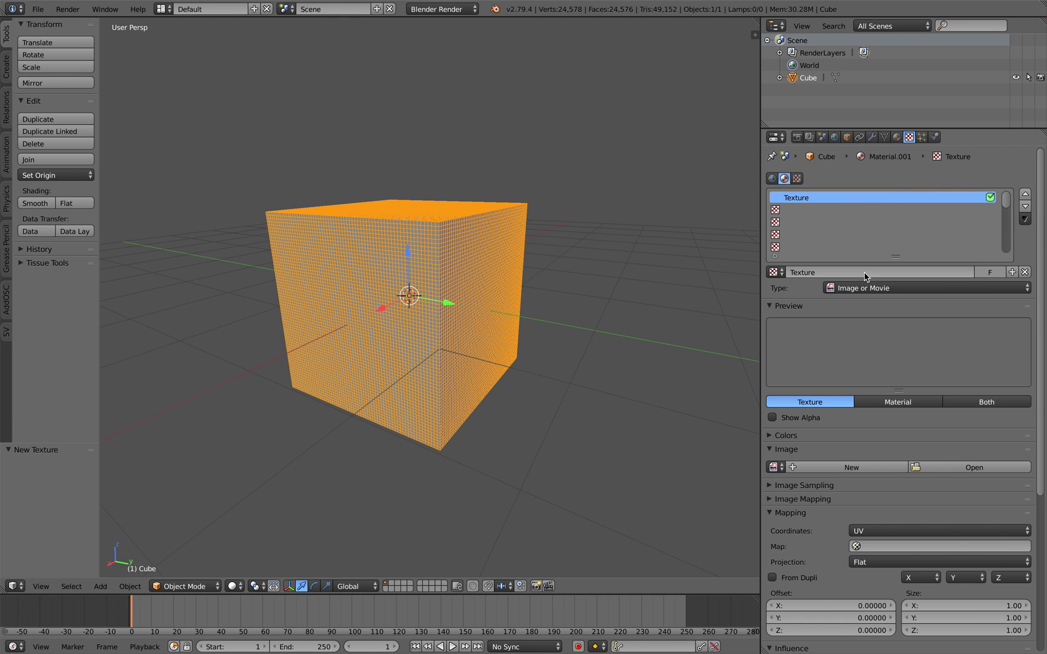
pyautogui.click(942, 468)
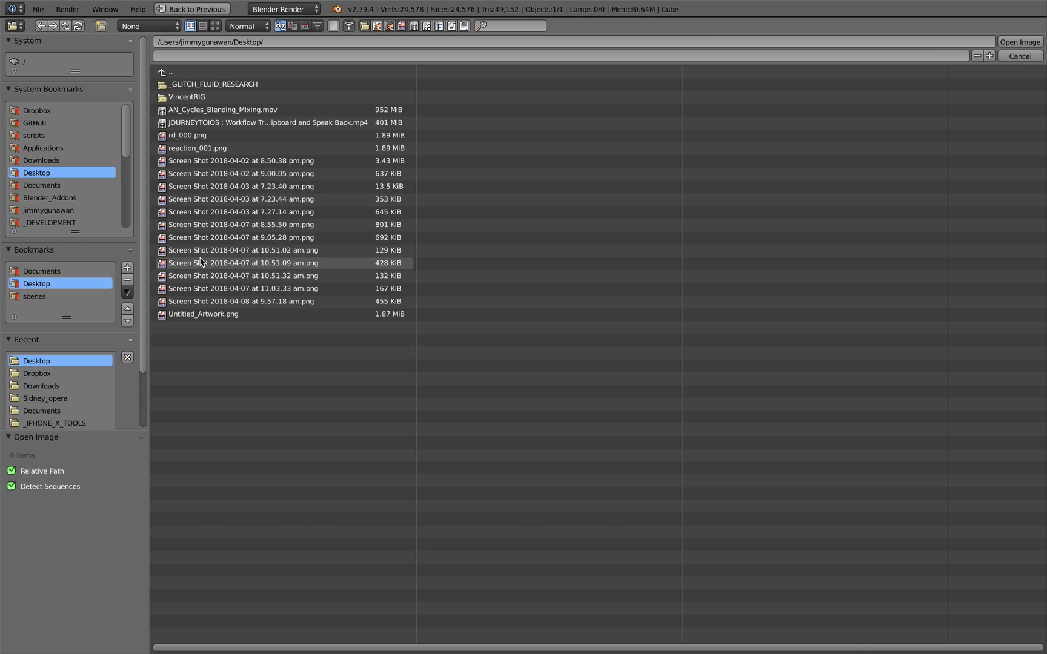
pyautogui.click(206, 151)
pyautogui.doubleClick(206, 152)
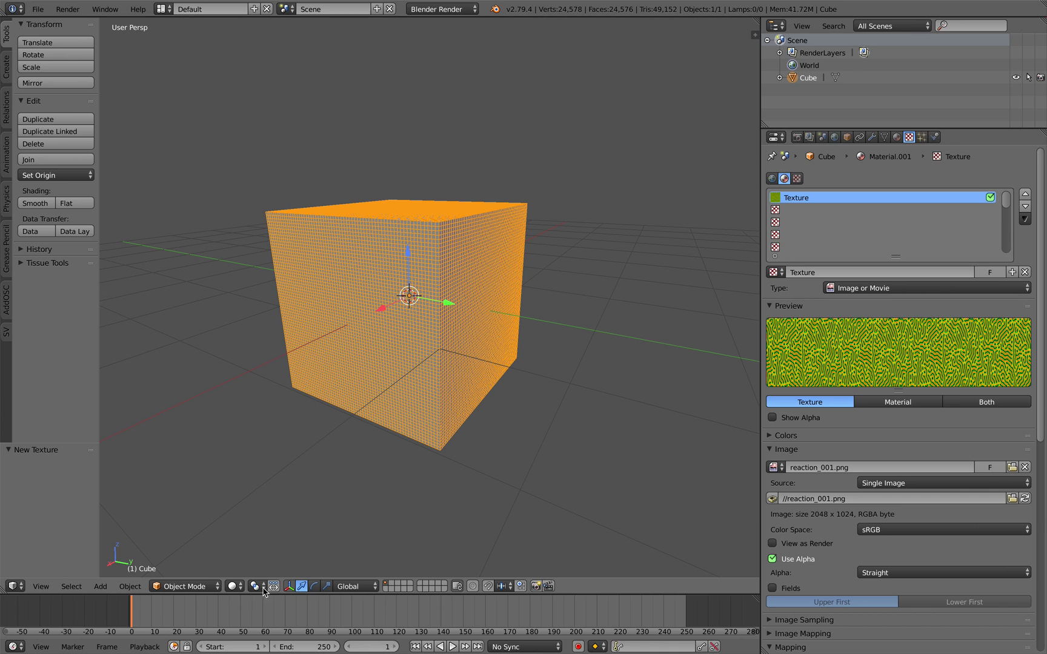
# Set the viewport shading to Material and deselect the cube.
pyautogui.click(234, 587)
pyautogui.click(252, 520)
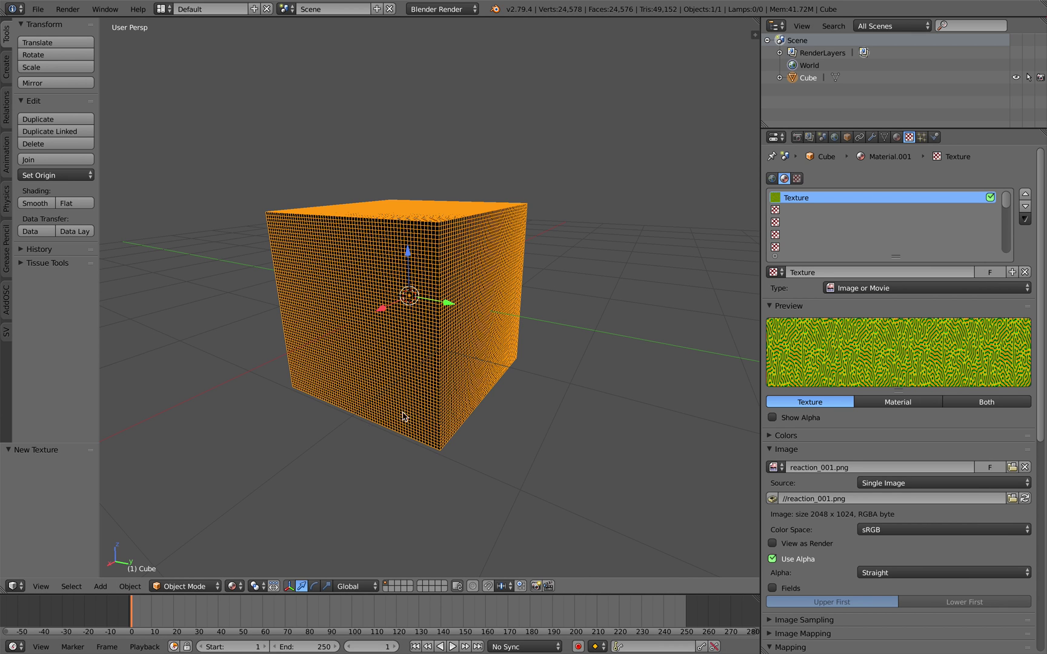
pyautogui.press('a')
pyautogui.scroll(-2, 407, 414)
pyautogui.scroll(-2, 418, 351)
pyautogui.moveTo(415, 267); pyautogui.dragTo(409, 257, button='middle')
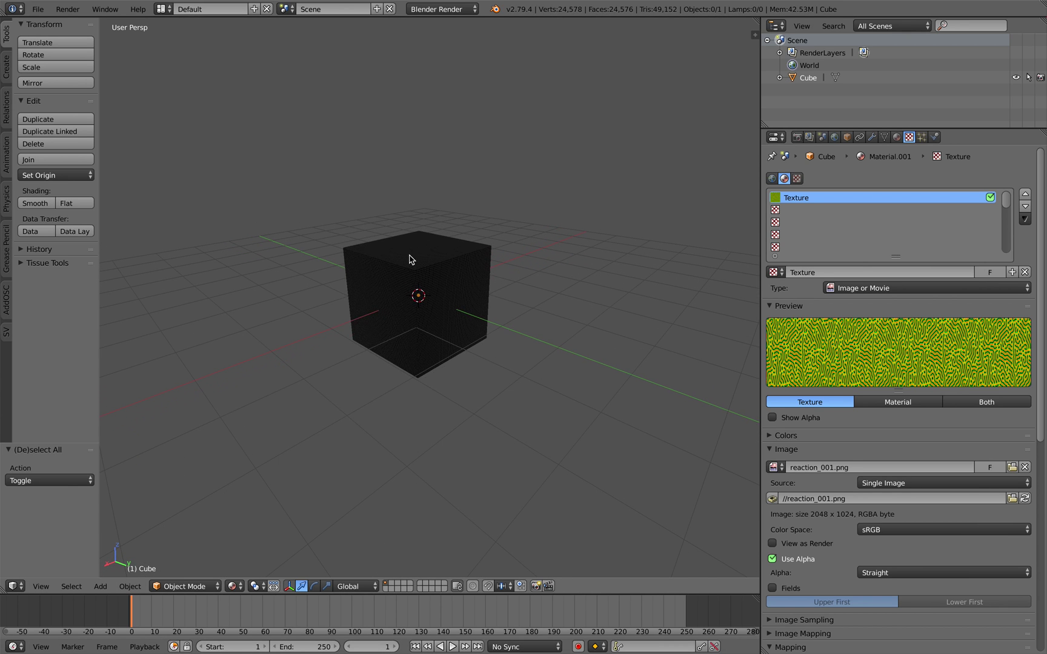
# Add a Hemi lamp and move it about 2.6 units above the cube.
pyautogui.hotkey('shift', 'a')
pyautogui.moveTo(401, 399)
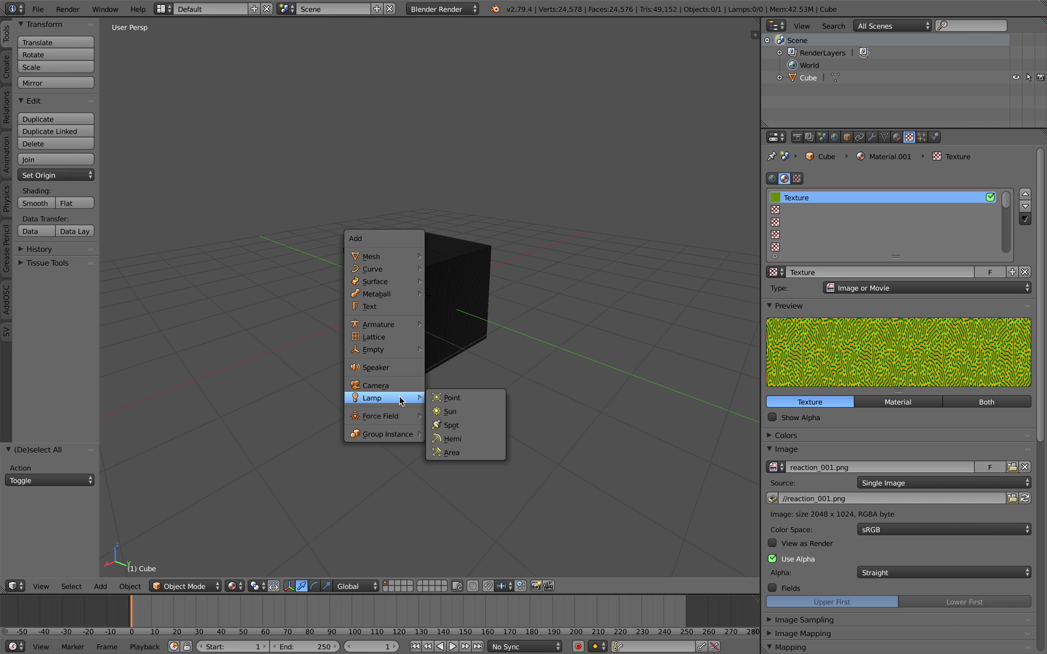
pyautogui.click(452, 439)
pyautogui.press('g')
pyautogui.click(426, 239)
pyautogui.moveTo(402, 303); pyautogui.dragTo(468, 308, button='middle')
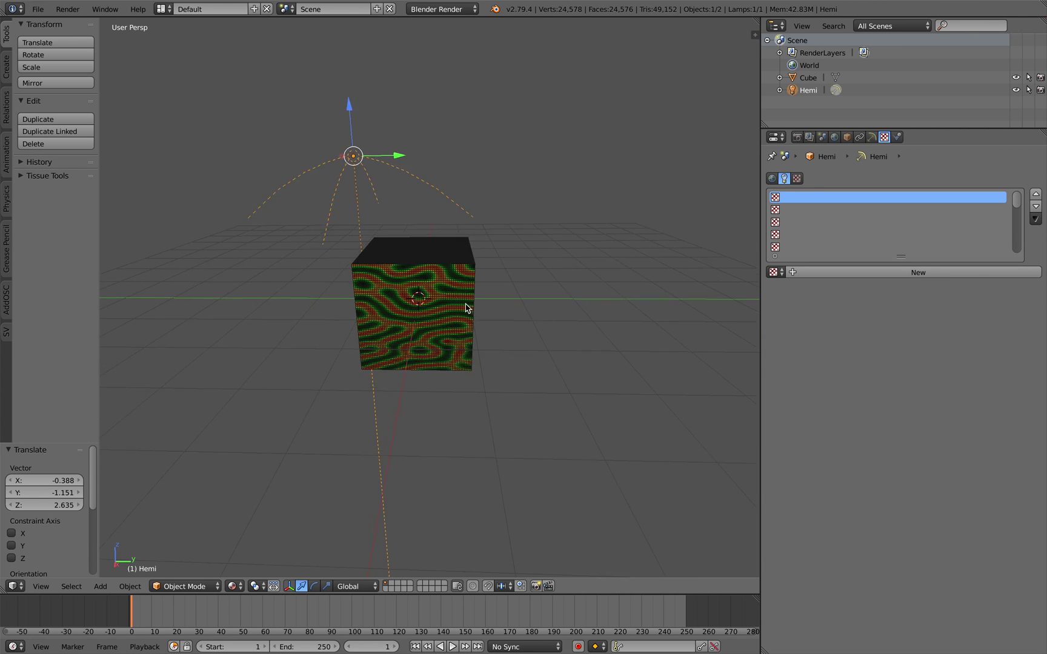
pyautogui.scroll(3, 468, 308)
# Disable the Wire and Draw All Edges display options for the cube, and deselect it.
pyautogui.rightClick(466, 307)
pyautogui.click(872, 138)
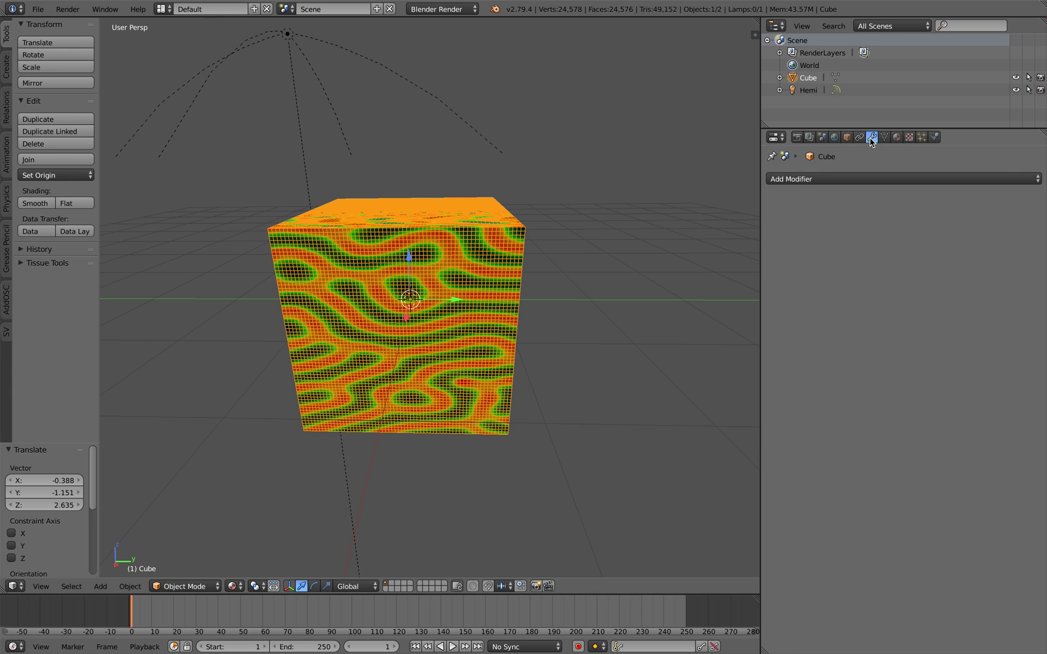
pyautogui.click(848, 138)
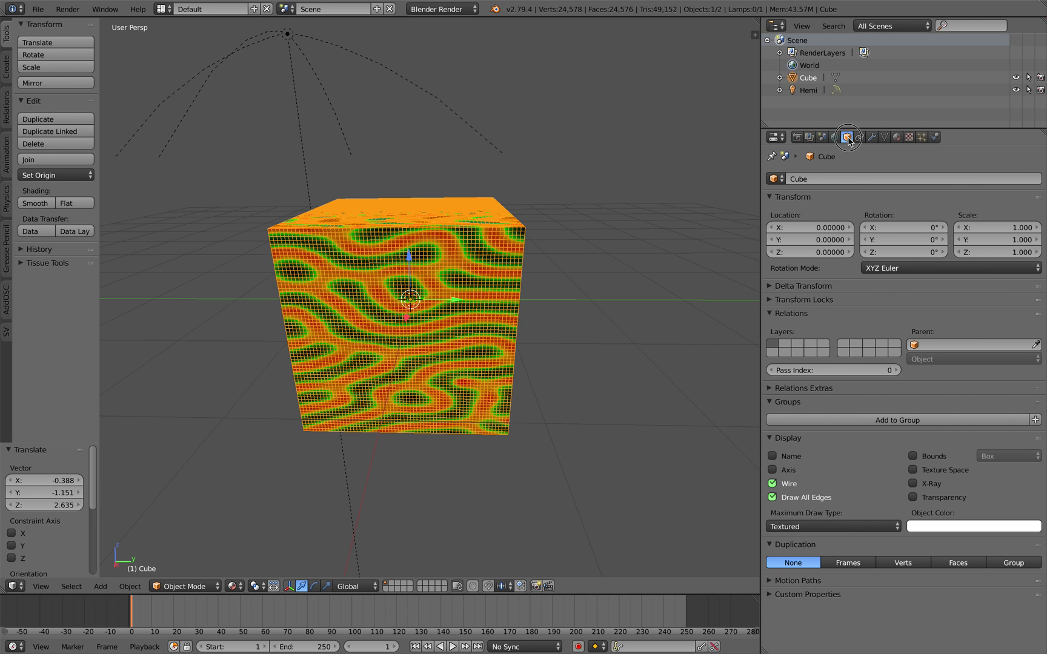
pyautogui.click(794, 485)
pyautogui.click(793, 498)
pyautogui.moveTo(584, 385)
pyautogui.mouseDown(button='middle')
pyautogui.moveTo(607, 360)
pyautogui.moveTo(594, 344)
pyautogui.moveTo(619, 360)
pyautogui.moveTo(508, 331)
pyautogui.moveTo(486, 290)
pyautogui.moveTo(400, 248)
pyautogui.moveTo(449, 267)
pyautogui.mouseUp(button='middle')
pyautogui.scroll(-2, 593, 344)
pyautogui.press('a')
# Duplicate the cube with an offset of about 2.88 units along the Y axis and save the scene over the existing file.
pyautogui.rightClick(490, 309)
pyautogui.scroll(2, 490, 308)
pyautogui.scroll(3, 486, 290)
pyautogui.scroll(-1, 472, 284)
pyautogui.scroll(-3, 461, 277)
pyautogui.scroll(-4, 449, 267)
pyautogui.hotkey('shift', 'd')
pyautogui.press('y')
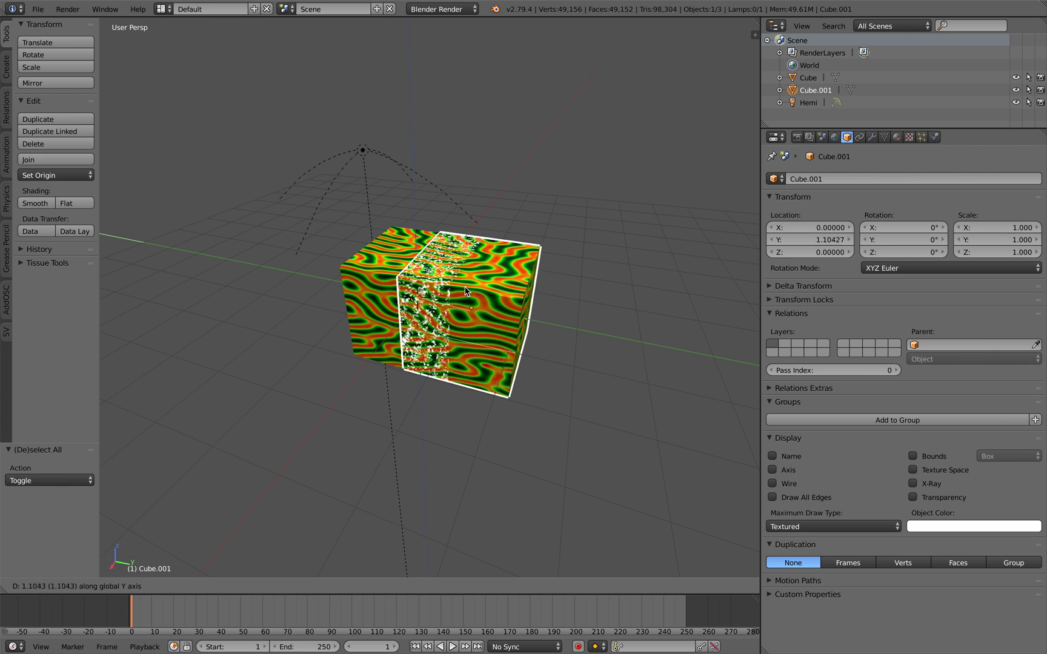
pyautogui.click(560, 304)
pyautogui.moveTo(560, 304); pyautogui.dragTo(540, 280, button='middle')
pyautogui.scroll(1, 466, 285)
pyautogui.scroll(3, 507, 298)
pyautogui.scroll(-1, 510, 290)
pyautogui.hotkey('ctrl', 's')
pyautogui.click(540, 280)
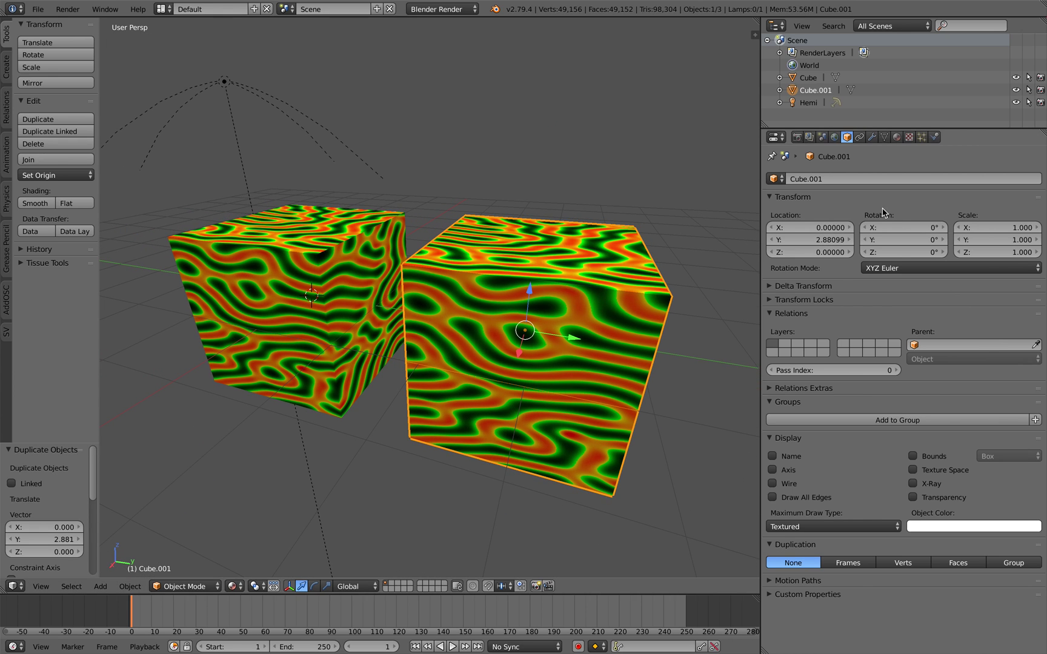
pyautogui.click(873, 138)
pyautogui.click(861, 177)
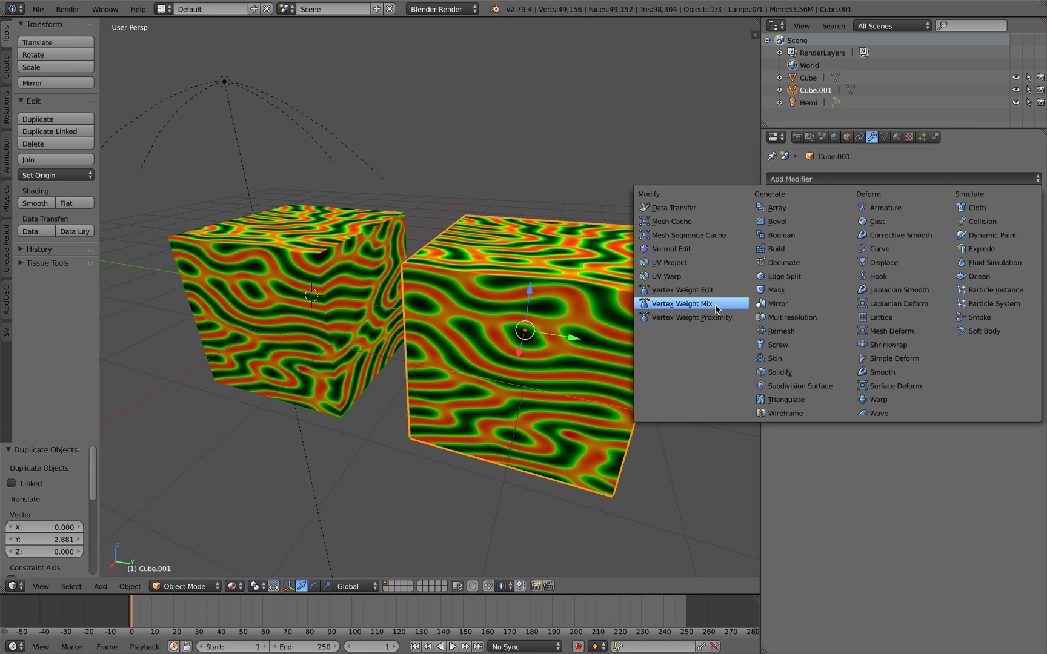
pyautogui.scroll(-1, 515, 267)
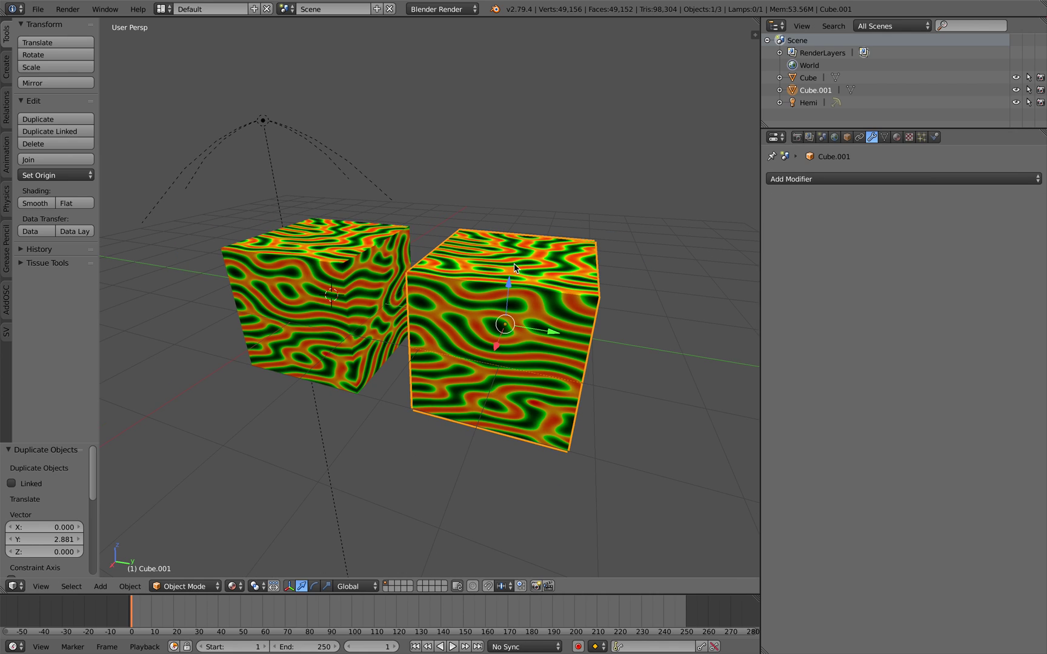
# Add two vertex groups named ALL_OFF and ALL_ON to the duplicated cube, and make ALL_OFF active.
pyautogui.click(884, 137)
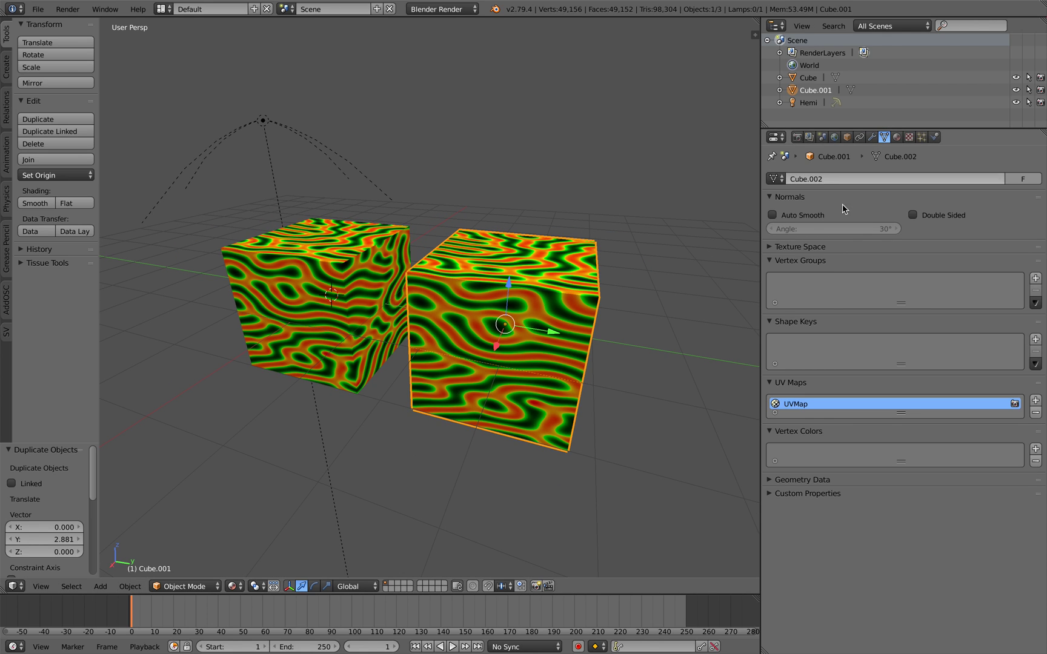
pyautogui.click(1035, 280)
pyautogui.click(1035, 280)
pyautogui.doubleClick(828, 283)
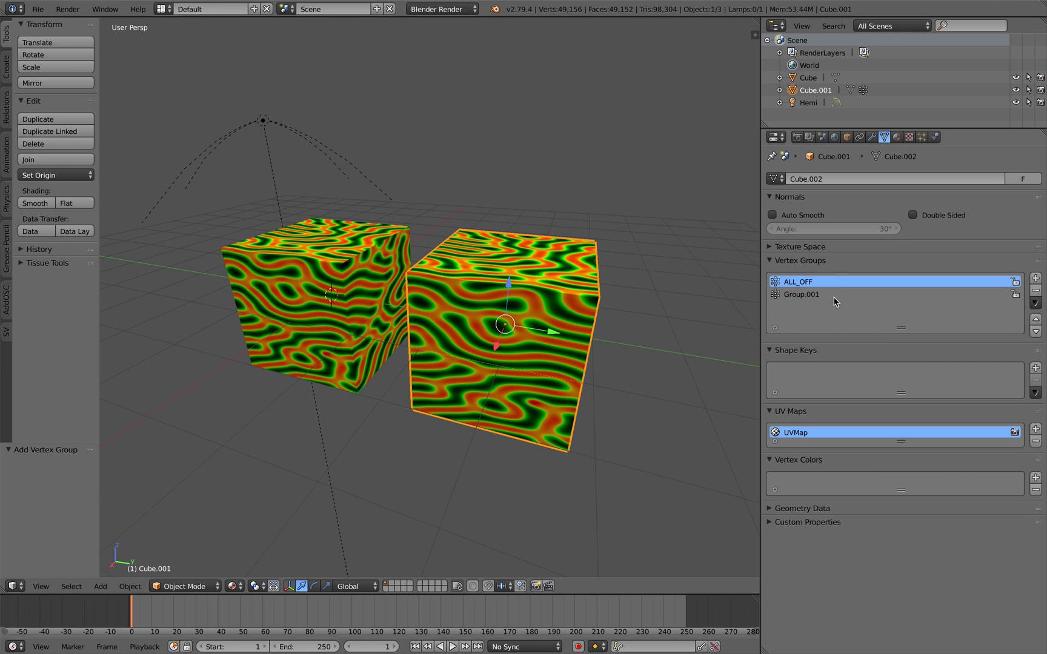
pyautogui.click(835, 297)
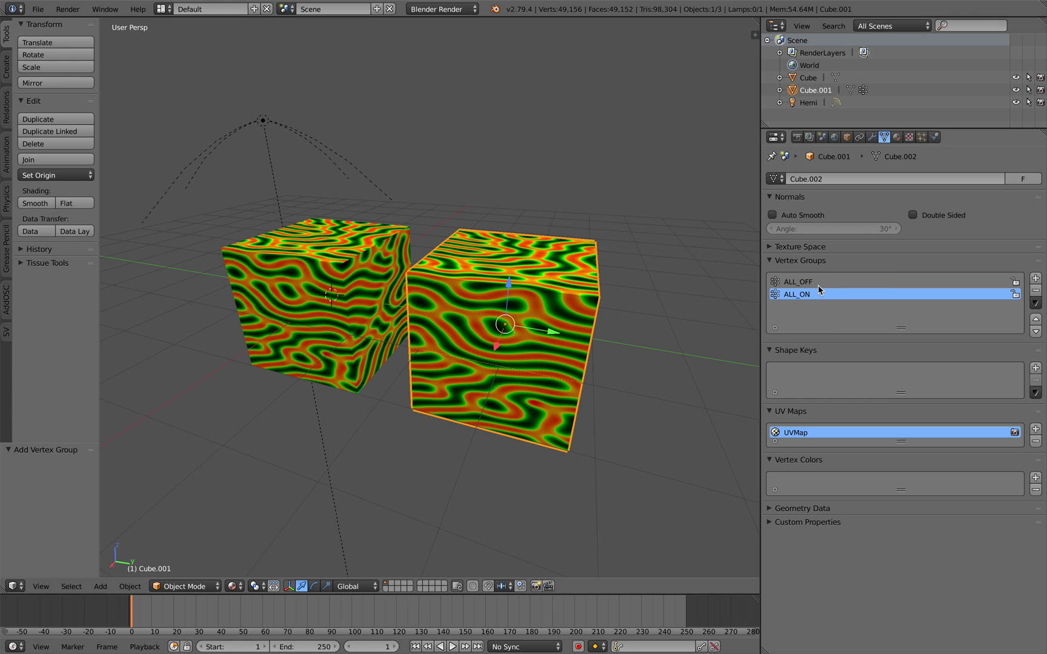
pyautogui.click(819, 285)
# Switch the duplicated cube from Object Mode to Weight Paint mode.
pyautogui.click(233, 586)
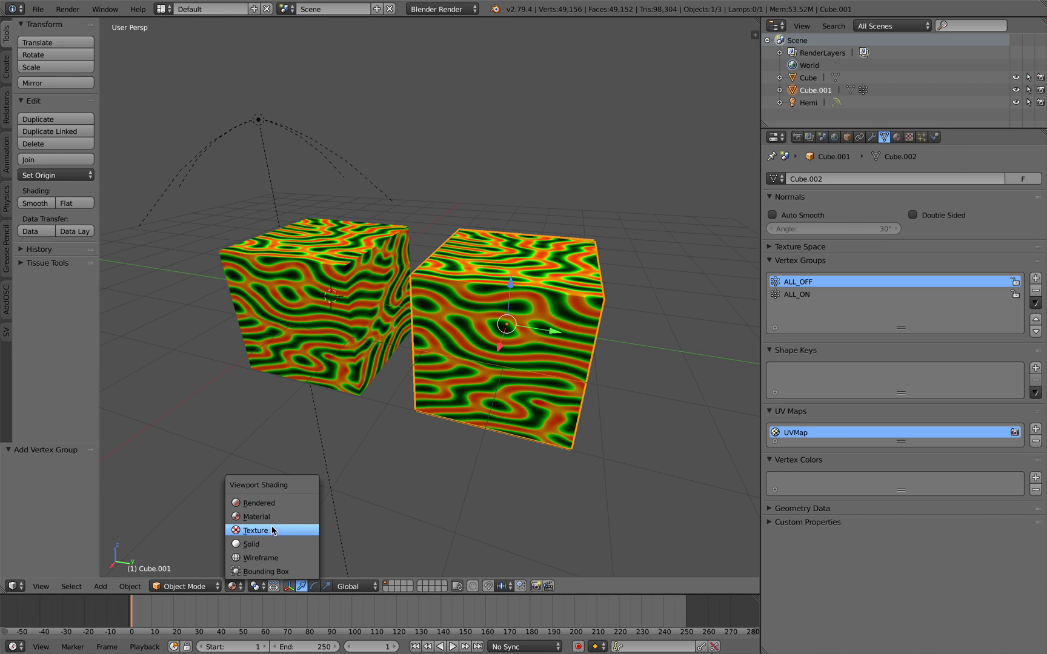
pyautogui.click(232, 586)
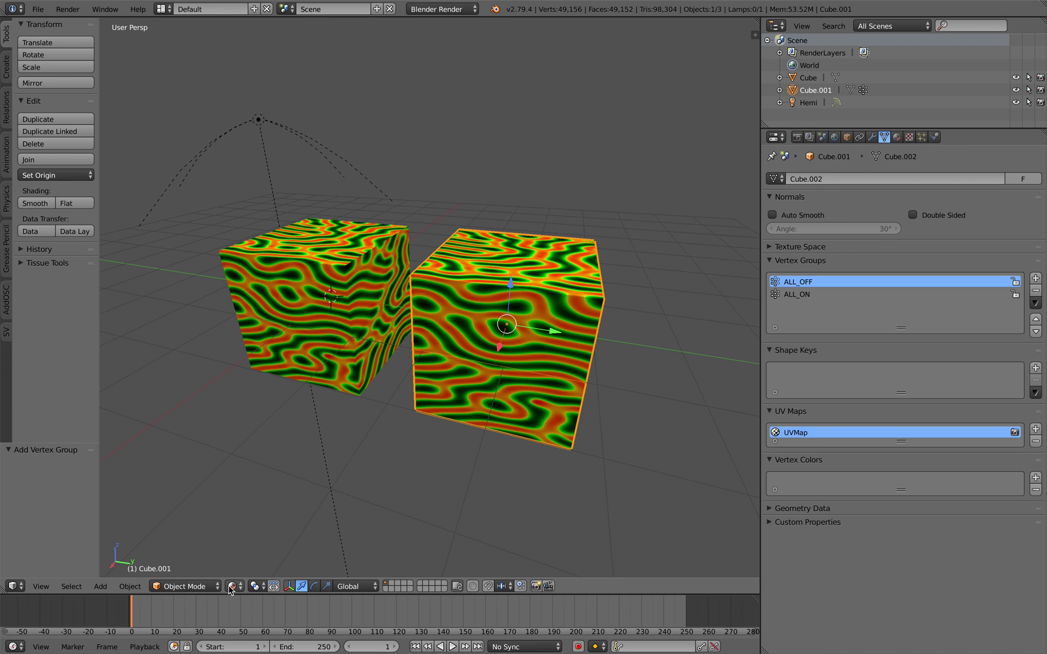
pyautogui.click(232, 586)
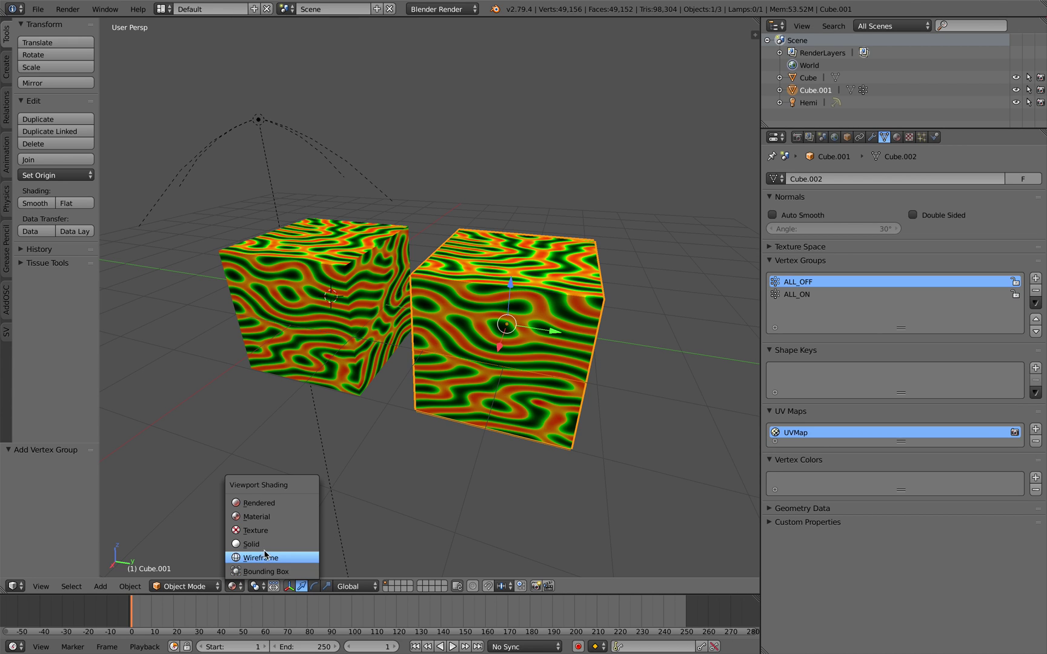
pyautogui.click(185, 586)
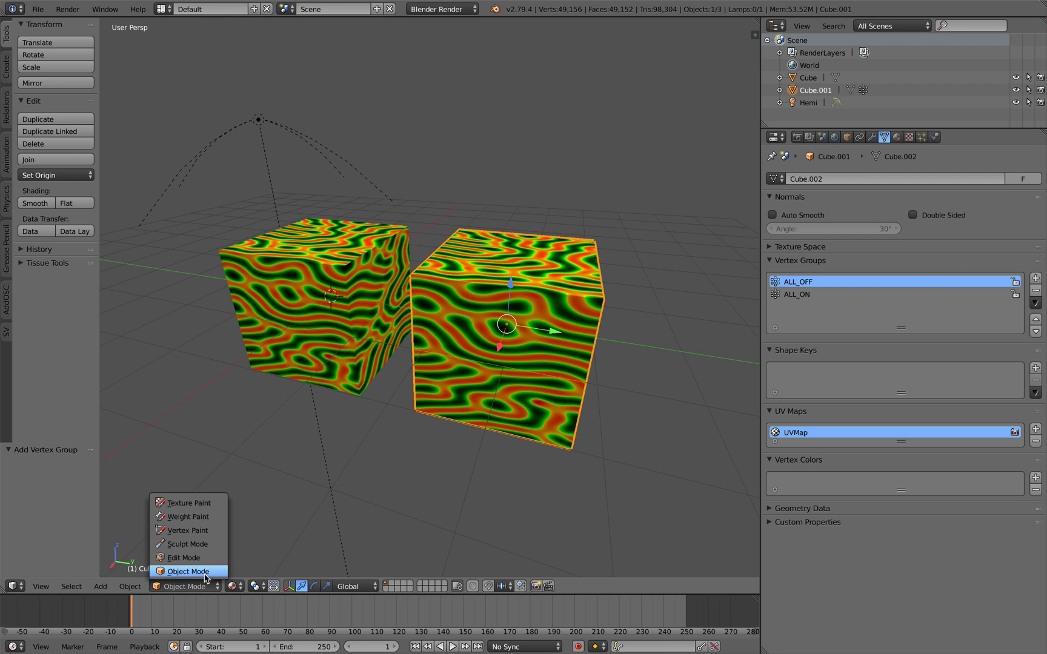
pyautogui.click(188, 517)
pyautogui.moveTo(503, 279)
pyautogui.mouseDown(button='middle')
pyautogui.moveTo(447, 283)
pyautogui.moveTo(458, 304)
pyautogui.moveTo(510, 314)
pyautogui.moveTo(557, 299)
pyautogui.moveTo(516, 304)
pyautogui.moveTo(438, 291)
pyautogui.mouseUp(button='middle')
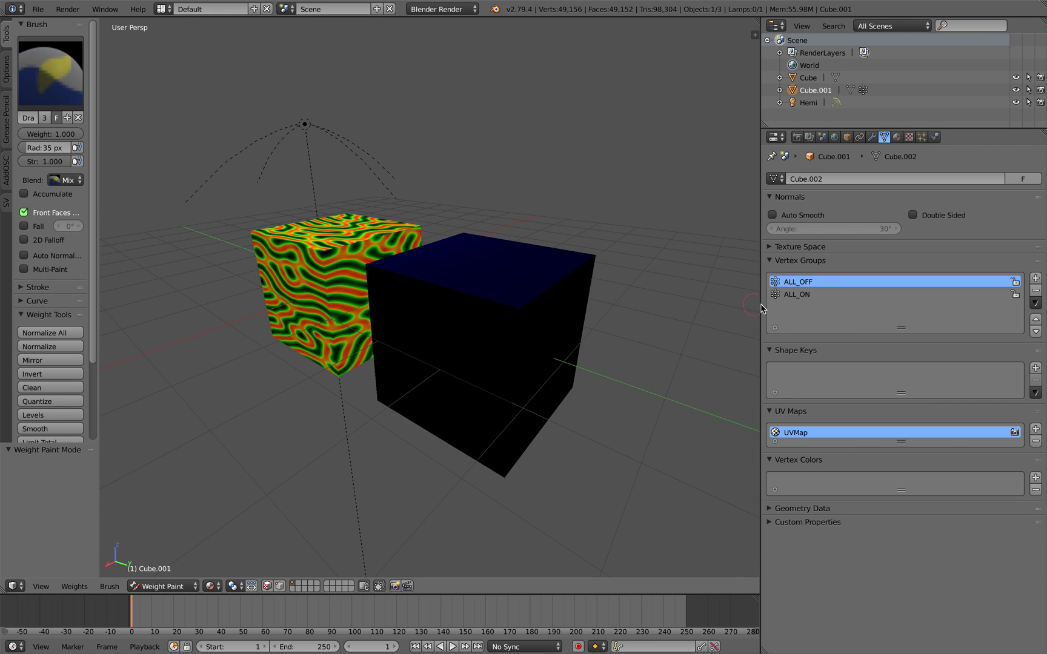
# Make the ALL_ON vertex group active and paint the cube with weight 1.000 using a 407 px brush.
pyautogui.click(787, 296)
pyautogui.moveTo(536, 313); pyautogui.dragTo(546, 308, button='middle')
pyautogui.scroll(-2, 546, 308)
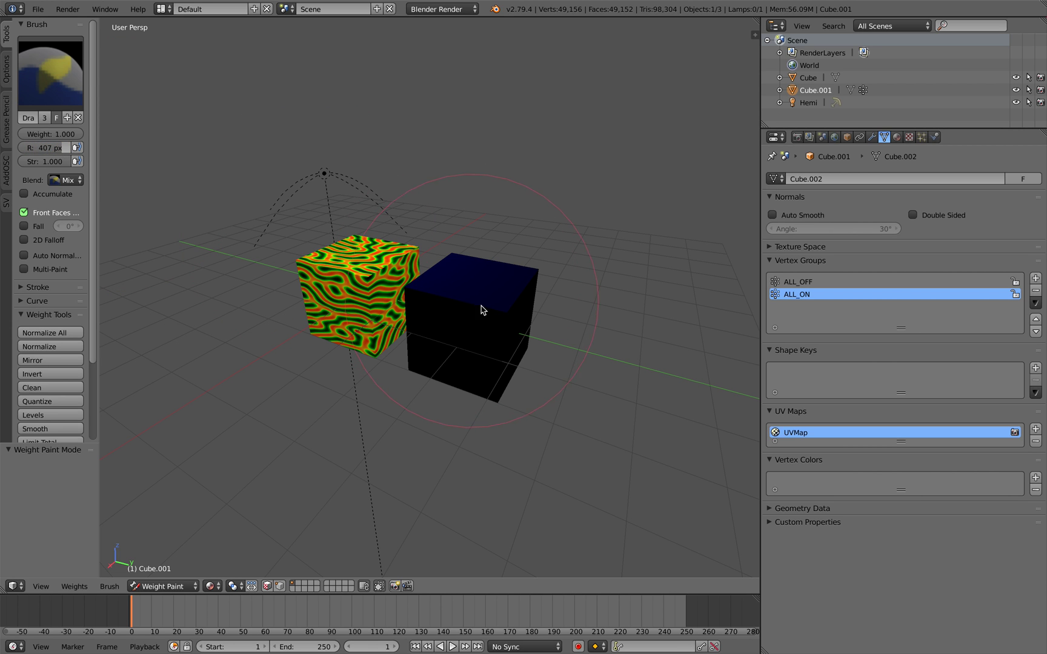
pyautogui.moveTo(482, 310); pyautogui.dragTo(498, 285)
pyautogui.moveTo(498, 284)
pyautogui.mouseDown(button='middle')
pyautogui.moveTo(459, 330)
pyautogui.moveTo(477, 302)
pyautogui.moveTo(467, 304)
pyautogui.moveTo(483, 311)
pyautogui.mouseUp(button='middle')
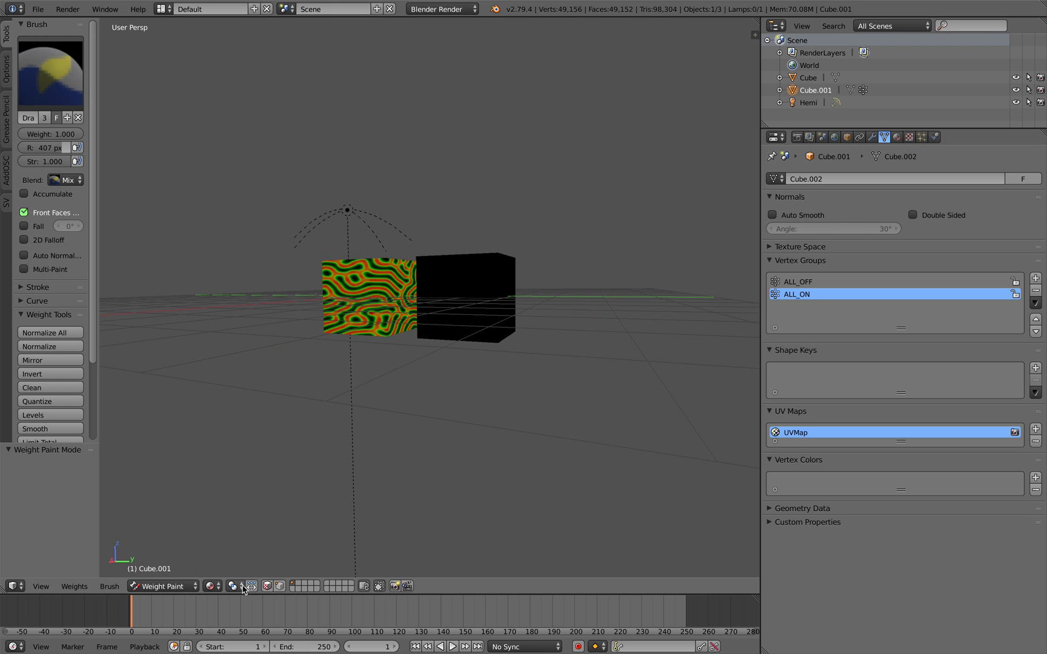
# Set the viewport shading to Solid, then leave and re-enter Weight Paint mode on the duplicated cube.
pyautogui.click(211, 586)
pyautogui.click(235, 560)
pyautogui.moveTo(388, 460)
pyautogui.mouseDown(button='middle')
pyautogui.moveTo(476, 318)
pyautogui.moveTo(434, 325)
pyautogui.moveTo(386, 261)
pyautogui.moveTo(420, 282)
pyautogui.moveTo(357, 322)
pyautogui.moveTo(343, 299)
pyautogui.moveTo(437, 297)
pyautogui.moveTo(498, 340)
pyautogui.moveTo(489, 287)
pyautogui.moveTo(404, 296)
pyautogui.moveTo(436, 284)
pyautogui.moveTo(339, 271)
pyautogui.moveTo(486, 300)
pyautogui.moveTo(480, 292)
pyautogui.moveTo(451, 312)
pyautogui.mouseUp(button='middle')
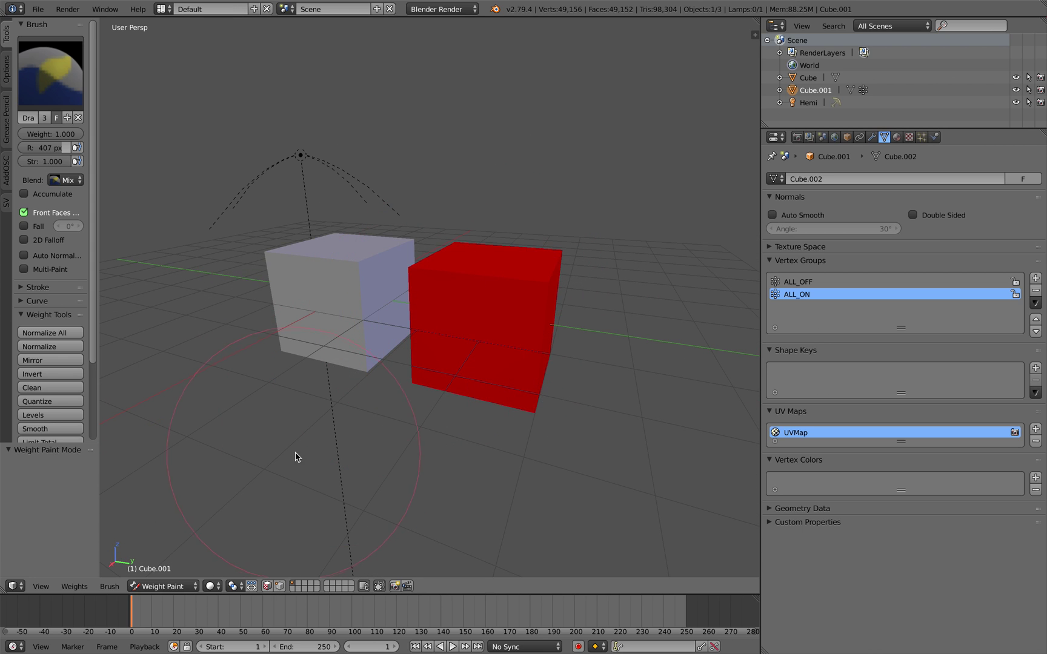
pyautogui.click(192, 580)
pyautogui.click(182, 571)
pyautogui.moveTo(412, 412); pyautogui.dragTo(473, 397, button='middle')
pyautogui.click(194, 586)
pyautogui.click(179, 517)
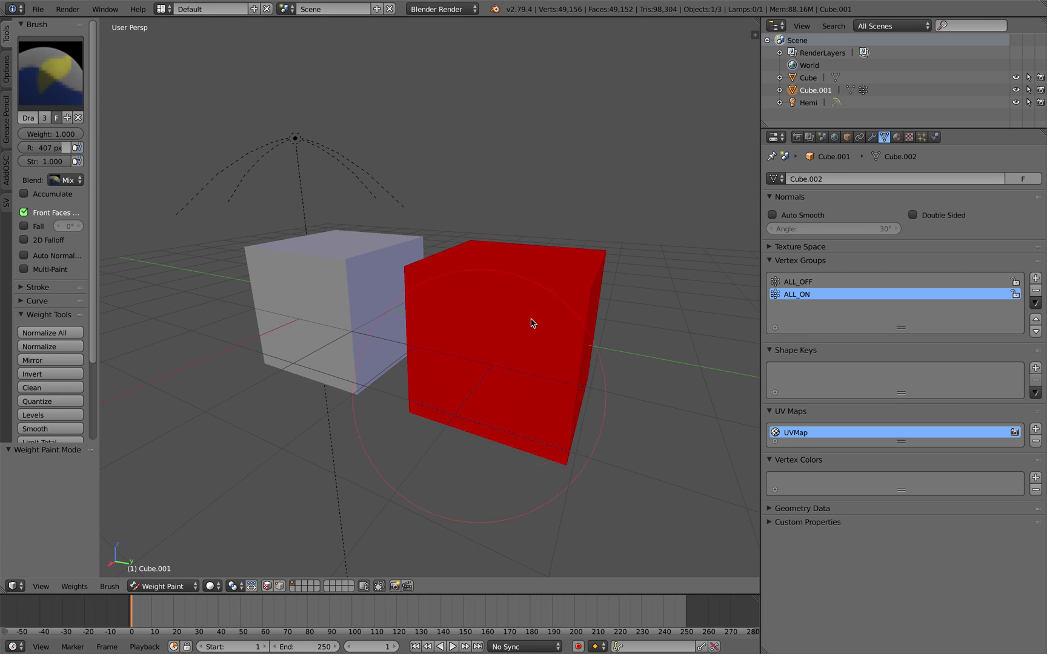
# Save the scene over the existing file.
pyautogui.hotkey('ctrl', 's')
pyautogui.click(506, 319)
pyautogui.scroll(-2, 527, 315)
pyautogui.scroll(1, 550, 311)
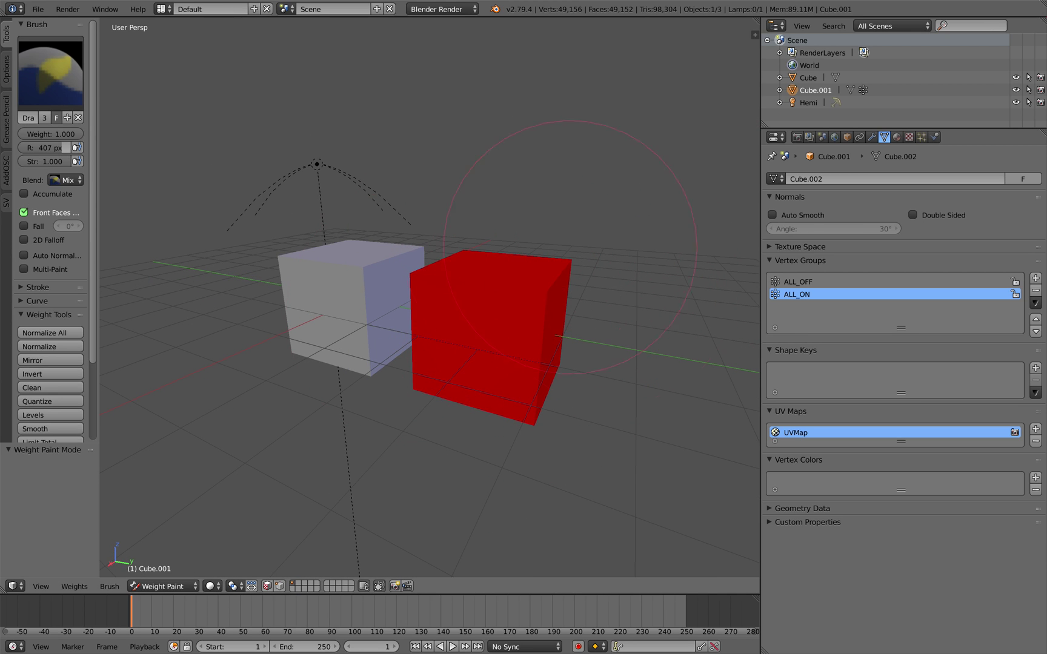
# Add a Vertex Weight Mix modifier with ALL_OFF as group A, ALL_ON as group B, and both default weights at 1.000.
pyautogui.click(871, 137)
pyautogui.click(865, 179)
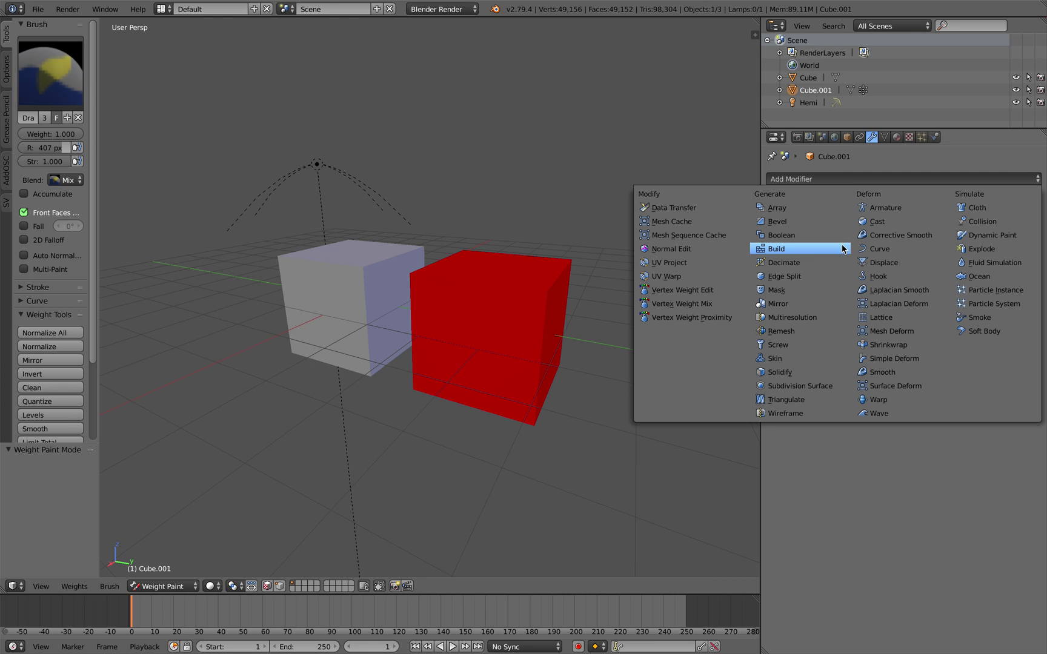
pyautogui.click(682, 304)
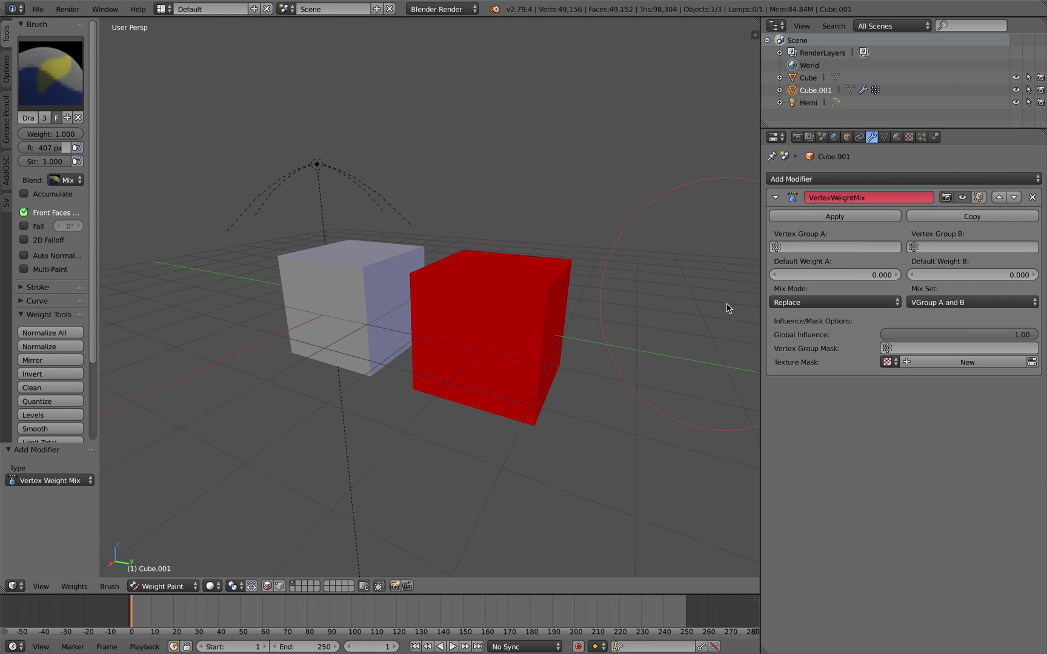
pyautogui.scroll(1, 658, 270)
pyautogui.click(794, 248)
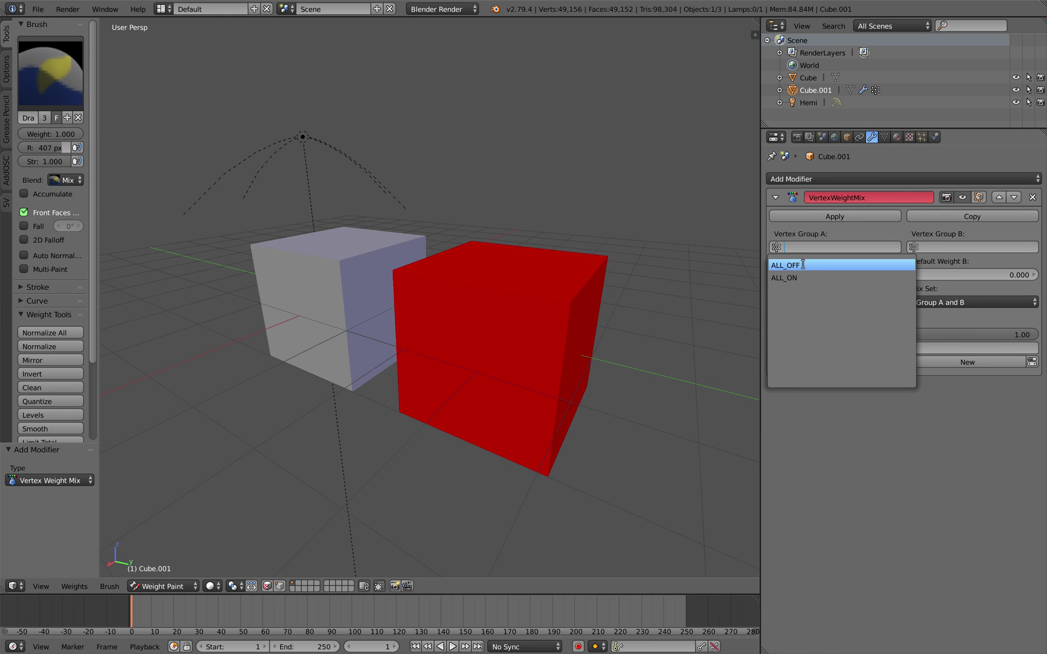
pyautogui.click(797, 264)
pyautogui.click(957, 253)
pyautogui.click(953, 274)
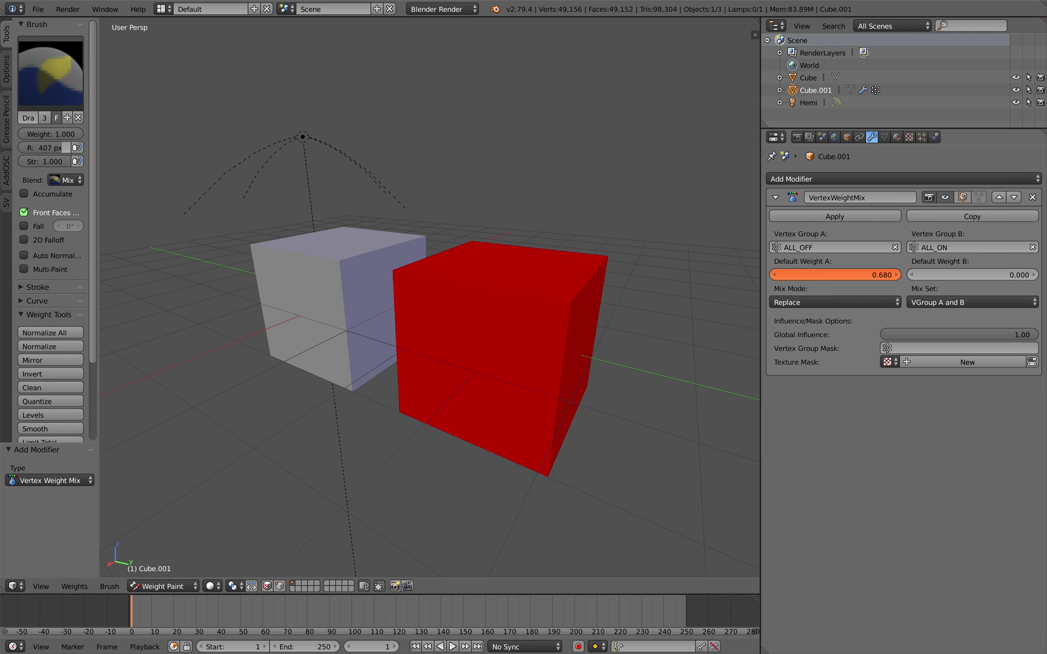
pyautogui.moveTo(835, 275); pyautogui.dragTo(1037, 276)
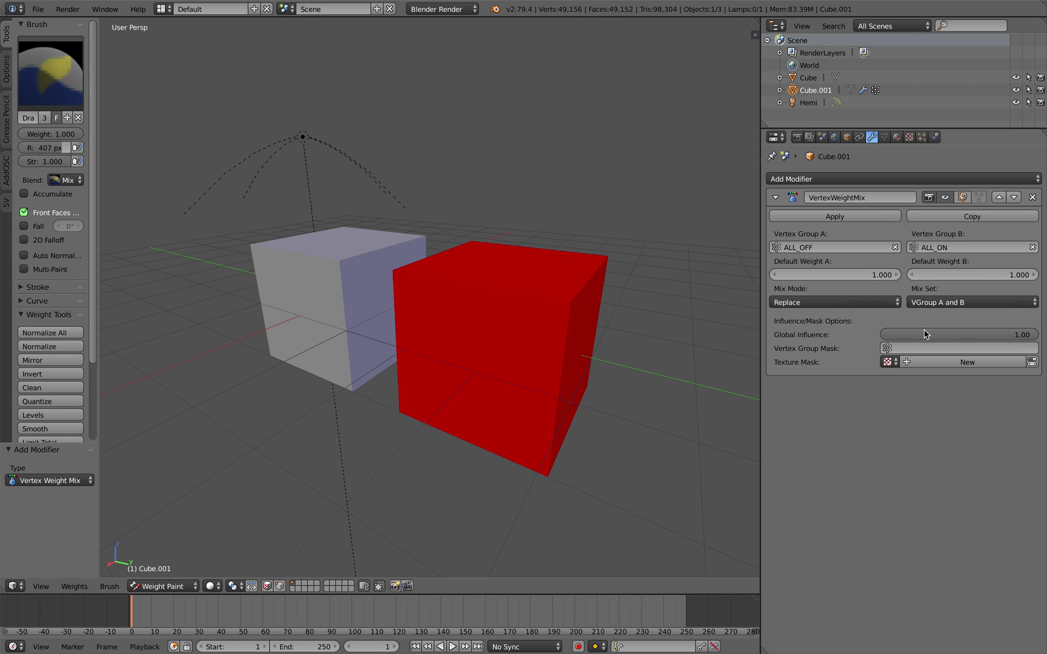
# Mask the modifier with the image texture named Texture, using its Value channel and UV coordinates from UVMap.
pyautogui.click(888, 362)
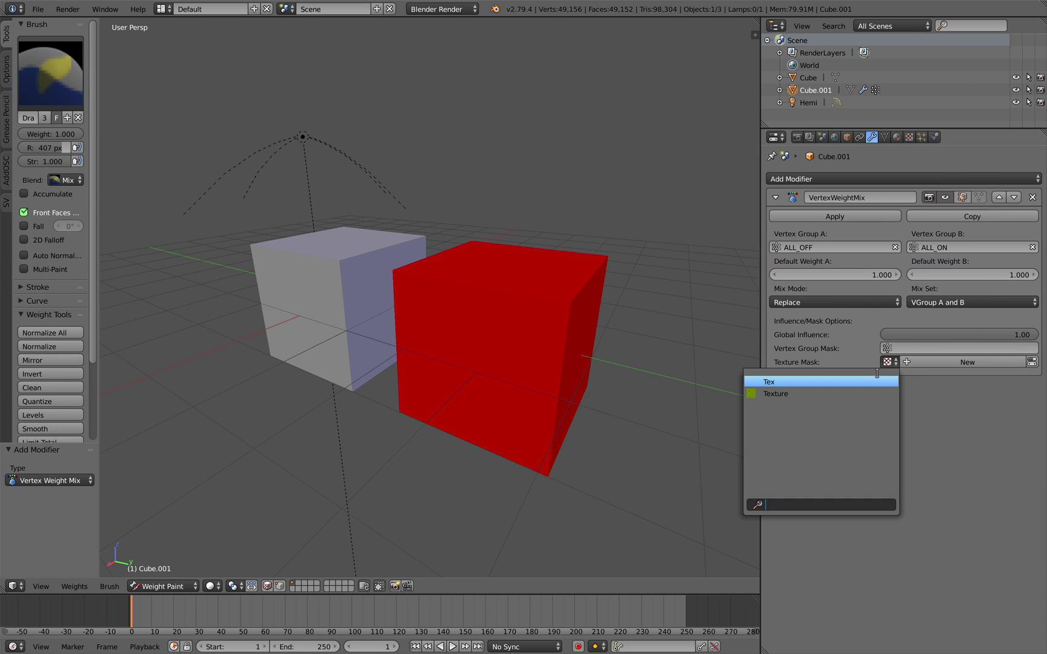
pyautogui.click(875, 394)
pyautogui.click(908, 375)
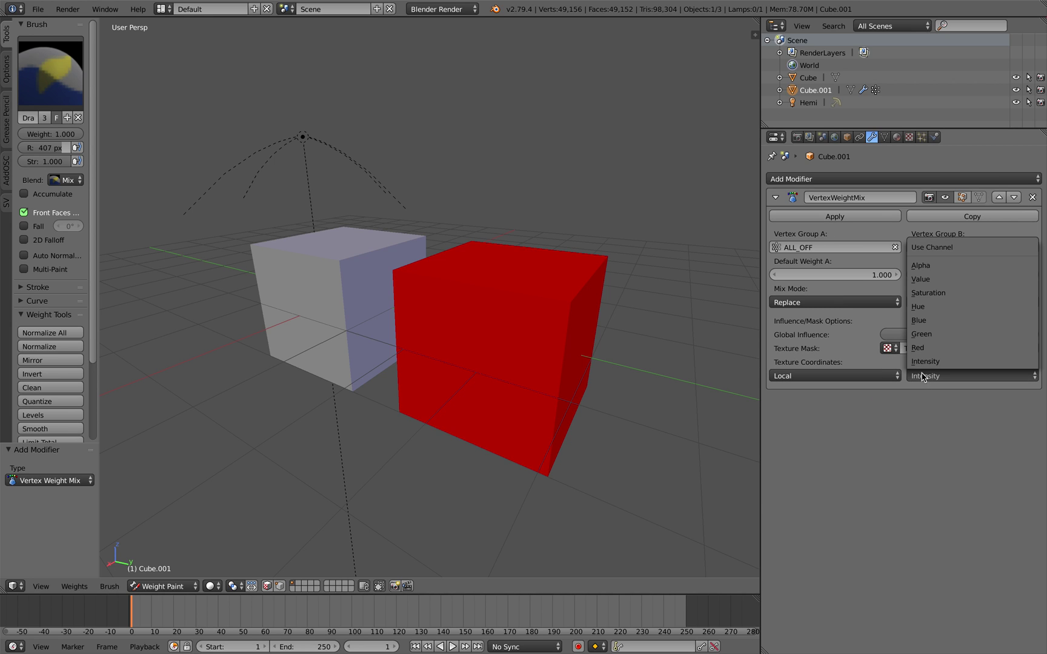
pyautogui.click(945, 278)
pyautogui.click(861, 375)
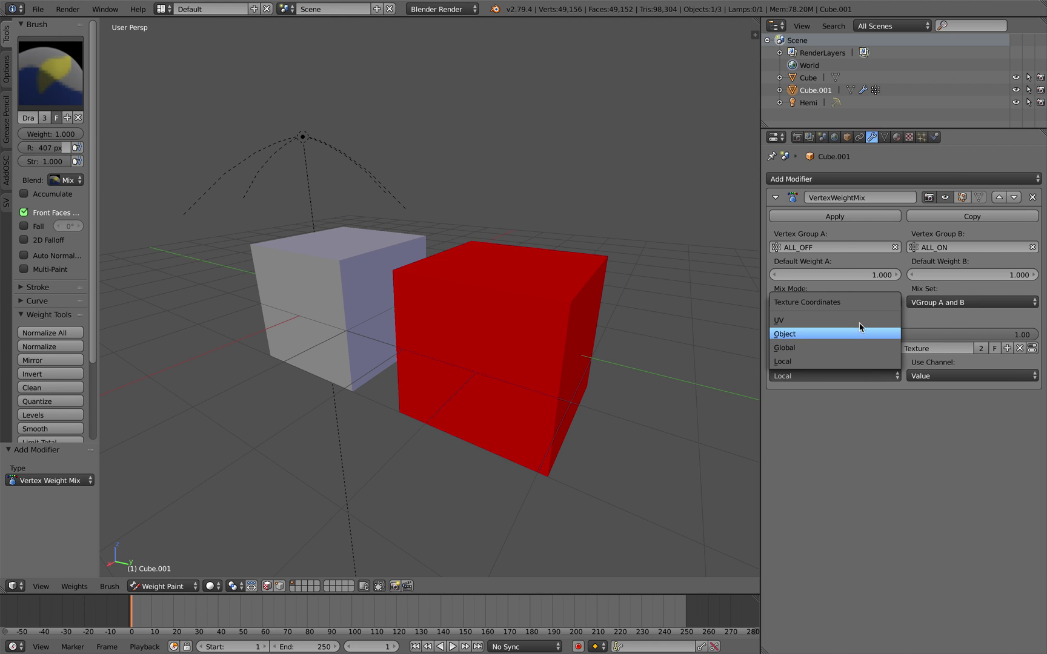
pyautogui.click(849, 332)
pyautogui.click(881, 390)
pyautogui.click(884, 407)
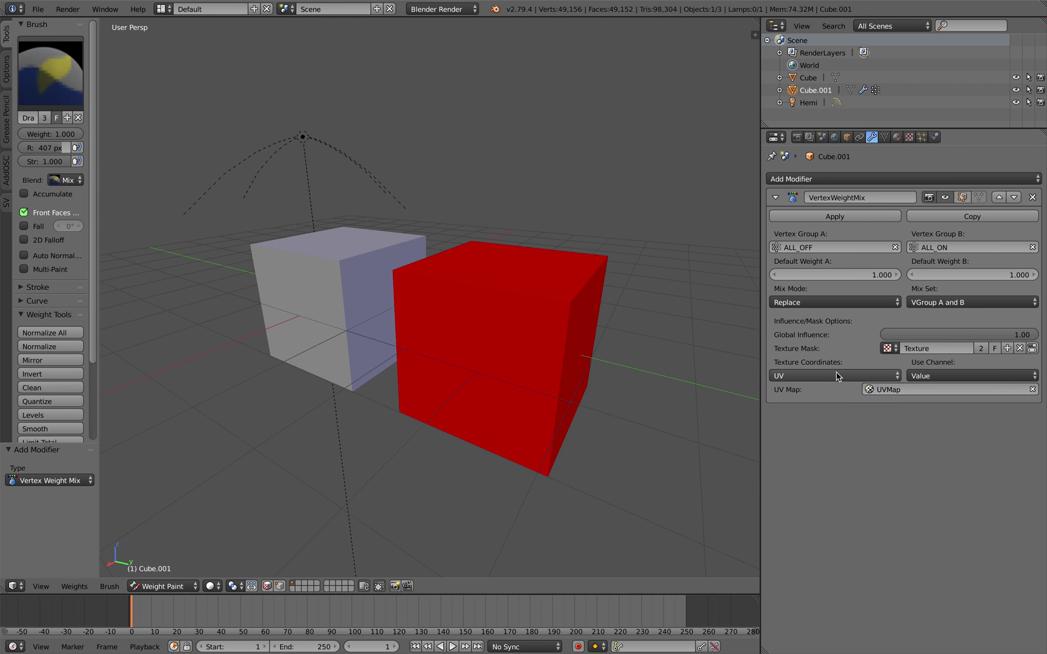
# Try the weight mix with Difference mode, the All mix set and a Global Influence of 0.57.
pyautogui.scroll(2, 636, 338)
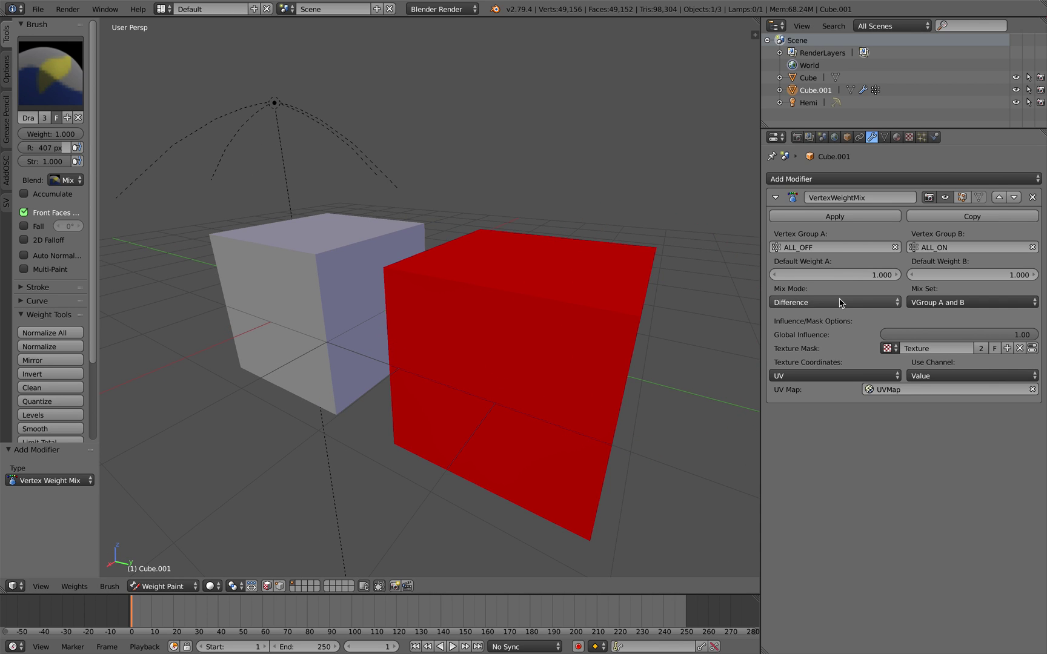
pyautogui.keyDown('ctrl'); pyautogui.scroll(2, 952, 305); pyautogui.keyUp('ctrl')
pyautogui.keyDown('ctrl'); pyautogui.scroll(4, 890, 309); pyautogui.keyUp('ctrl')
pyautogui.keyDown('ctrl'); pyautogui.scroll(2, 887, 308); pyautogui.keyUp('ctrl')
pyautogui.moveTo(1030, 336); pyautogui.dragTo(973, 335)
pyautogui.keyDown('ctrl'); pyautogui.scroll(-3, 975, 303); pyautogui.keyUp('ctrl')
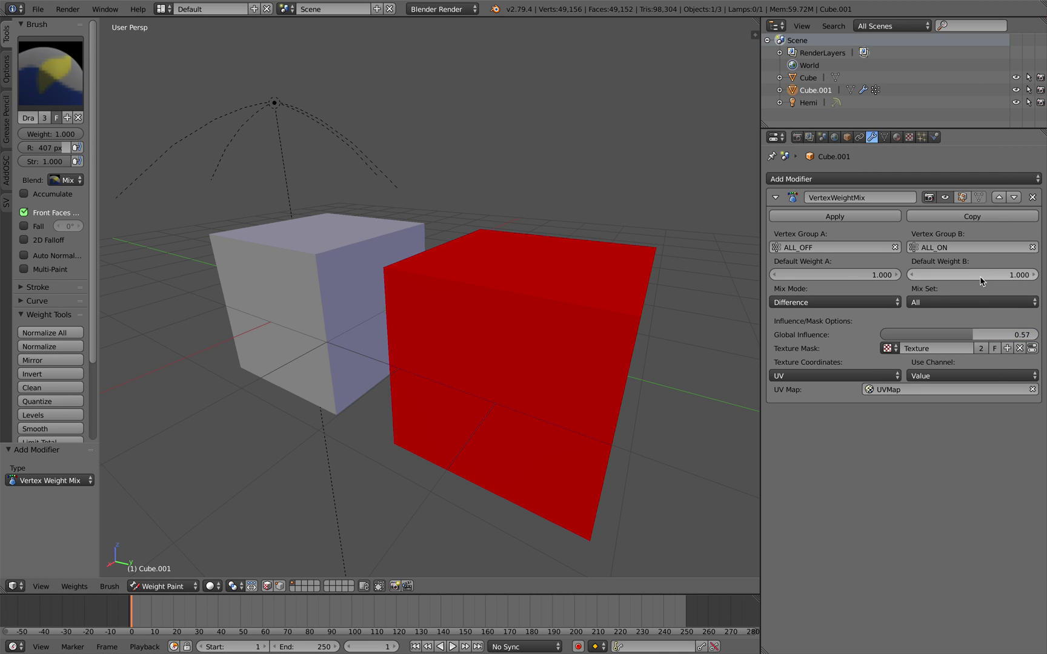
# Try default weights of 0.480 for A and 0.600 for B with Average mode and the VGroup A and B set.
pyautogui.click(963, 277)
pyautogui.click(967, 286)
pyautogui.moveTo(980, 276); pyautogui.dragTo(859, 276)
pyautogui.moveTo(859, 276); pyautogui.dragTo(849, 275)
pyautogui.keyDown('ctrl'); pyautogui.scroll(3, 849, 303); pyautogui.keyUp('ctrl')
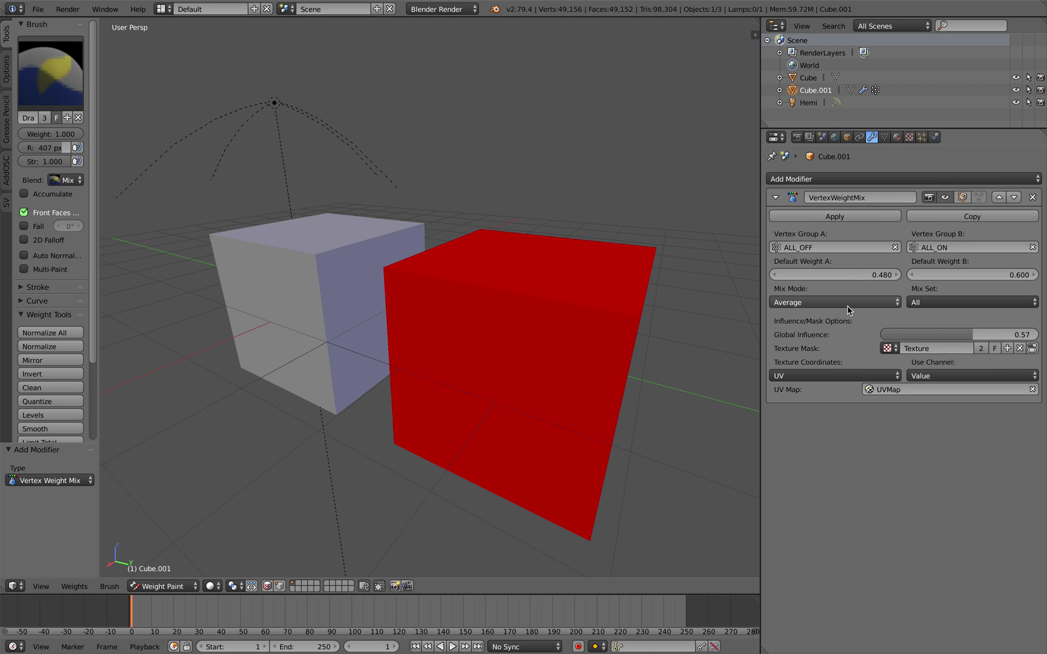
pyautogui.keyDown('ctrl'); pyautogui.scroll(-3, 929, 303); pyautogui.keyUp('ctrl')
pyautogui.keyDown('ctrl'); pyautogui.scroll(-2, 929, 303); pyautogui.keyUp('ctrl')
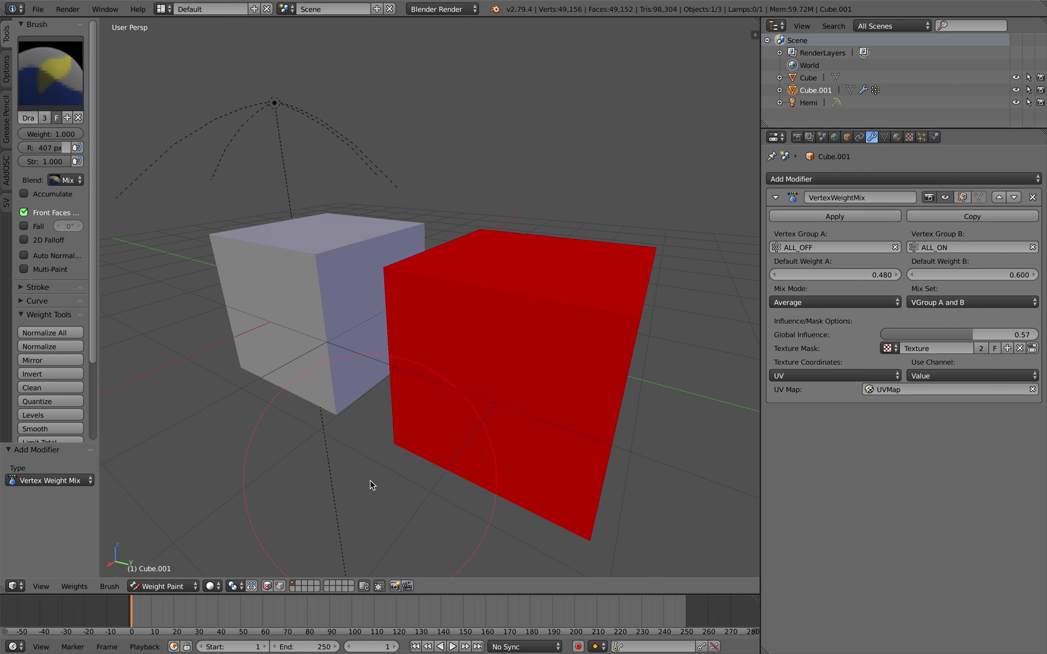
# Switch the cube to Object Mode and back to Weight Paint mode to check the mixed weights.
pyautogui.click(158, 585)
pyautogui.click(175, 571)
pyautogui.click(201, 586)
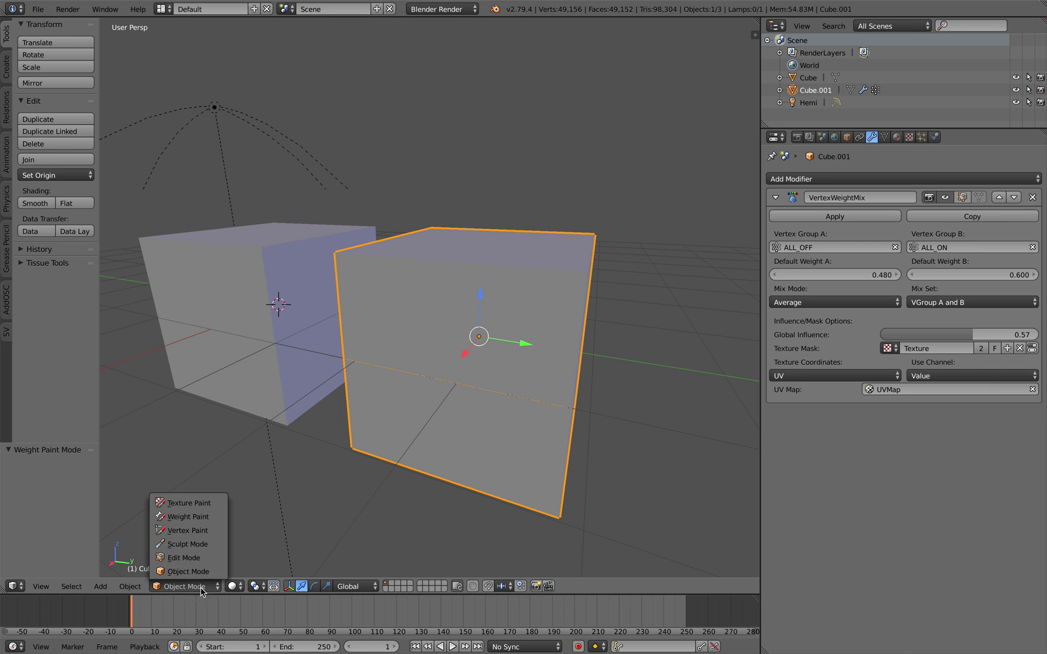
pyautogui.click(216, 521)
pyautogui.moveTo(424, 450); pyautogui.dragTo(390, 458, button='middle')
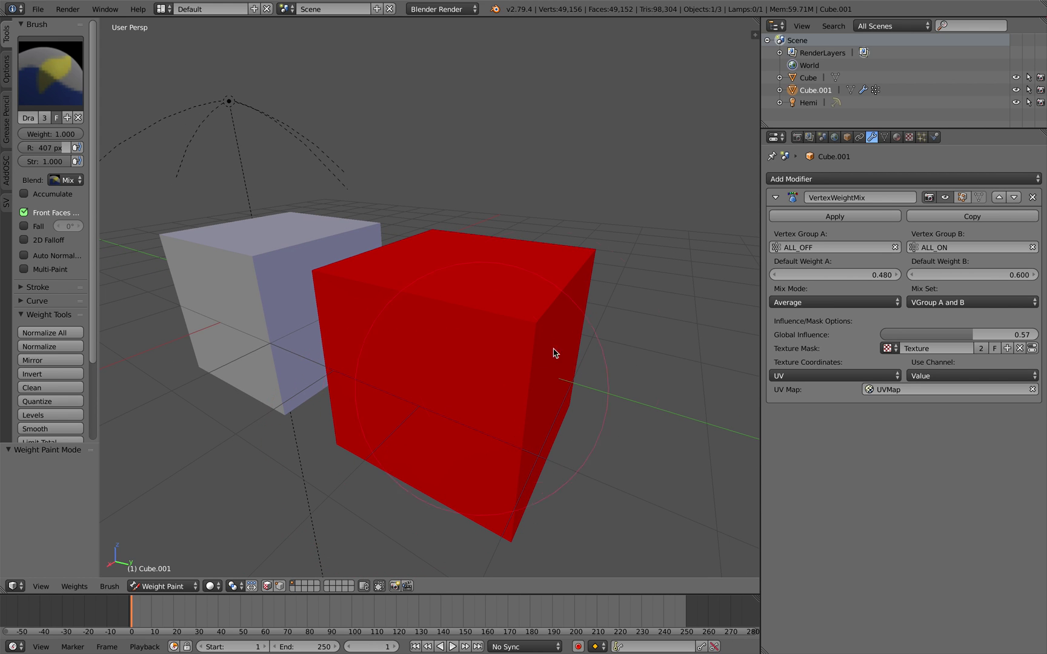
pyautogui.moveTo(589, 337)
pyautogui.mouseDown(button='middle')
pyautogui.moveTo(571, 321)
pyautogui.moveTo(575, 330)
pyautogui.mouseUp(button='middle')
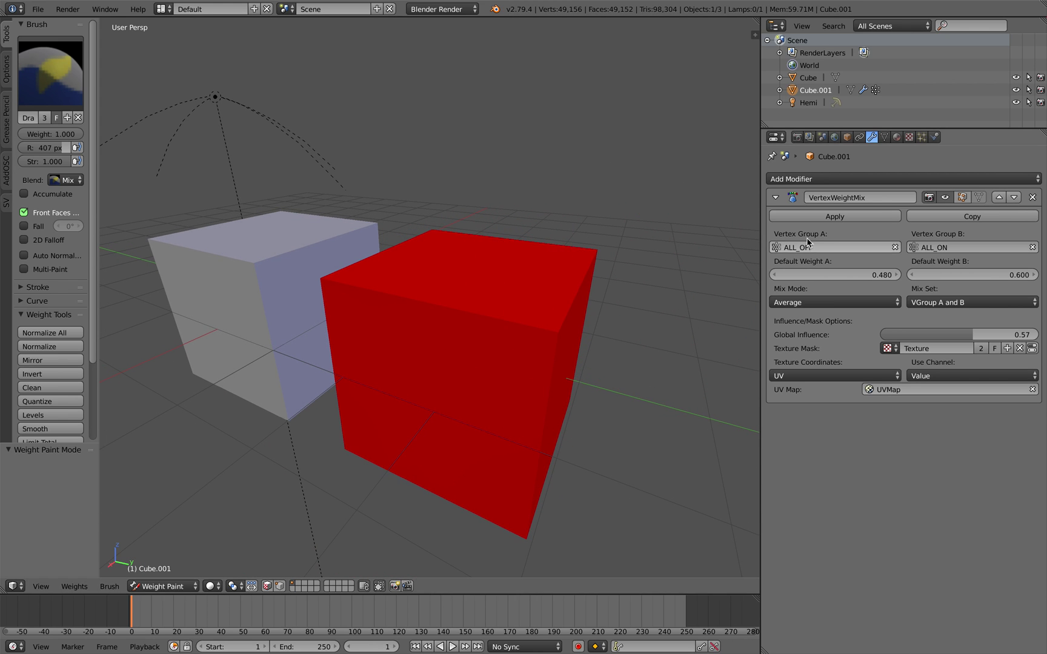
# Set the modifier's Default Weight B to 1.000 and its mix mode to Replace.
pyautogui.click(884, 137)
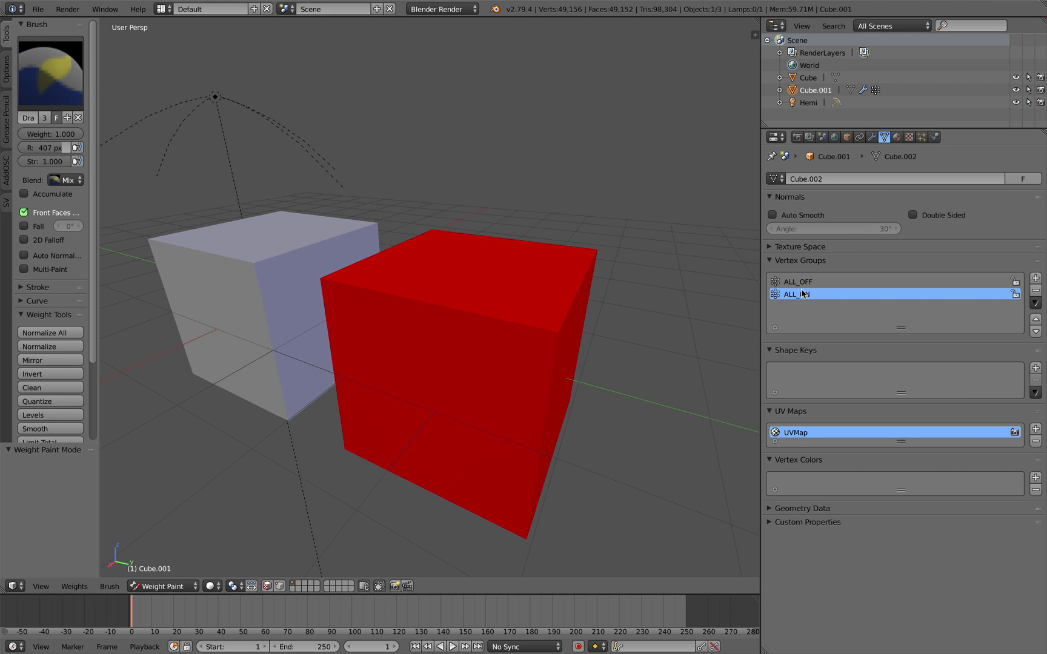
pyautogui.click(873, 137)
pyautogui.moveTo(962, 275); pyautogui.dragTo(1038, 275)
pyautogui.keyDown('ctrl'); pyautogui.scroll(3, 965, 303); pyautogui.keyUp('ctrl')
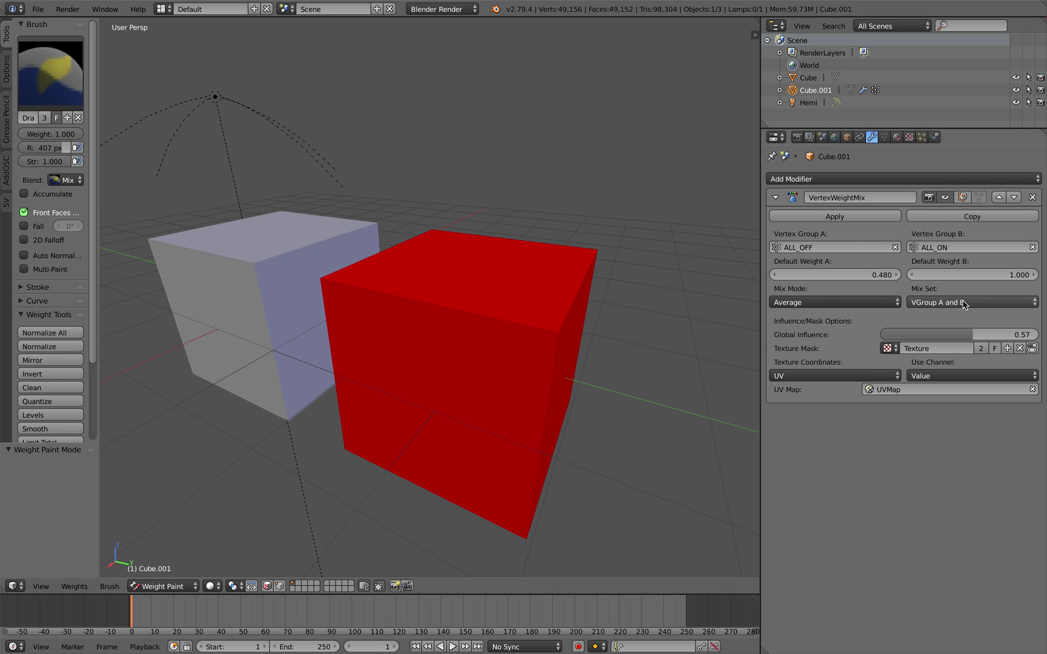
pyautogui.keyDown('ctrl'); pyautogui.scroll(-1, 964, 303); pyautogui.keyUp('ctrl')
pyautogui.keyDown('ctrl'); pyautogui.scroll(-2, 877, 308); pyautogui.keyUp('ctrl')
pyautogui.keyDown('ctrl'); pyautogui.scroll(-4, 926, 305); pyautogui.keyUp('ctrl')
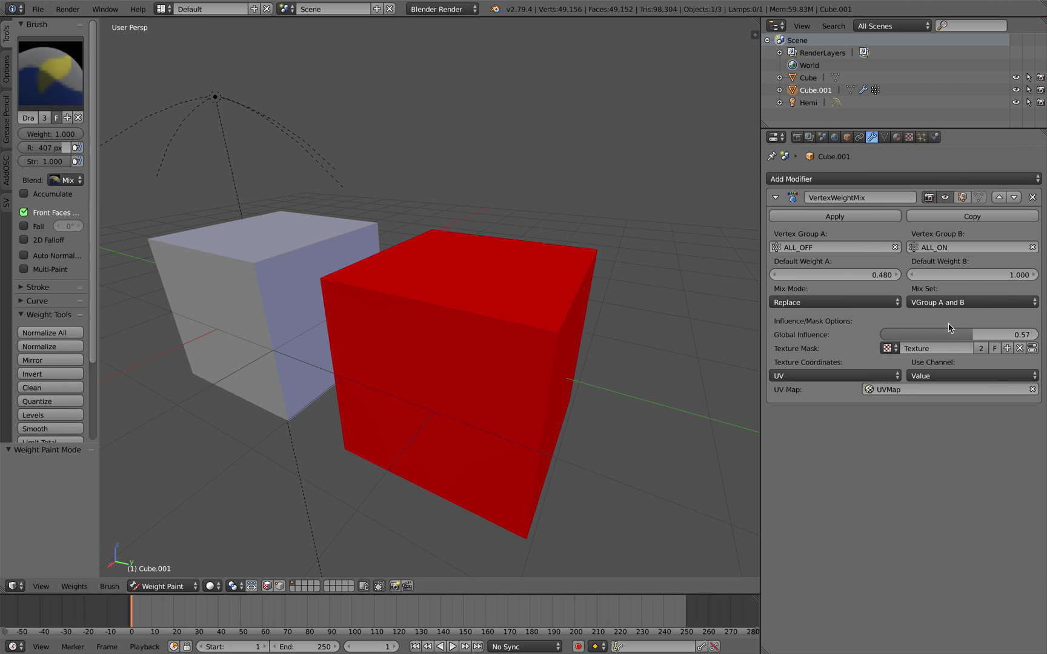
# Set the Global Influence to 0.49 and use the Value channel of the mask texture.
pyautogui.click(996, 333)
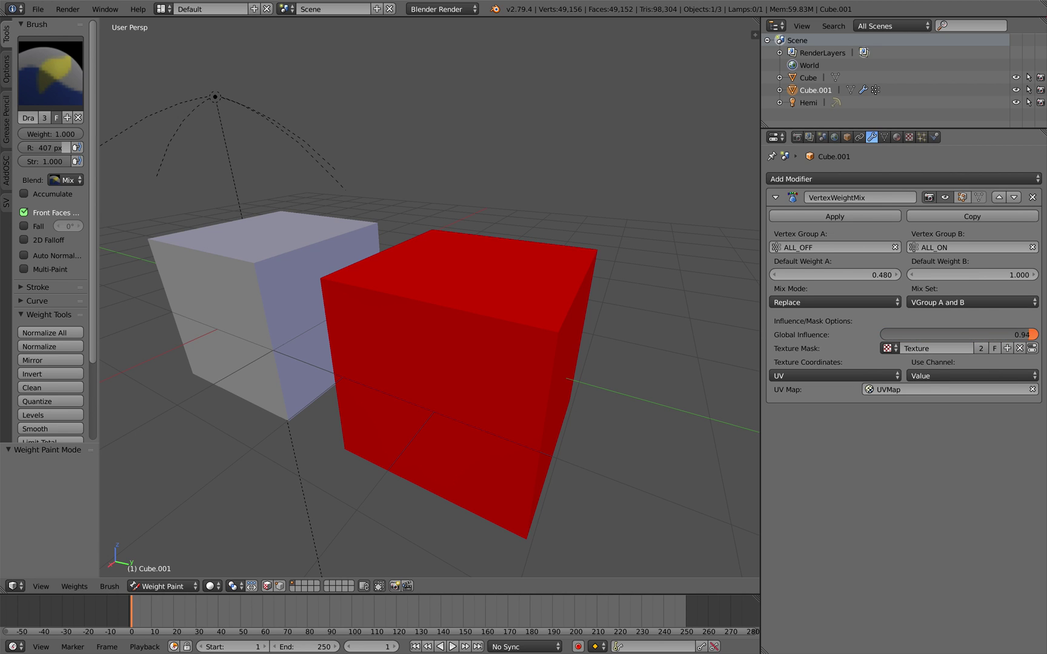
pyautogui.moveTo(1030, 335); pyautogui.dragTo(960, 335)
pyautogui.keyDown('ctrl'); pyautogui.scroll(-3, 933, 374); pyautogui.keyUp('ctrl')
pyautogui.click(943, 374)
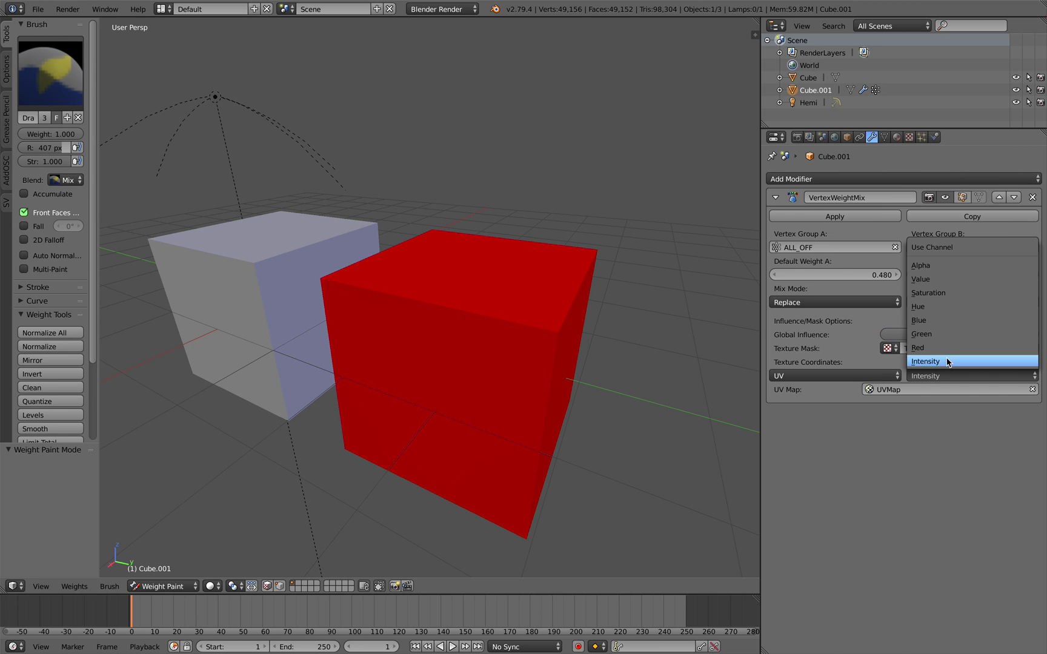
pyautogui.click(952, 282)
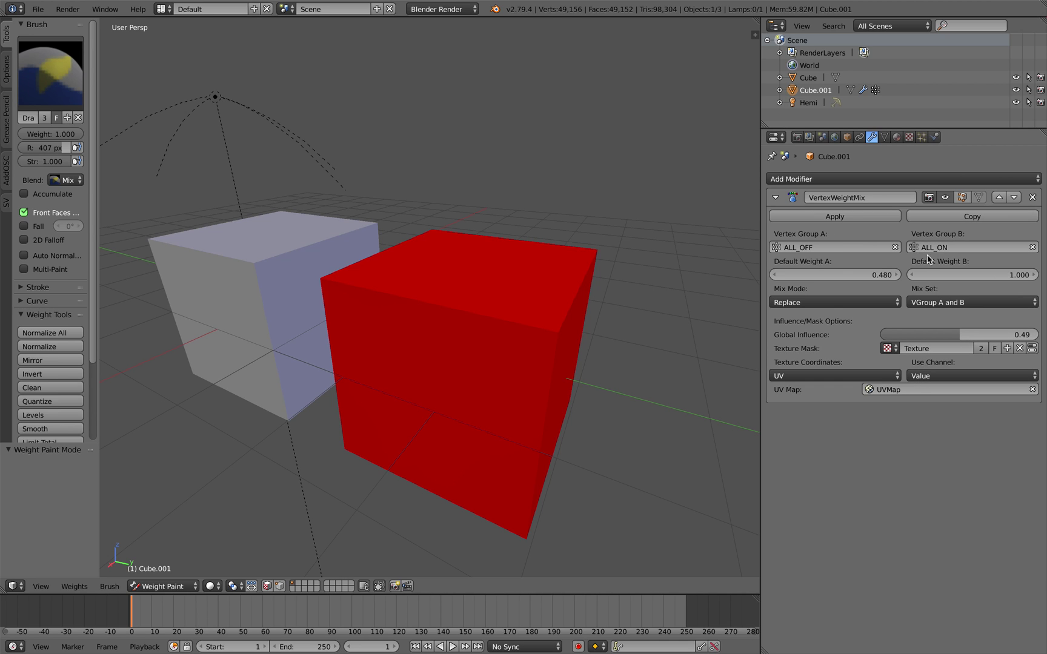
# Set Default Weight A to 1.000 and Default Weight B to 0.820 in the Vertex Weight Mix modifier.
pyautogui.click(874, 248)
pyautogui.click(946, 278)
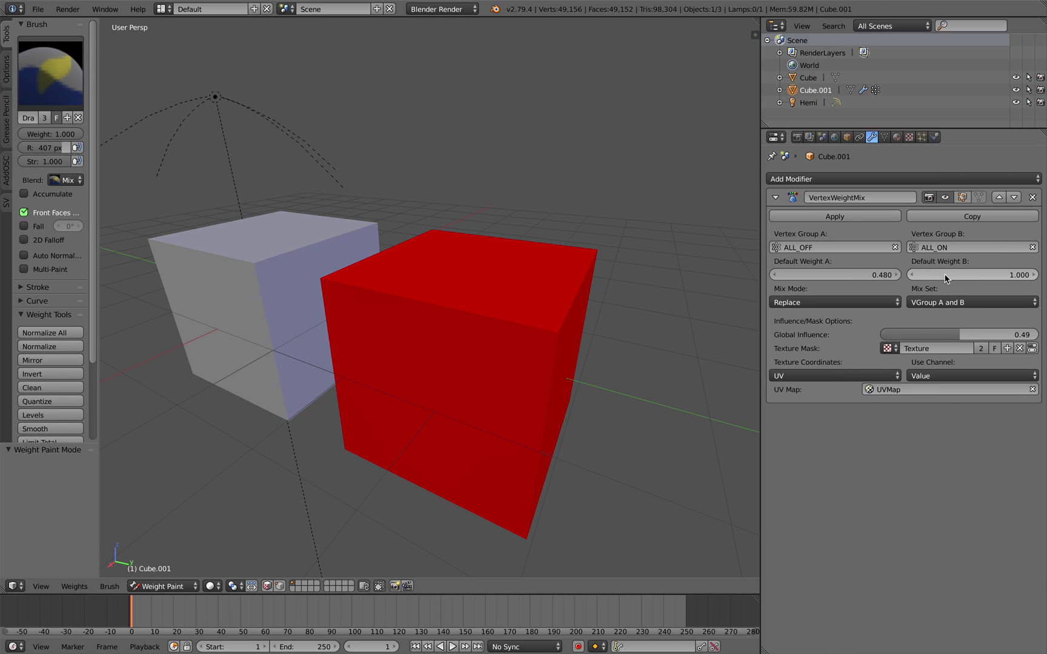
pyautogui.moveTo(947, 278); pyautogui.dragTo(1033, 278)
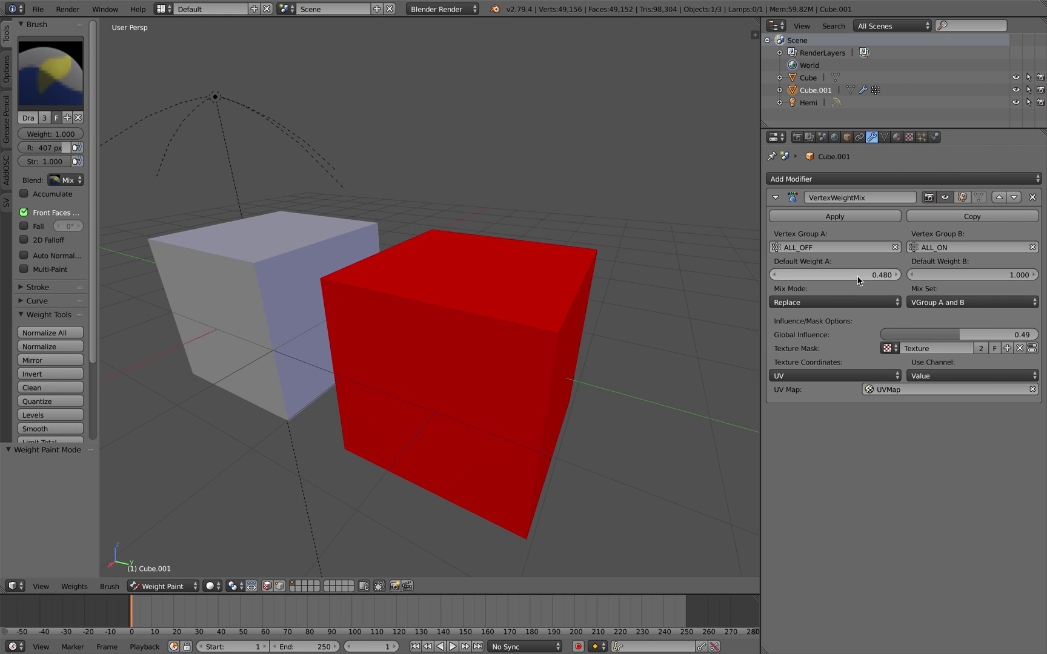
pyautogui.moveTo(858, 278); pyautogui.dragTo(1016, 278)
pyautogui.moveTo(931, 275); pyautogui.dragTo(877, 275)
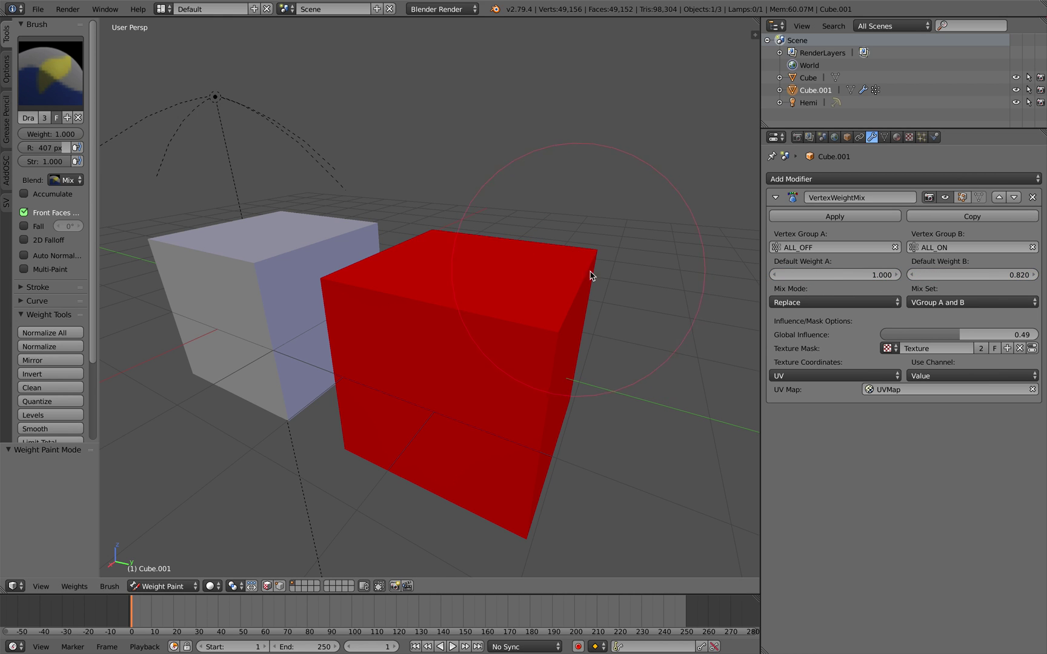
# Return the cube to Object Mode and duplicate it about 2.9 units along the Y axis.
pyautogui.scroll(-1, 259, 513)
pyautogui.click(163, 587)
pyautogui.click(173, 570)
pyautogui.scroll(-3, 388, 417)
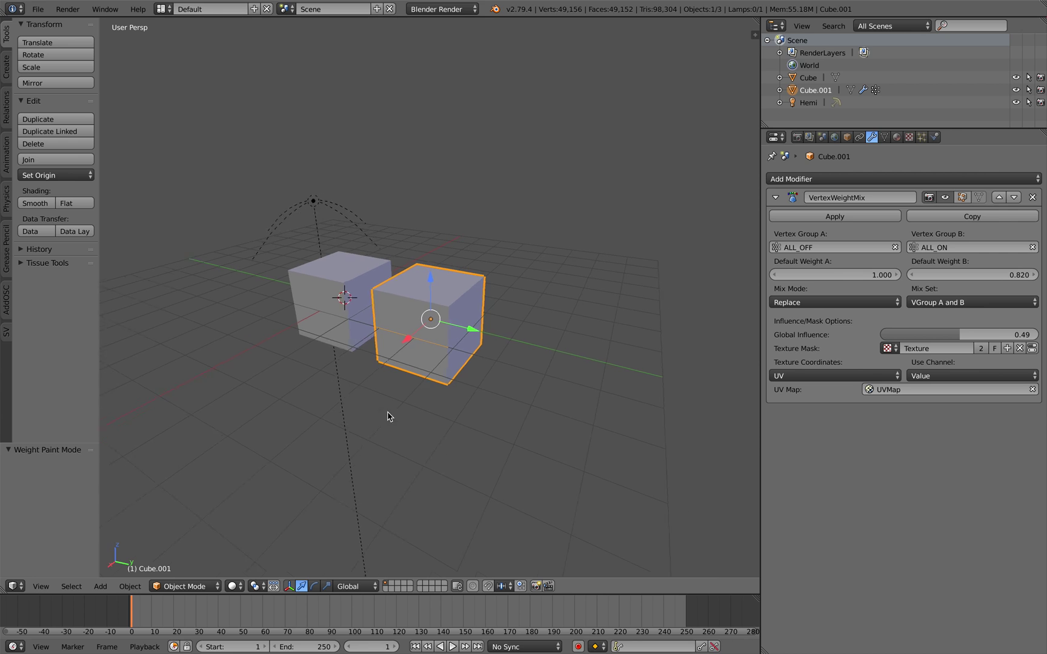
pyautogui.hotkey('shift', 'd')
pyautogui.press('y')
pyautogui.click(545, 409)
pyautogui.scroll(2, 545, 409)
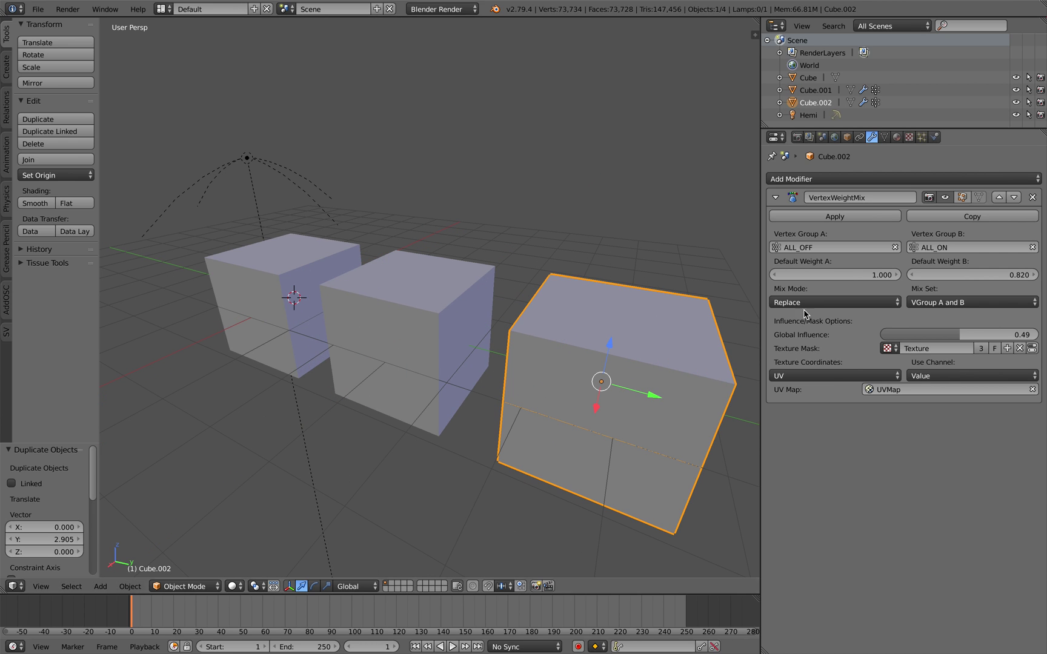
# Replace the duplicate's Vertex Weight Mix modifier with a Vertex Weight Edit modifier.
pyautogui.click(811, 303)
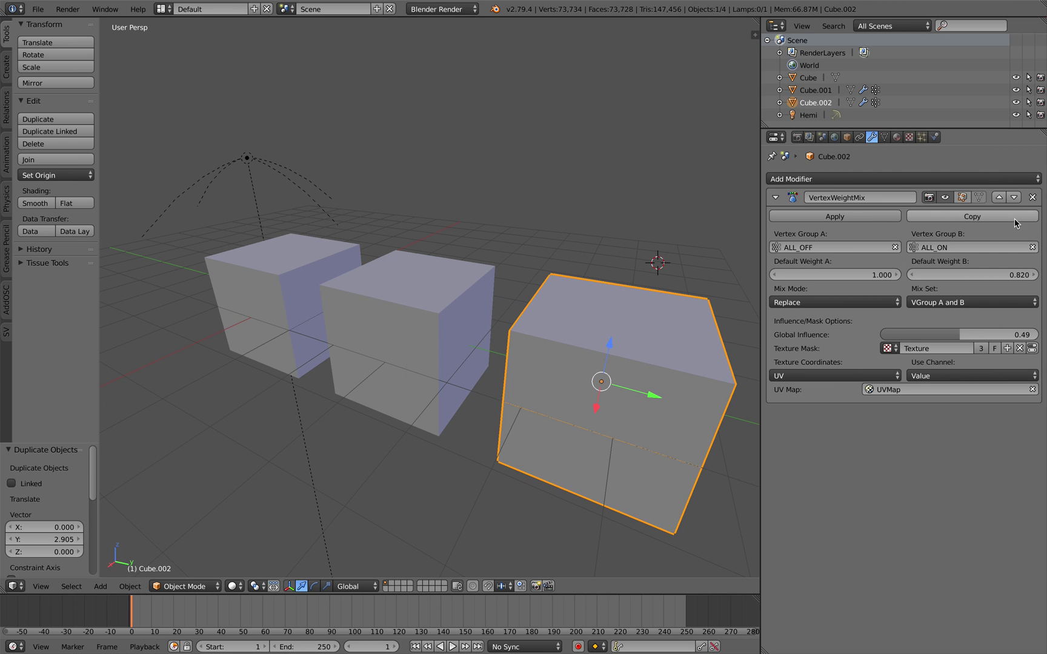
pyautogui.click(1032, 197)
pyautogui.click(949, 180)
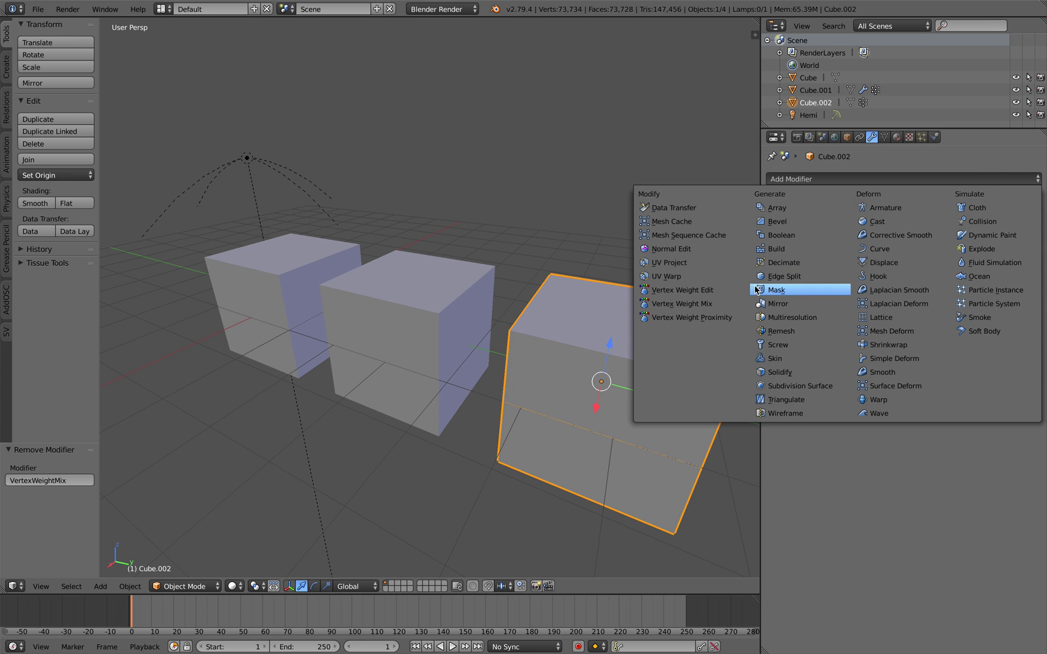
pyautogui.click(721, 289)
pyautogui.keyDown('shift'); pyautogui.moveTo(657, 273); pyautogui.dragTo(597, 253, button='middle'); pyautogui.keyUp('shift')
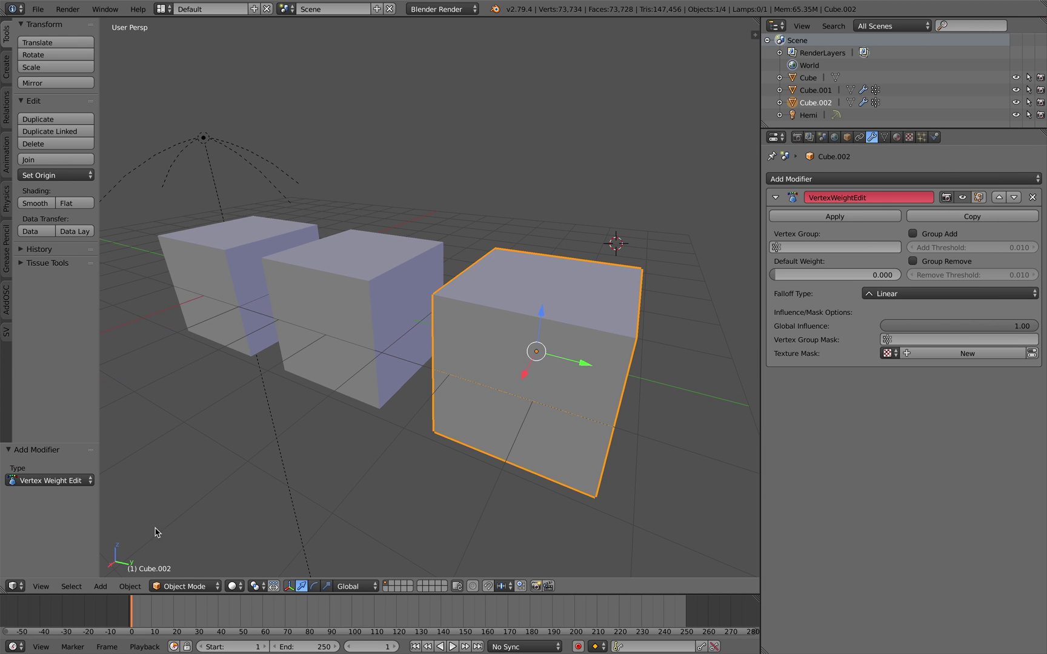
# Switch the duplicated cube to Weight Paint mode and assign the ALL_OFF vertex group to the Vertex Weight Edit modifier.
pyautogui.click(191, 587)
pyautogui.click(185, 518)
pyautogui.moveTo(284, 491)
pyautogui.mouseDown(button='middle')
pyautogui.moveTo(451, 393)
pyautogui.moveTo(691, 295)
pyautogui.mouseUp(button='middle')
pyautogui.click(812, 247)
pyautogui.click(819, 265)
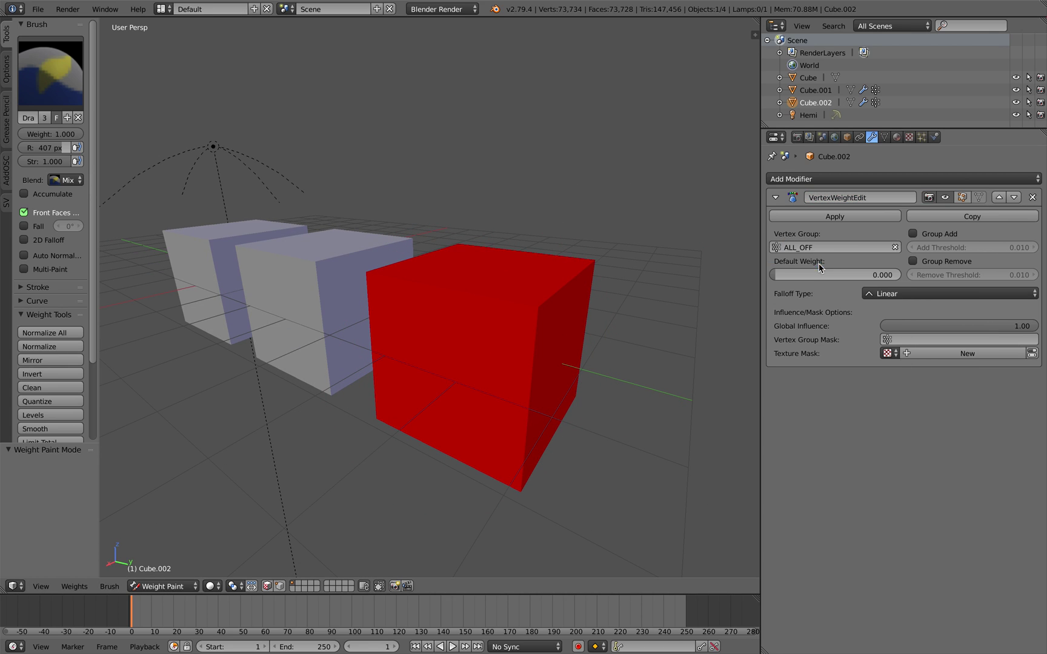
# Enable Group Add at threshold 0.350 and Group Remove at threshold 0.930, and set the Default Weight to 0.696.
pyautogui.click(912, 233)
pyautogui.moveTo(914, 248); pyautogui.dragTo(1036, 275)
pyautogui.click(945, 261)
pyautogui.moveTo(879, 275); pyautogui.dragTo(930, 274)
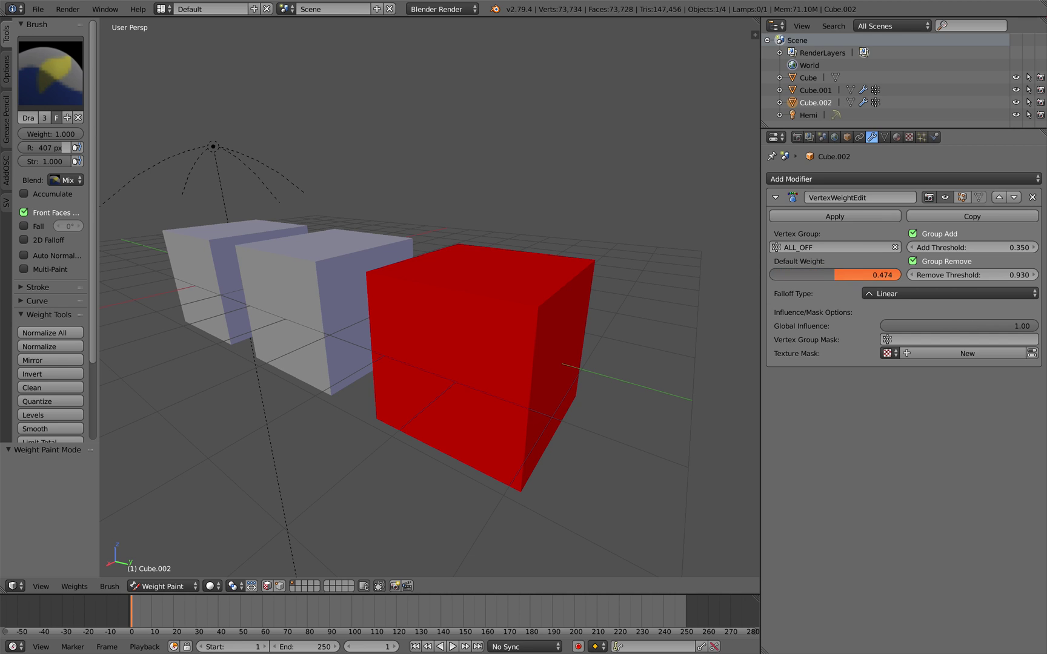
# Mask the Vertex Weight Edit modifier with Texture, using UV coordinates from UVMap and the Value channel.
pyautogui.click(888, 354)
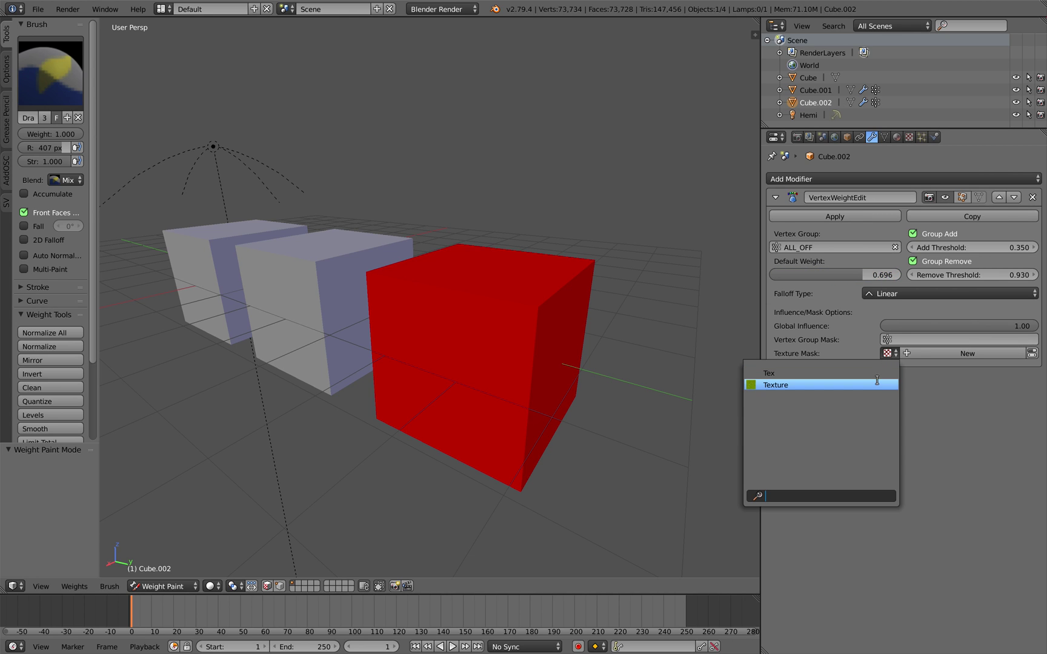
pyautogui.click(880, 385)
pyautogui.click(899, 368)
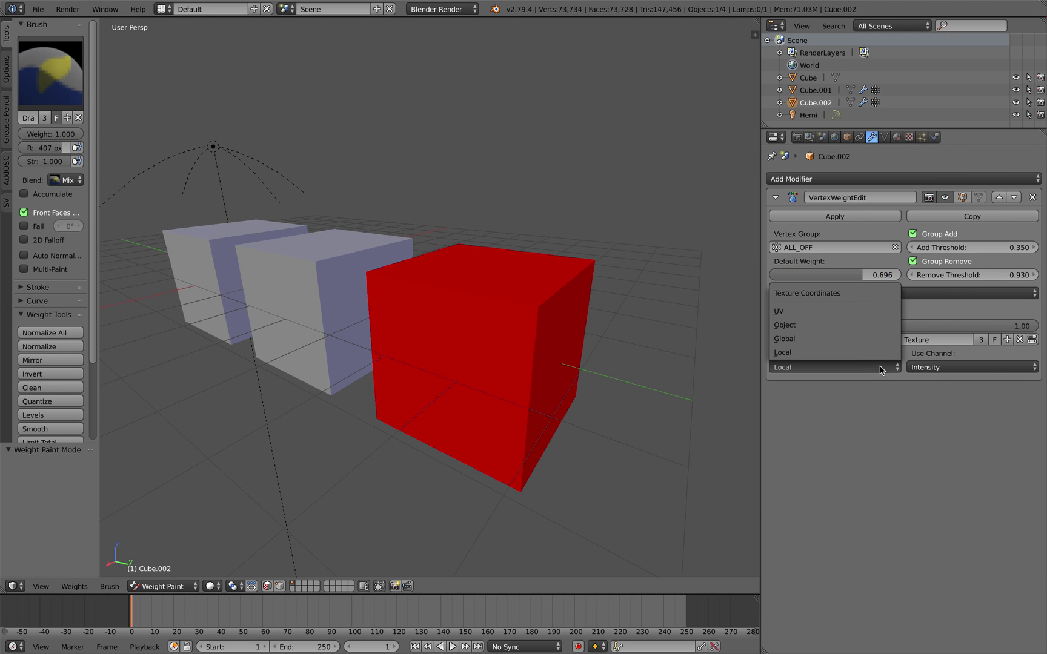
pyautogui.click(874, 319)
pyautogui.click(954, 367)
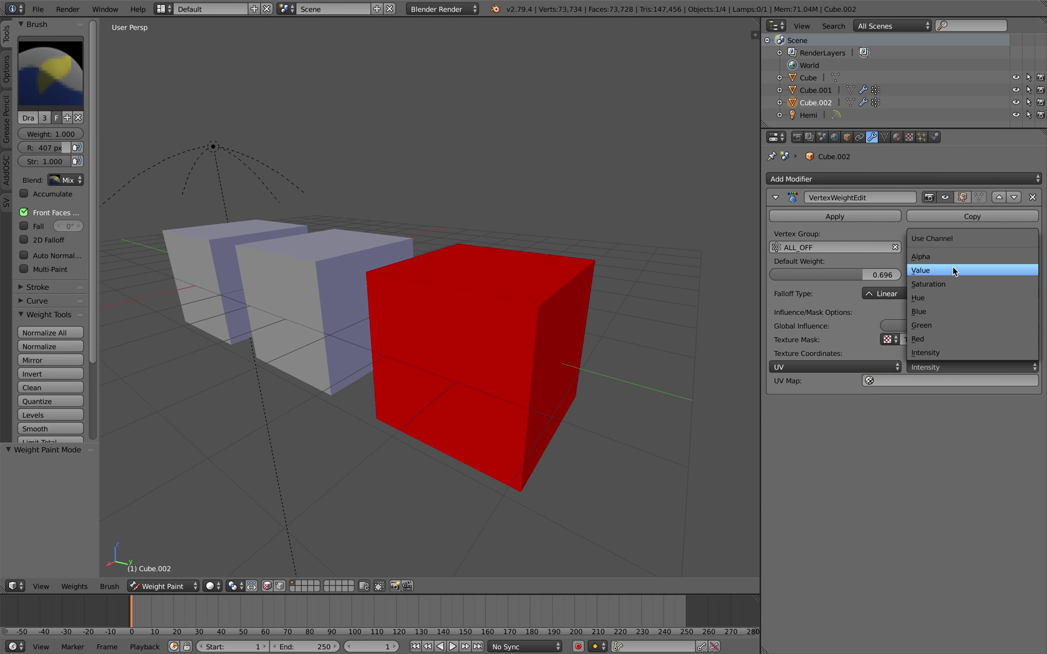
pyautogui.click(936, 271)
pyautogui.click(934, 380)
pyautogui.click(931, 398)
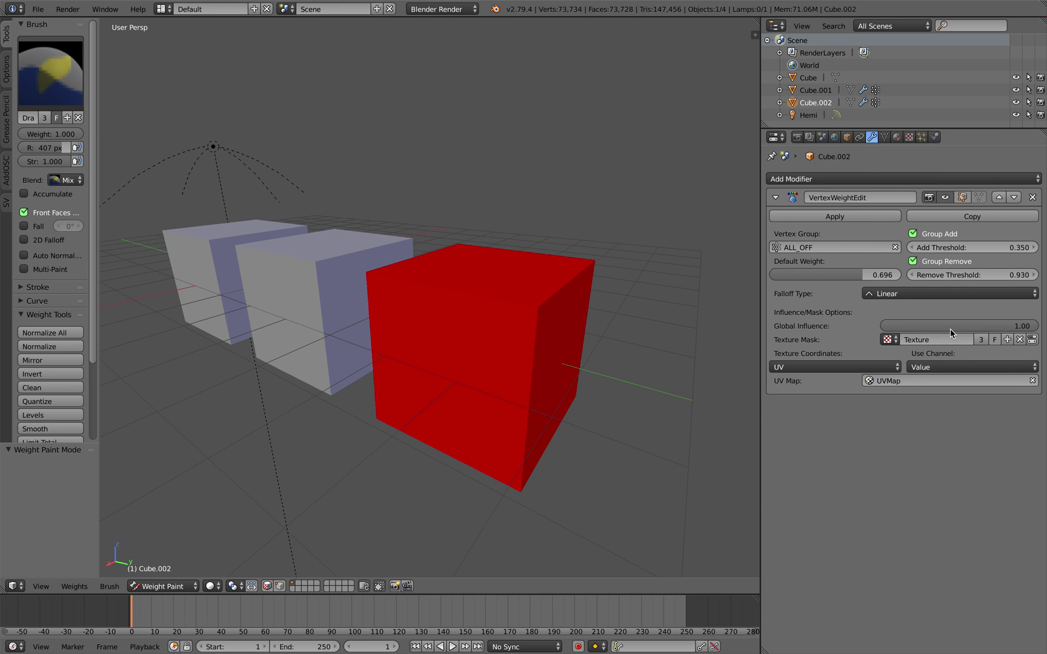
# Change the edited vertex group to ALL_ON, with both thresholds at 1.000 and a Default Weight of 0.415.
pyautogui.moveTo(951, 333); pyautogui.dragTo(970, 332)
pyautogui.moveTo(1009, 275); pyautogui.dragTo(907, 236)
pyautogui.moveTo(842, 275)
pyautogui.mouseDown()
pyautogui.moveTo(782, 275)
pyautogui.moveTo(824, 274)
pyautogui.mouseUp()
pyautogui.click(821, 248)
pyautogui.click(822, 278)
pyautogui.moveTo(972, 247); pyautogui.dragTo(1006, 247)
pyautogui.moveTo(999, 274)
pyautogui.mouseDown()
pyautogui.moveTo(953, 275)
pyautogui.moveTo(1006, 275)
pyautogui.mouseUp()
pyautogui.moveTo(631, 339)
pyautogui.mouseDown(button='middle')
pyautogui.moveTo(628, 296)
pyautogui.moveTo(647, 292)
pyautogui.moveTo(647, 337)
pyautogui.mouseUp(button='middle')
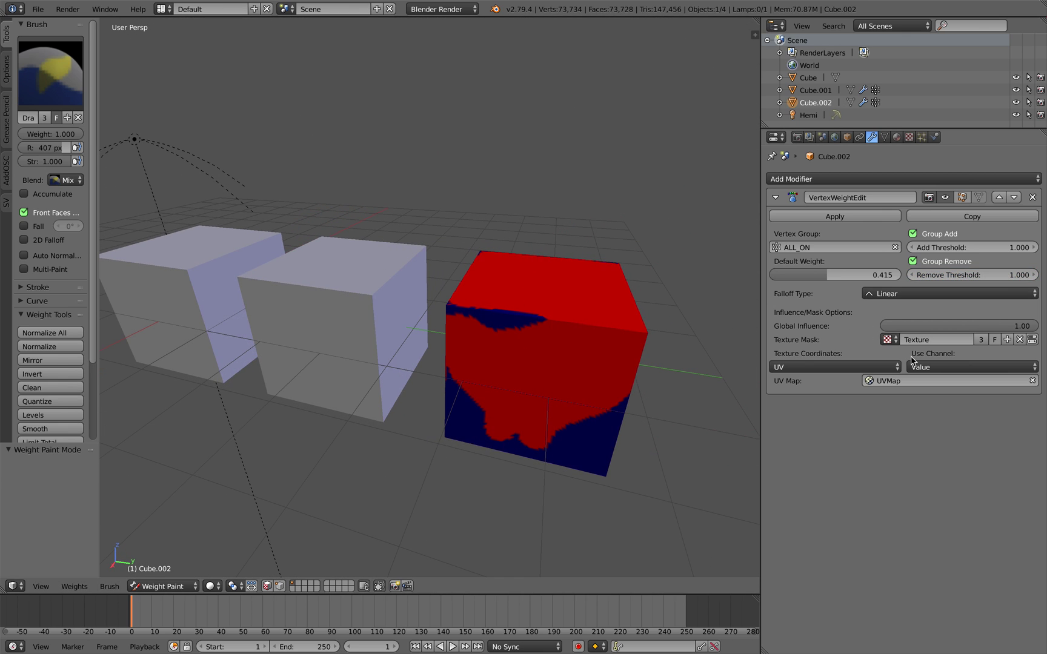
# Change the edited vertex group back to ALL_OFF, with Add Threshold 1.000, Remove Threshold 0.980 and Default Weight 0.770.
pyautogui.moveTo(870, 274); pyautogui.dragTo(848, 274)
pyautogui.moveTo(947, 249); pyautogui.dragTo(868, 248)
pyautogui.moveTo(950, 274); pyautogui.dragTo(969, 248)
pyautogui.click(837, 248)
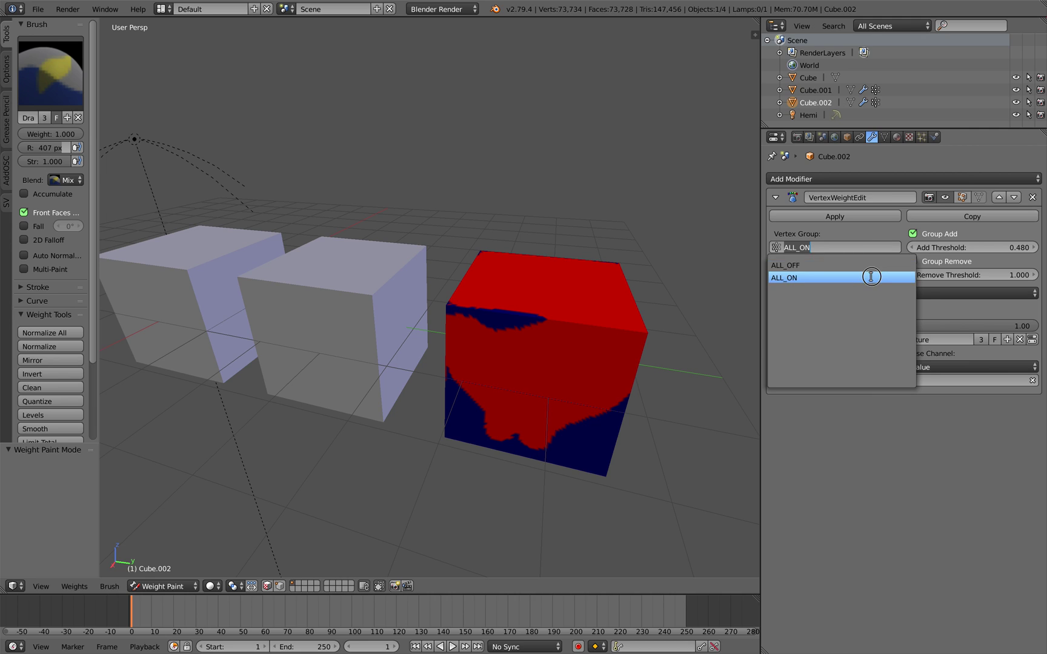
pyautogui.click(902, 277)
pyautogui.click(943, 245)
pyautogui.moveTo(956, 248); pyautogui.dragTo(1031, 249)
pyautogui.moveTo(956, 273)
pyautogui.mouseDown()
pyautogui.moveTo(921, 272)
pyautogui.moveTo(953, 272)
pyautogui.mouseUp()
pyautogui.moveTo(873, 274); pyautogui.dragTo(873, 275)
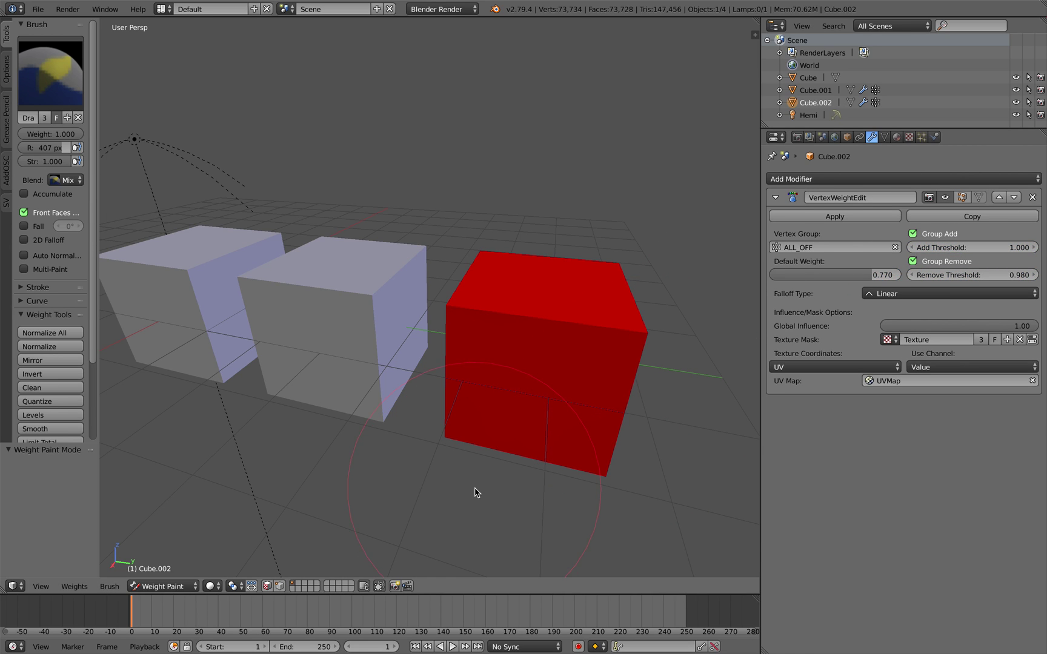
# Return the duplicated cube to Object Mode and select the middle cube carrying the Vertex Weight Mix modifier.
pyautogui.click(193, 588)
pyautogui.click(197, 571)
pyautogui.rightClick(319, 359)
pyautogui.keyDown('shift'); pyautogui.moveTo(388, 367); pyautogui.dragTo(428, 382, button='middle'); pyautogui.keyUp('shift')
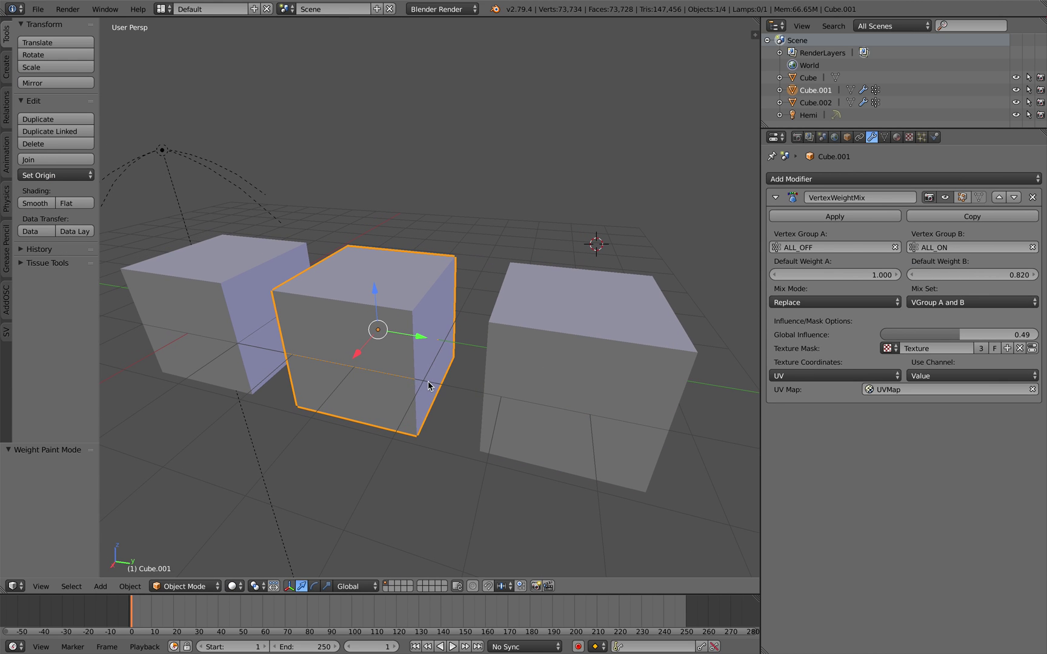
pyautogui.moveTo(850, 274); pyautogui.dragTo(851, 274)
pyautogui.click(520, 205)
pyautogui.moveTo(519, 204); pyautogui.dragTo(505, 200, button='middle')
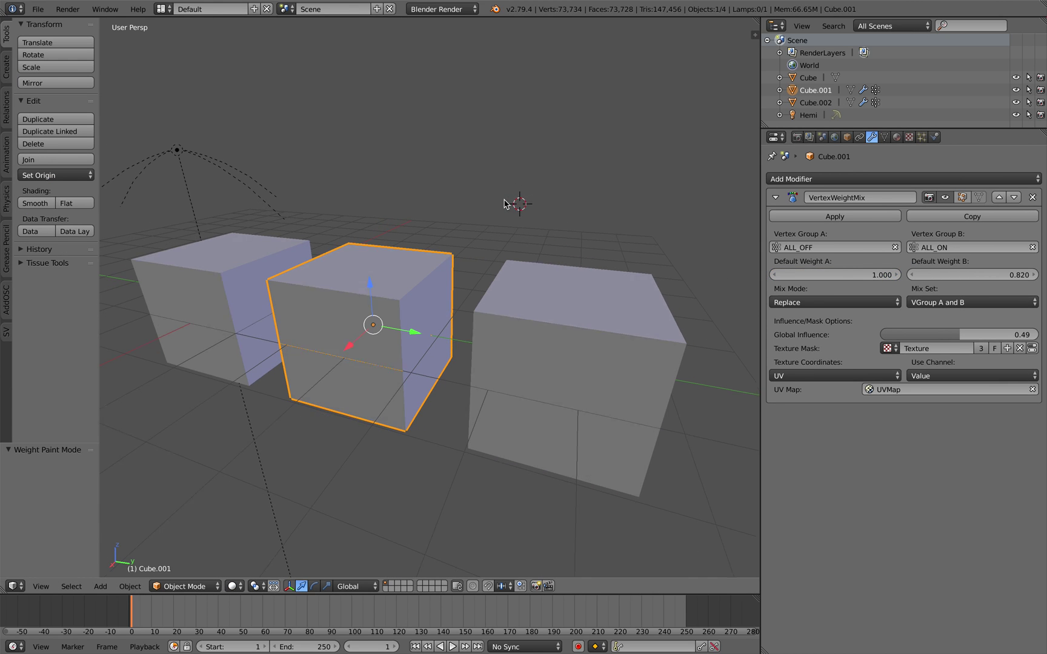
# Save the cube file and open the Suzanne reaction-diffusion scene from the recent files.
pyautogui.press('super+s')
pyautogui.click(504, 200)
pyautogui.click(46, 14)
pyautogui.moveTo(71, 53)
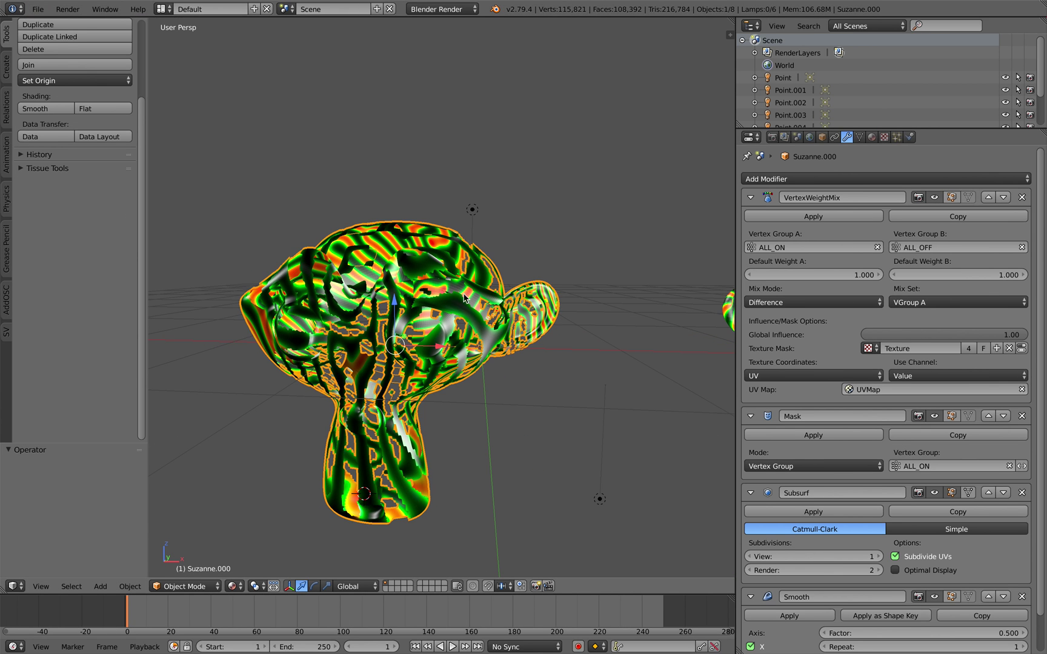
# Widen the modifier settings area and remove the Mask, Subsurf and Smooth modifiers from the selected Suzanne head.
pyautogui.scroll(-1, 506, 299)
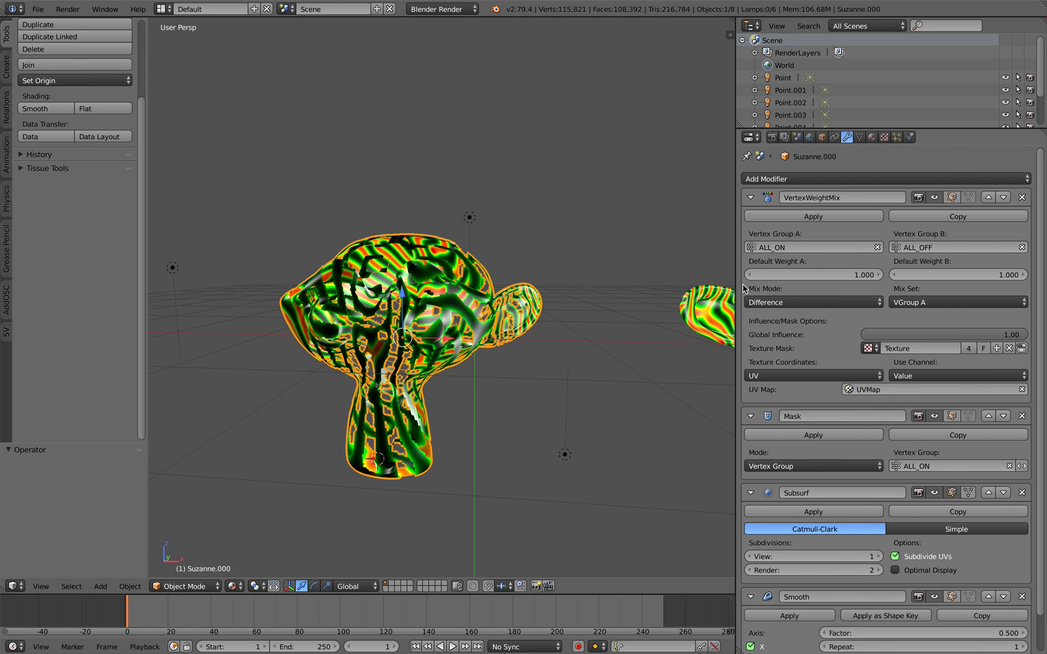
pyautogui.moveTo(737, 281); pyautogui.dragTo(687, 284)
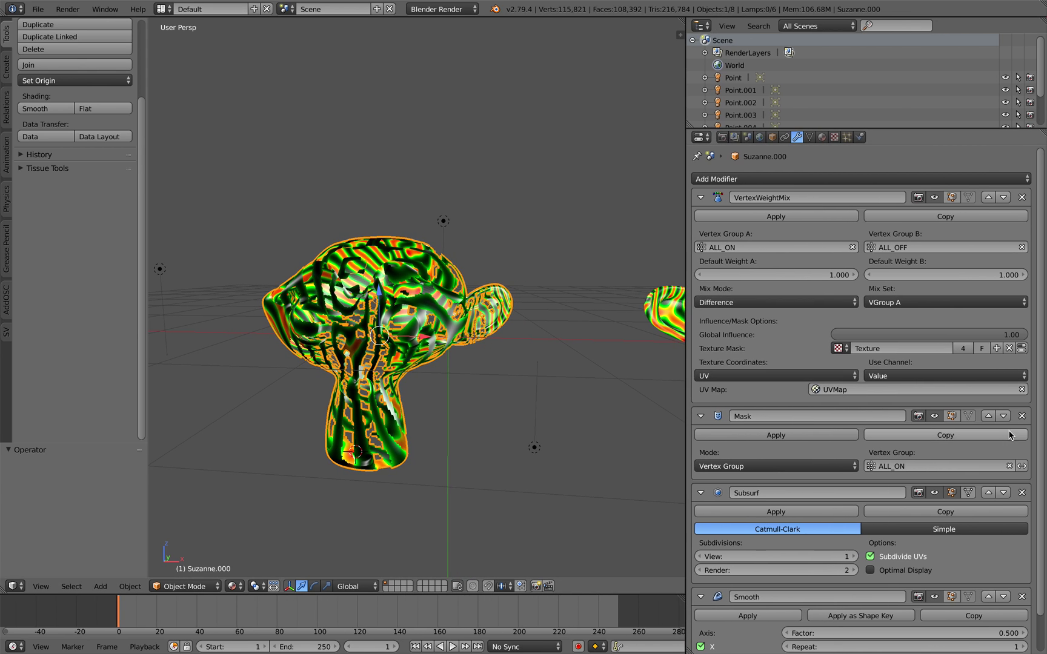
pyautogui.click(1023, 417)
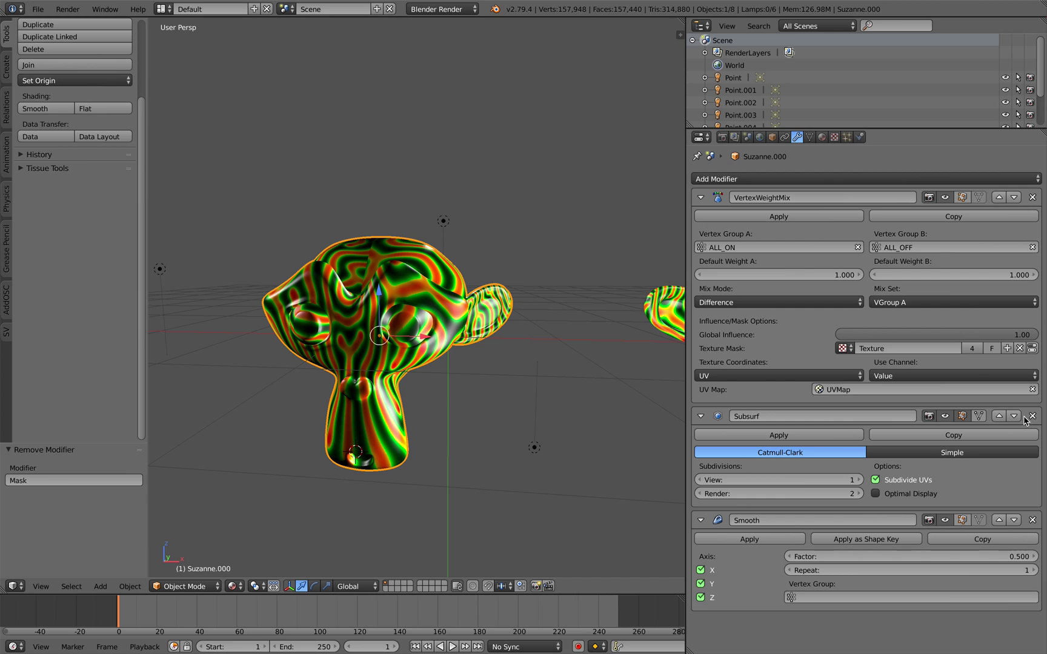
pyautogui.click(1033, 417)
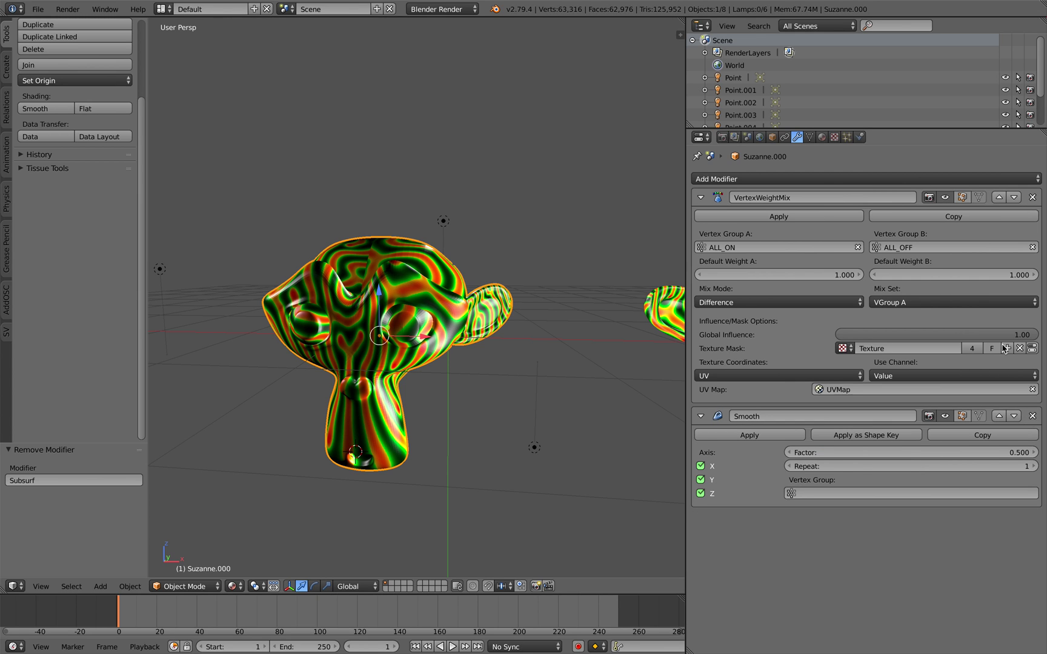
pyautogui.click(1032, 417)
pyautogui.moveTo(671, 332); pyautogui.dragTo(661, 337, button='middle')
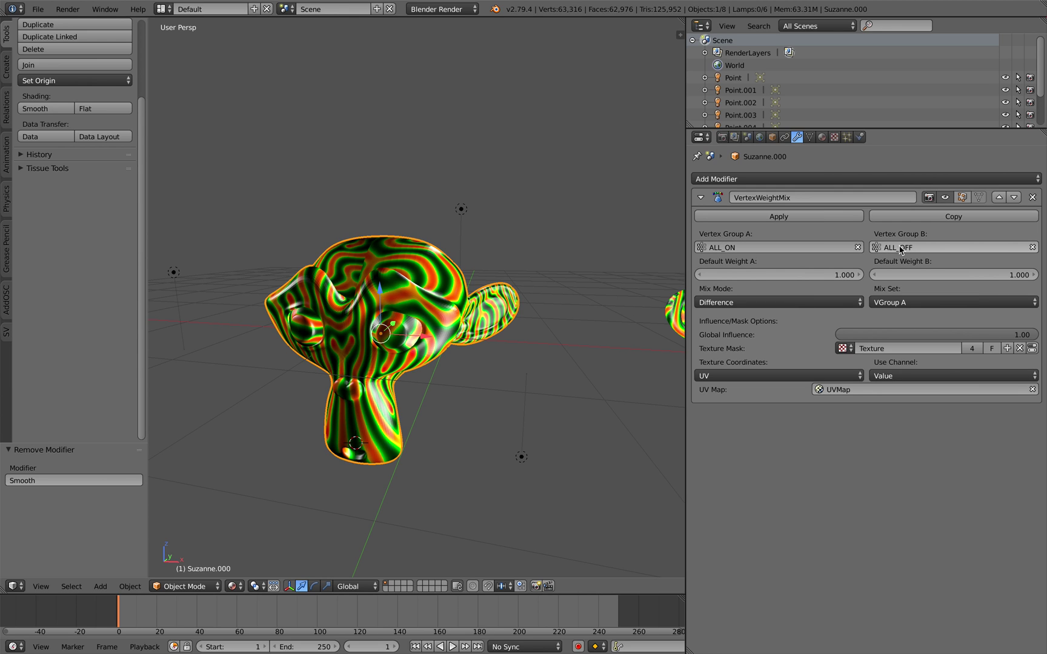
# Set Suzanne's Vertex Weight Mix mode to Replace and try Global Influence values from 0.49 up to 1.00.
pyautogui.click(907, 305)
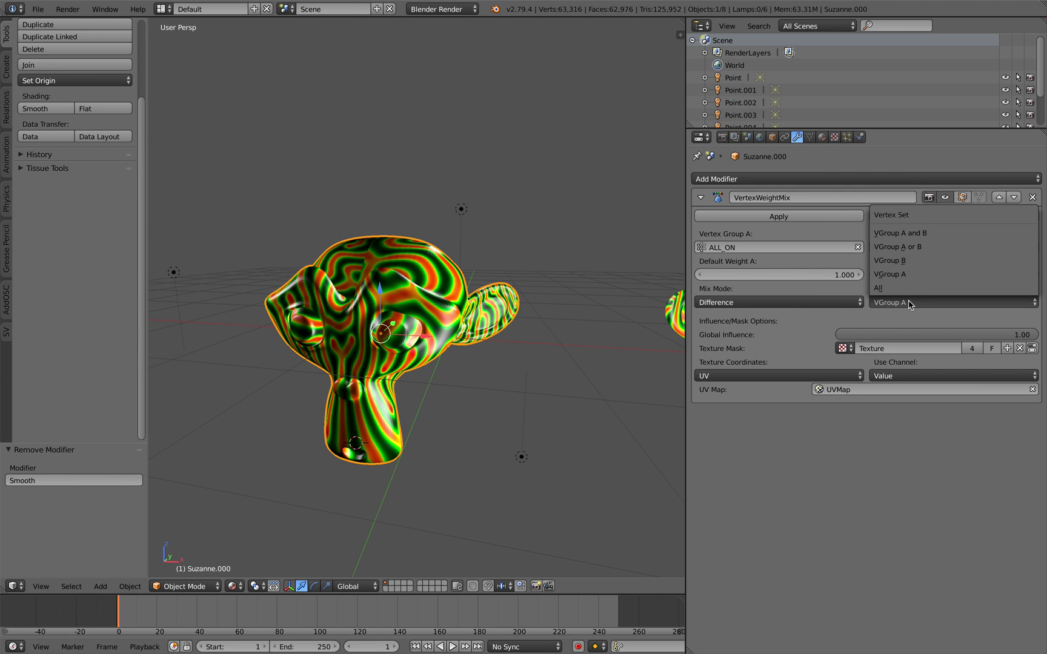
pyautogui.click(806, 307)
pyautogui.click(805, 306)
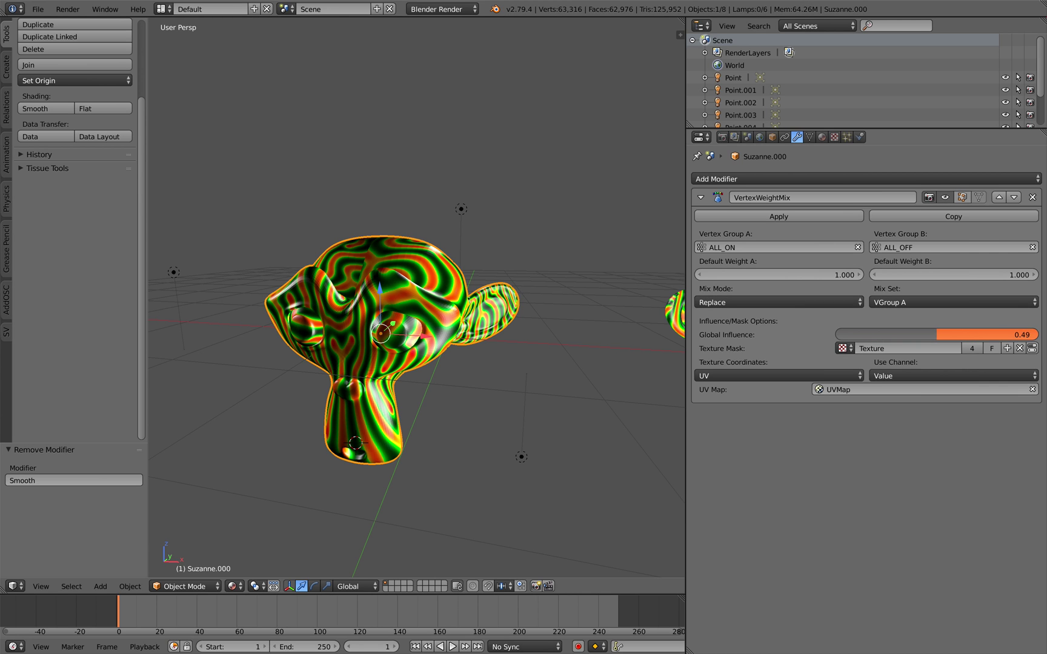
pyautogui.moveTo(936, 334); pyautogui.dragTo(1037, 334)
pyautogui.scroll(-3, 553, 312)
pyautogui.moveTo(553, 313)
pyautogui.mouseDown(button='middle')
pyautogui.moveTo(570, 312)
pyautogui.moveTo(504, 315)
pyautogui.moveTo(533, 310)
pyautogui.mouseUp(button='middle')
pyautogui.scroll(-2, 545, 313)
# Try Default Weight B at 0.020, restore it to 1.000, and set the Mix Set to VGroup A or B.
pyautogui.click(910, 248)
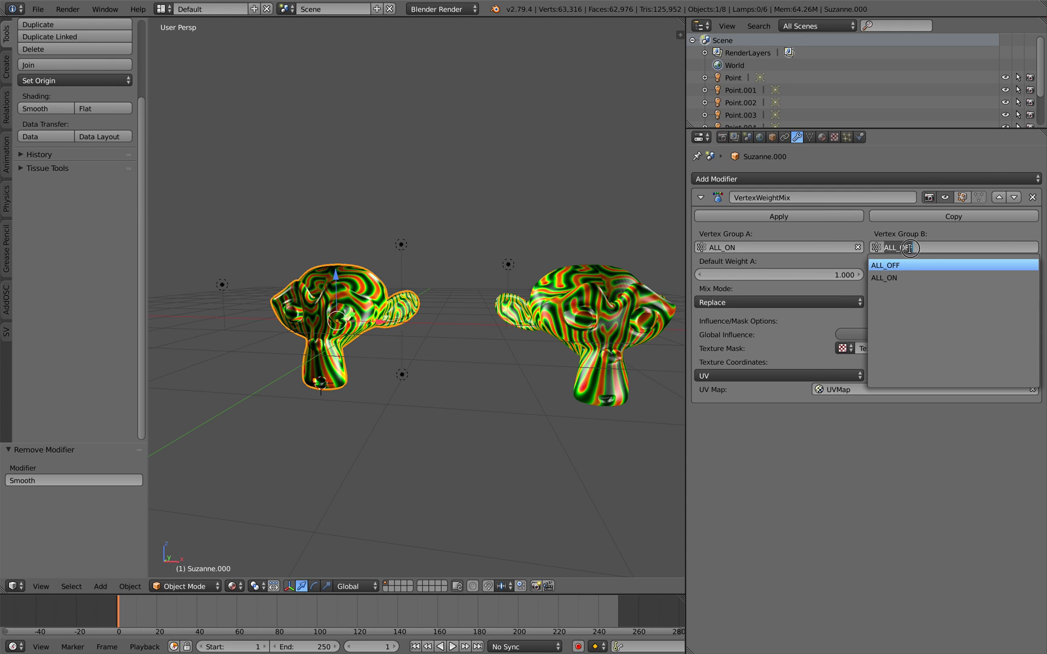
pyautogui.click(906, 266)
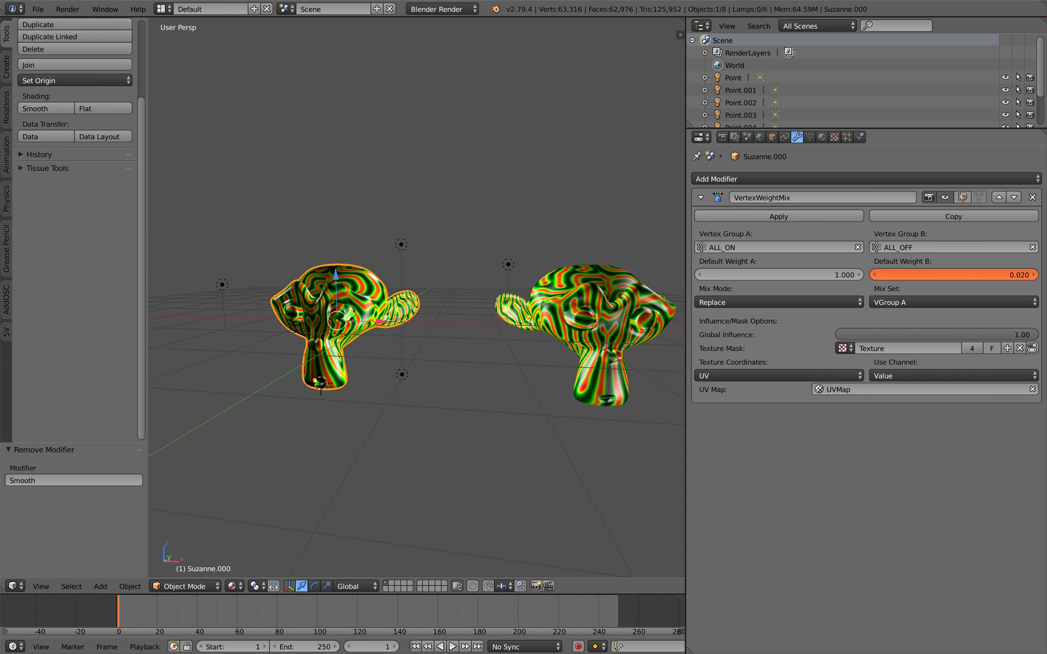
pyautogui.moveTo(876, 275); pyautogui.dragTo(1038, 275)
pyautogui.click(880, 307)
pyautogui.click(908, 315)
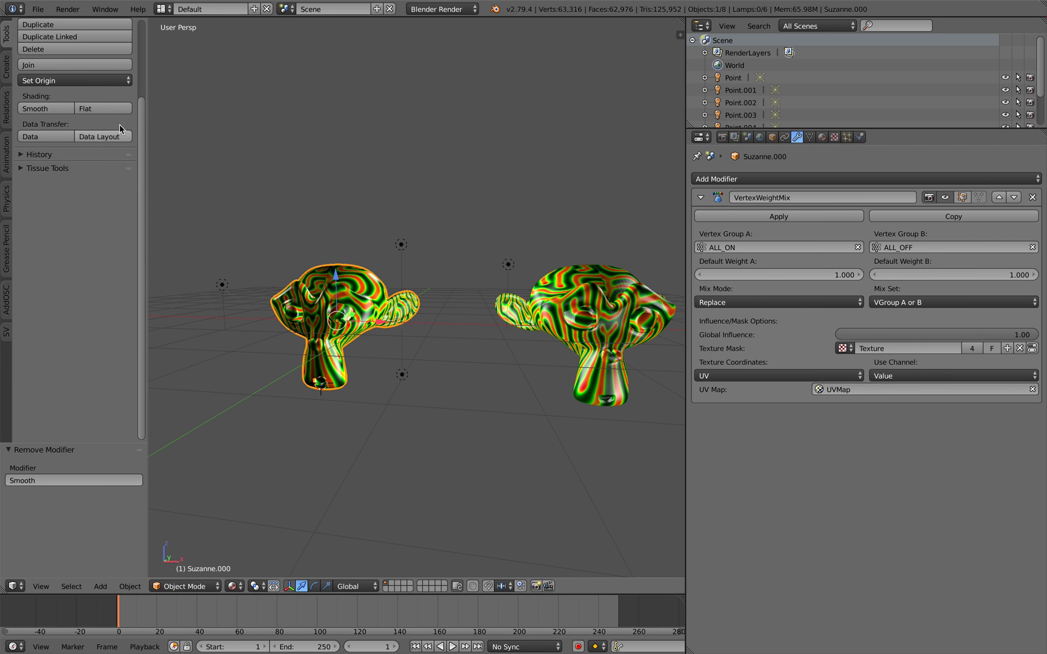
# Switch the Suzanne head to Weight Paint mode to inspect its mixed weights.
pyautogui.click(38, 9)
pyautogui.click(183, 584)
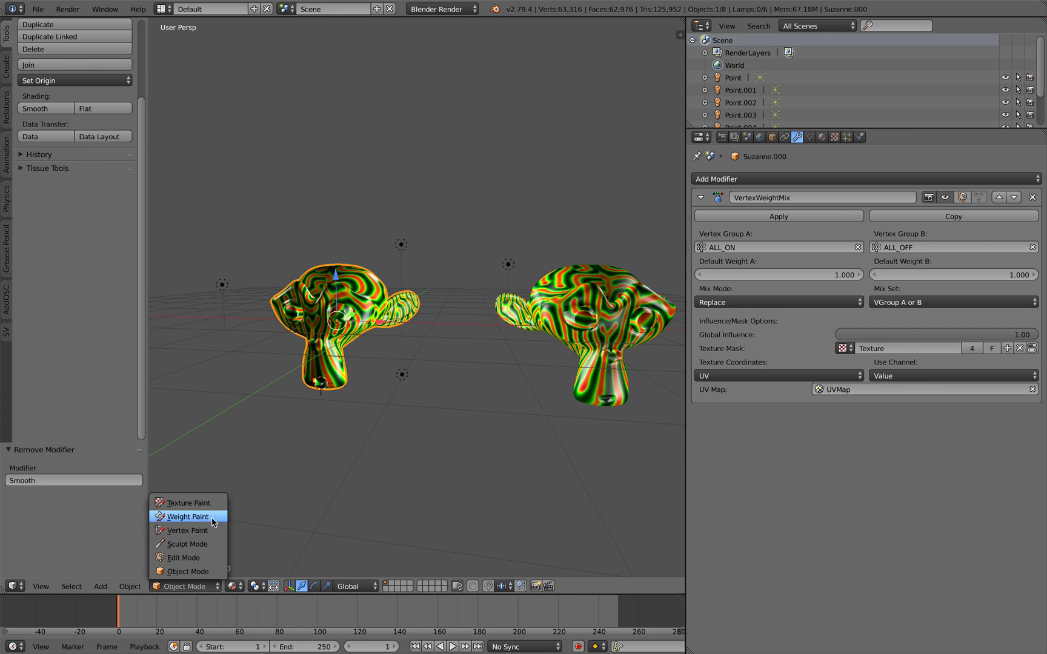
pyautogui.click(213, 518)
pyautogui.scroll(2, 346, 412)
pyautogui.keyDown('shift'); pyautogui.moveTo(346, 411); pyautogui.dragTo(382, 415, button='middle'); pyautogui.keyUp('shift')
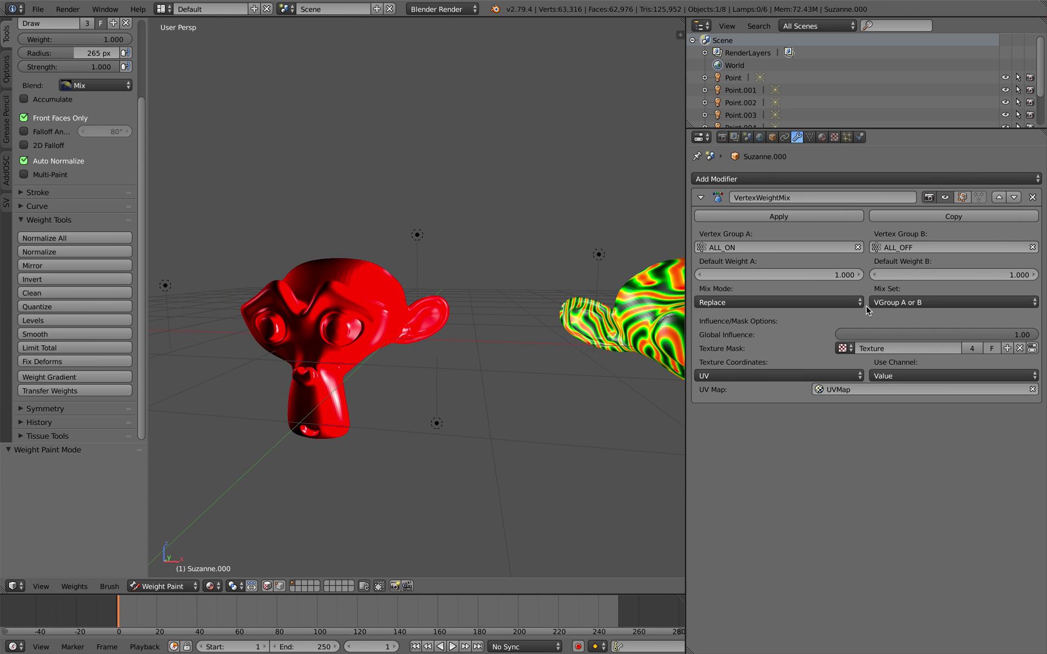
# Set the Mix Set to VGroup A and try adjusting the Global Influence to 0.99.
pyautogui.keyDown('ctrl'); pyautogui.scroll(-1, 873, 302); pyautogui.keyUp('ctrl')
pyautogui.keyDown('ctrl'); pyautogui.scroll(-1, 841, 302); pyautogui.keyUp('ctrl')
pyautogui.keyDown('ctrl'); pyautogui.scroll(3, 920, 304); pyautogui.keyUp('ctrl')
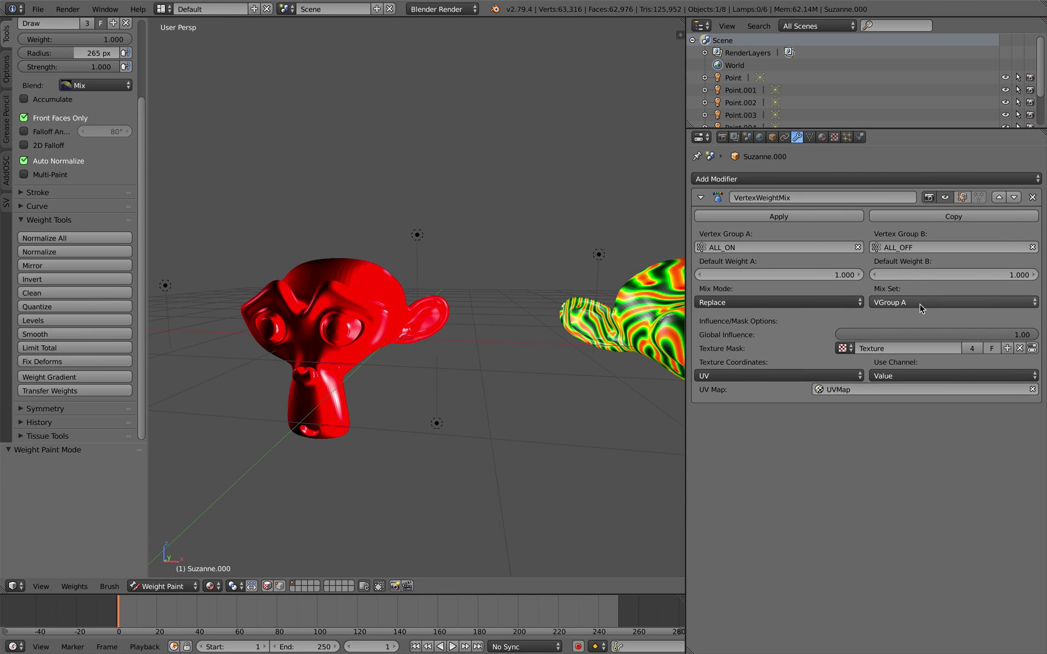
pyautogui.moveTo(920, 274); pyautogui.dragTo(920, 274)
pyautogui.press('Return')
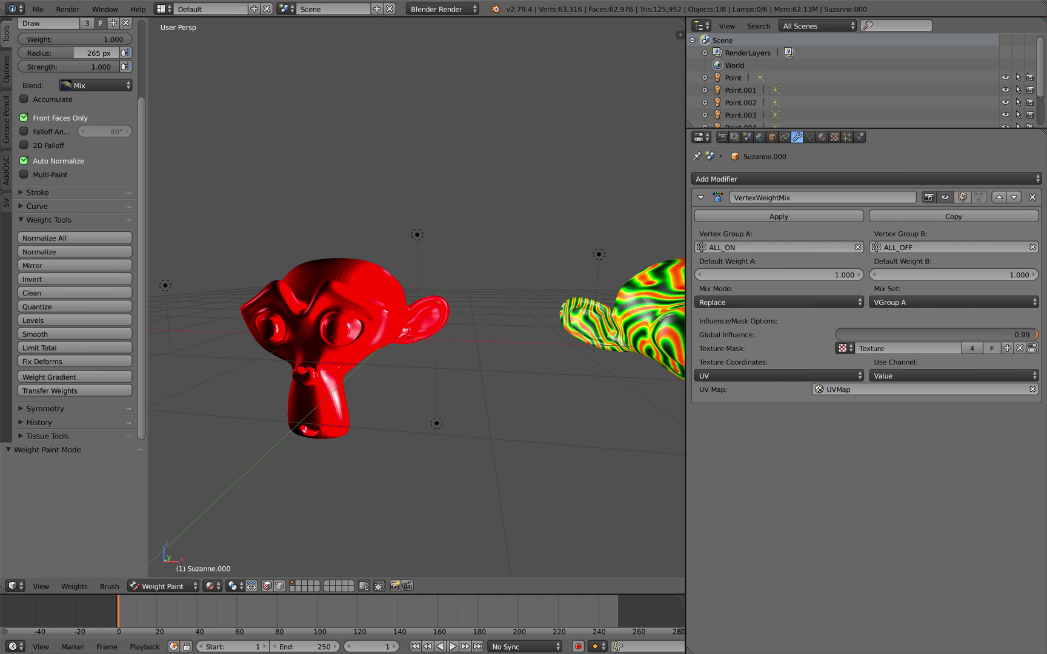
pyautogui.press('Escape')
# Reopen the Suzanne scene from the recent files and remove the head's Subsurf and Smooth modifiers.
pyautogui.click(38, 9)
pyautogui.moveTo(70, 49)
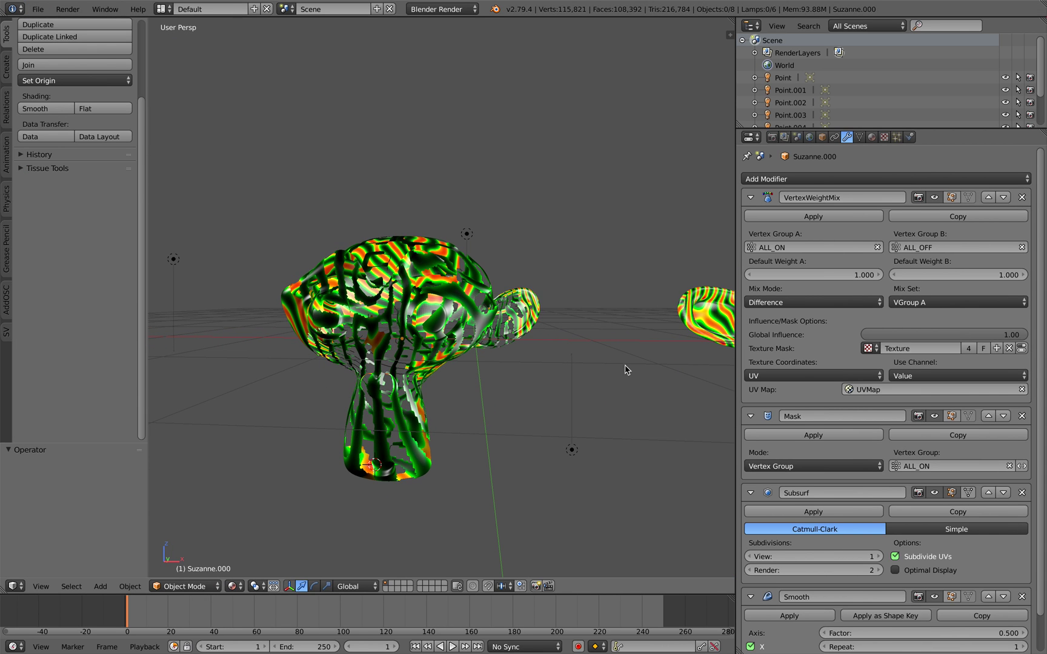
pyautogui.click(1022, 492)
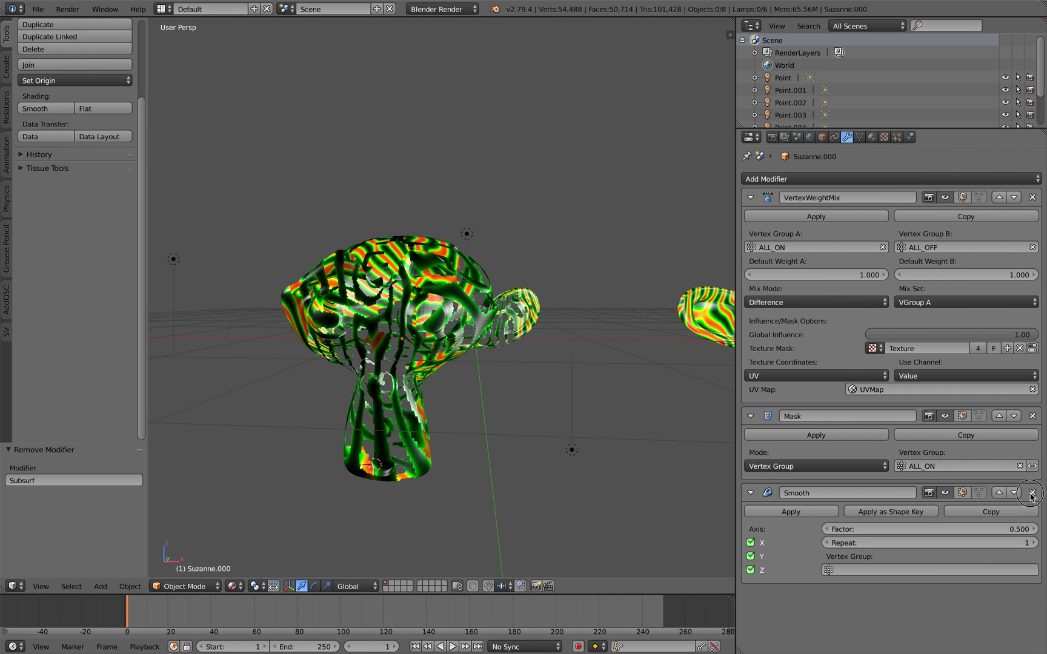
pyautogui.click(1031, 494)
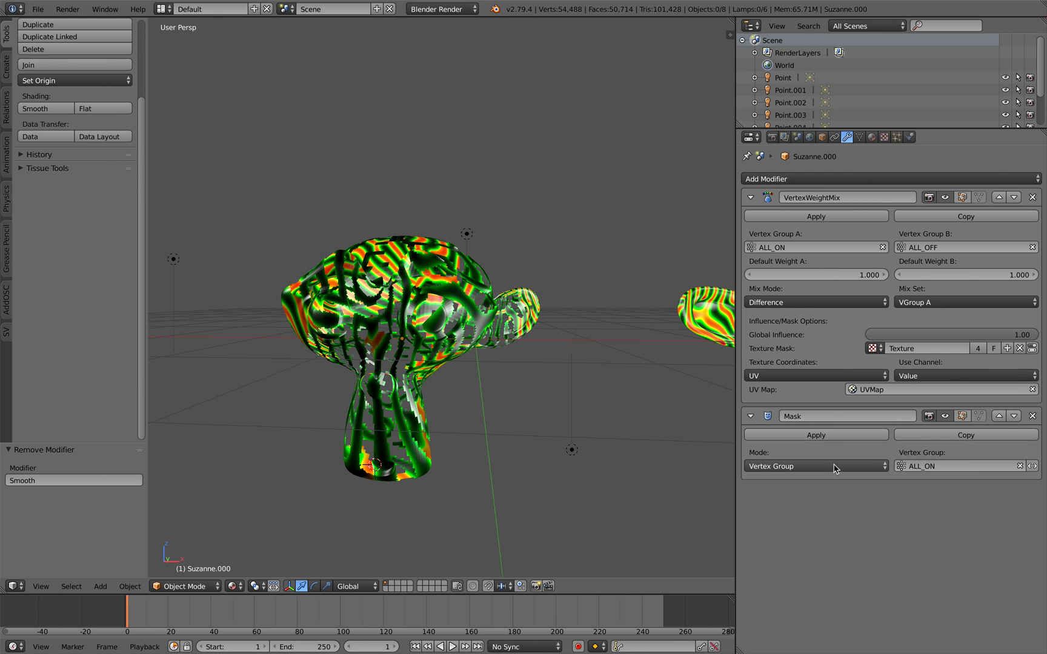
# Toggle the Mask modifier's viewport visibility off and back on to compare the head with and without it.
pyautogui.click(946, 417)
pyautogui.click(945, 417)
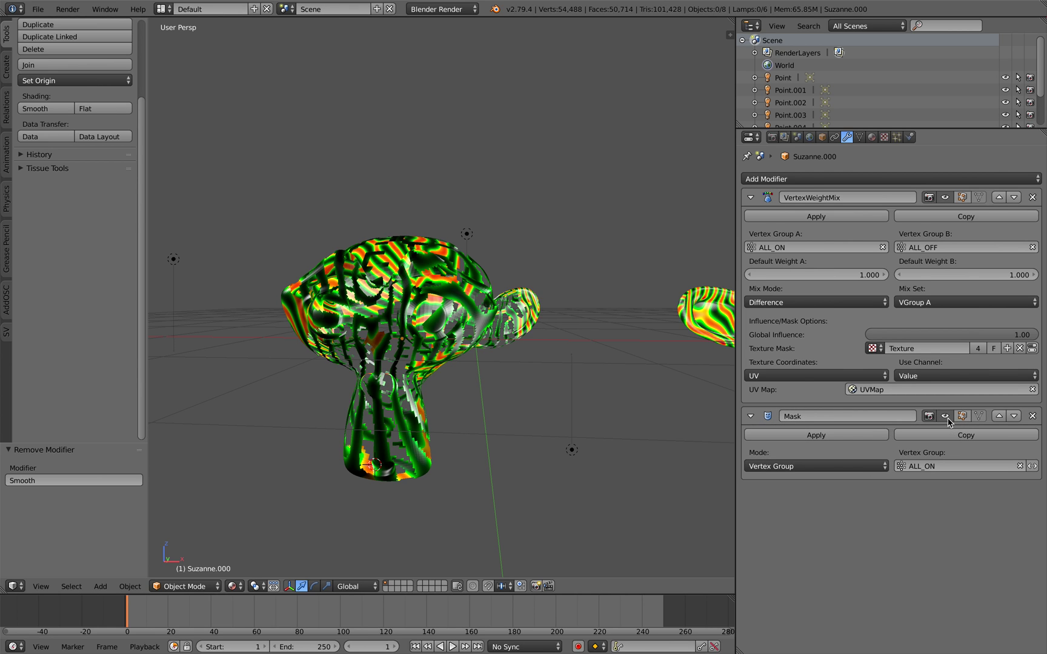
# Inspect the Suzanne head in Weight Paint mode and try adjusting the VertexWeightMix modifier's default weights A and B.
pyautogui.click(226, 584)
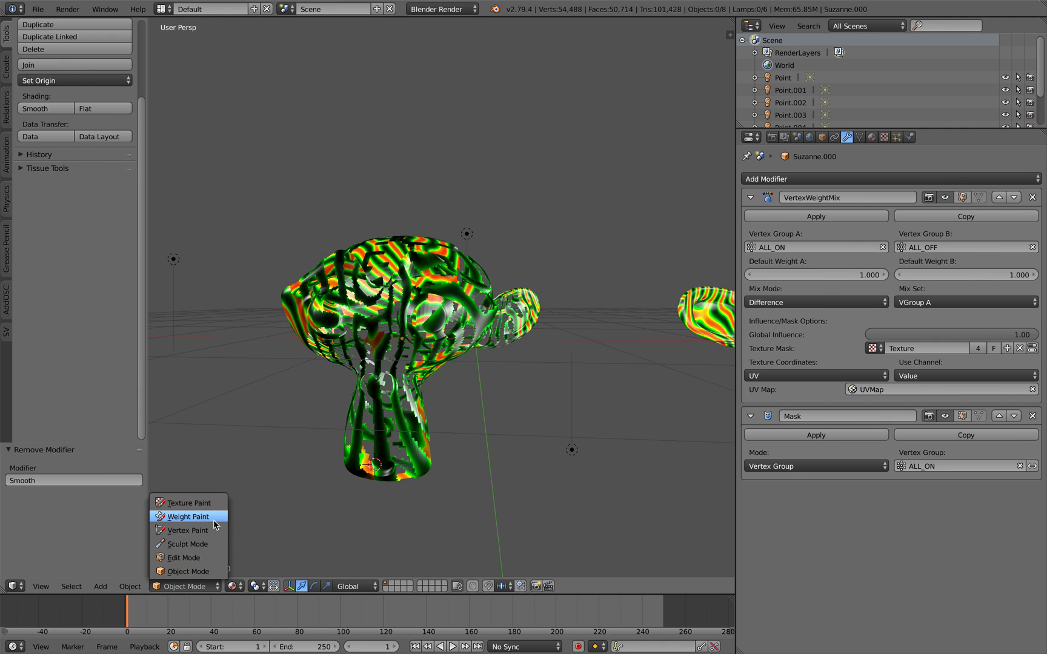
pyautogui.click(213, 519)
pyautogui.moveTo(434, 445); pyautogui.dragTo(426, 447, button='middle')
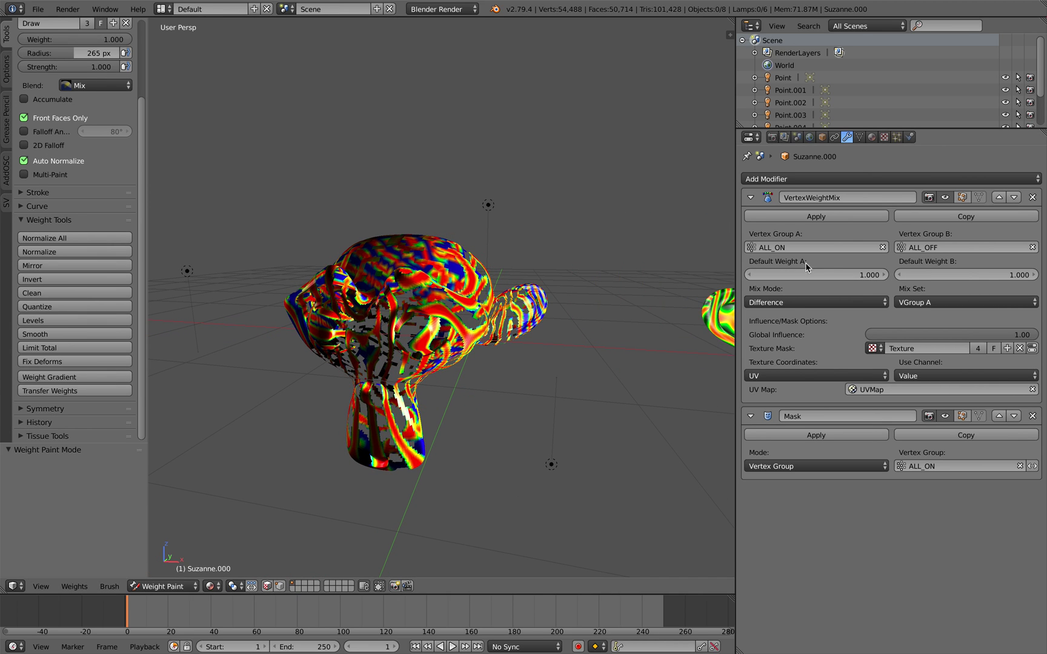
pyautogui.moveTo(845, 274); pyautogui.dragTo(834, 274)
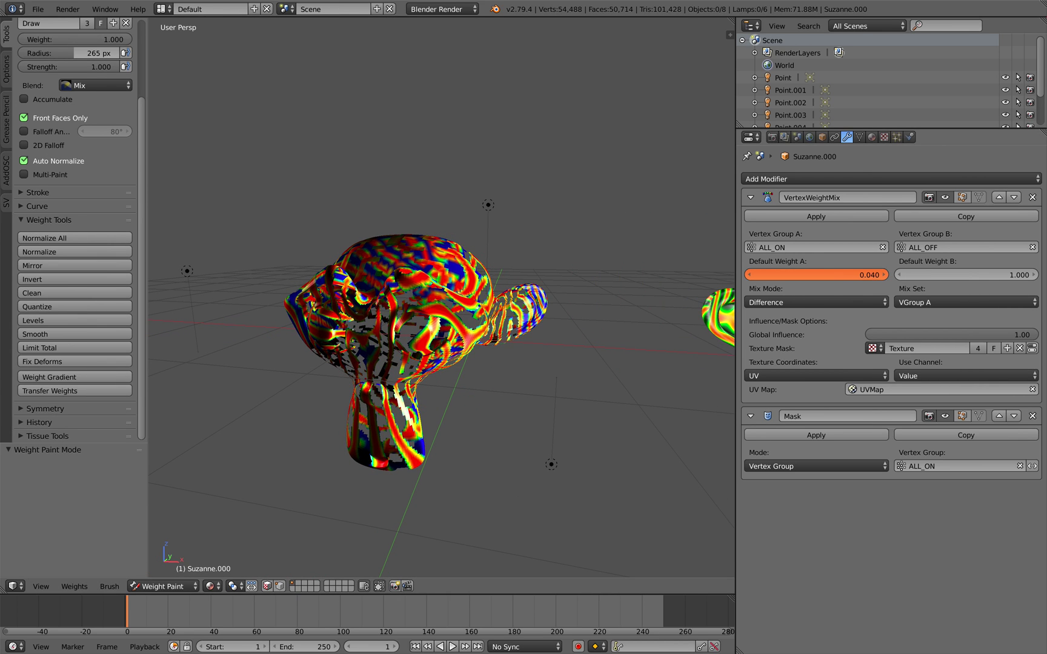
pyautogui.moveTo(921, 277)
pyautogui.mouseDown()
pyautogui.moveTo(878, 278)
pyautogui.moveTo(933, 278)
pyautogui.mouseUp()
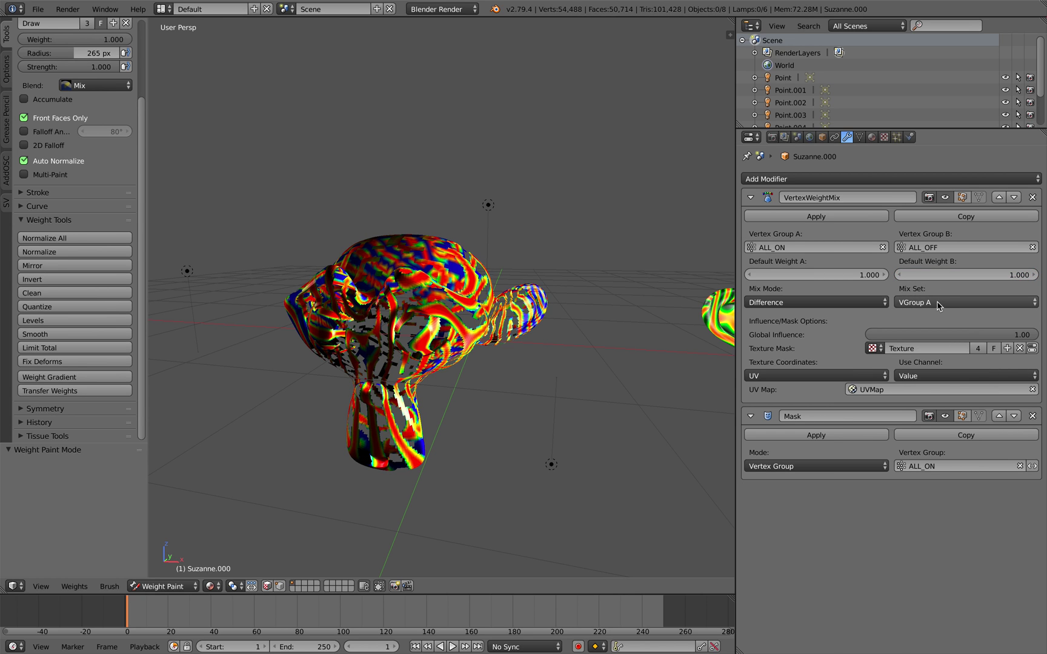
pyautogui.click(187, 587)
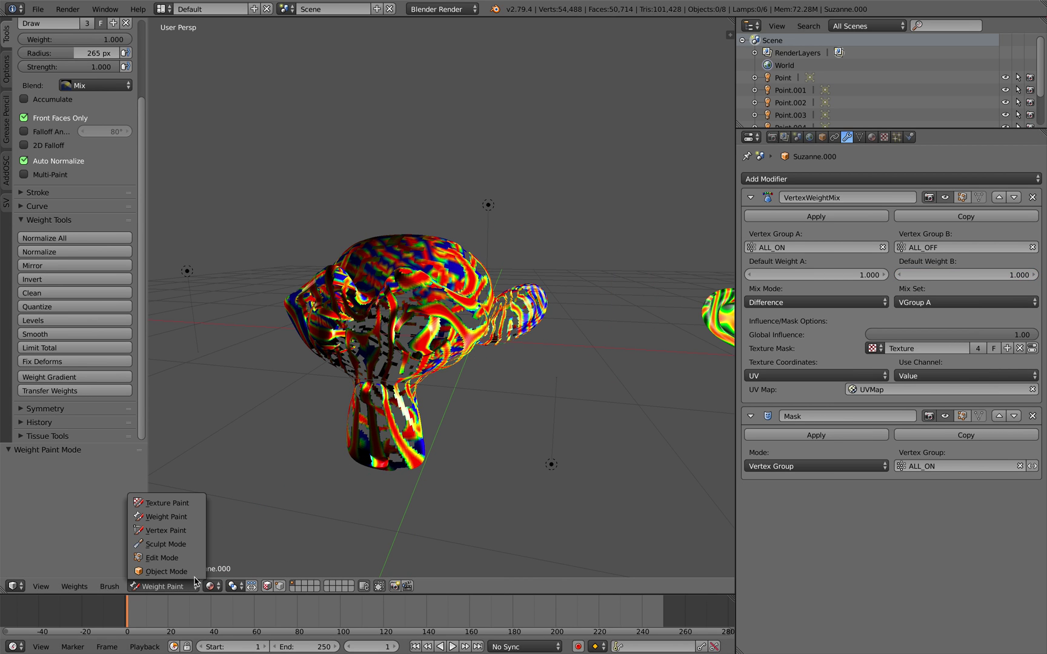
pyautogui.moveTo(429, 427); pyautogui.dragTo(438, 422, button='middle')
pyautogui.press('super+s')
pyautogui.click(485, 385)
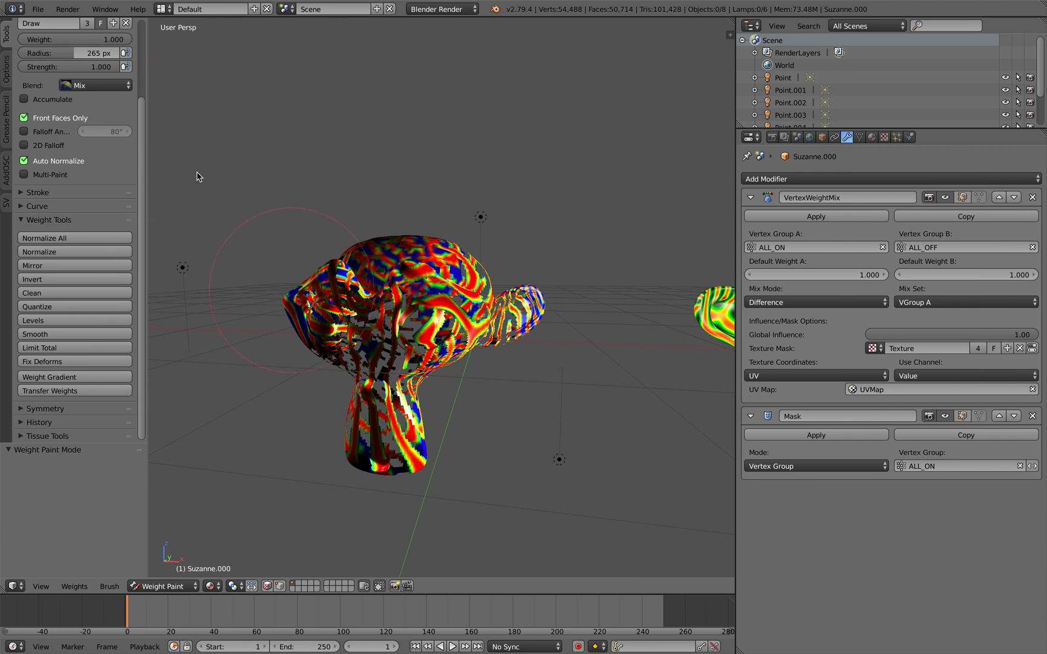
# Open vertex_weight_rection_diffusion_00.blend from the recent files and save it as vertex_weight_rection_diffusion_01.blend.
pyautogui.click(35, 9)
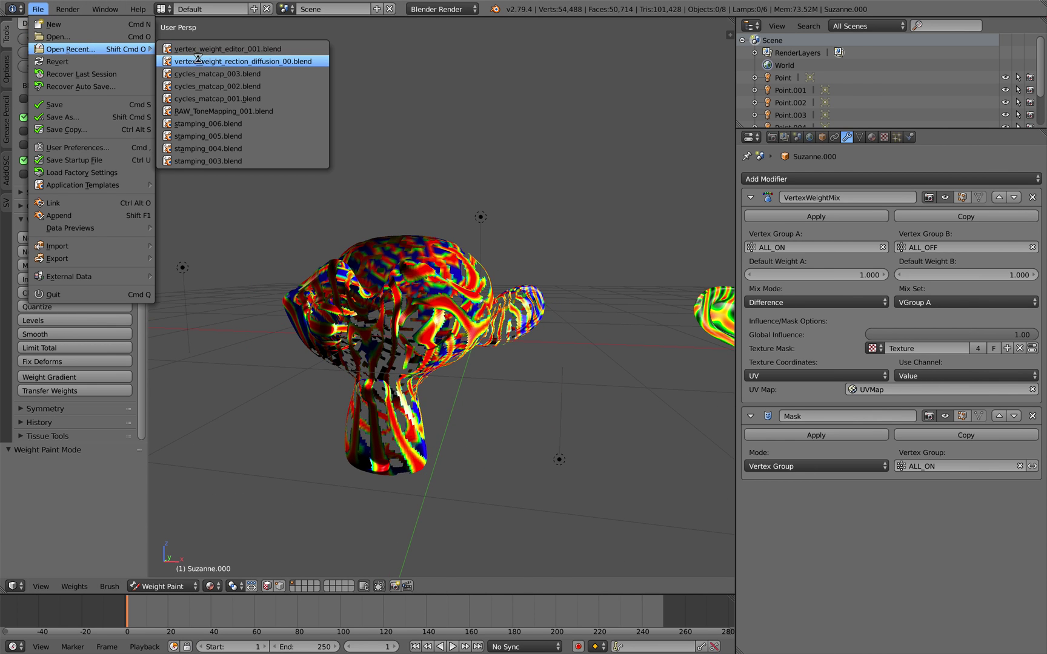
pyautogui.click(195, 61)
pyautogui.click(38, 10)
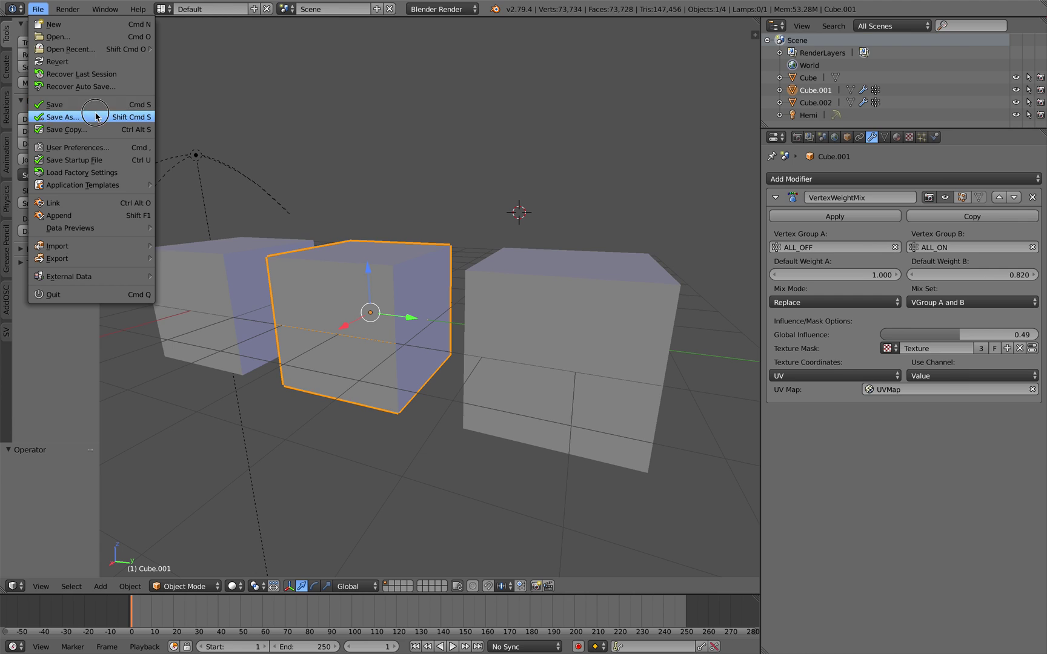
pyautogui.click(55, 114)
pyautogui.click(963, 56)
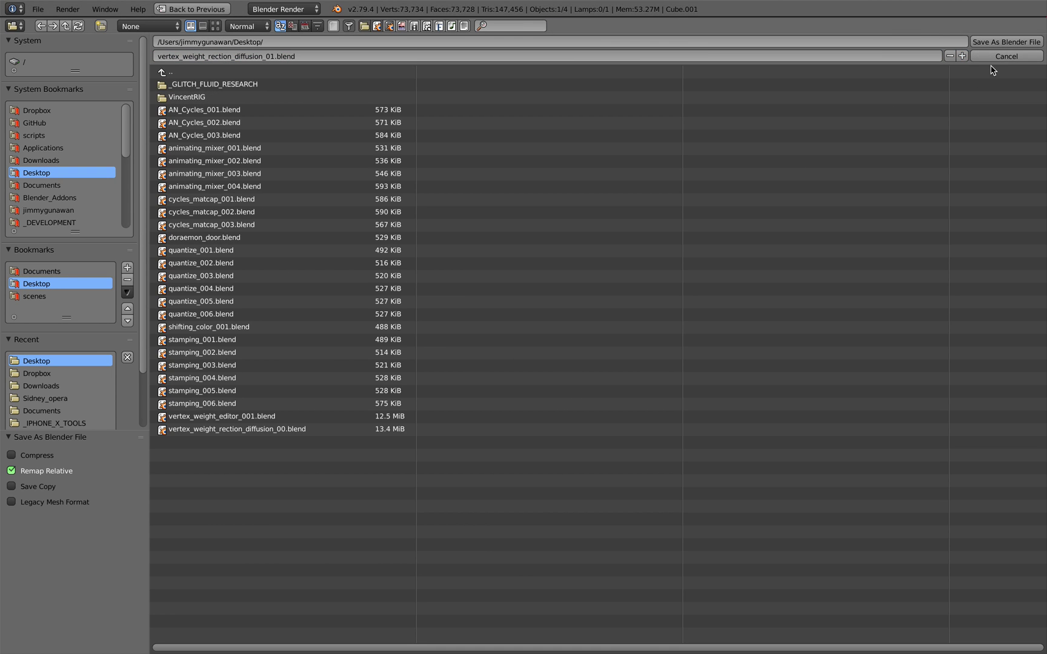
pyautogui.click(1006, 41)
# Set the viewport shading to Material and switch the middle cube to Weight Paint mode.
pyautogui.click(232, 586)
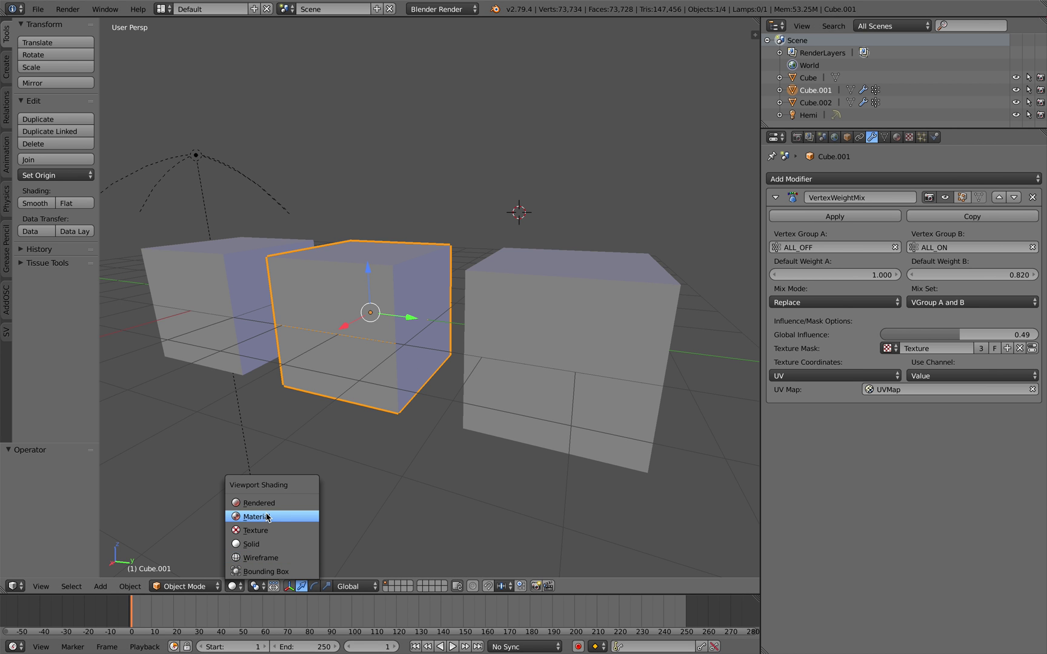
pyautogui.click(285, 517)
pyautogui.moveTo(382, 462); pyautogui.dragTo(375, 460, button='middle')
pyautogui.hotkey('ctrl', 's')
pyautogui.click(360, 370)
pyautogui.moveTo(359, 370)
pyautogui.keyDown('shift'); pyautogui.mouseDown(button='middle')
pyautogui.moveTo(397, 374)
pyautogui.moveTo(383, 350)
pyautogui.mouseUp(button='middle'); pyautogui.keyUp('shift')
pyautogui.click(201, 587)
pyautogui.click(212, 519)
# Duplicate the Hemi lamp three times, placing one copy above the cubes and two below them.
pyautogui.rightClick(202, 165)
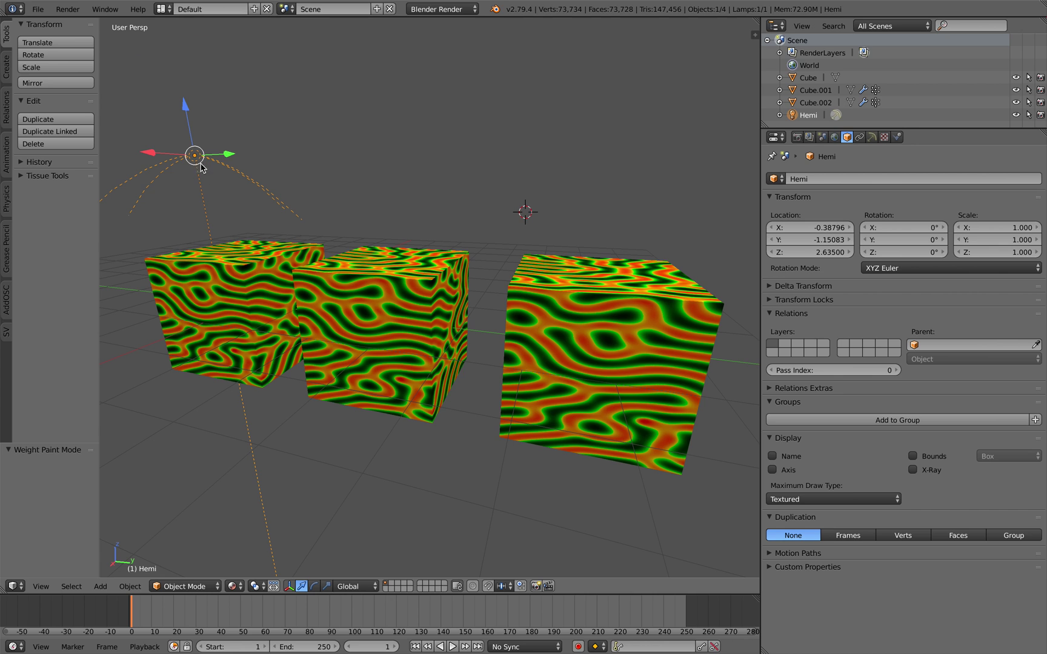
pyautogui.scroll(-3, 247, 194)
pyautogui.hotkey('shift', 'd')
pyautogui.click(395, 189)
pyautogui.hotkey('shift', 'd')
pyautogui.click(477, 459)
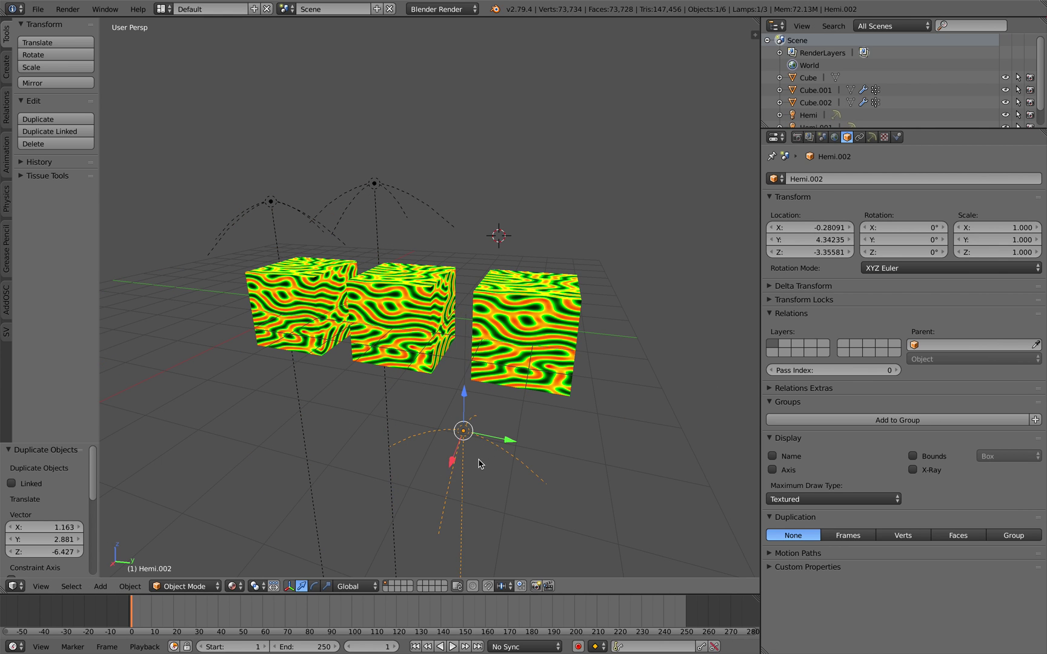
pyautogui.hotkey('shift', 'd')
pyautogui.click(426, 462)
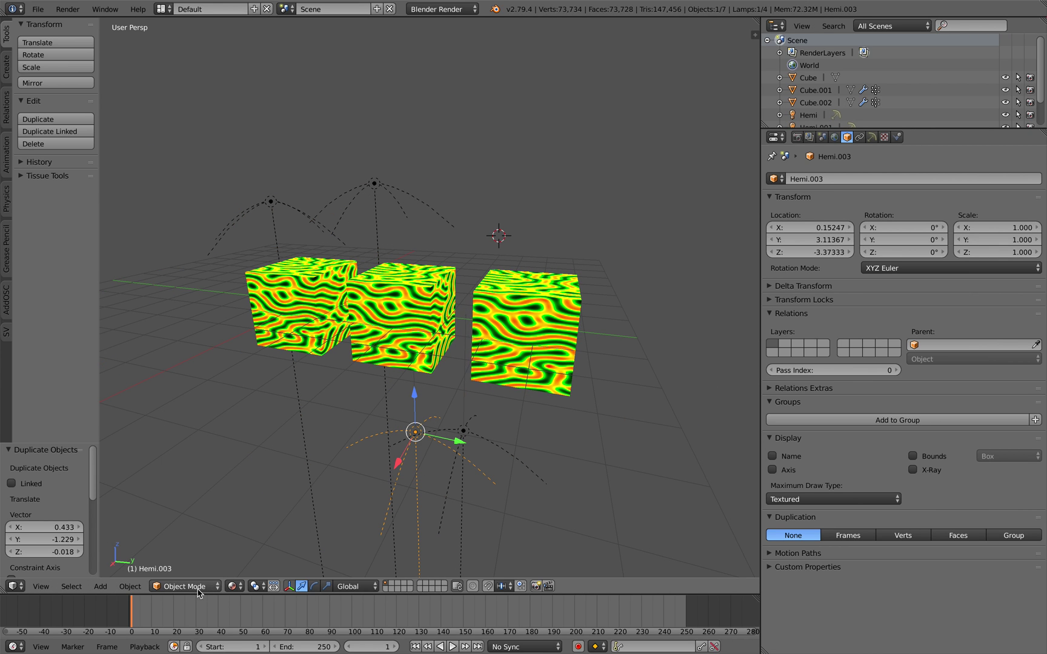
# Select the middle cube and put it in Weight Paint mode.
pyautogui.click(308, 431)
pyautogui.rightClick(394, 338)
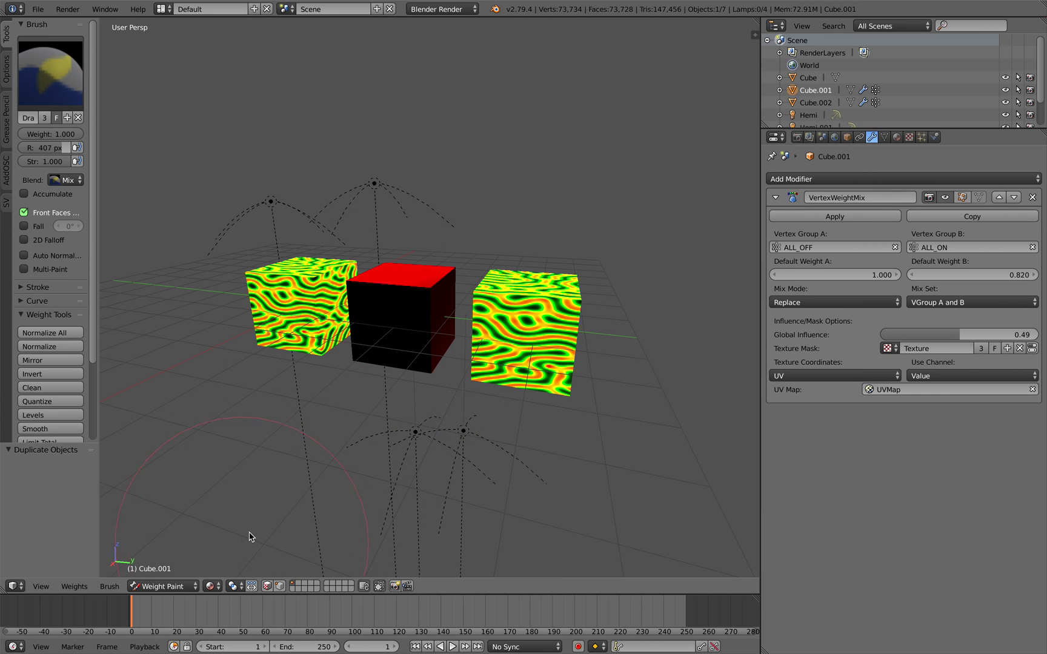
pyautogui.moveTo(200, 563); pyautogui.dragTo(636, 177, button='middle')
# Show the 3D view's properties and set its shading mode to GLSL.
pyautogui.press('n')
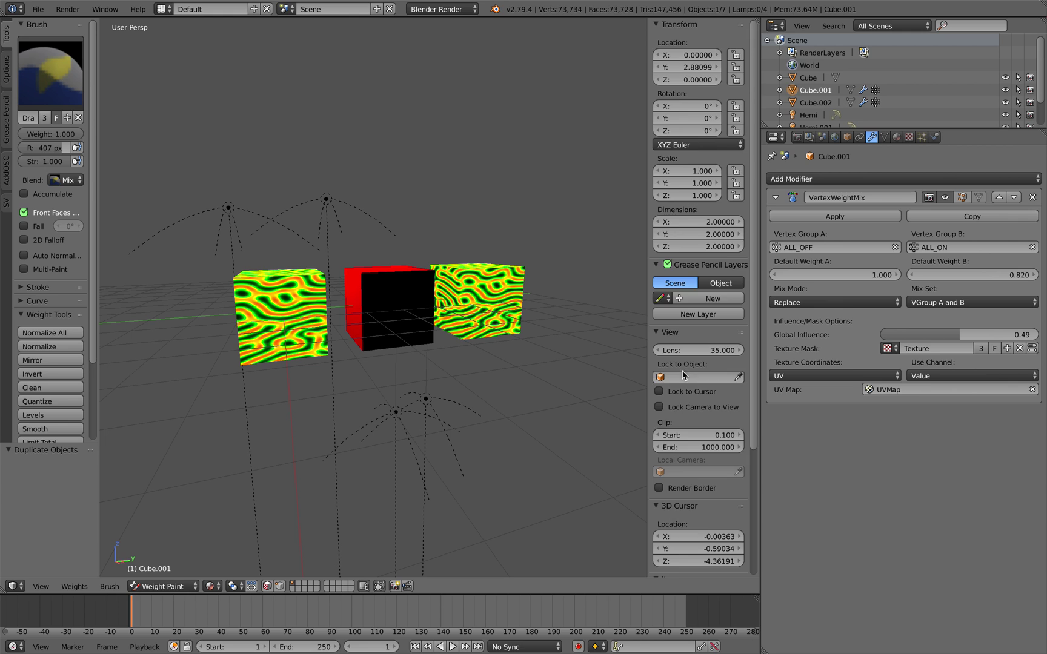
pyautogui.scroll(-5, 720, 450)
pyautogui.scroll(-2, 720, 450)
pyautogui.click(720, 498)
pyautogui.click(721, 484)
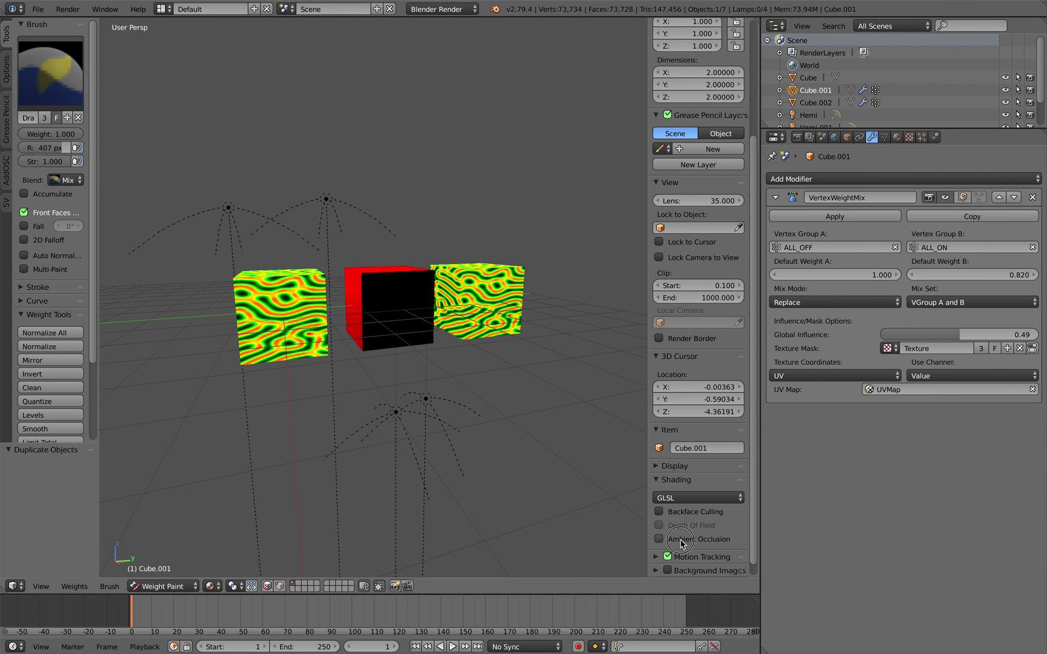
# Try a Default Weight B of 1.000 and Mix Set VGroup A on the middle cube's VertexWeightMix modifier.
pyautogui.moveTo(582, 473); pyautogui.dragTo(374, 424, button='middle')
pyautogui.scroll(5, 380, 383)
pyautogui.moveTo(380, 384); pyautogui.dragTo(431, 309, button='middle')
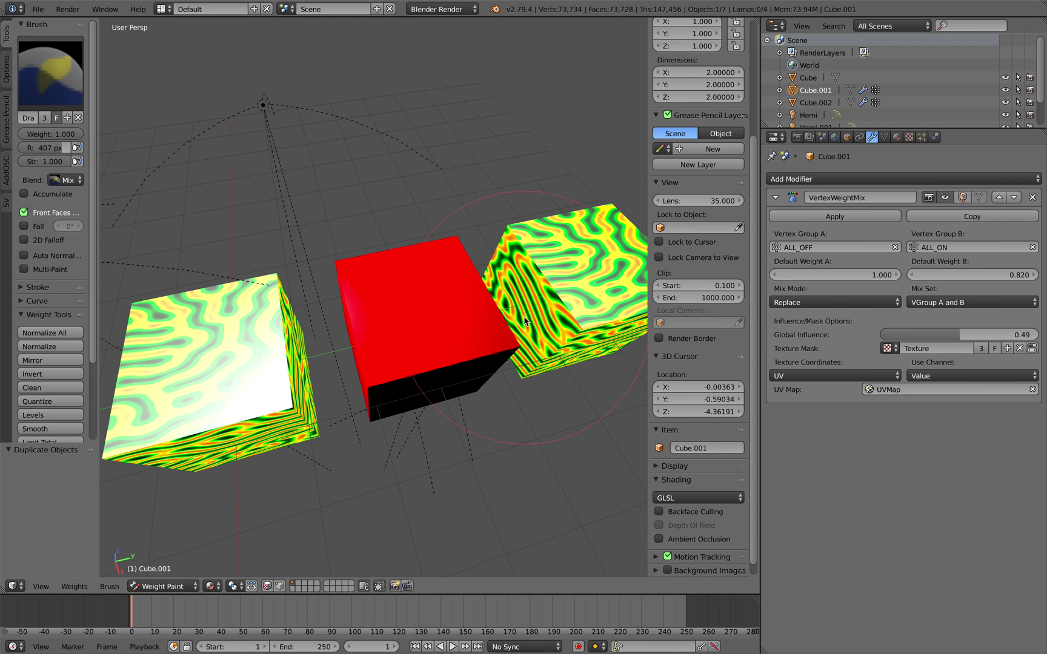
pyautogui.moveTo(976, 273); pyautogui.dragTo(1018, 273)
pyautogui.click(970, 303)
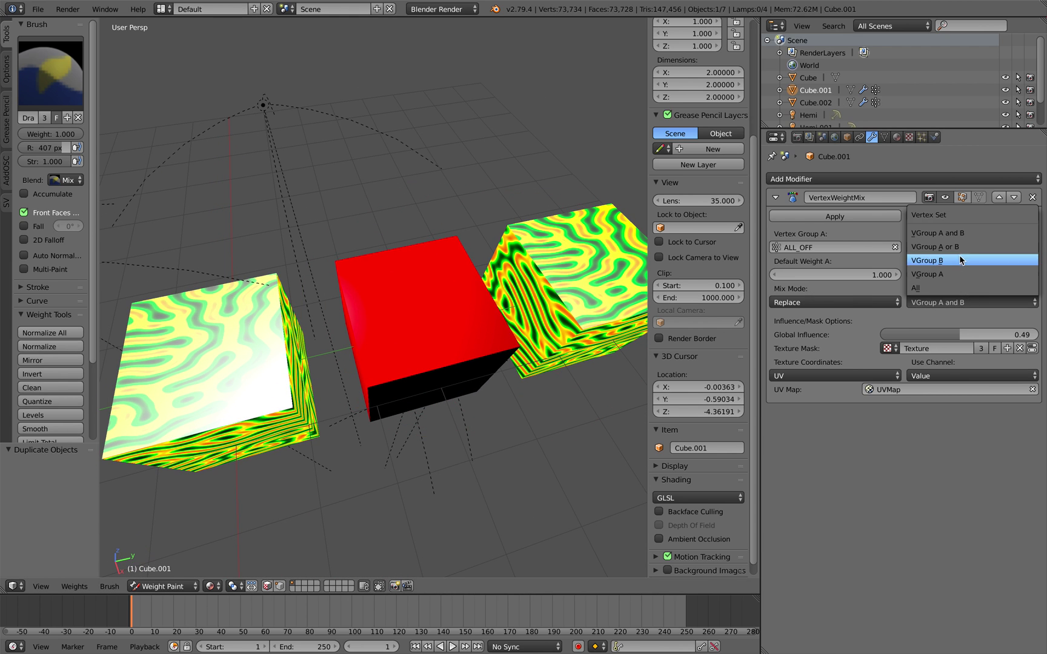
pyautogui.click(959, 275)
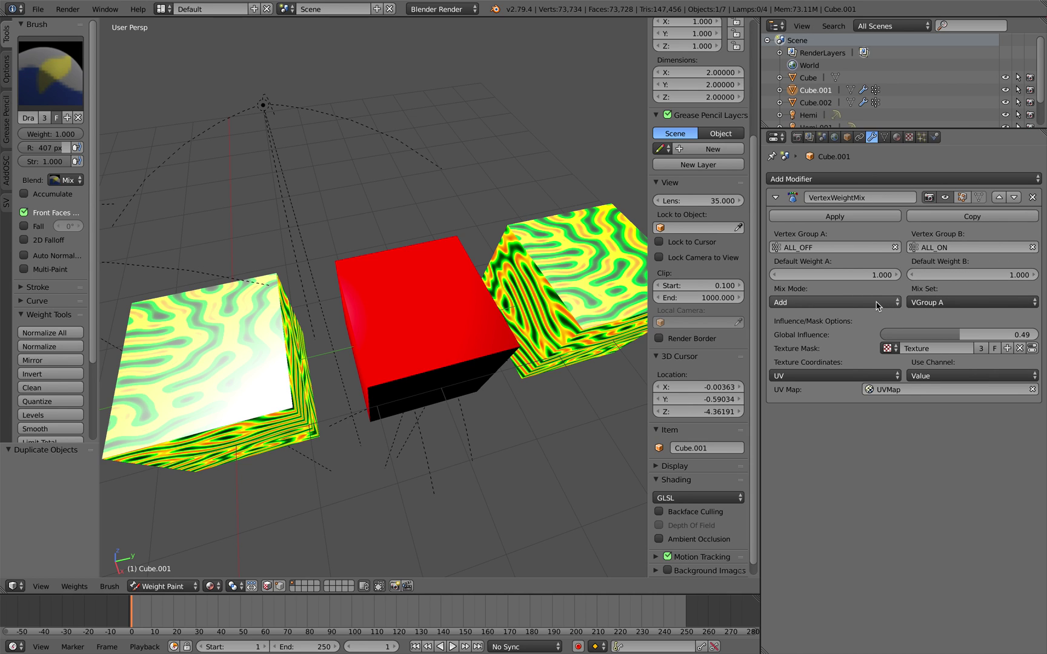
# Try different mix options, settling on Mix Mode Add, Mix Set VGroup A or B, Global Influence 1.00 and Default Weight B 0.000.
pyautogui.keyDown('ctrl'); pyautogui.scroll(-4, 877, 302); pyautogui.keyUp('ctrl')
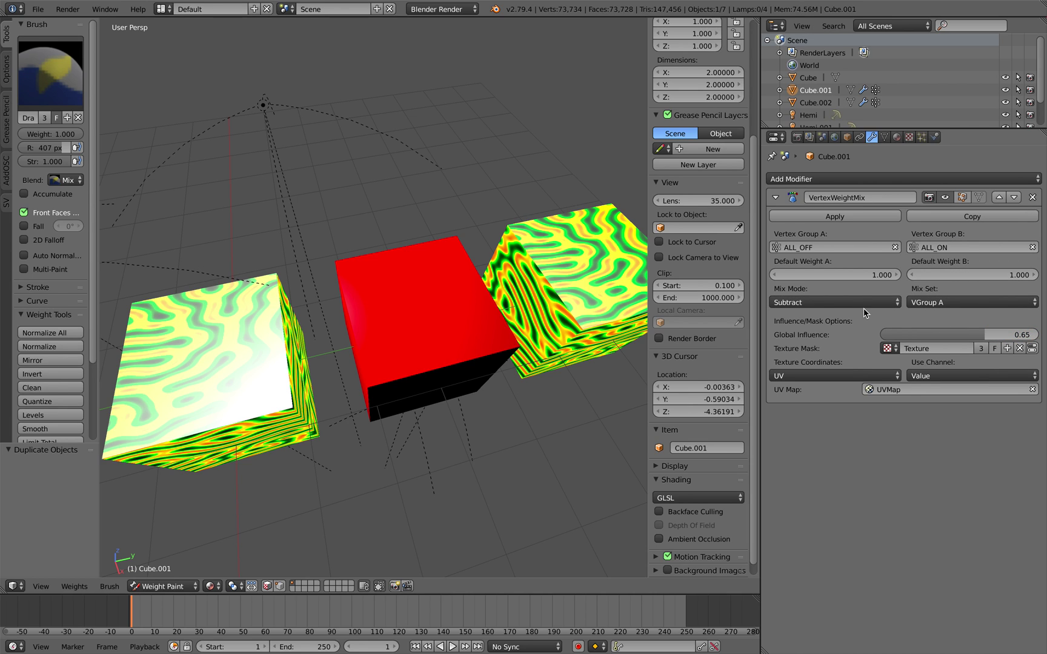
pyautogui.keyDown('ctrl'); pyautogui.scroll(-4, 856, 304); pyautogui.keyUp('ctrl')
pyautogui.keyDown('ctrl'); pyautogui.scroll(-2, 970, 305); pyautogui.keyUp('ctrl')
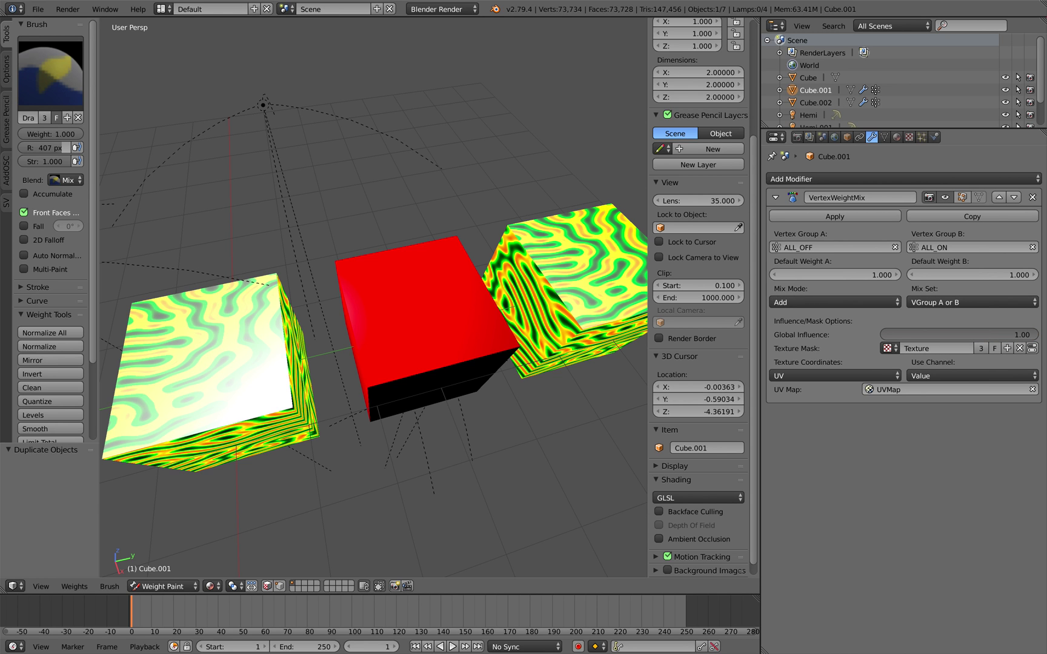
pyautogui.moveTo(613, 291); pyautogui.dragTo(509, 279, button='middle')
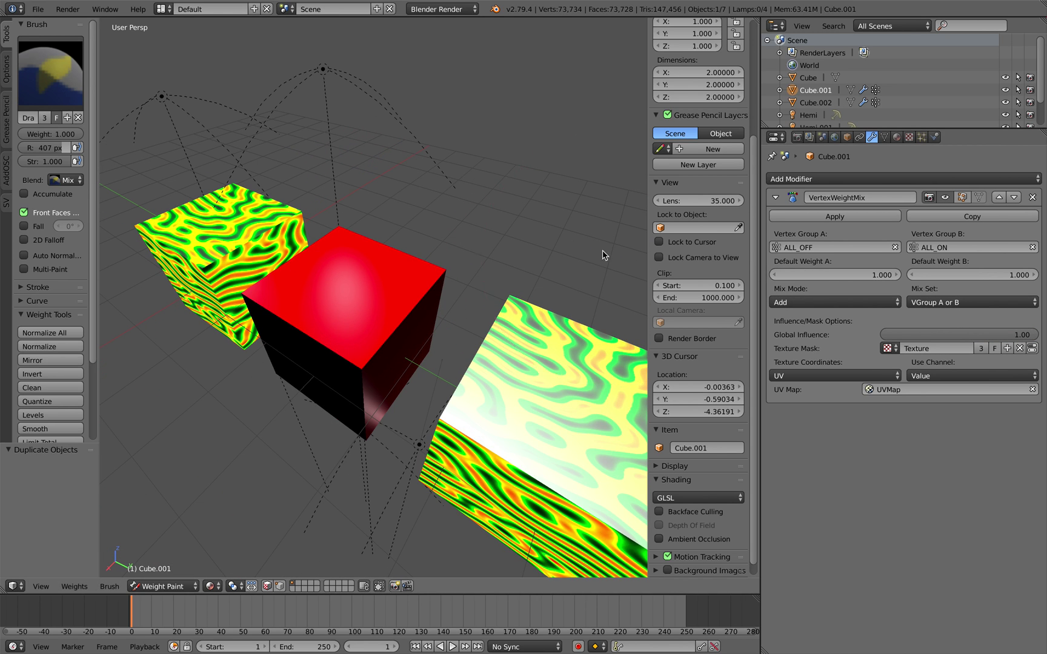
pyautogui.moveTo(603, 254); pyautogui.dragTo(651, 227, button='middle')
pyautogui.click(836, 275)
pyautogui.moveTo(973, 274); pyautogui.dragTo(903, 277)
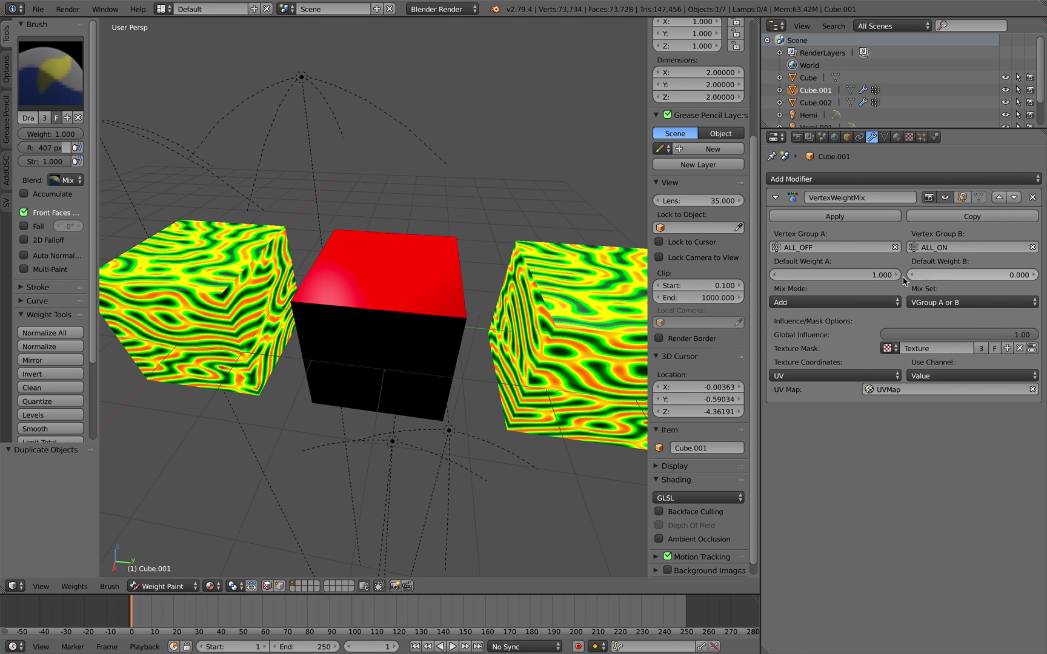
# Show the middle cube's vertex groups, select ALL_OFF and re-enter Weight Paint mode from Object Mode.
pyautogui.click(188, 584)
pyautogui.click(177, 570)
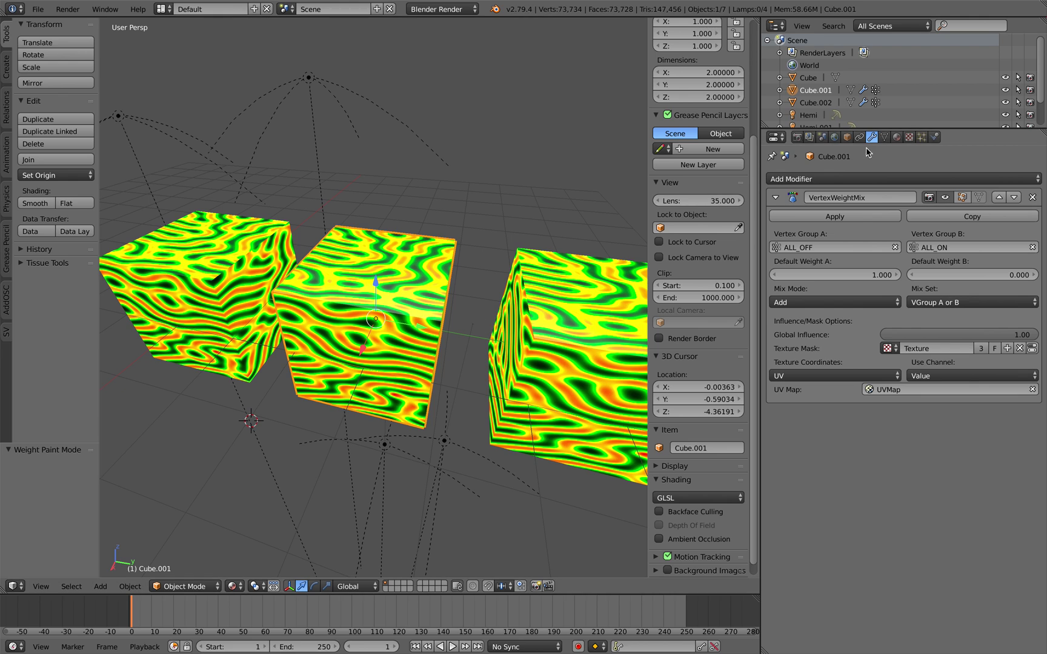
pyautogui.click(885, 137)
pyautogui.click(843, 282)
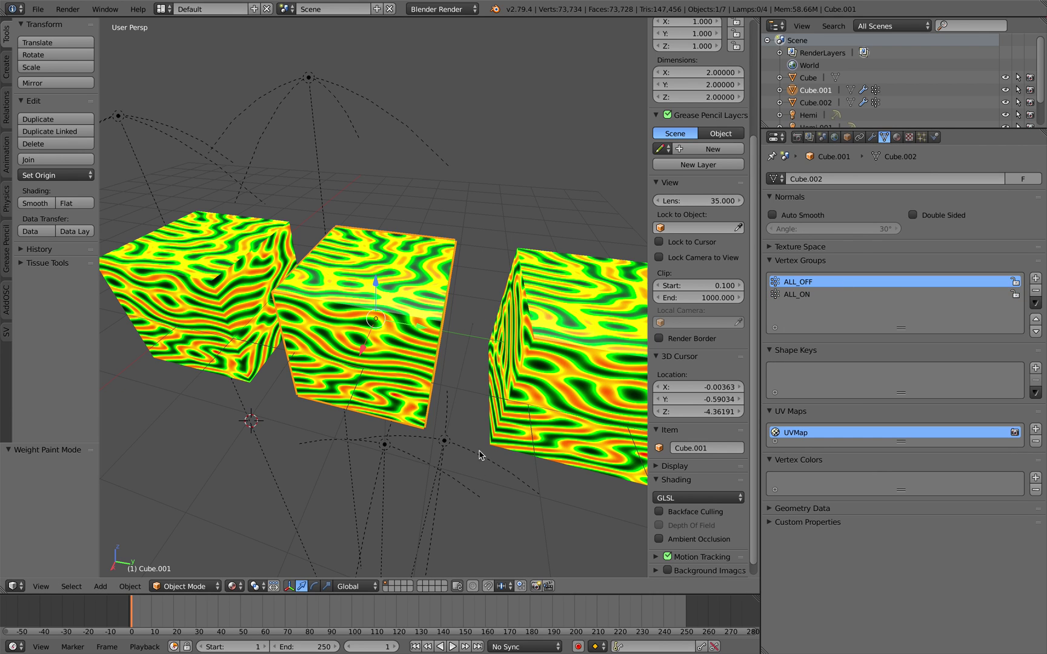
pyautogui.click(173, 587)
pyautogui.click(188, 530)
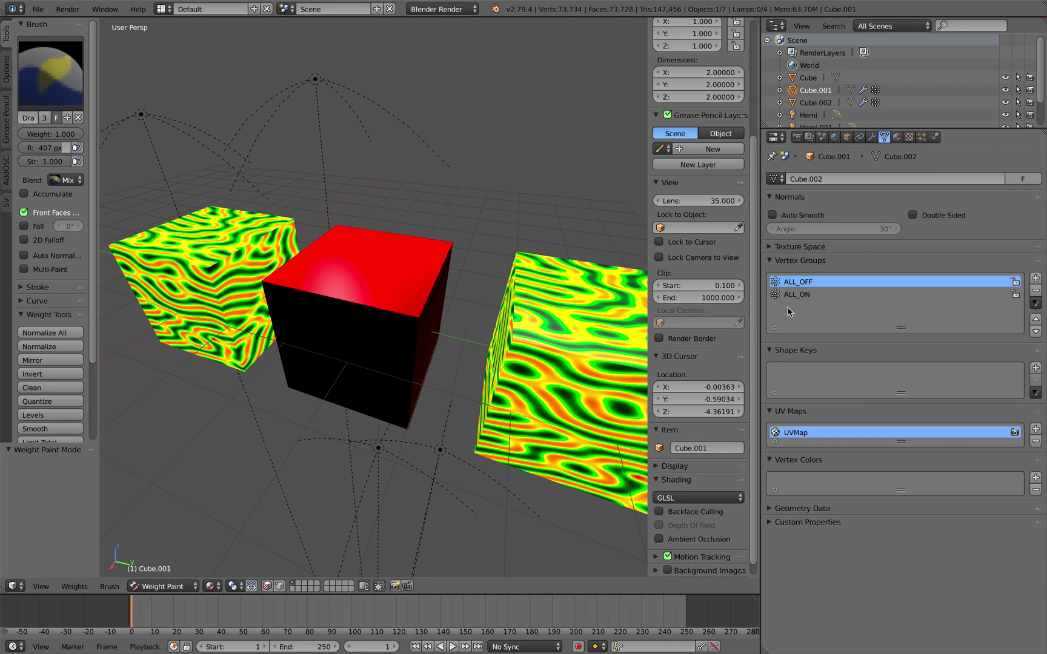
# Alternate between the ALL_ON and ALL_OFF vertex groups to compare their weights on the middle cube.
pyautogui.click(793, 295)
pyautogui.click(797, 283)
pyautogui.click(801, 294)
pyautogui.click(803, 283)
pyautogui.click(804, 293)
pyautogui.click(802, 286)
pyautogui.click(803, 294)
pyautogui.click(803, 282)
pyautogui.moveTo(554, 306); pyautogui.dragTo(606, 290, button='middle')
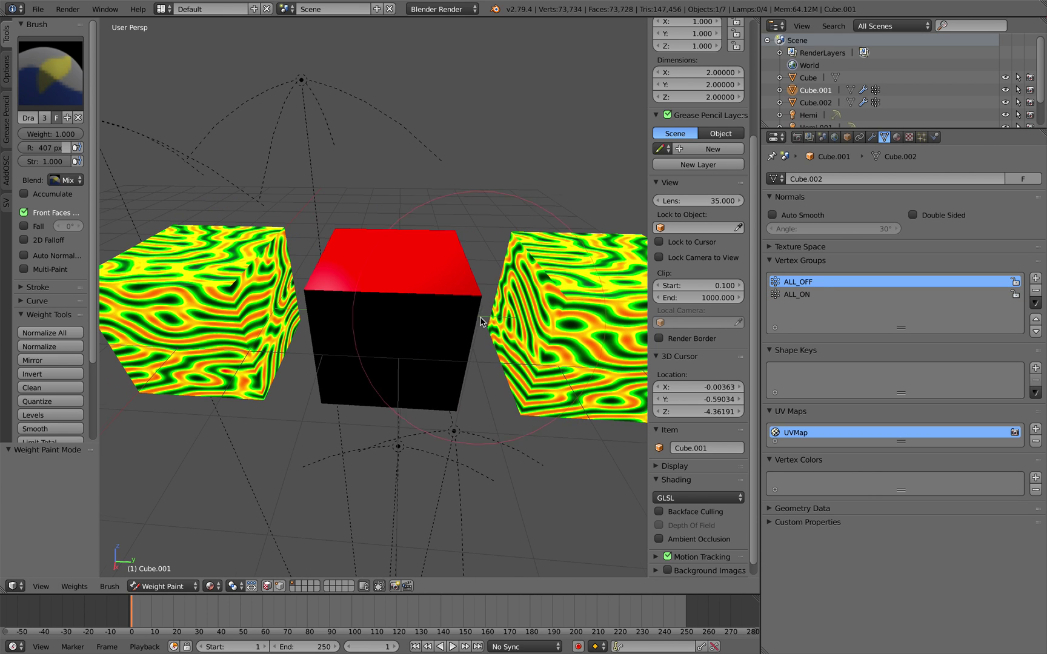
pyautogui.doubleClick(815, 296)
# Paint the middle cube's faces in the ALL_OFF group with brush weight 0.000 and compare the result with ALL_ON.
pyautogui.click(816, 284)
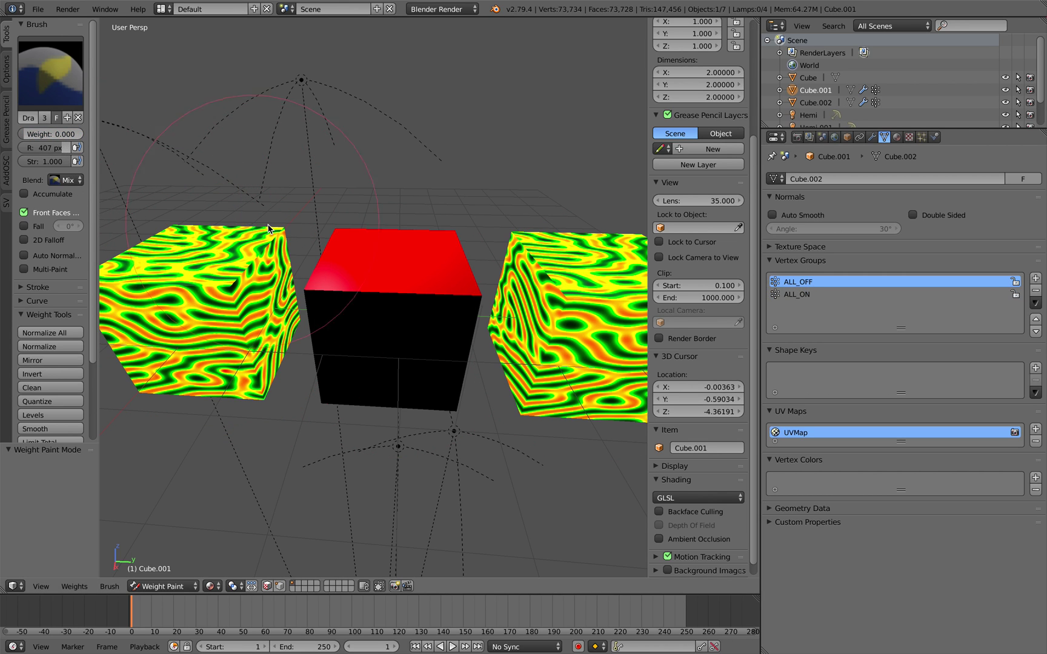
pyautogui.moveTo(343, 261); pyautogui.dragTo(347, 280)
pyautogui.moveTo(423, 262); pyautogui.dragTo(781, 303, button='middle')
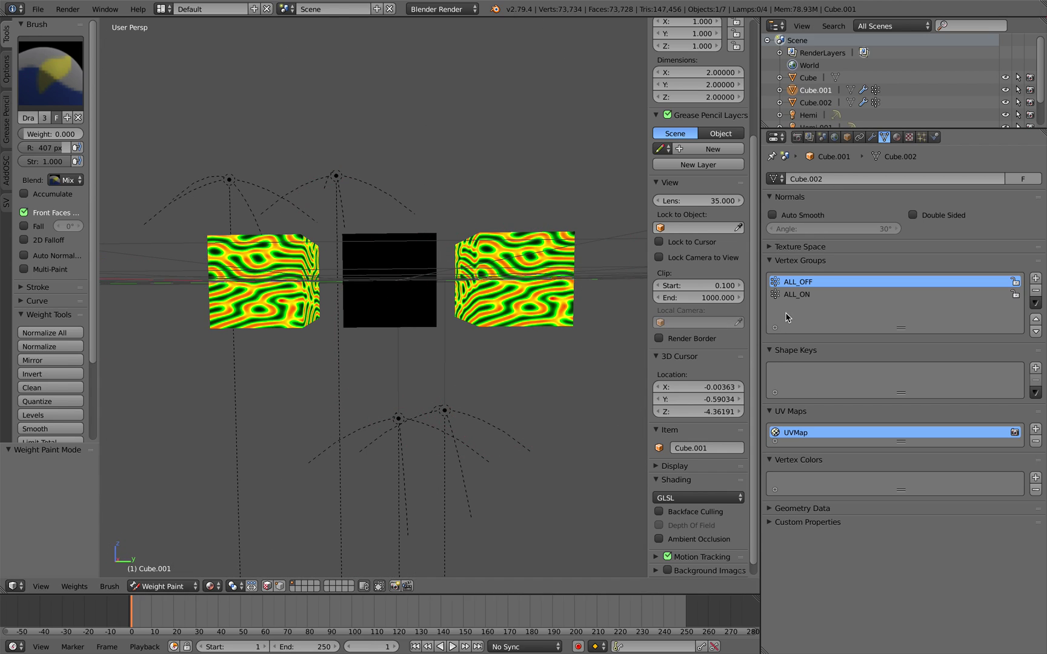
pyautogui.click(797, 295)
pyautogui.click(797, 283)
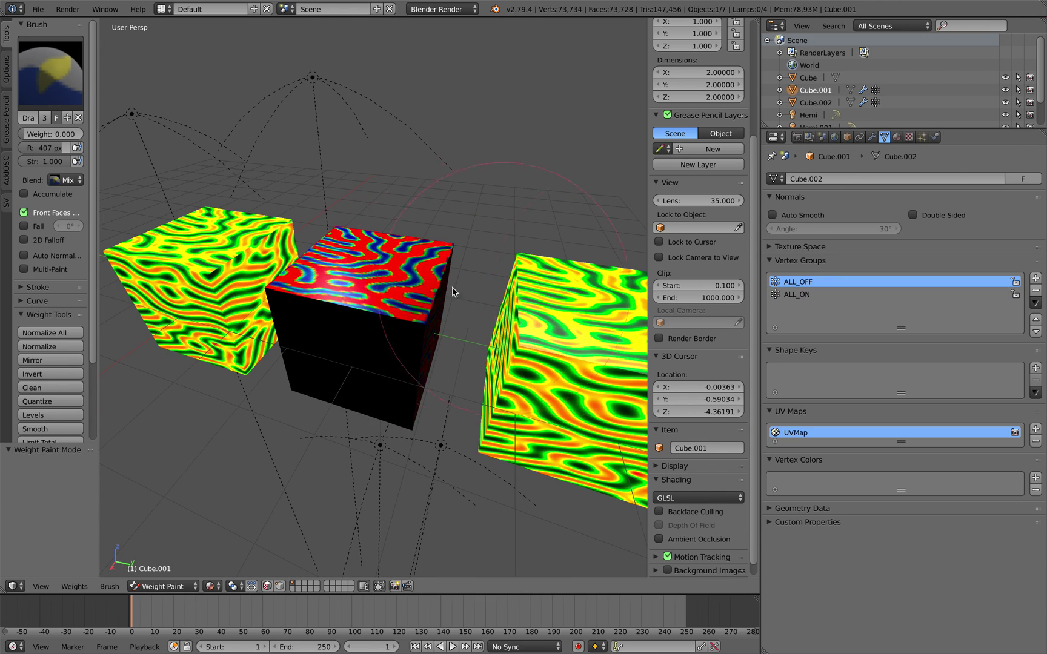
pyautogui.moveTo(453, 293); pyautogui.dragTo(478, 277, button='middle')
# Show the VertexWeightMix settings and examine the middle cube in Object Mode and again in Weight Paint mode.
pyautogui.click(185, 586)
pyautogui.click(183, 572)
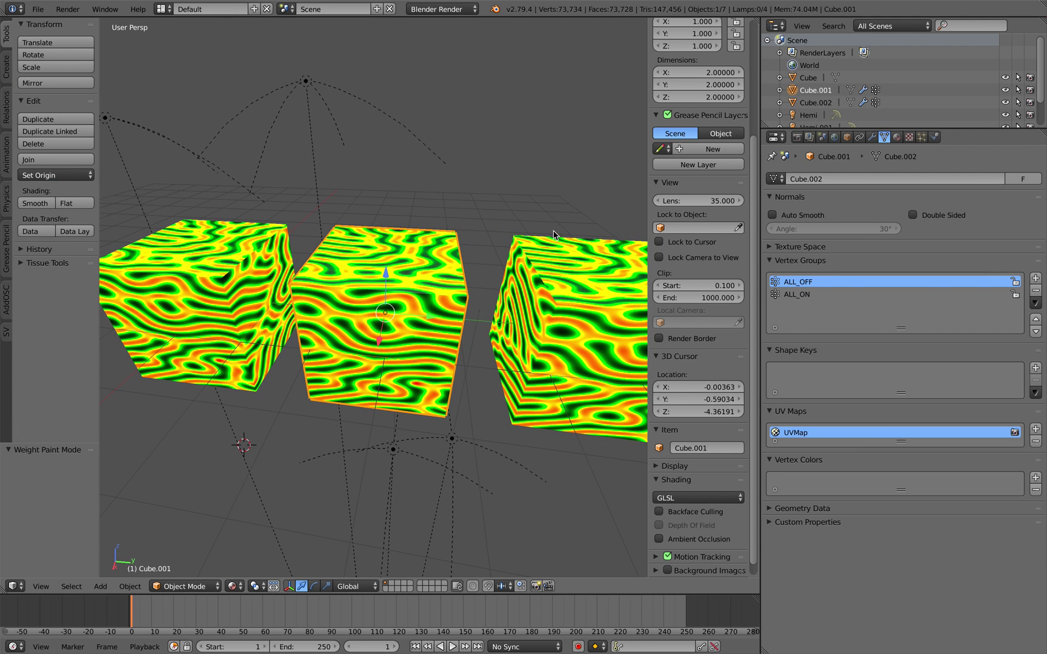
pyautogui.click(873, 138)
pyautogui.moveTo(533, 363); pyautogui.dragTo(509, 388, button='middle')
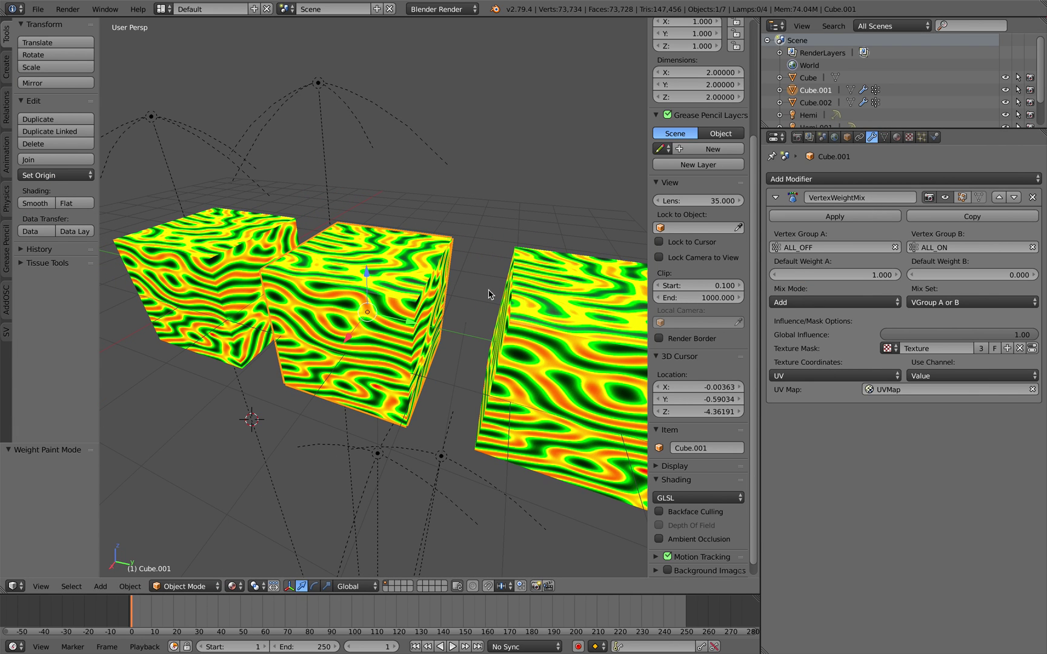
pyautogui.click(185, 586)
pyautogui.click(187, 516)
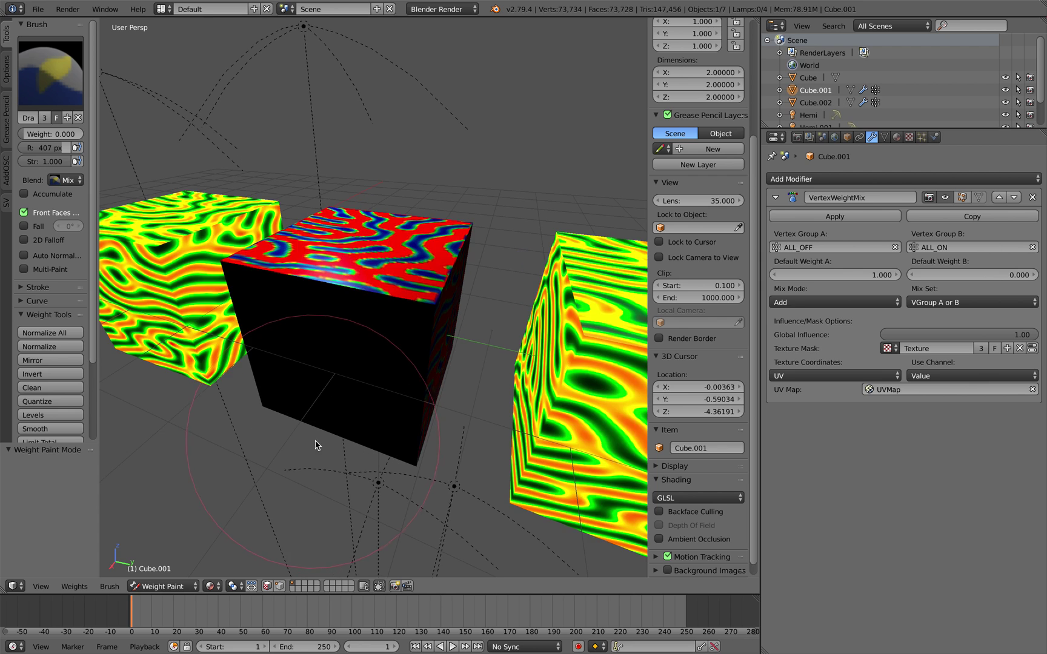
pyautogui.moveTo(303, 461); pyautogui.dragTo(343, 429, button='middle')
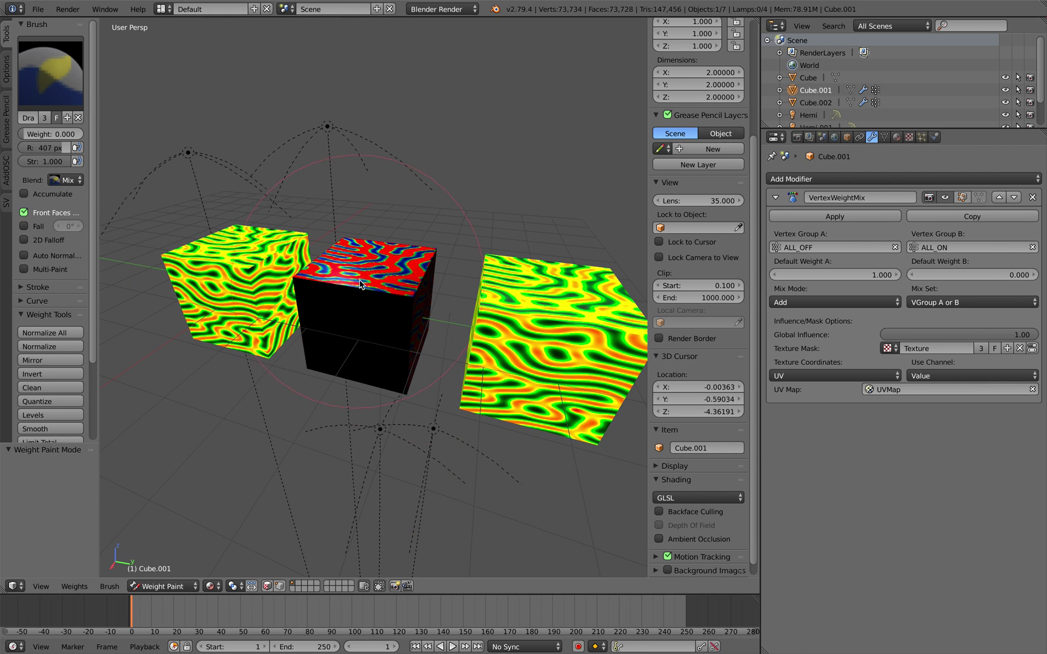
pyautogui.moveTo(400, 340); pyautogui.dragTo(358, 282, button='middle')
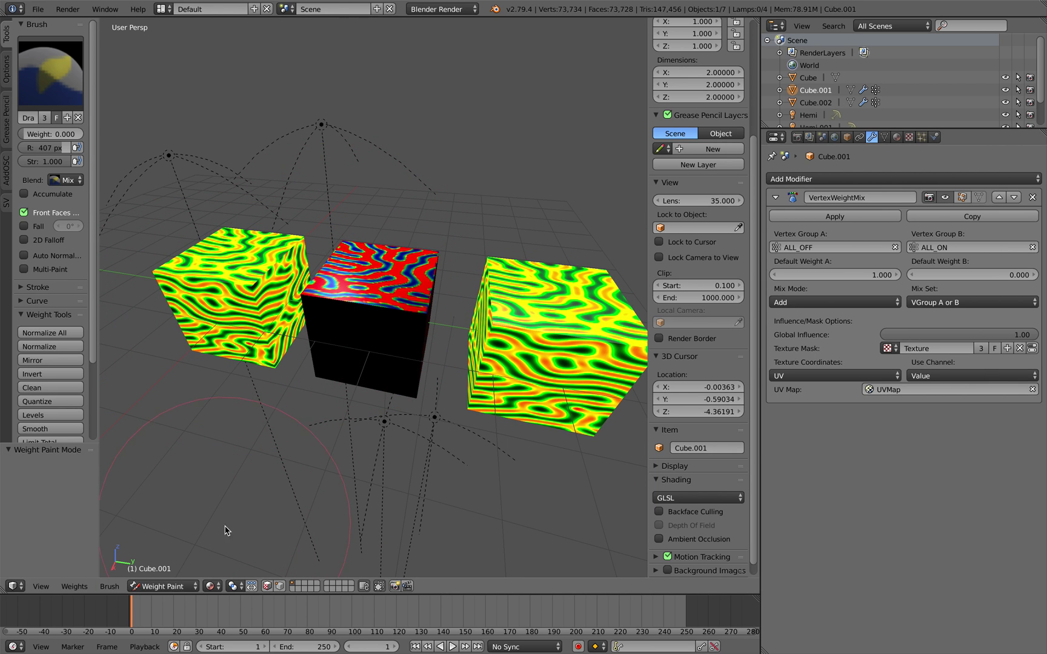
# Return the middle cube to Object Mode and delete three of the hemi lamps around the cubes, keeping one.
pyautogui.click(177, 587)
pyautogui.click(179, 570)
pyautogui.rightClick(405, 381)
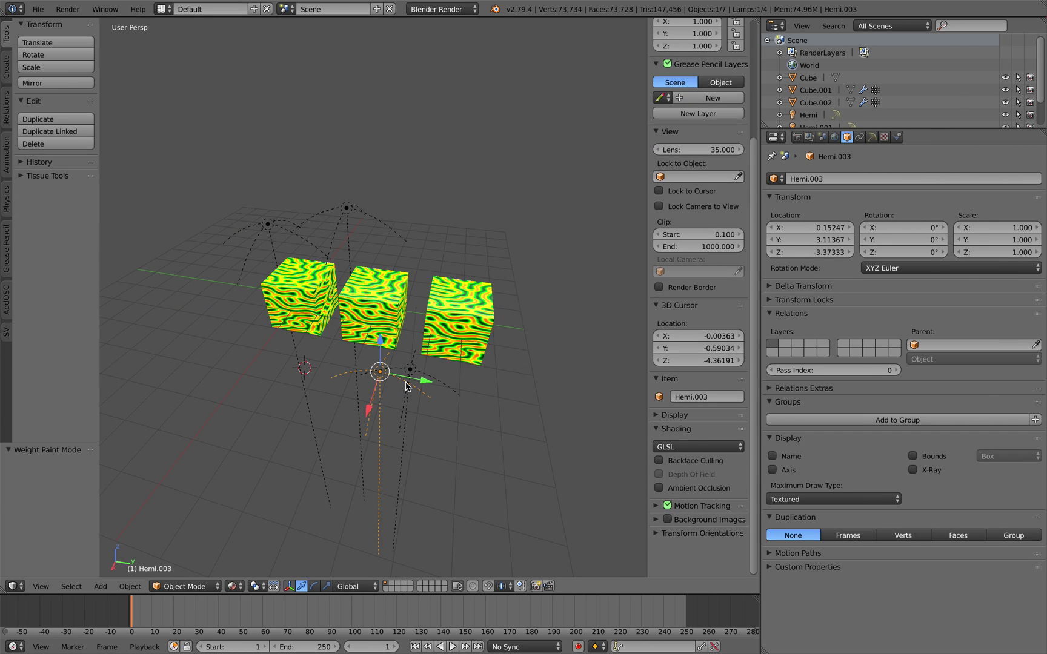
pyautogui.press('Delete')
pyautogui.rightClick(412, 371)
pyautogui.press('Delete')
pyautogui.rightClick(346, 208)
pyautogui.press('Delete')
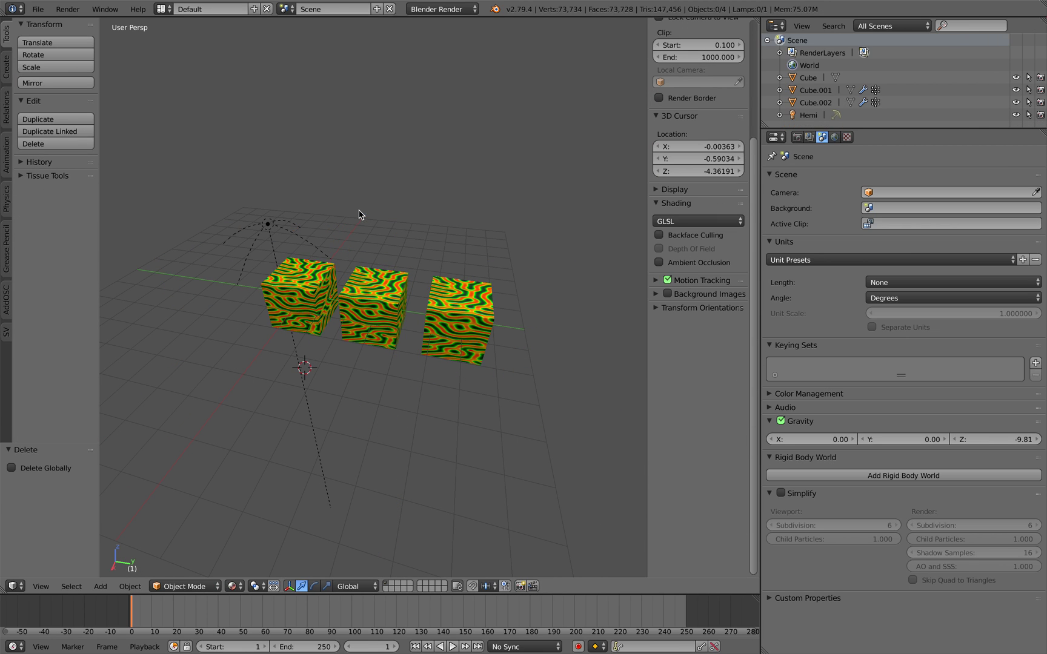
# Add a point lamp and move it out in front of and below the right-hand cube.
pyautogui.hotkey('shift', 'a')
pyautogui.moveTo(354, 218)
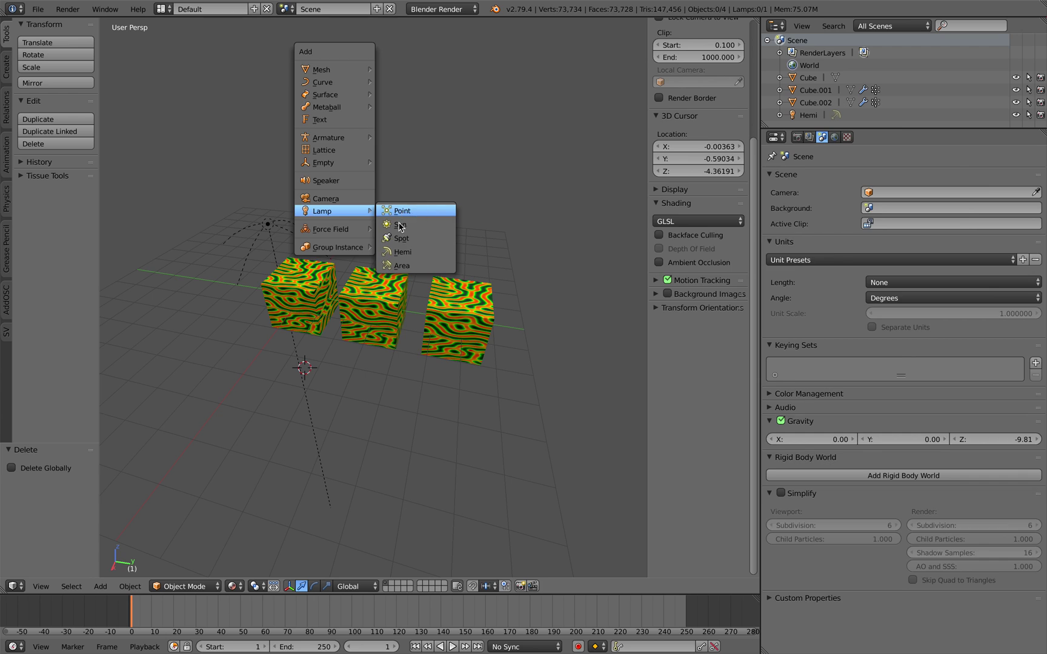
pyautogui.click(402, 211)
pyautogui.moveTo(402, 242); pyautogui.dragTo(415, 228, button='middle')
pyautogui.press('g')
pyautogui.click(440, 303)
pyautogui.moveTo(440, 303); pyautogui.dragTo(479, 276, button='middle')
pyautogui.press('g')
pyautogui.click(512, 217)
# Duplicate the point lamp and place the copy above the cubes at about X -0.83, Y 3.90, Z 2.43.
pyautogui.click(452, 263)
pyautogui.hotkey('shift', 'd')
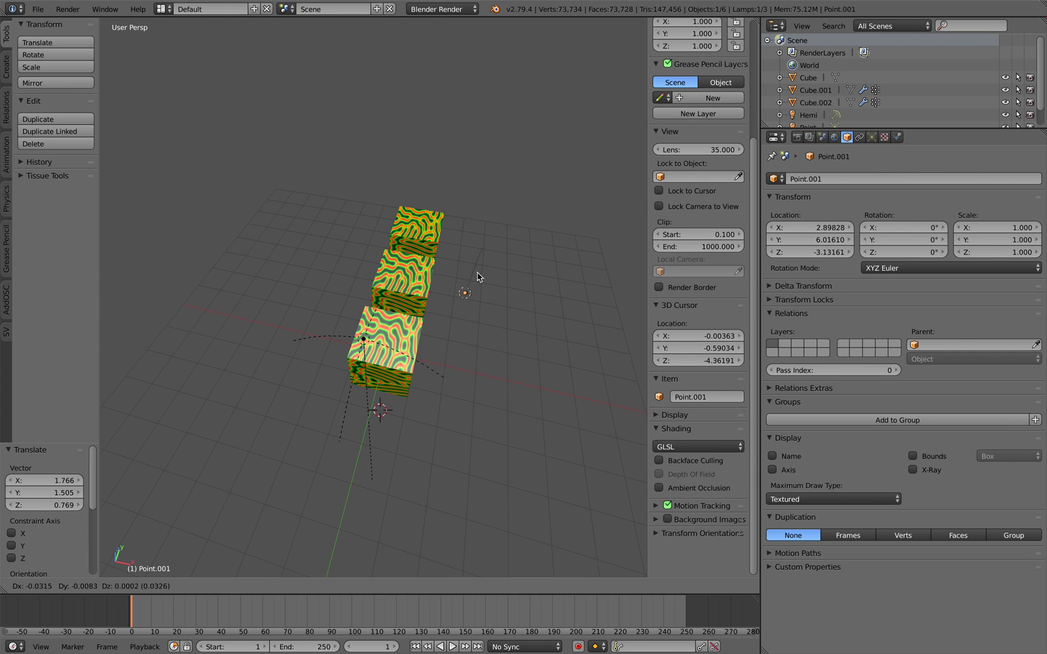
pyautogui.click(413, 235)
pyautogui.moveTo(412, 235); pyautogui.dragTo(328, 214, button='middle')
pyautogui.press('g')
pyautogui.click(203, 126)
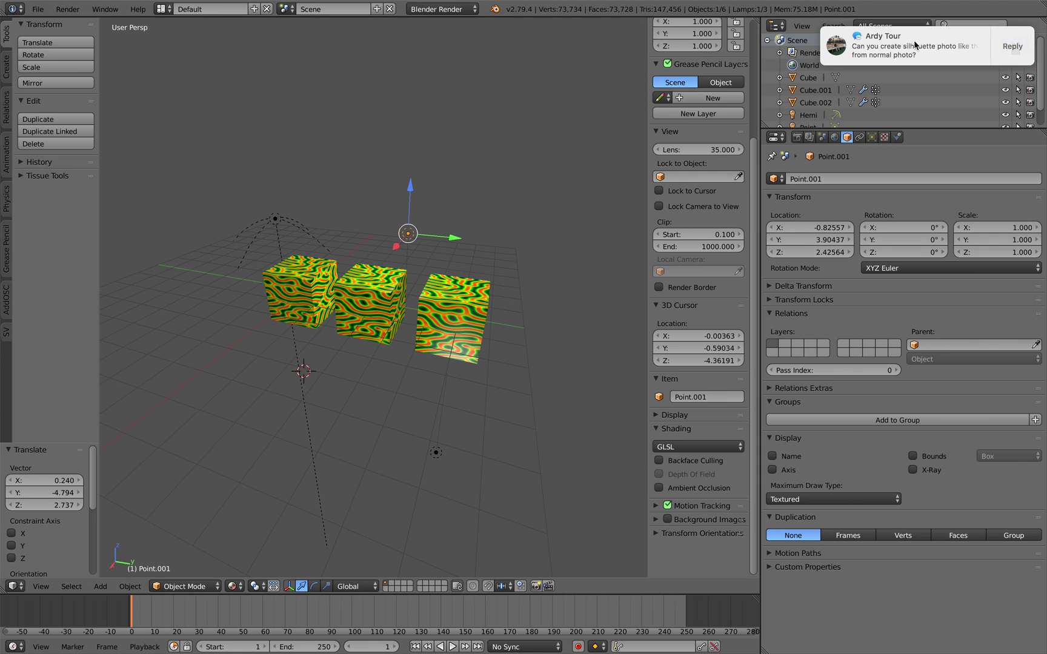
pyautogui.scroll(1, 288, 480)
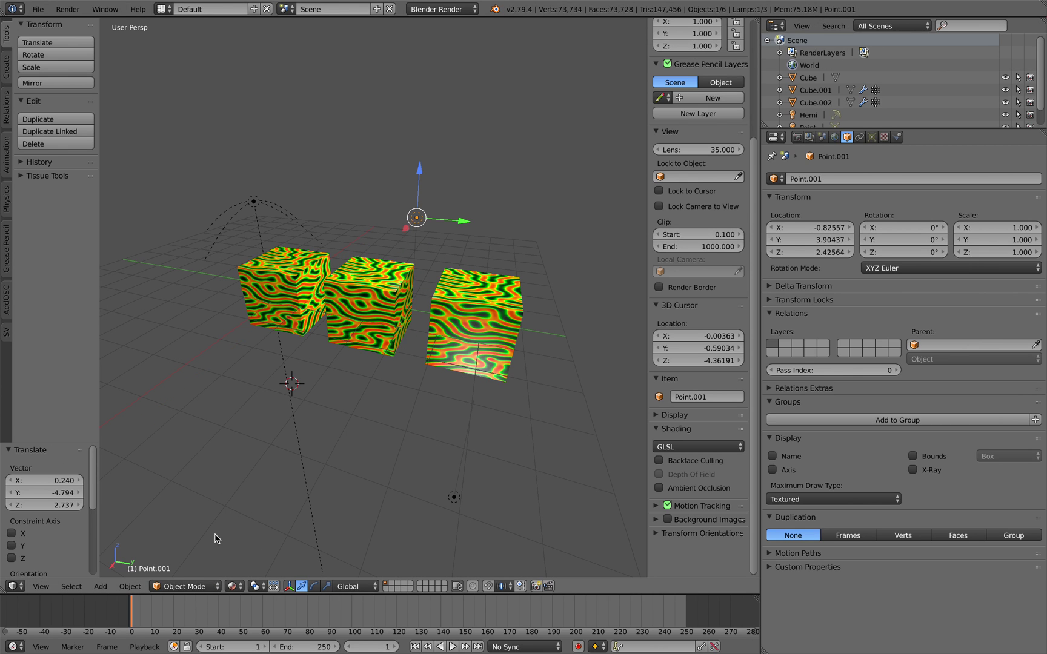
# Select the middle cube and put it in Weight Paint mode for a close view.
pyautogui.rightClick(359, 305)
pyautogui.click(185, 586)
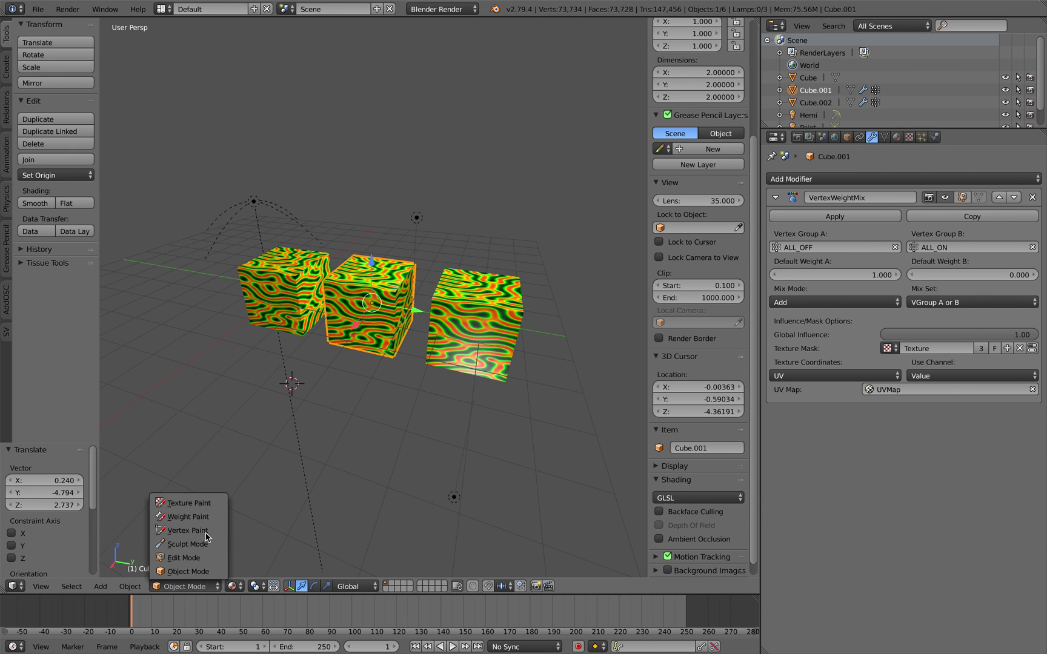
pyautogui.click(194, 516)
pyautogui.scroll(5, 353, 424)
pyautogui.moveTo(370, 407)
pyautogui.mouseDown(button='middle')
pyautogui.moveTo(379, 397)
pyautogui.moveTo(371, 405)
pyautogui.mouseUp(button='middle')
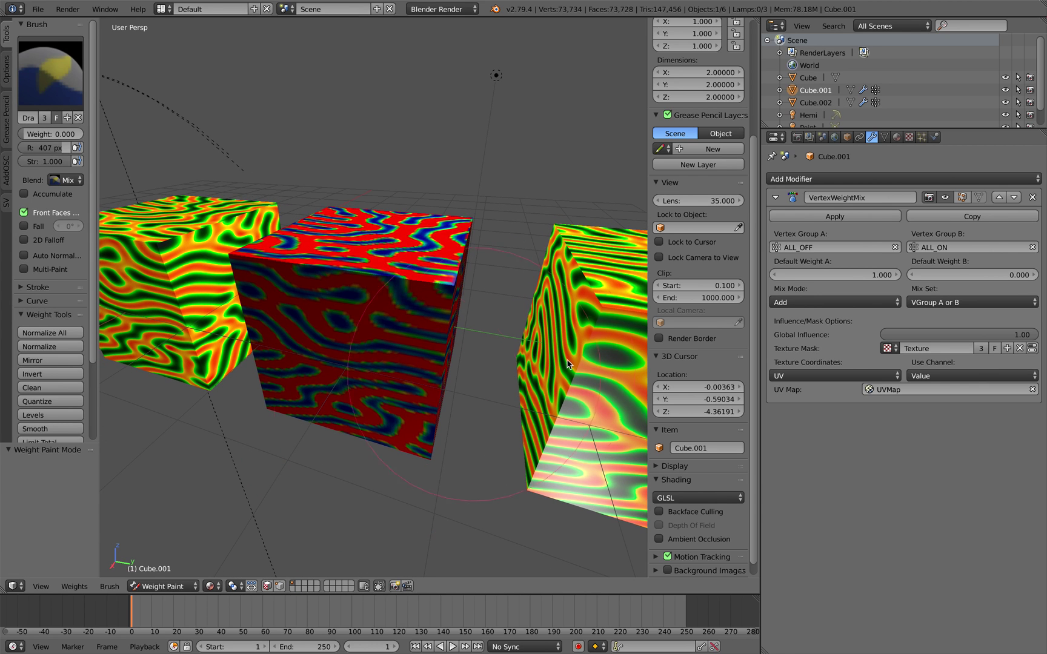
# Set the VertexWeightMix modifier's Default Weight B to 1.000 and keep Global Influence at 1.00.
pyautogui.moveTo(981, 274); pyautogui.dragTo(1039, 274)
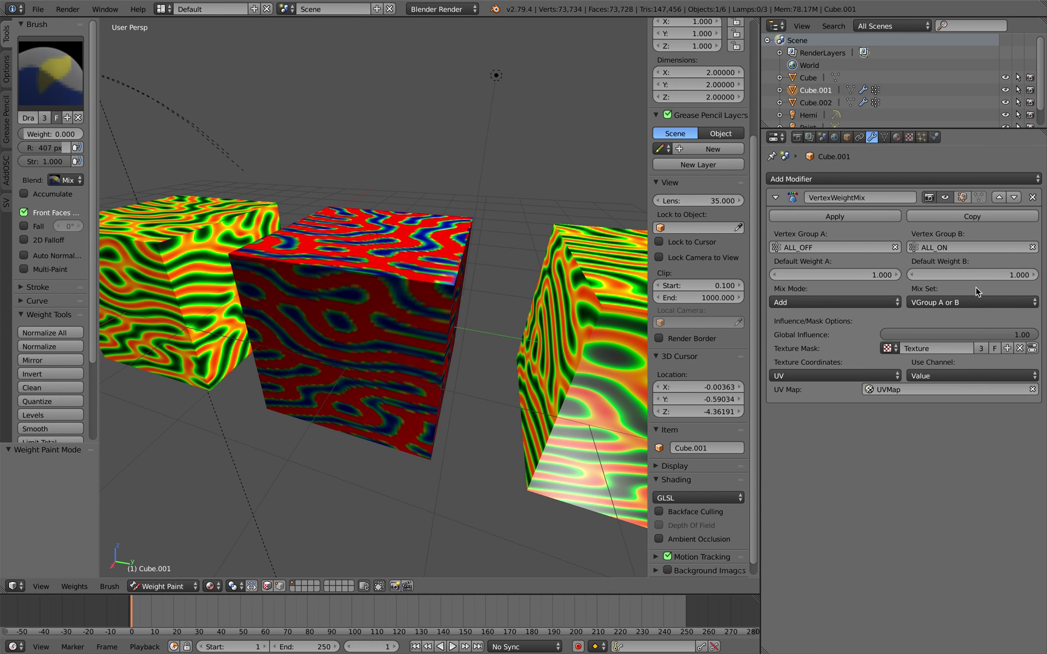
pyautogui.moveTo(1036, 334)
pyautogui.mouseDown()
pyautogui.moveTo(910, 334)
pyautogui.moveTo(1038, 335)
pyautogui.mouseUp()
pyautogui.moveTo(302, 254)
pyautogui.mouseDown(button='middle')
pyautogui.moveTo(343, 220)
pyautogui.moveTo(306, 260)
pyautogui.mouseUp(button='middle')
# Compare the VertexWeightMix mix modes, including Multiply and Difference, on the middle cube and finish on Average.
pyautogui.click(849, 303)
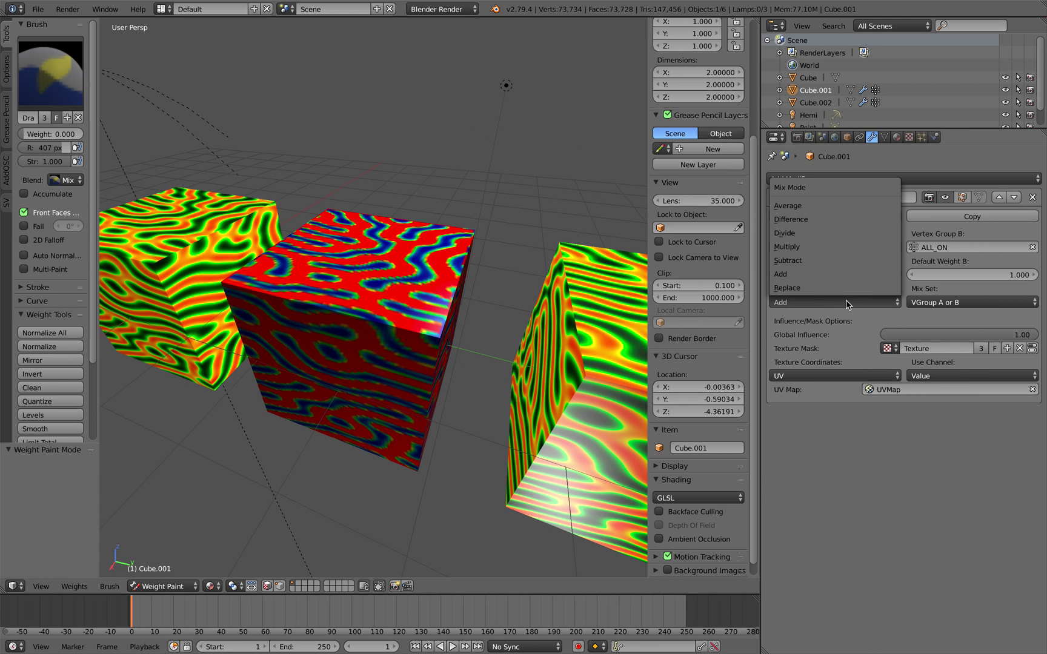
pyautogui.click(849, 304)
pyautogui.keyDown('ctrl'); pyautogui.scroll(-5, 847, 303); pyautogui.keyUp('ctrl')
pyautogui.keyDown('ctrl'); pyautogui.scroll(1, 848, 305); pyautogui.keyUp('ctrl')
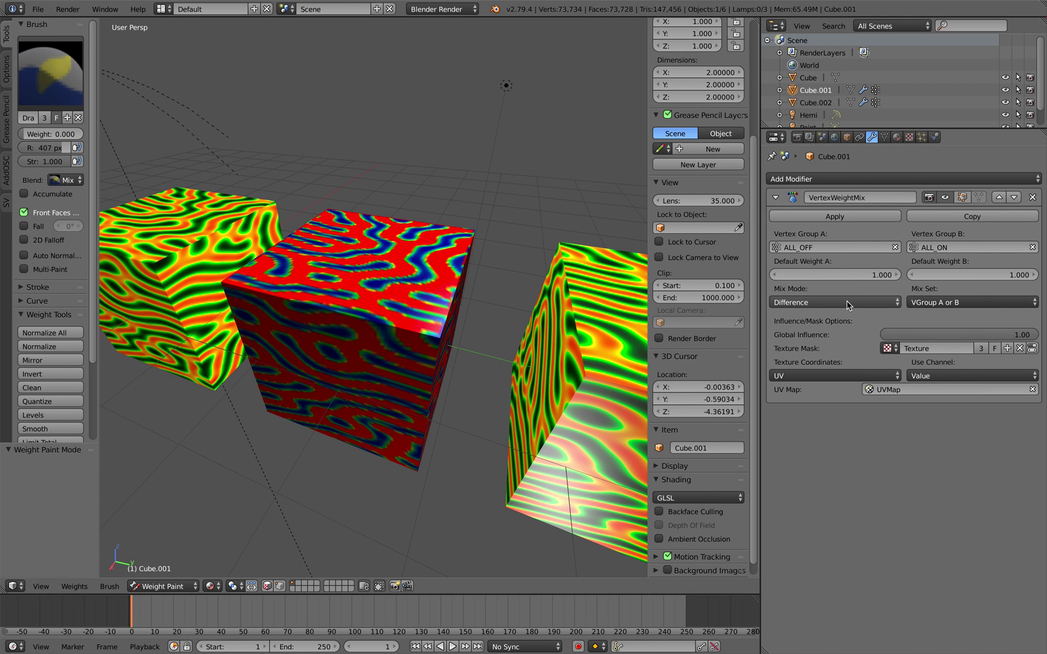
pyautogui.keyDown('ctrl'); pyautogui.scroll(-1, 847, 305); pyautogui.keyUp('ctrl')
pyautogui.moveTo(534, 280); pyautogui.dragTo(448, 278, button='middle')
pyautogui.click(816, 303)
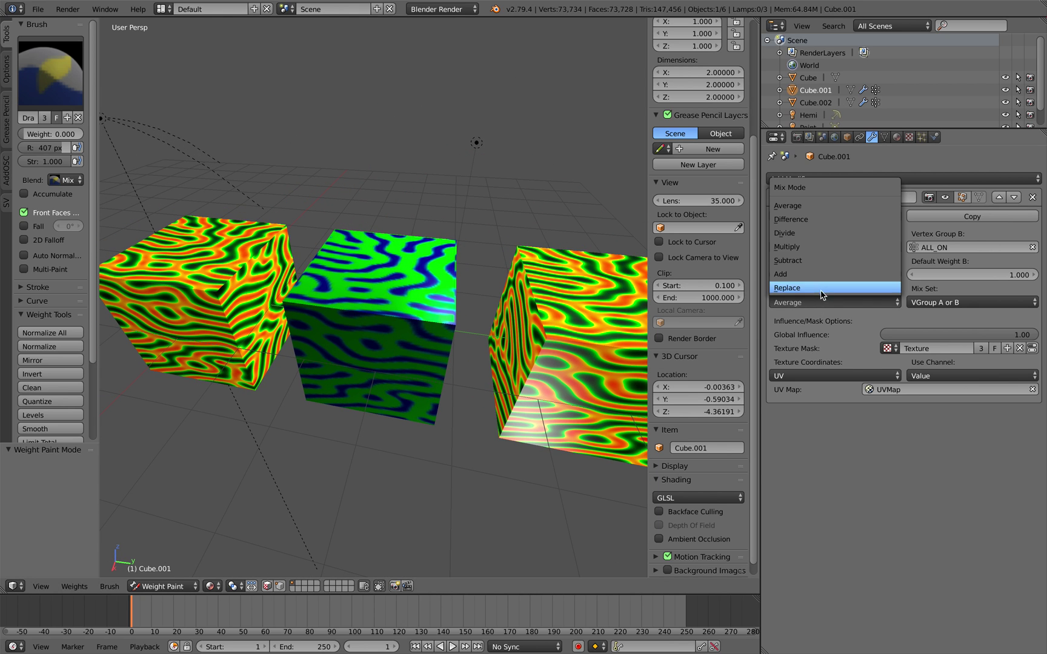
pyautogui.click(821, 248)
pyautogui.keyDown('ctrl'); pyautogui.scroll(-3, 829, 302); pyautogui.keyUp('ctrl')
pyautogui.keyDown('ctrl'); pyautogui.scroll(1, 829, 303); pyautogui.keyUp('ctrl')
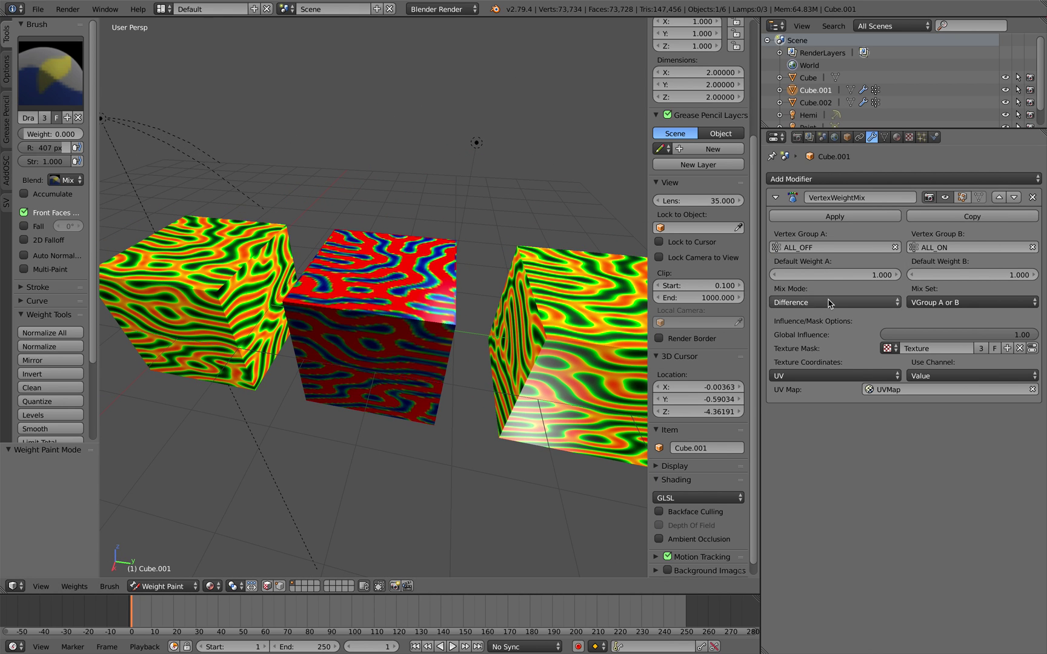
pyautogui.keyDown('ctrl'); pyautogui.scroll(-1, 830, 303); pyautogui.keyUp('ctrl')
# Add a Mask modifier to the middle cube and set its vertex group to ALL_ON.
pyautogui.click(809, 179)
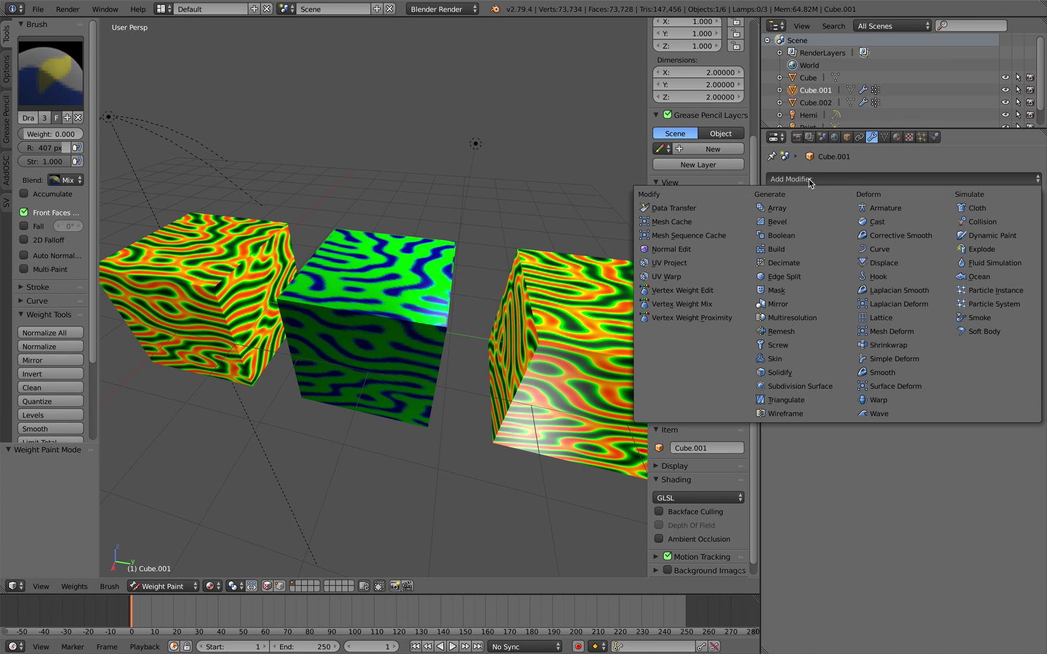
pyautogui.click(815, 294)
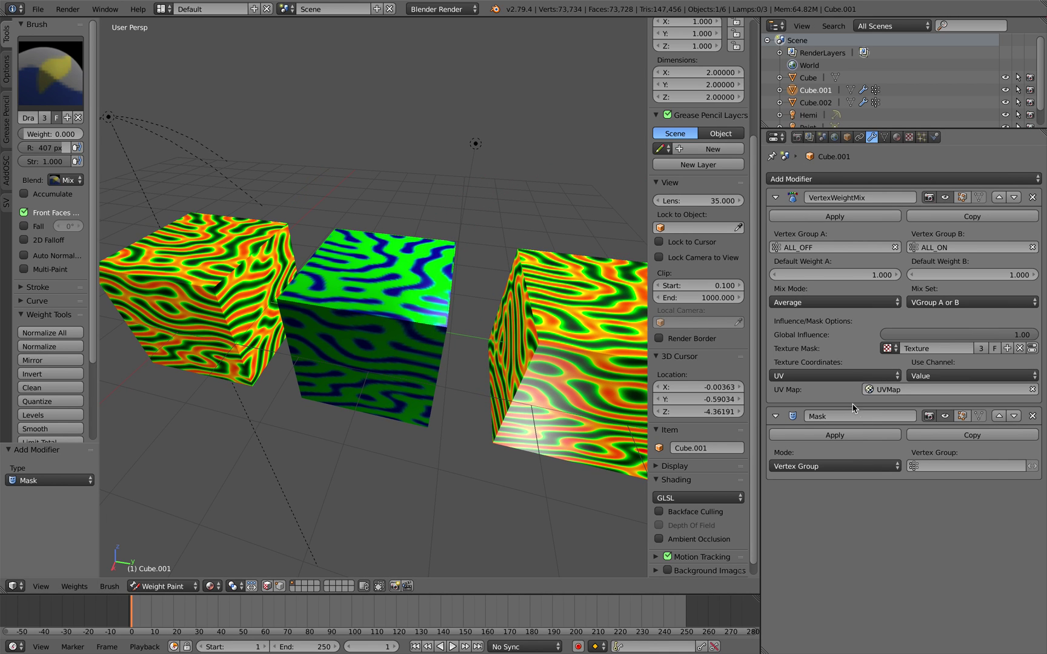
pyautogui.click(916, 464)
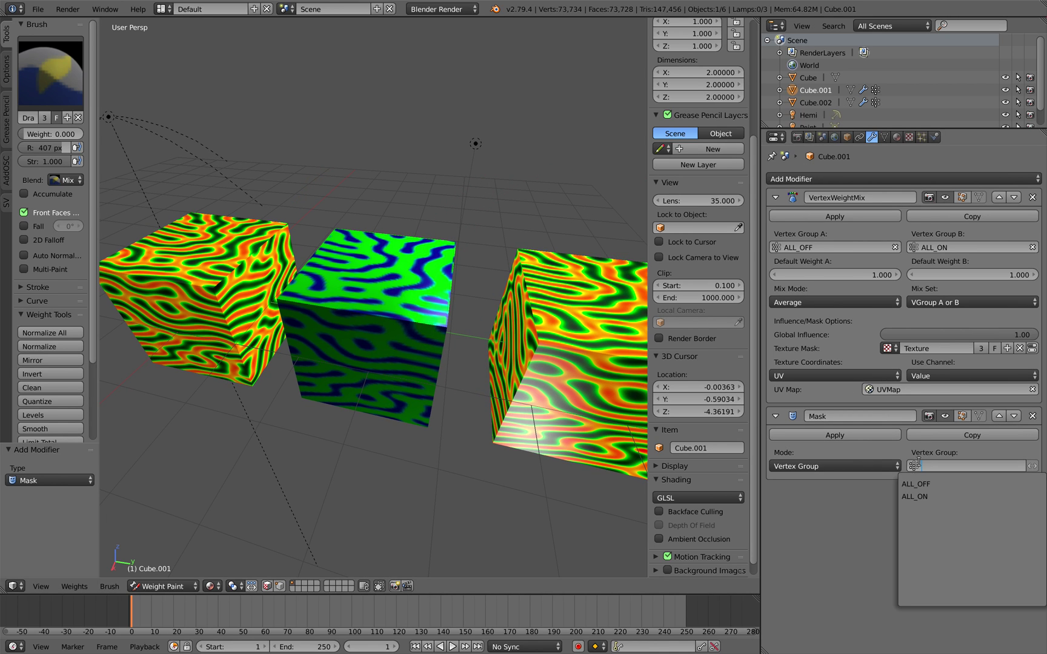
pyautogui.click(930, 497)
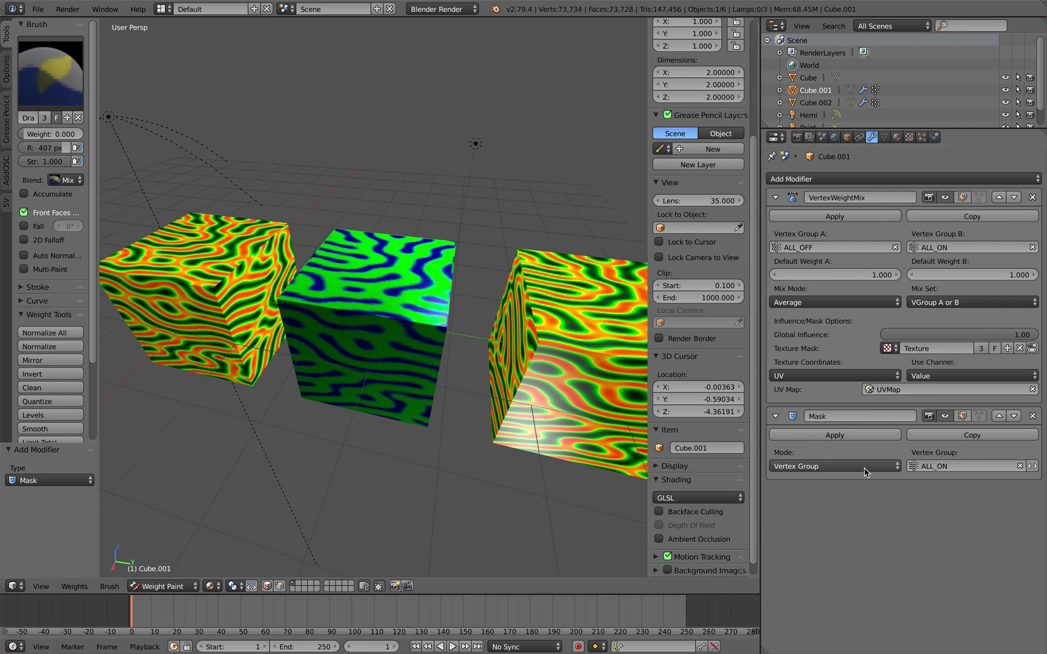
pyautogui.click(855, 376)
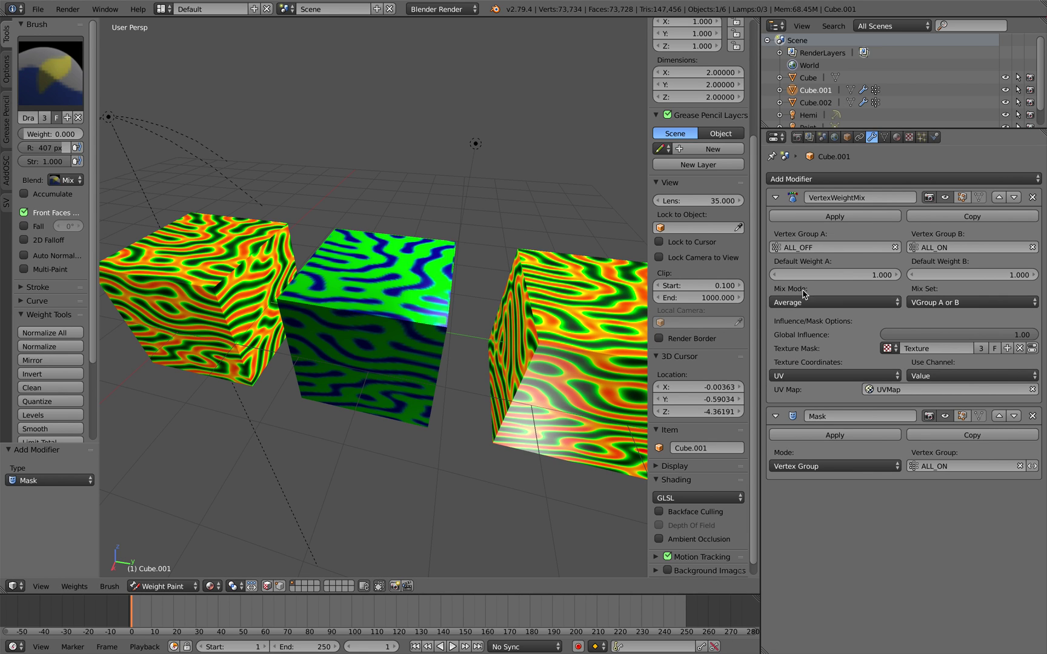
# Set the mix mode to Difference and test Global Influence and both default weights, returning each to 1.
pyautogui.click(803, 301)
pyautogui.click(815, 220)
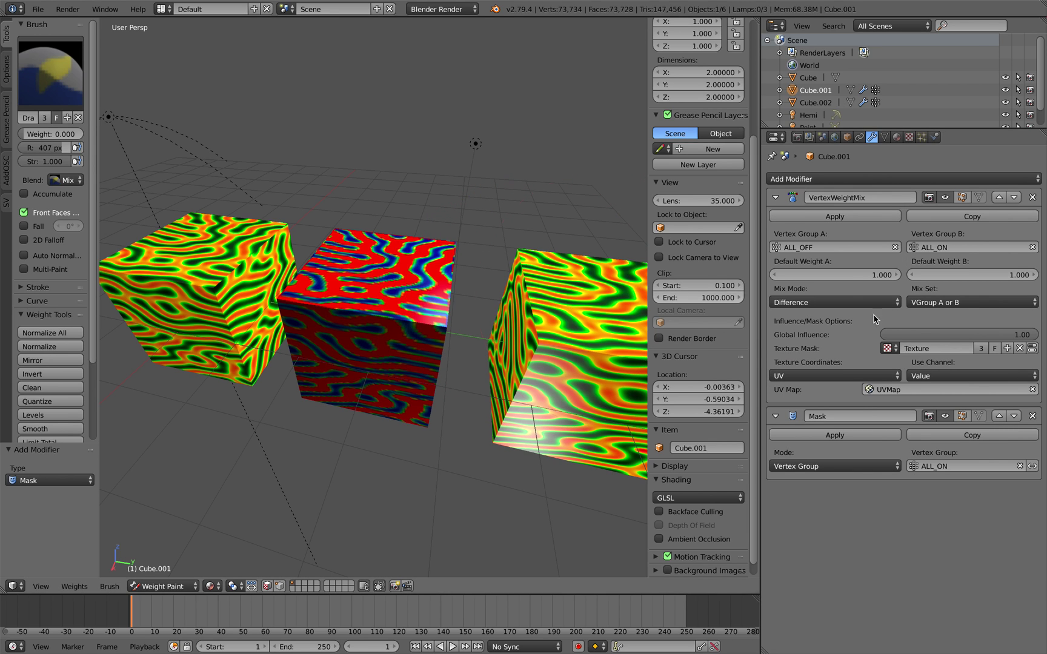
pyautogui.moveTo(976, 335); pyautogui.dragTo(1041, 327)
pyautogui.moveTo(975, 275); pyautogui.dragTo(1037, 275)
pyautogui.moveTo(827, 274); pyautogui.dragTo(852, 274)
# Switch the Mask modifier's vertex group between ALL_OFF and ALL_ON, leaving it on ALL_OFF.
pyautogui.click(834, 464)
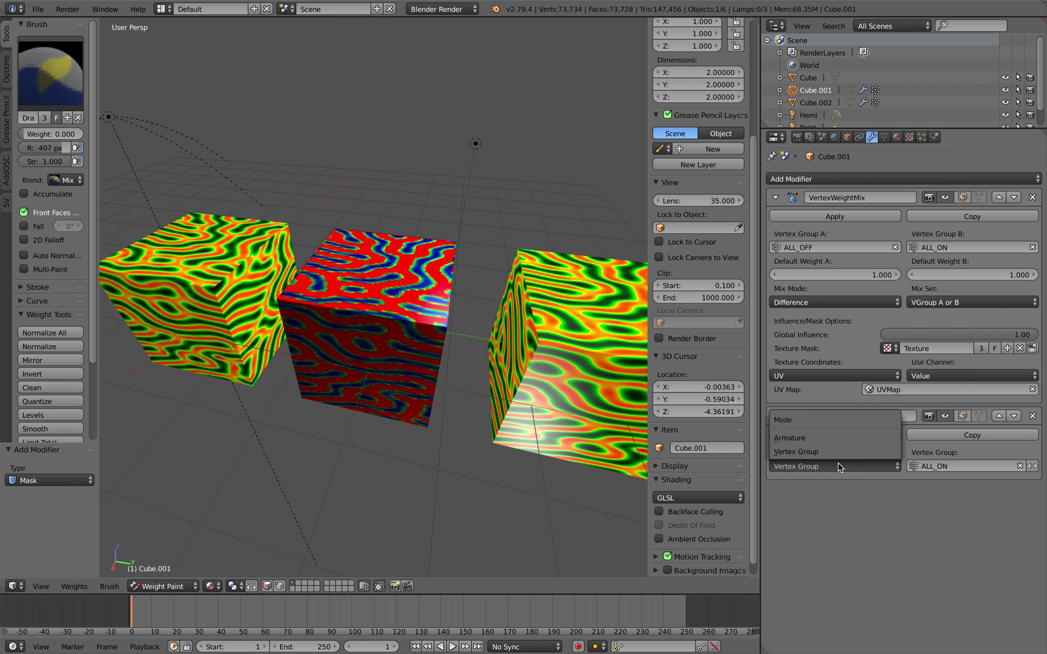
pyautogui.click(924, 467)
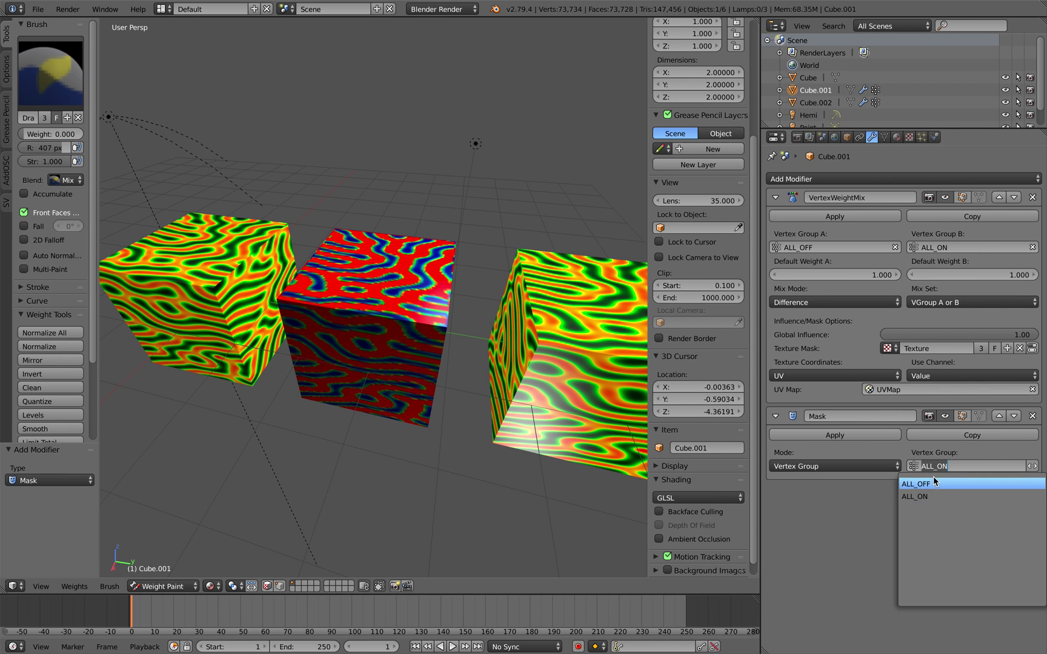
pyautogui.click(935, 483)
pyautogui.click(935, 470)
pyautogui.click(938, 496)
pyautogui.click(938, 467)
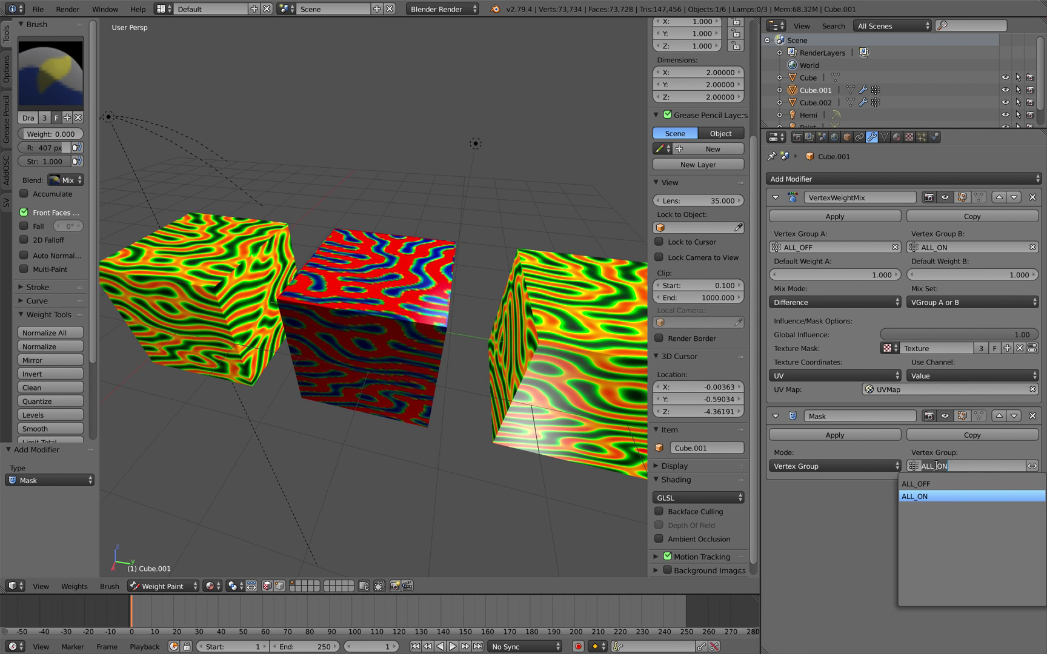
pyautogui.click(938, 483)
# Step the VertexWeightMix mix mode from Replace through Multiply to Average while the mask uses ALL_OFF.
pyautogui.scroll(2, 581, 393)
pyautogui.moveTo(581, 394); pyautogui.dragTo(559, 401, button='middle')
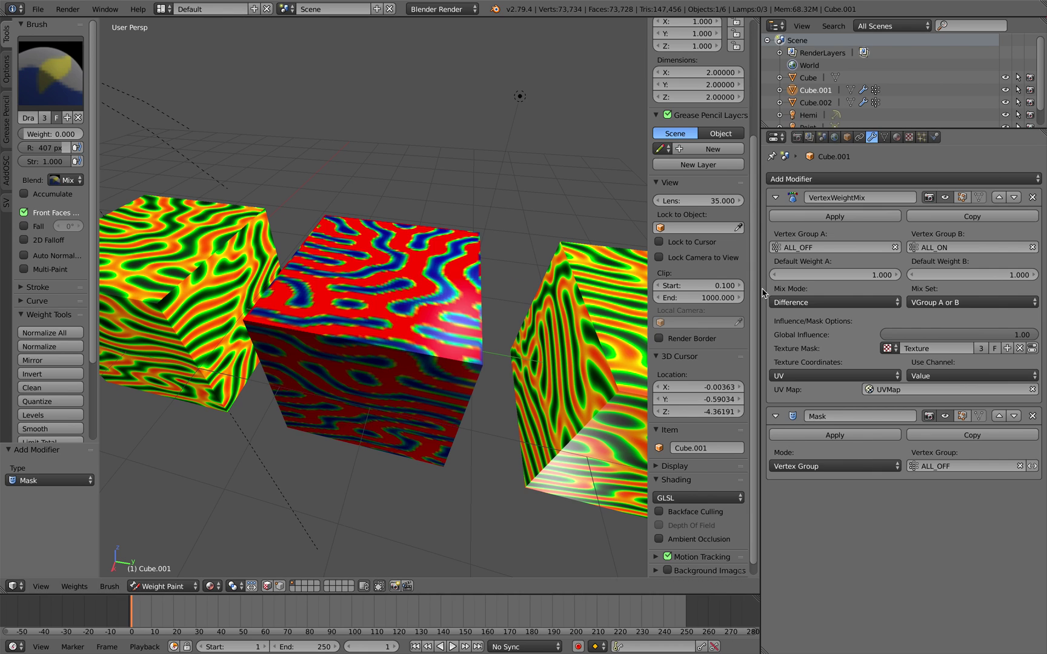
pyautogui.click(836, 306)
pyautogui.click(836, 286)
pyautogui.keyDown('ctrl'); pyautogui.scroll(-3, 838, 304); pyautogui.keyUp('ctrl')
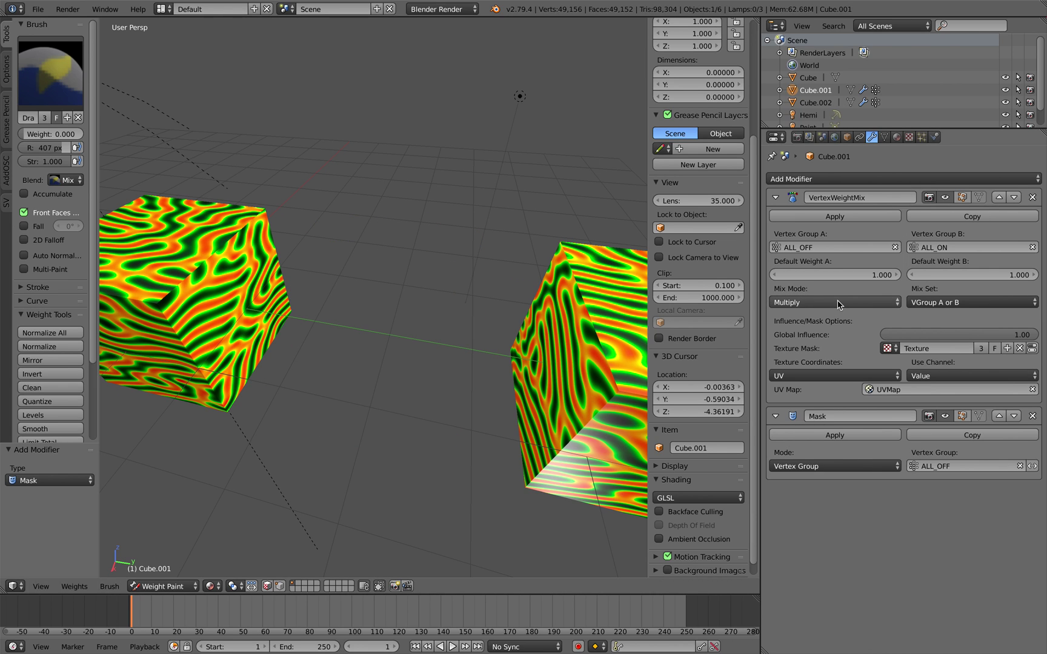
pyautogui.keyDown('ctrl'); pyautogui.scroll(-2, 838, 304); pyautogui.keyUp('ctrl')
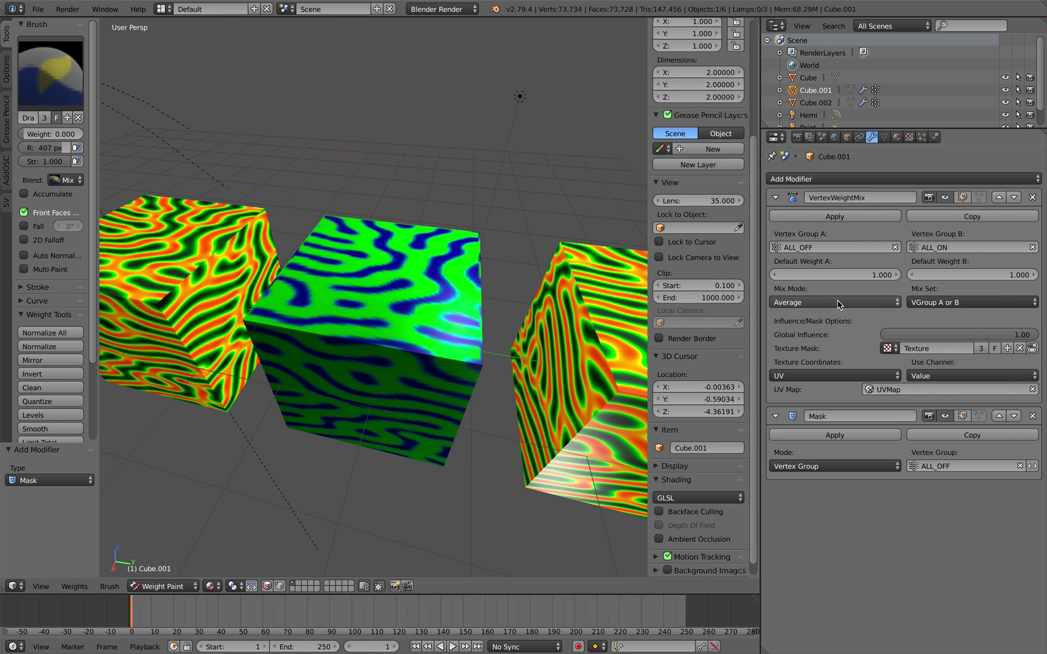
# Vary Global Influence and return it to 1.00, then try VGroup A and B and VGroup A as the mix set.
pyautogui.moveTo(1006, 334); pyautogui.dragTo(1034, 335)
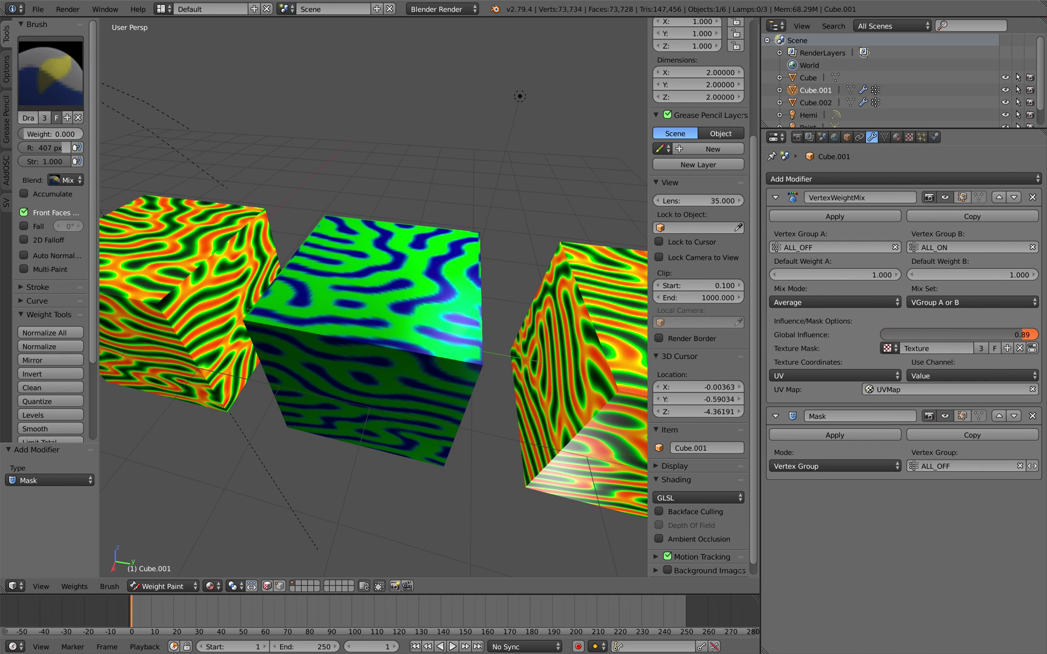
pyautogui.click(964, 303)
pyautogui.click(963, 289)
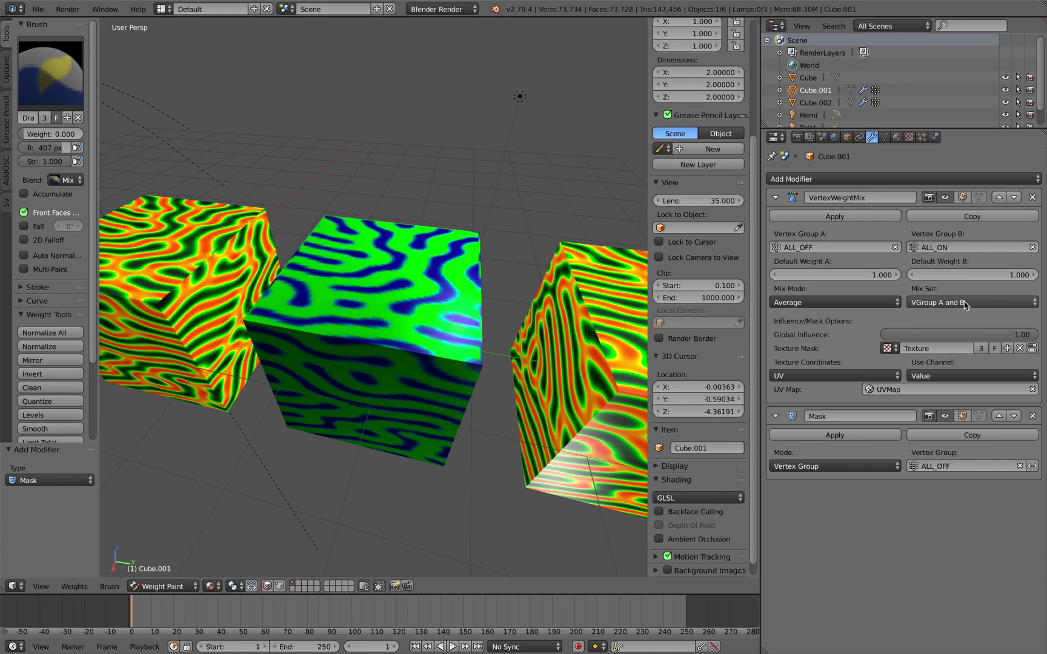
pyautogui.keyDown('ctrl'); pyautogui.scroll(1, 964, 302); pyautogui.keyUp('ctrl')
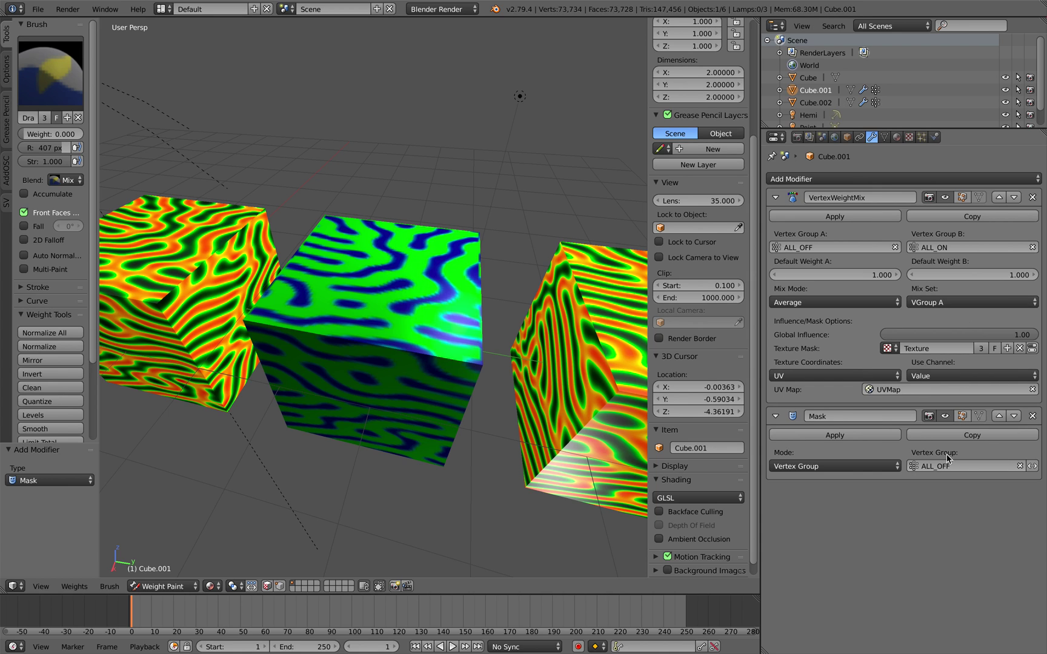
# Try ALL_ON as the Mask modifier's vertex group, switch back to ALL_OFF and inspect the middle cube.
pyautogui.click(932, 466)
pyautogui.click(934, 496)
pyautogui.click(939, 467)
pyautogui.click(941, 486)
pyautogui.moveTo(393, 318); pyautogui.dragTo(430, 314, button='middle')
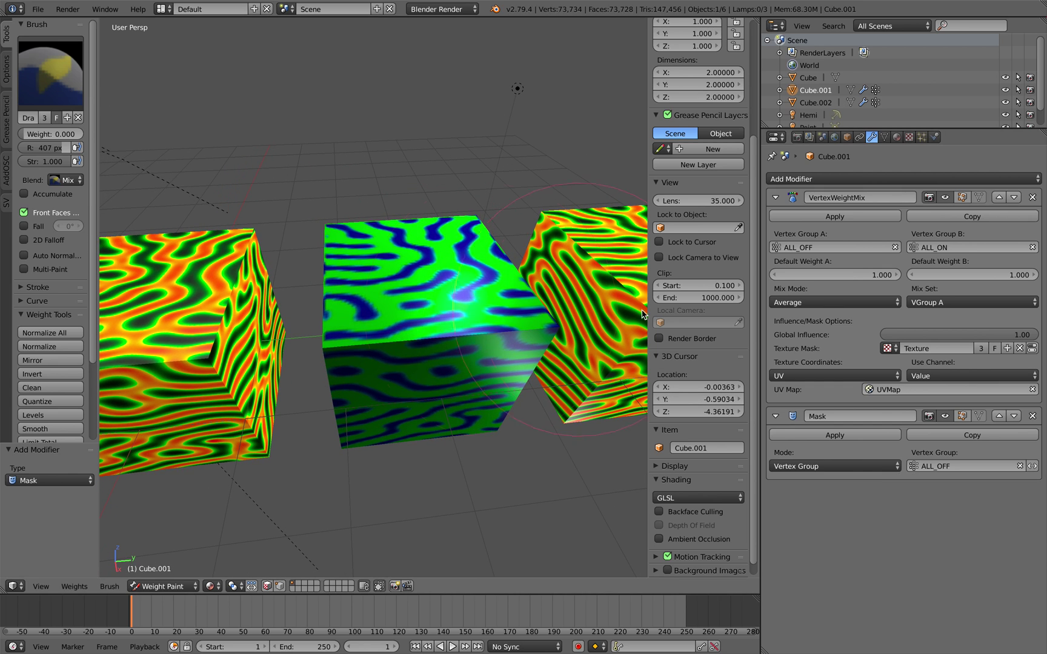
# Test Global Influence and the default weights, restore them to 1, and set the mix set to VGroup A or B.
pyautogui.moveTo(897, 341); pyautogui.dragTo(1037, 341)
pyautogui.moveTo(895, 274); pyautogui.dragTo(886, 274)
pyautogui.moveTo(777, 275); pyautogui.dragTo(909, 276)
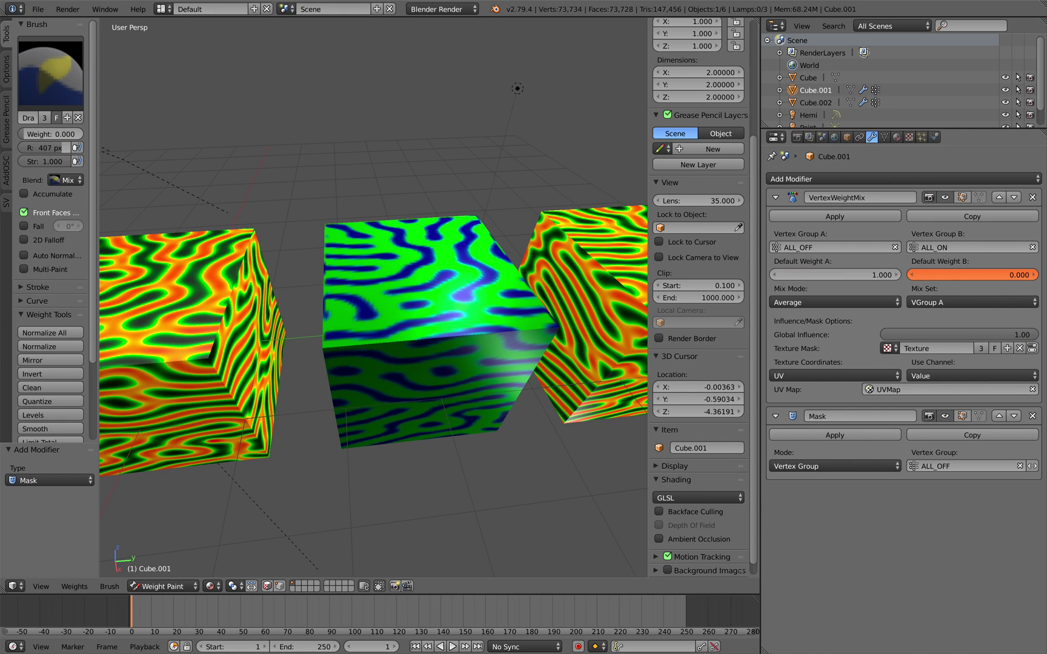
pyautogui.click(938, 302)
pyautogui.click(943, 303)
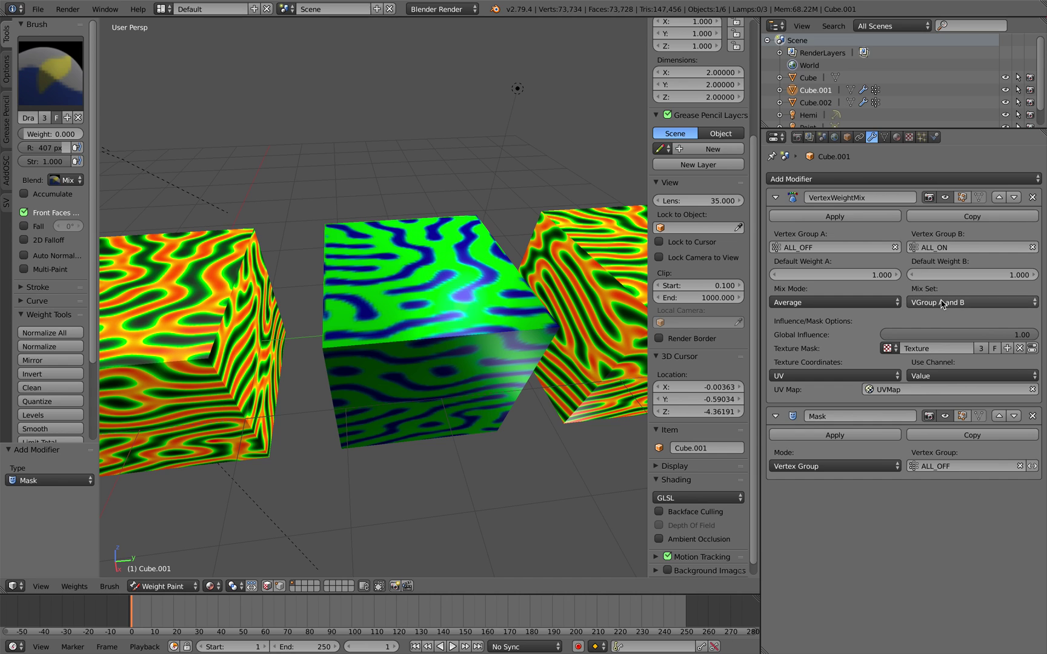
# Cycle the mix mode from Replace to Average, back to Add and again to Average to compare the weights.
pyautogui.click(864, 303)
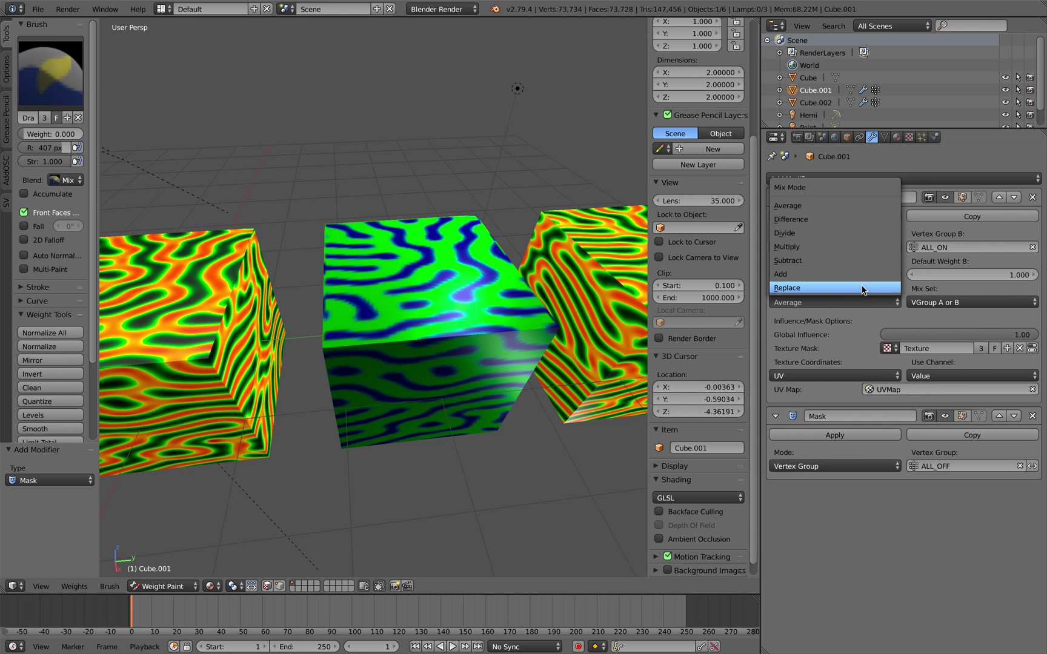
pyautogui.click(865, 289)
pyautogui.keyDown('ctrl'); pyautogui.scroll(-6, 860, 305); pyautogui.keyUp('ctrl')
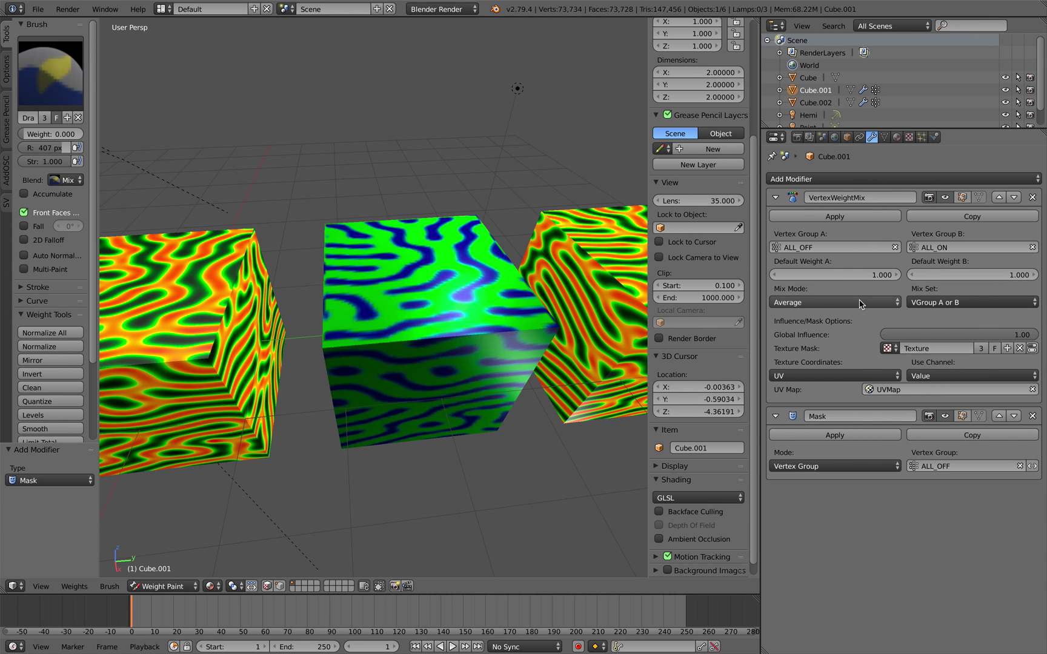
pyautogui.keyDown('ctrl'); pyautogui.scroll(5, 861, 304); pyautogui.keyUp('ctrl')
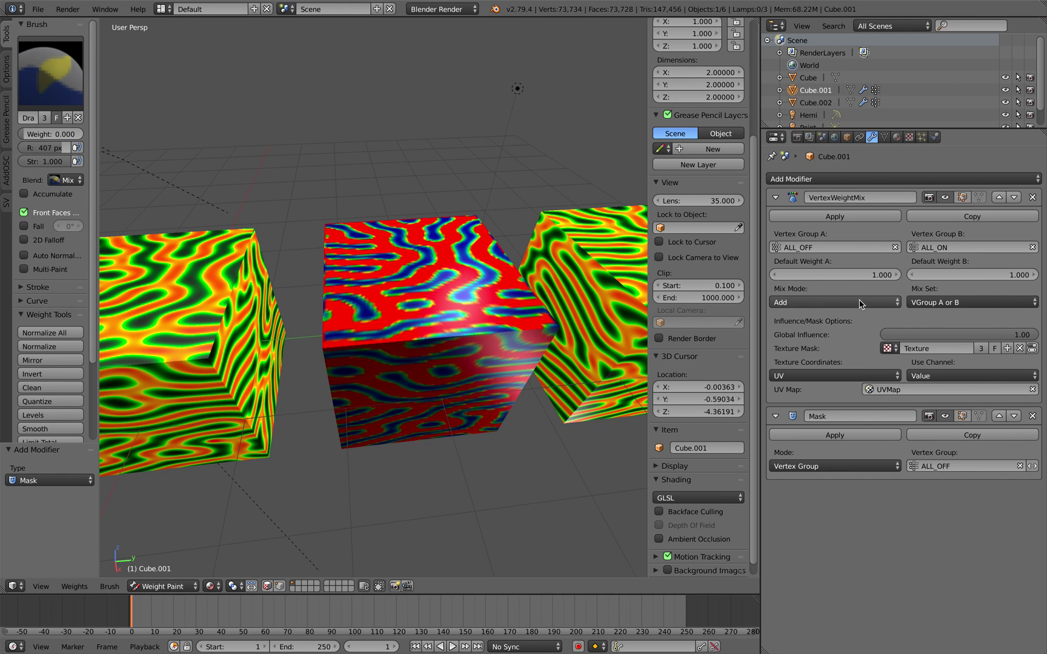
pyautogui.keyDown('ctrl'); pyautogui.scroll(-6, 860, 305); pyautogui.keyUp('ctrl')
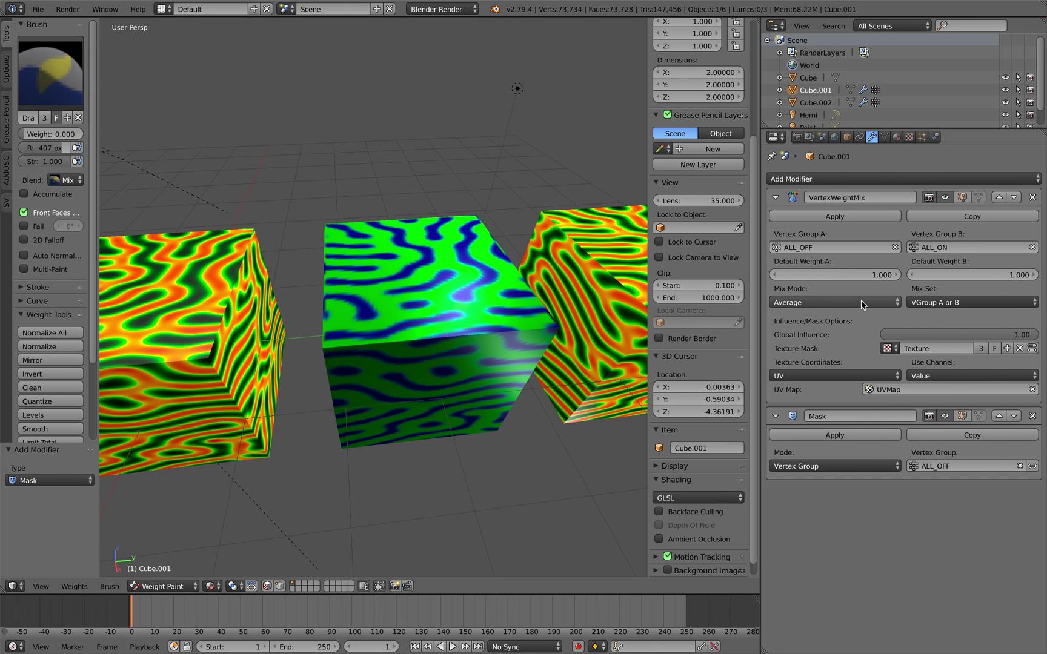
# Add a Vertex Weight Edit modifier to the middle cube and move it above the Mask modifier.
pyautogui.moveTo(622, 375); pyautogui.dragTo(597, 396, button='middle')
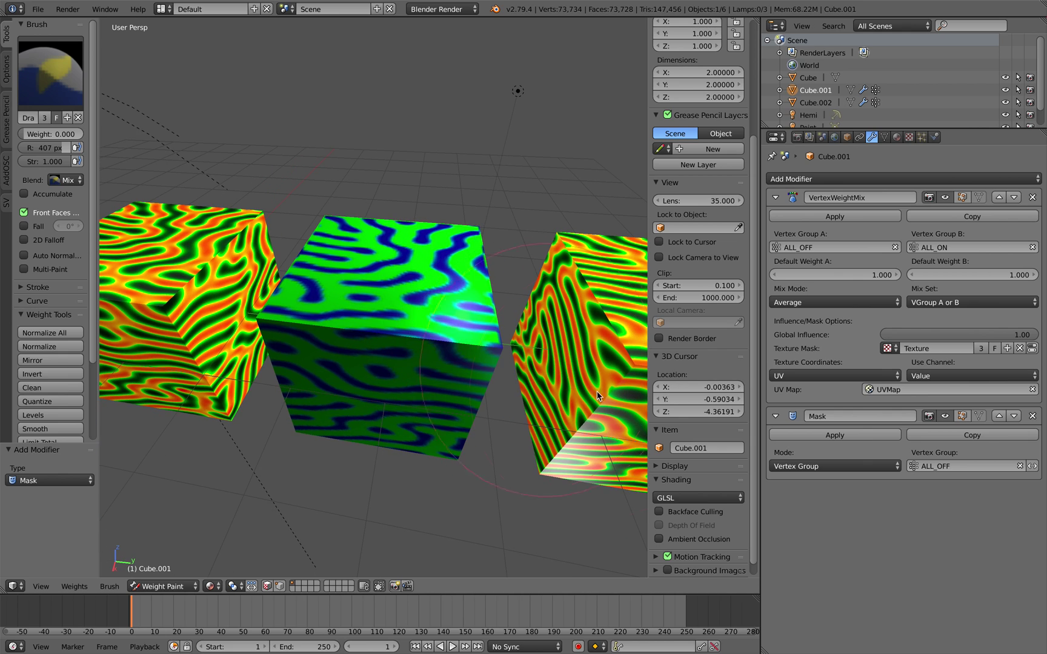
pyautogui.click(824, 469)
pyautogui.click(841, 453)
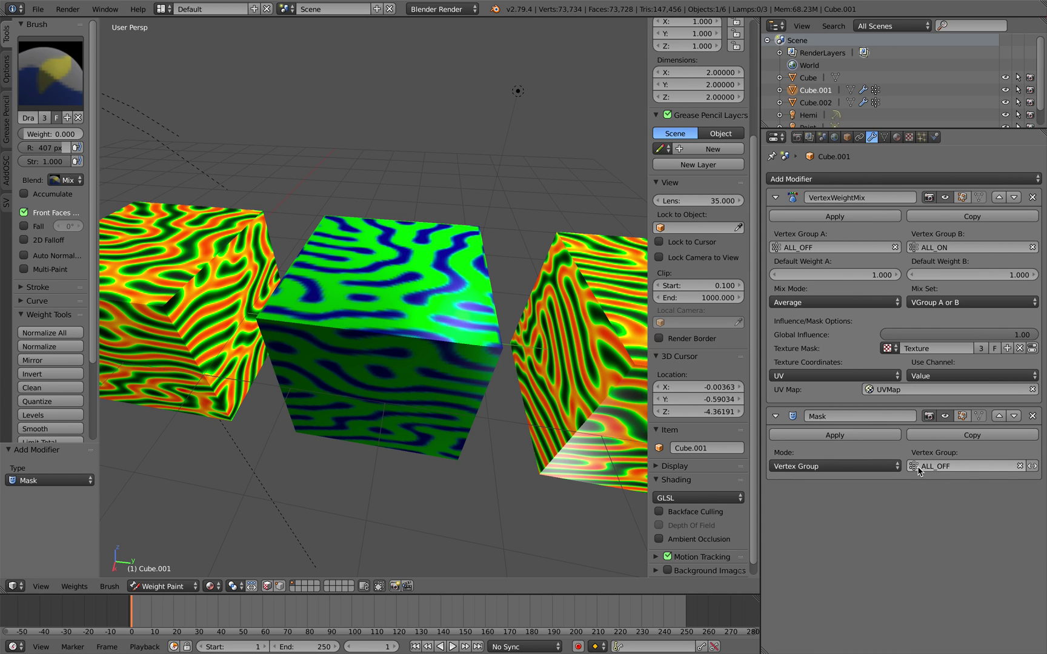
pyautogui.click(850, 182)
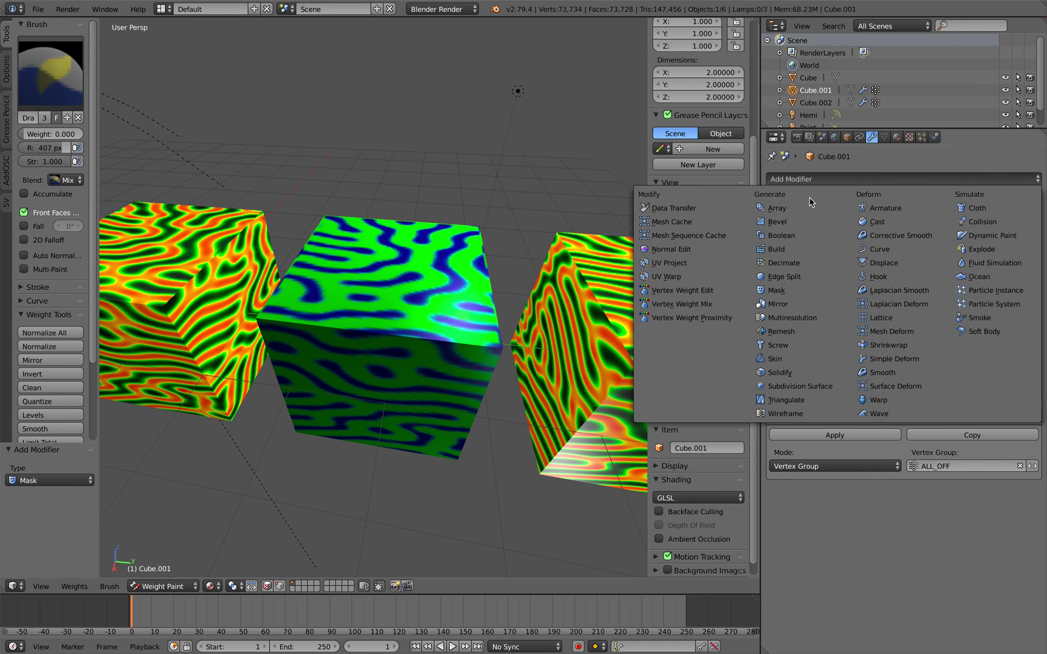
pyautogui.click(730, 292)
pyautogui.click(987, 494)
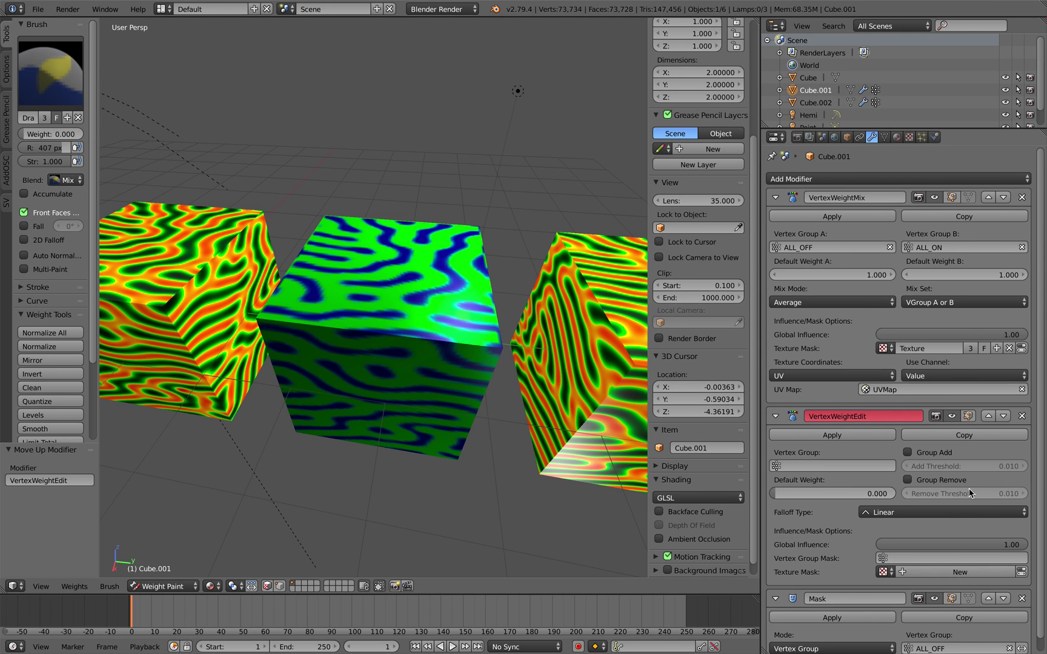
# Set the Vertex Weight Edit add threshold to 0, pick ALL_ON as its vertex group mask, and remove the modifier.
pyautogui.scroll(-1, 871, 474)
pyautogui.click(907, 453)
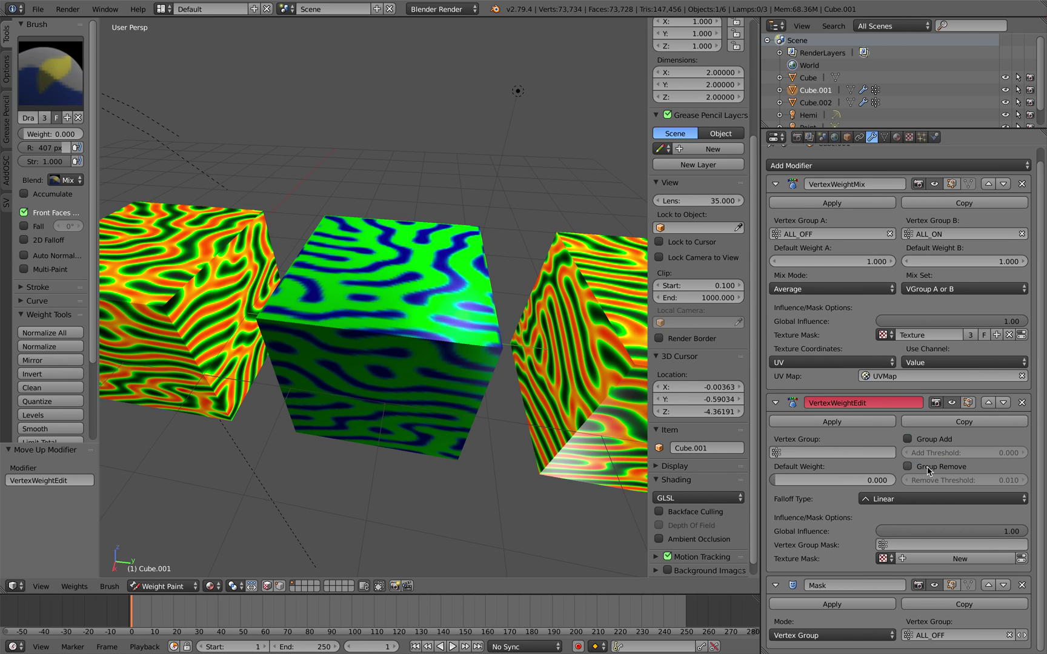
pyautogui.click(930, 465)
pyautogui.click(925, 467)
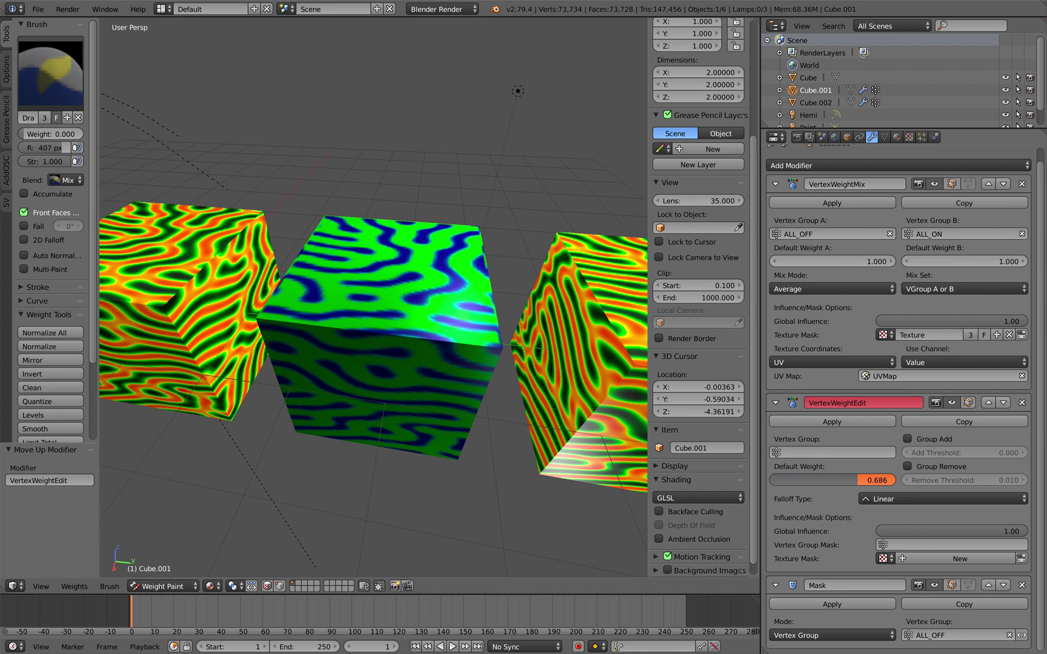
pyautogui.click(891, 480)
pyautogui.click(933, 545)
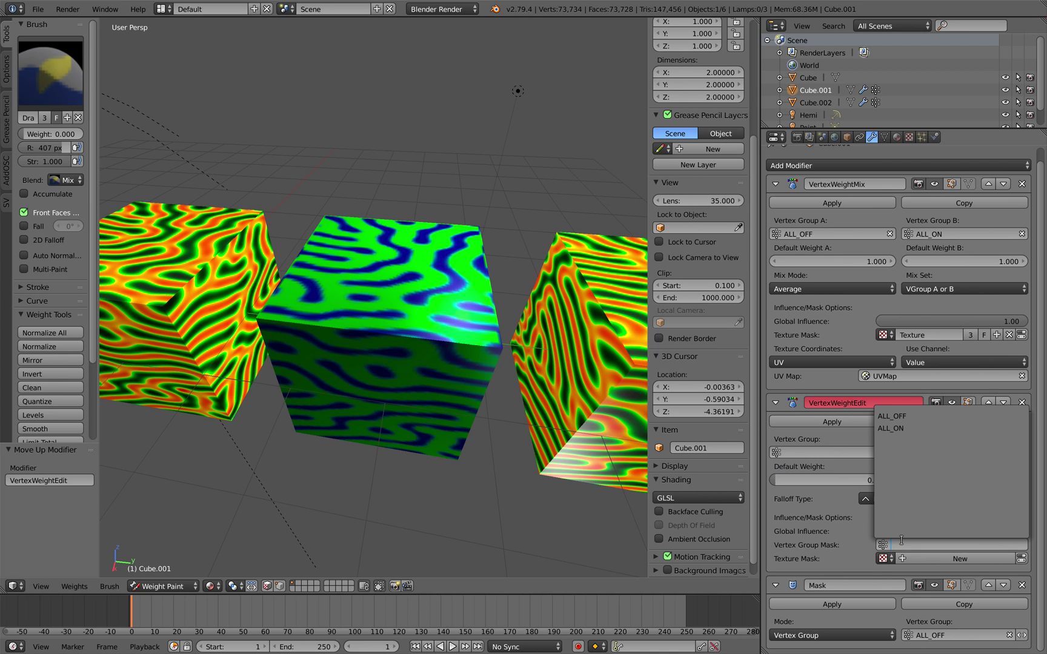
pyautogui.click(901, 431)
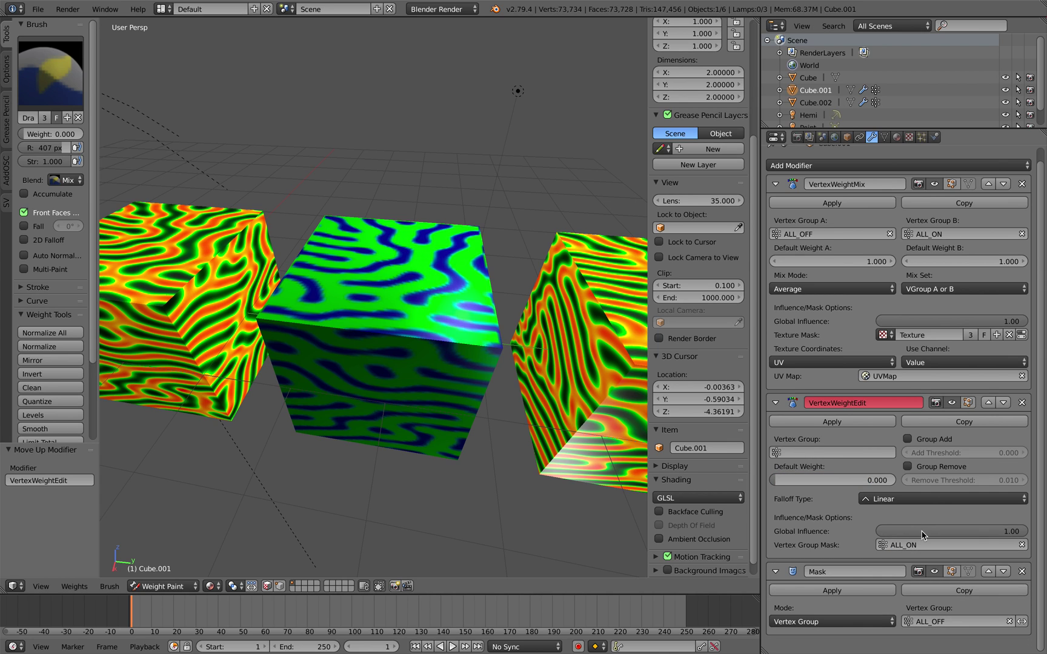
pyautogui.click(1022, 403)
# Change the mix mode of the middle cube's VertexWeightMix modifier to Replace.
pyautogui.moveTo(477, 418); pyautogui.dragTo(463, 412, button='middle')
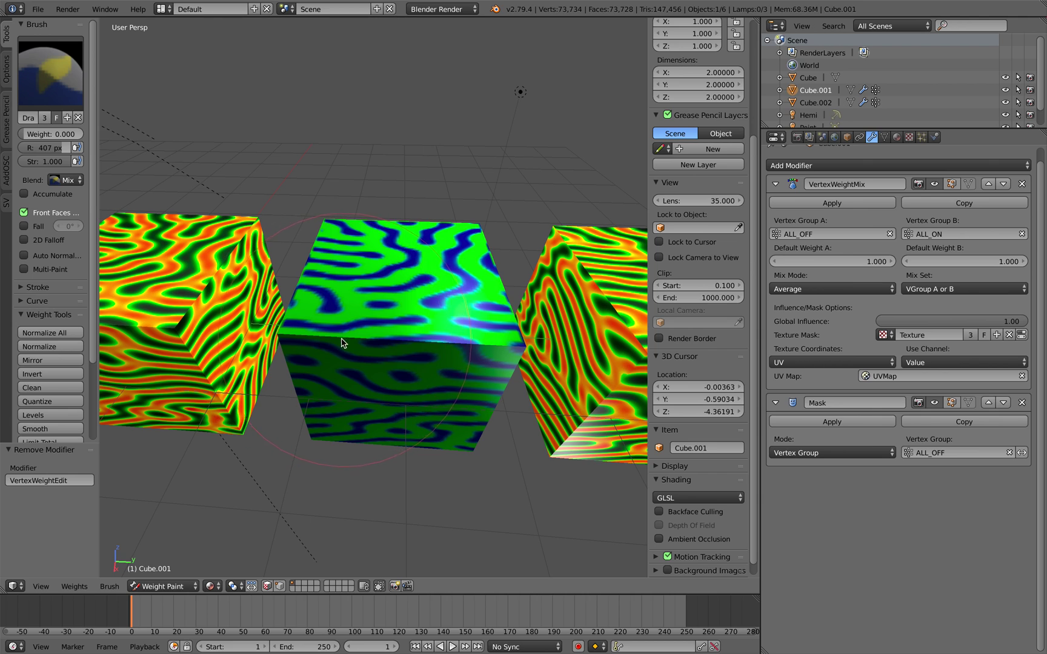
pyautogui.moveTo(342, 343); pyautogui.dragTo(363, 332, button='middle')
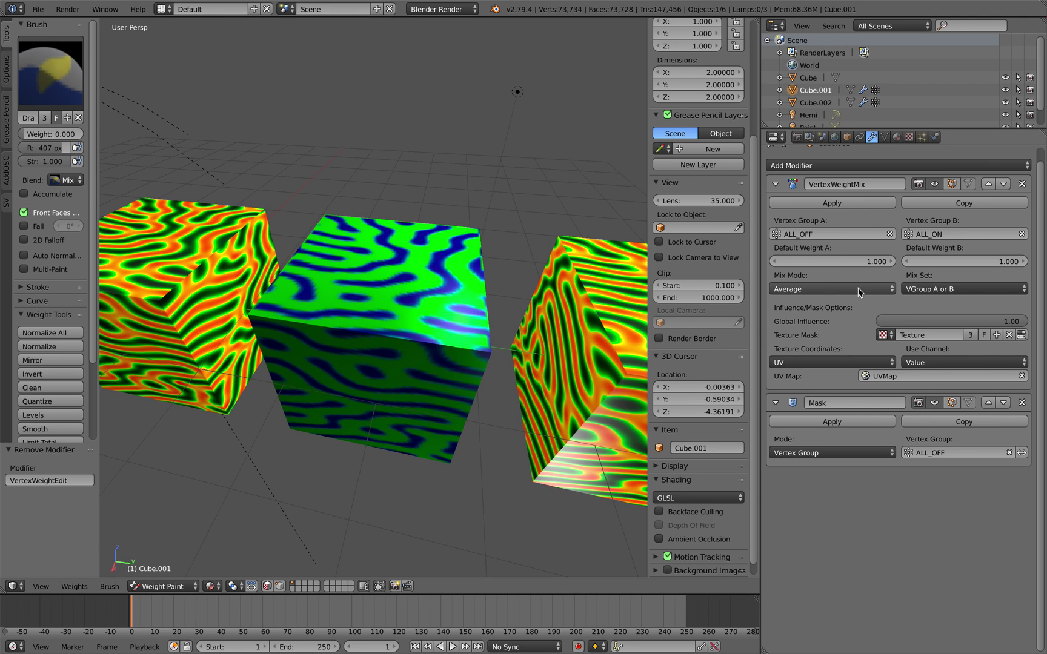
pyautogui.keyDown('ctrl'); pyautogui.scroll(-1, 859, 293); pyautogui.keyUp('ctrl')
pyautogui.moveTo(914, 321); pyautogui.dragTo(914, 322)
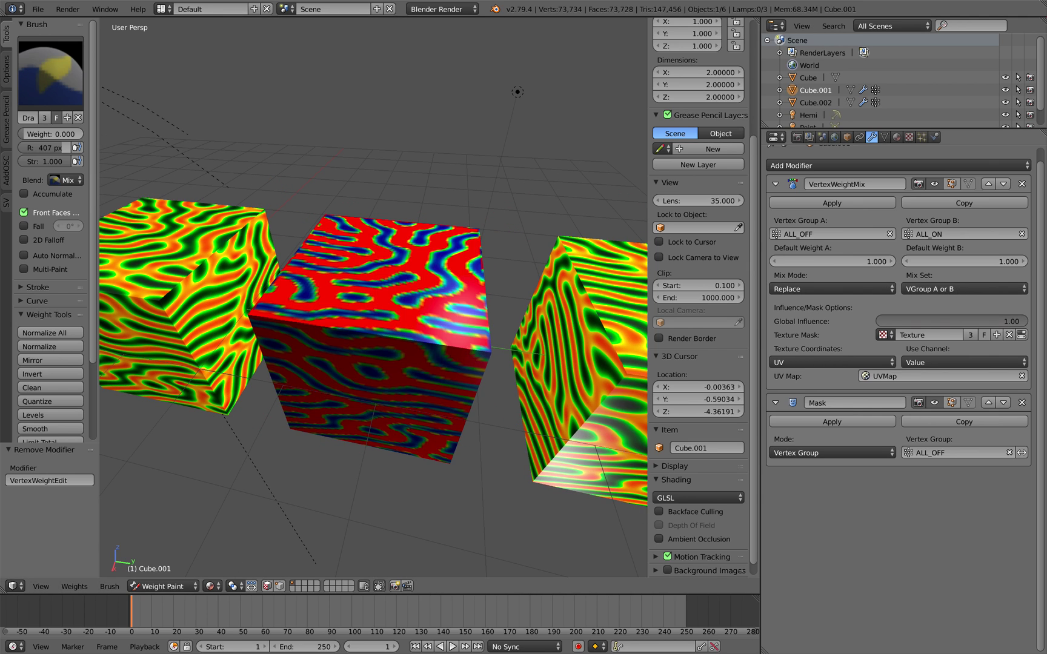
# Test a Global Influence of 2 on the VertexWeightMix modifier and restore it to 1.
pyautogui.click(992, 321)
pyautogui.write('2')
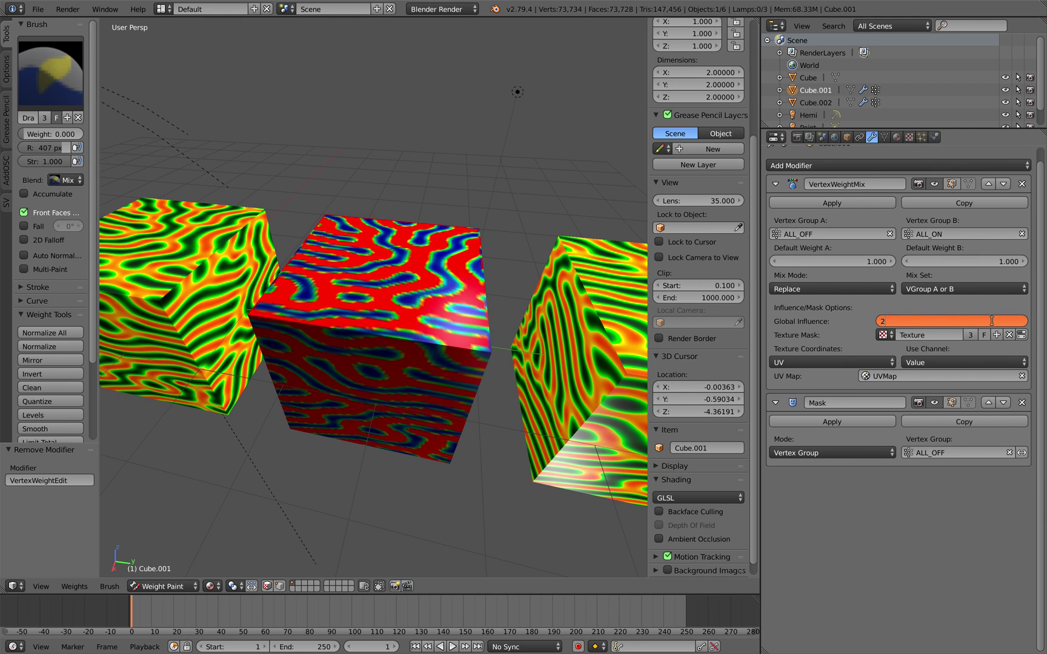
pyautogui.press('Return')
pyautogui.click(972, 320)
pyautogui.write('1')
pyautogui.press('Return')
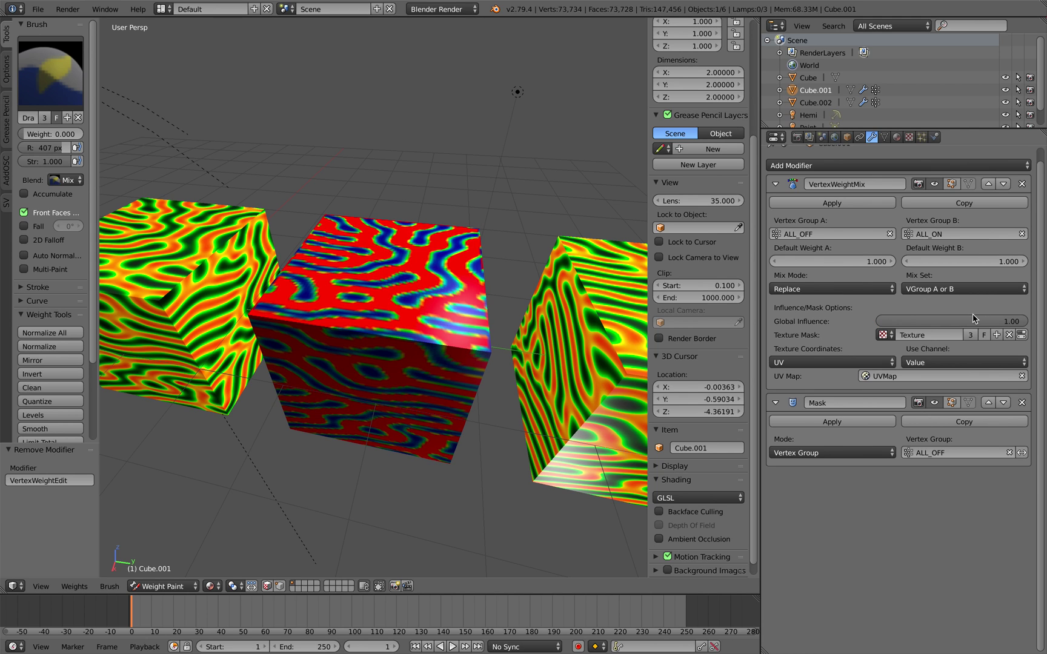
# Test Global Influence at 4 and 5, sweep it down to -4.90 and set it to 0.18.
pyautogui.click(971, 321)
pyautogui.write('4')
pyautogui.press('Return')
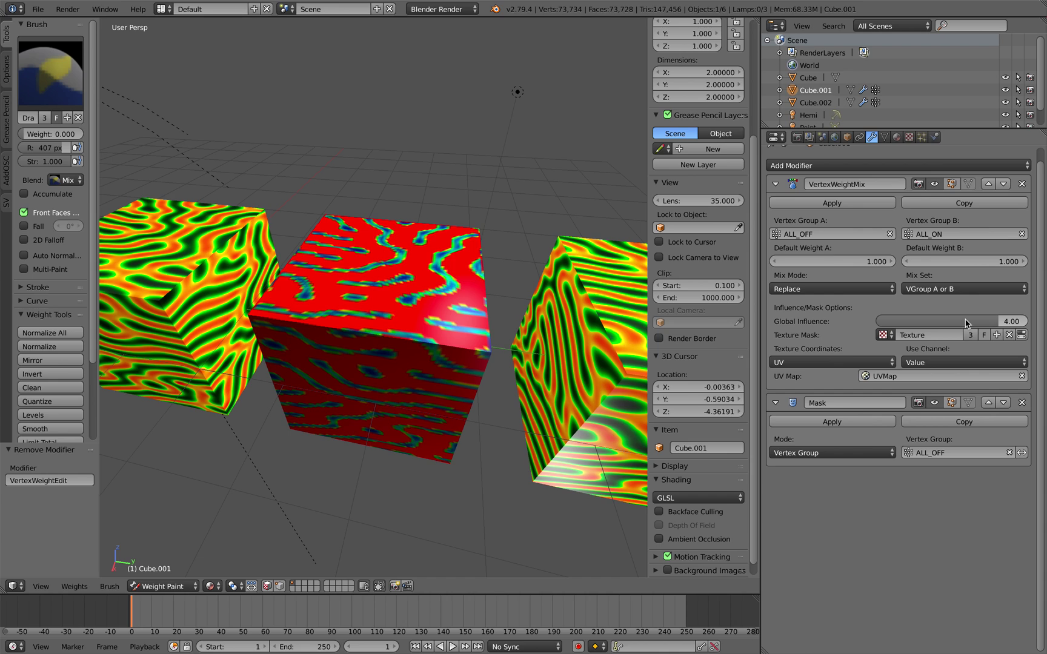
pyautogui.moveTo(966, 323); pyautogui.dragTo(1015, 319)
pyautogui.click(1015, 319)
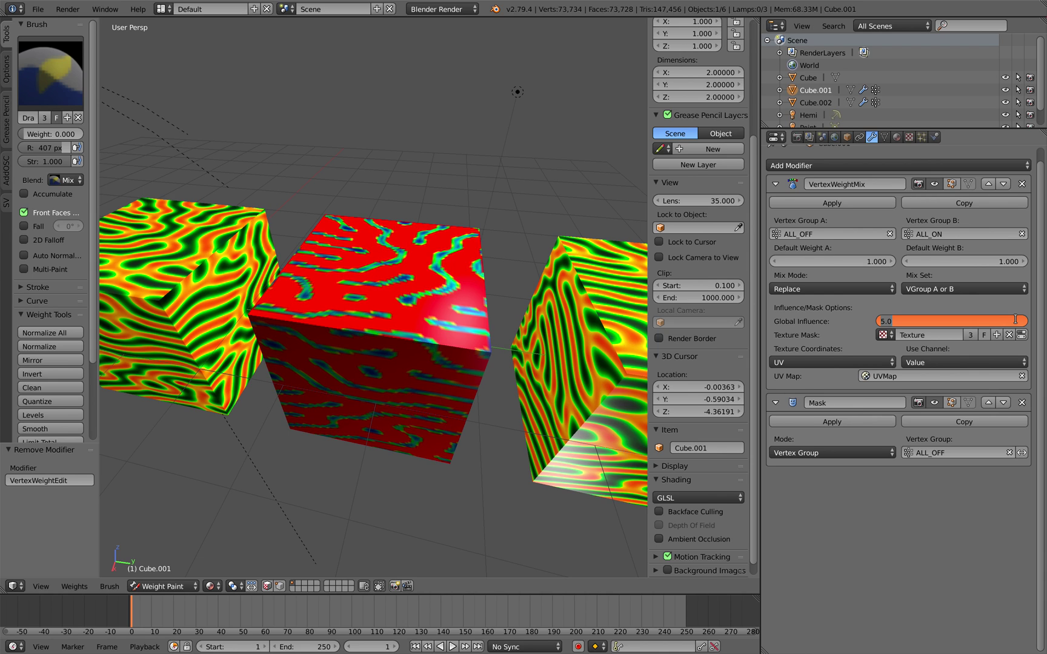
pyautogui.press('Return')
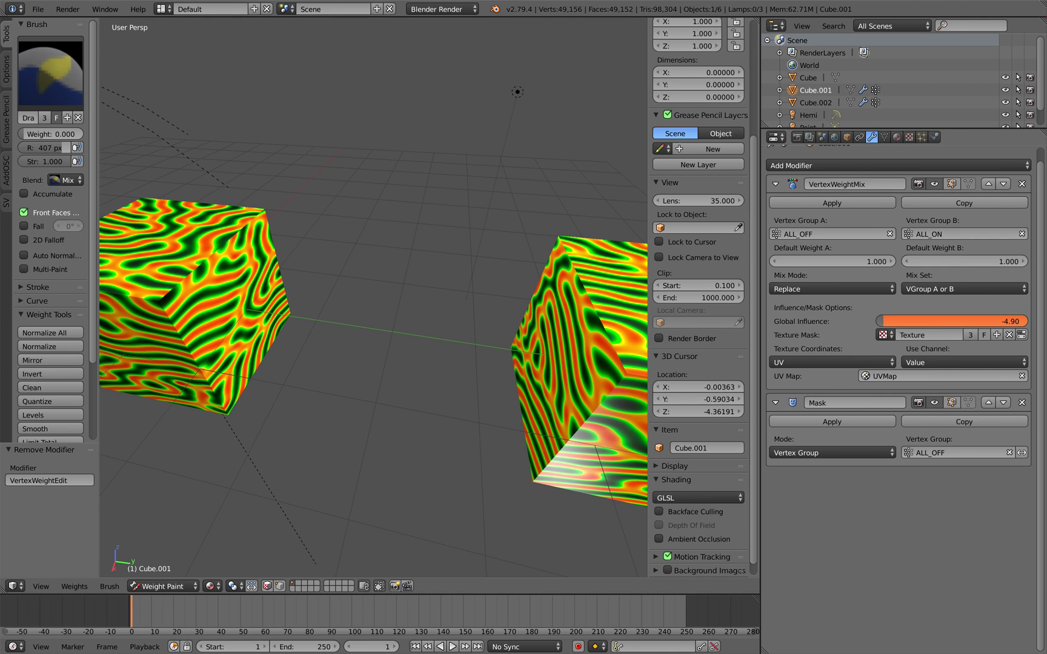
pyautogui.moveTo(891, 321); pyautogui.dragTo(1018, 321)
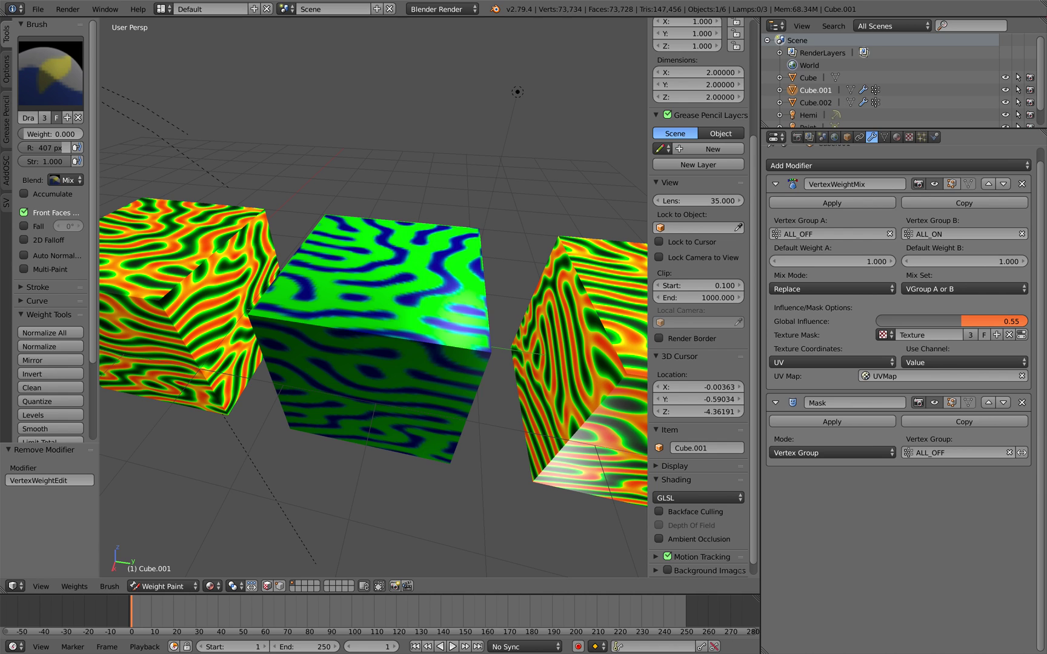
pyautogui.moveTo(1018, 322); pyautogui.dragTo(1000, 321)
# Set the Mask modifier's vertex group to ALL_ON, lower Global Influence to 0.05 and return it to 1.
pyautogui.click(934, 453)
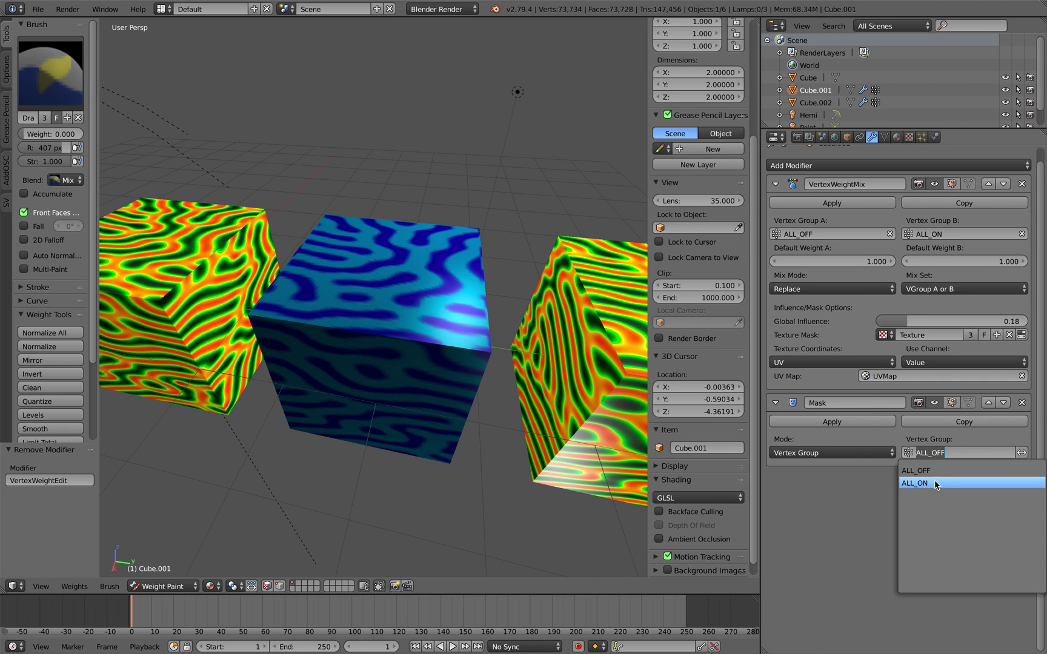
pyautogui.click(933, 477)
pyautogui.moveTo(936, 321); pyautogui.dragTo(905, 324)
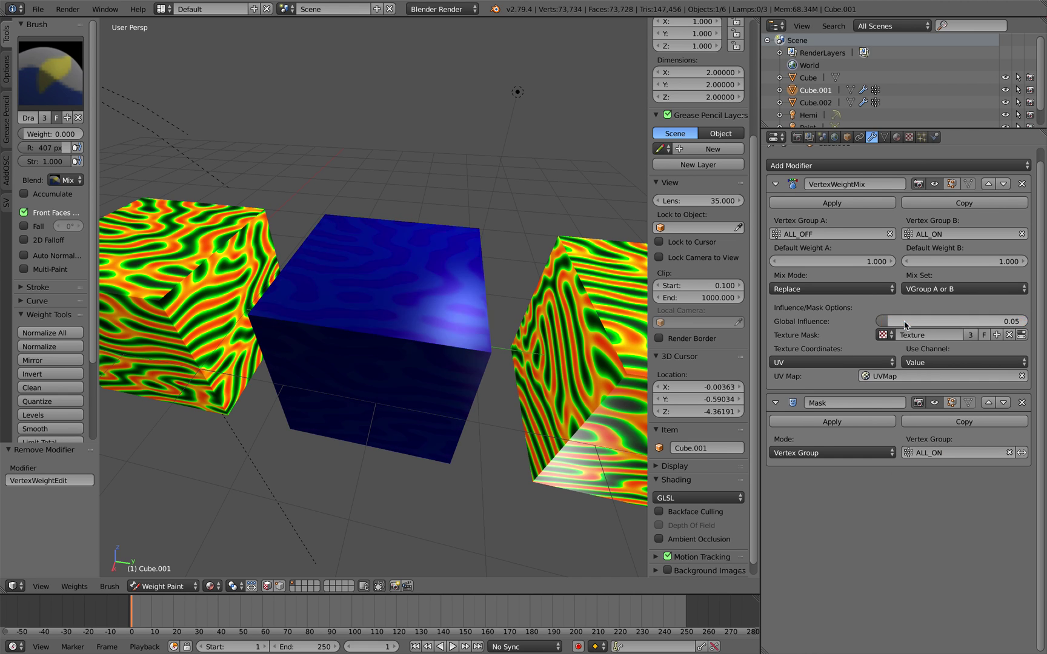
pyautogui.click(906, 322)
pyautogui.write('1')
pyautogui.press('Return')
# Inspect the weight pattern on the middle cube from several angles and compare it with the neighbouring cubes.
pyautogui.moveTo(375, 342); pyautogui.dragTo(449, 342, button='middle')
pyautogui.scroll(-4, 449, 342)
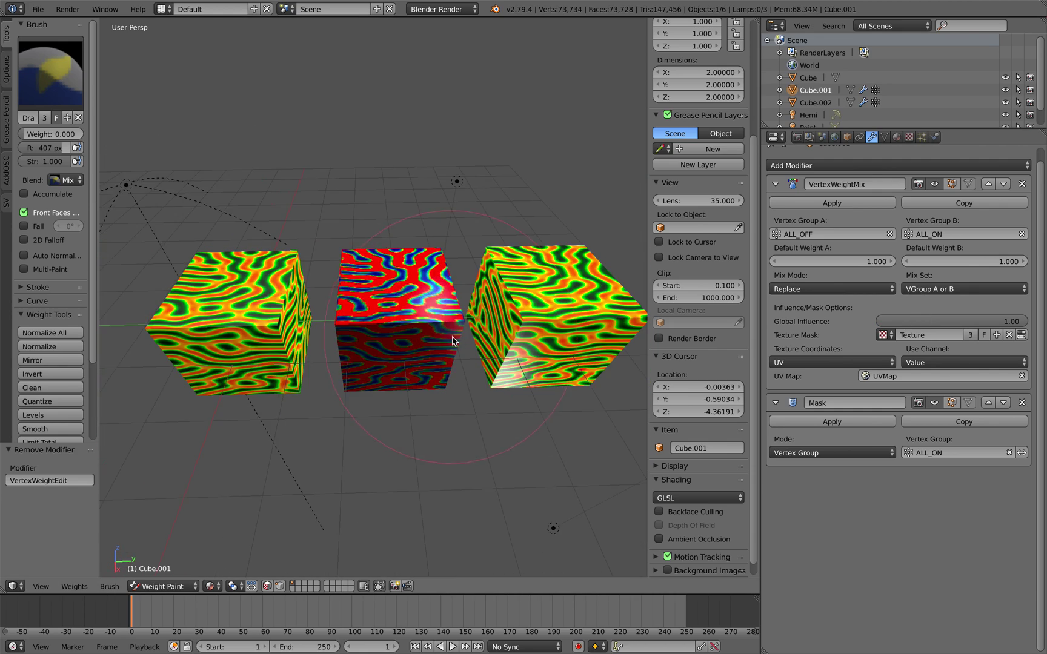
pyautogui.moveTo(369, 373); pyautogui.dragTo(351, 351, button='middle')
pyautogui.scroll(3, 355, 329)
pyautogui.scroll(-2, 349, 348)
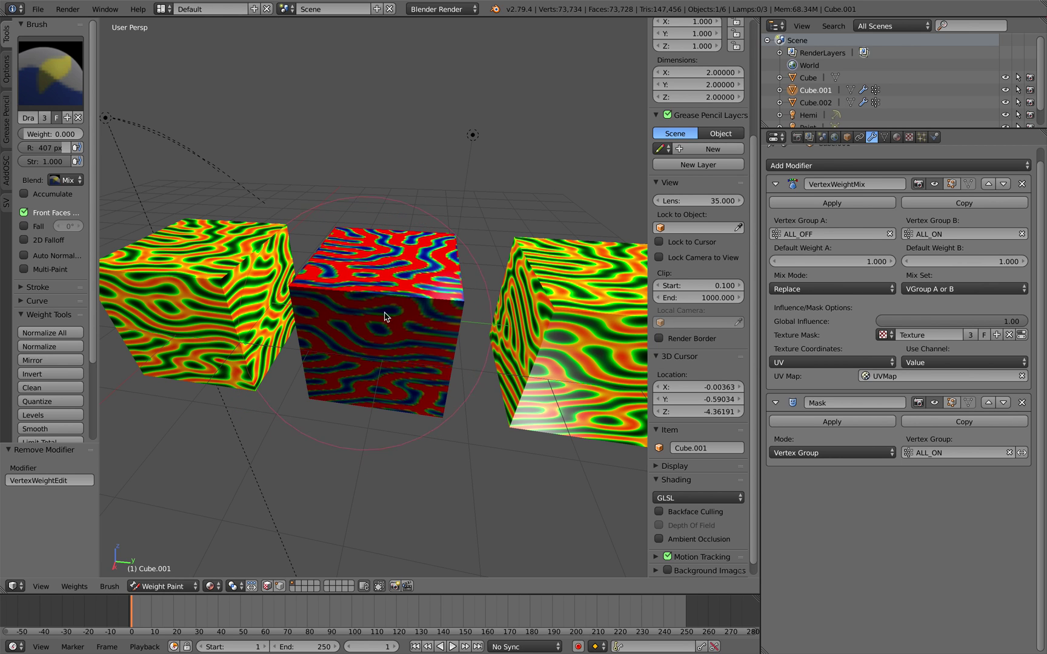
pyautogui.keyDown('shift'); pyautogui.moveTo(380, 304); pyautogui.dragTo(442, 315, button='middle'); pyautogui.keyUp('shift')
pyautogui.scroll(2, 445, 309)
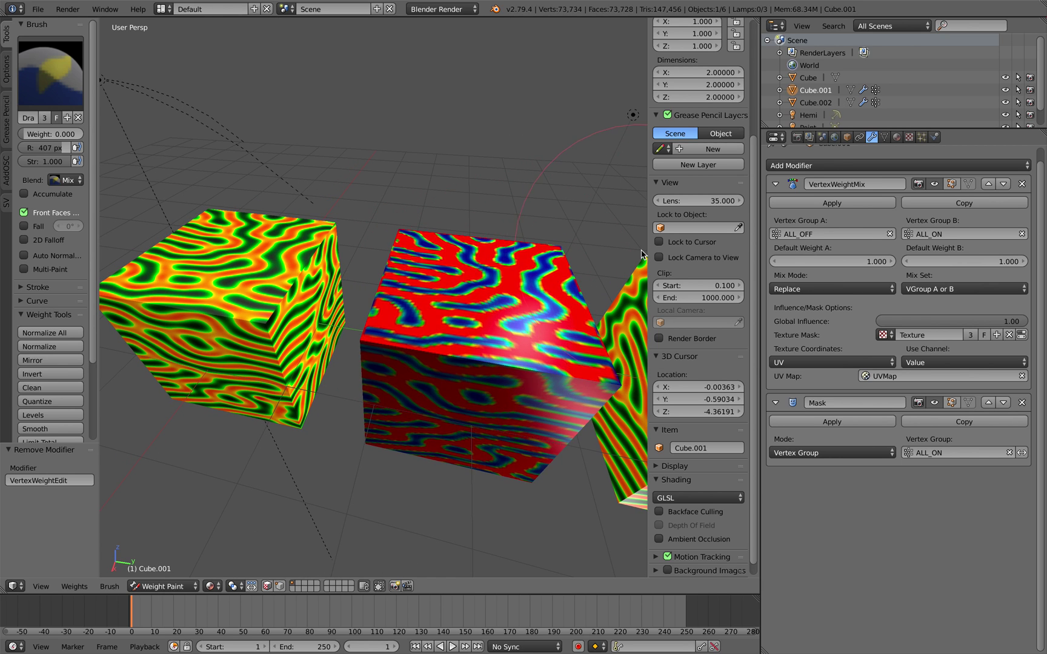
pyautogui.moveTo(649, 250); pyautogui.dragTo(531, 301, button='middle')
pyautogui.scroll(3, 531, 301)
pyautogui.moveTo(450, 298); pyautogui.dragTo(508, 282, button='middle')
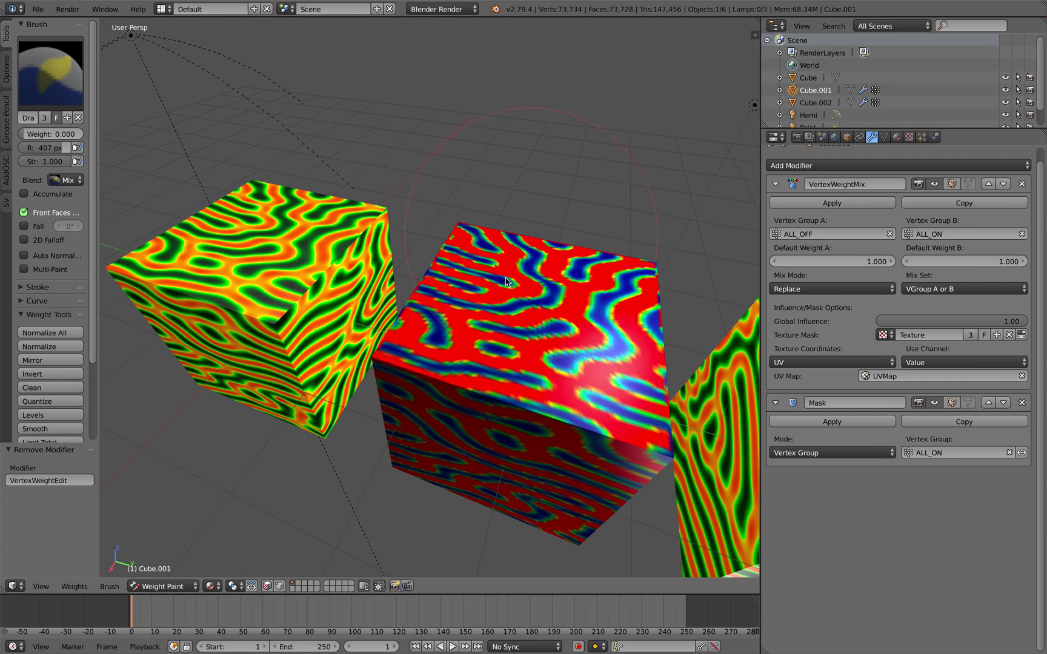
# Switch the Mask modifier's vertex group to ALL_OFF and back to ALL_ON, and remove the Mask modifier.
pyautogui.click(934, 447)
pyautogui.click(930, 471)
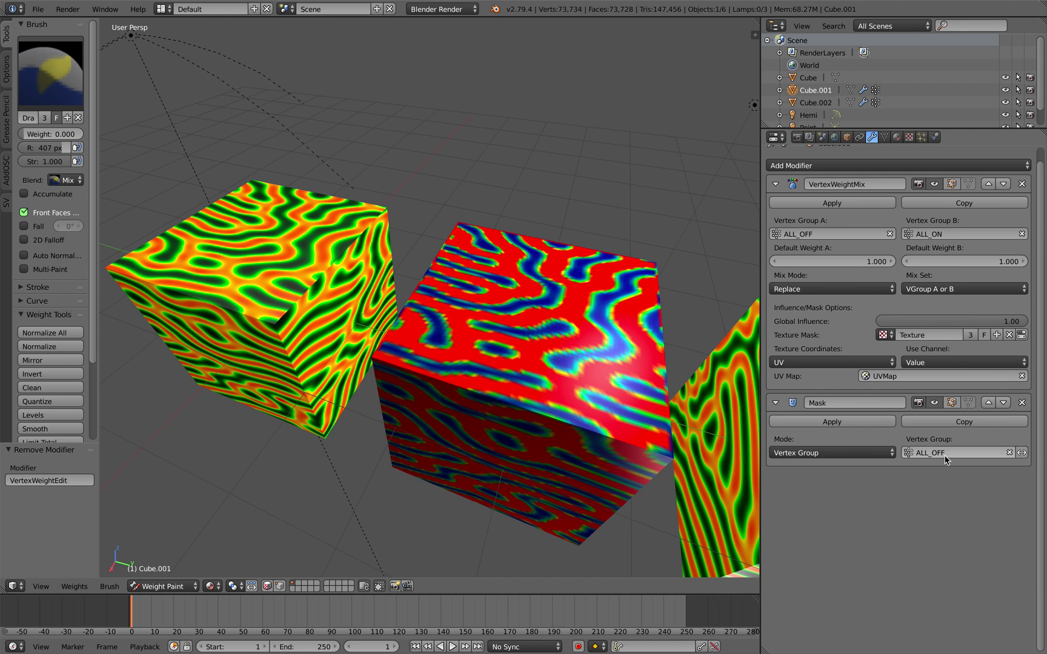
pyautogui.click(943, 452)
pyautogui.click(936, 483)
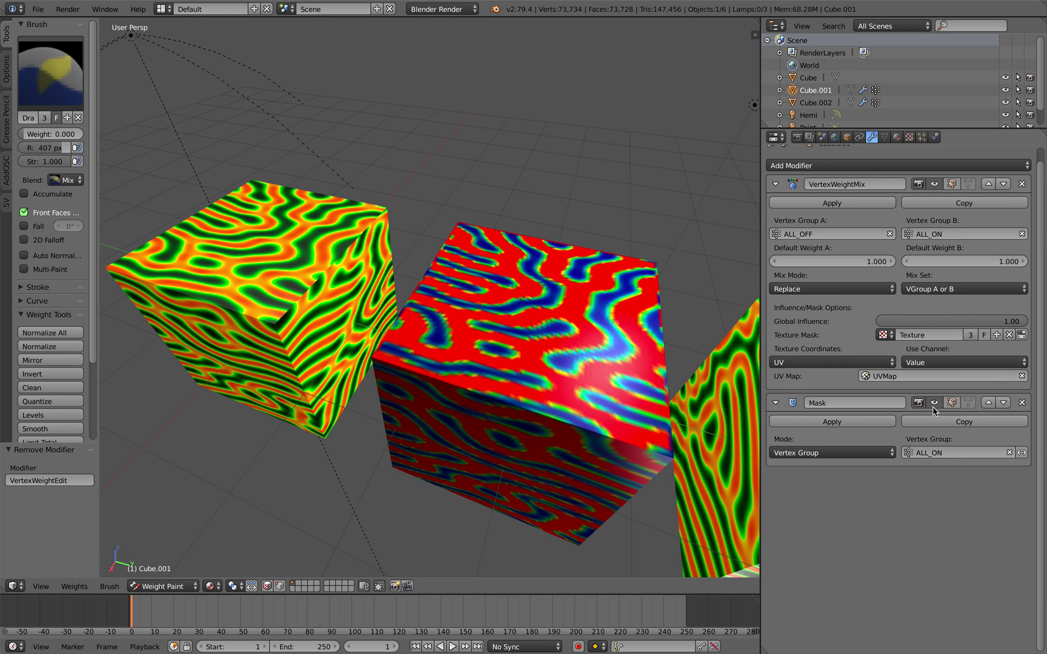
pyautogui.click(1022, 403)
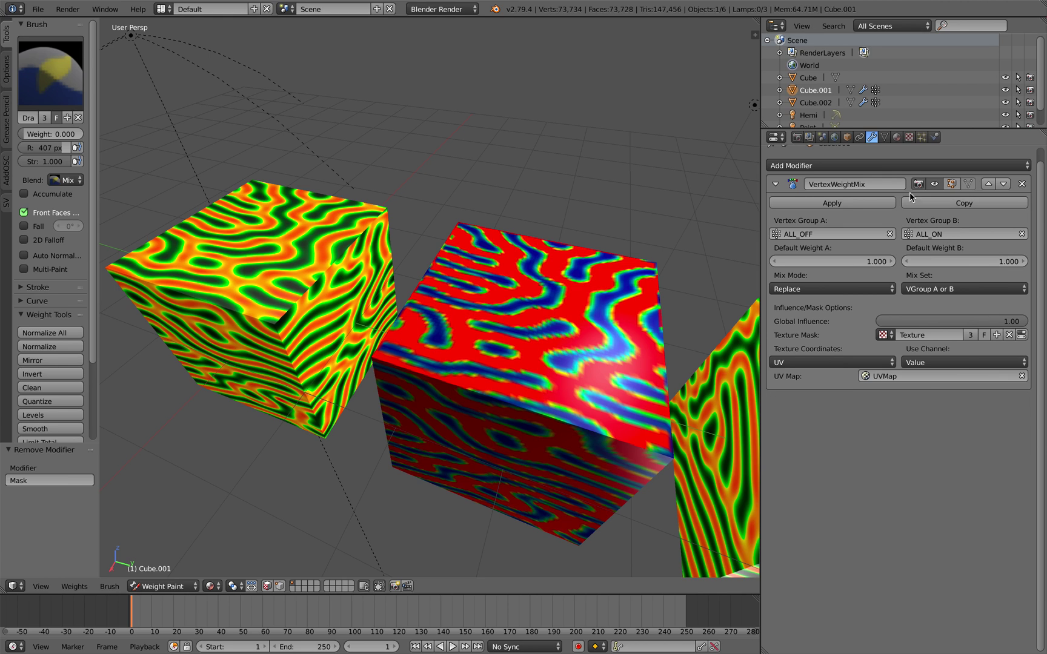
# Examine the mixed weights on the middle cube's top and front faces at close range and beside the other cubes.
pyautogui.click(900, 165)
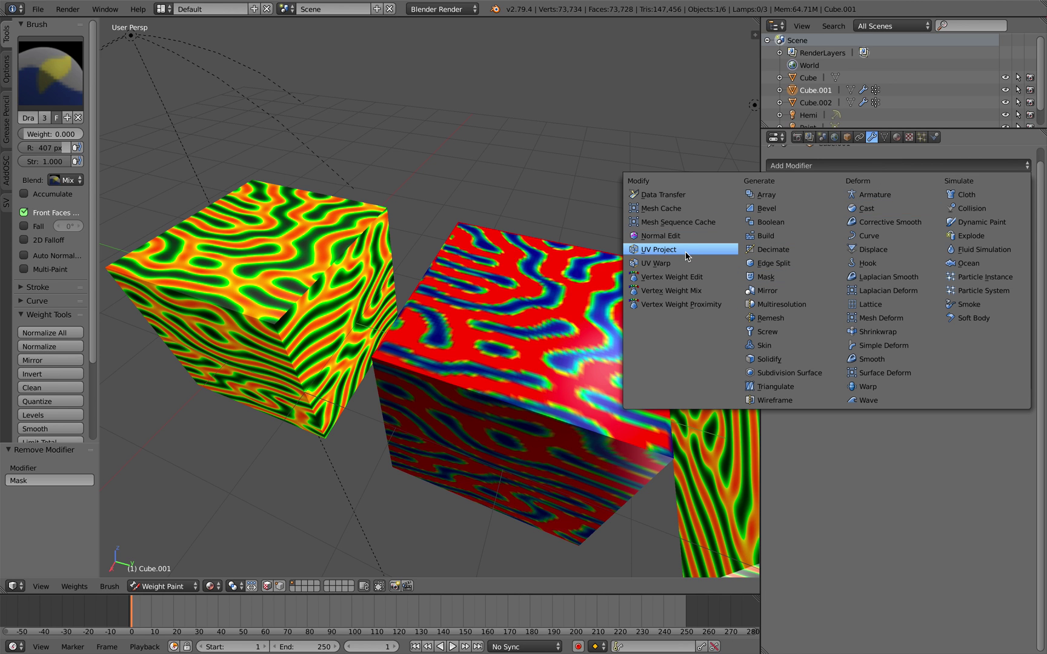
pyautogui.moveTo(454, 221); pyautogui.dragTo(481, 250, button='middle')
pyautogui.scroll(-4, 482, 251)
pyautogui.scroll(3, 536, 286)
pyautogui.scroll(-2, 524, 298)
pyautogui.moveTo(524, 299); pyautogui.dragTo(525, 314, button='middle')
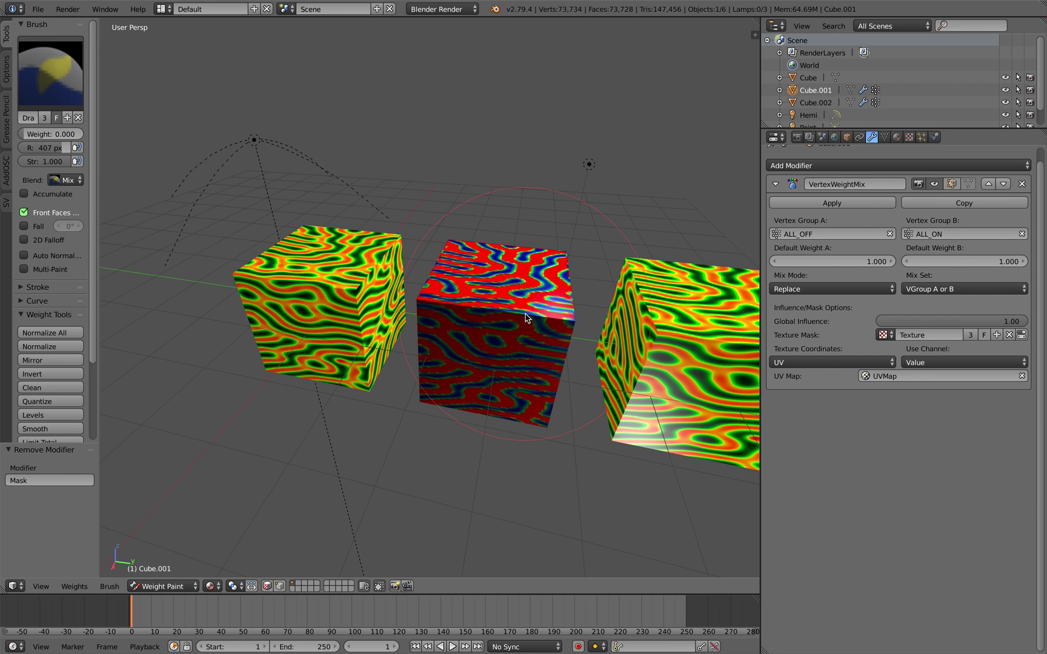
pyautogui.scroll(5, 526, 310)
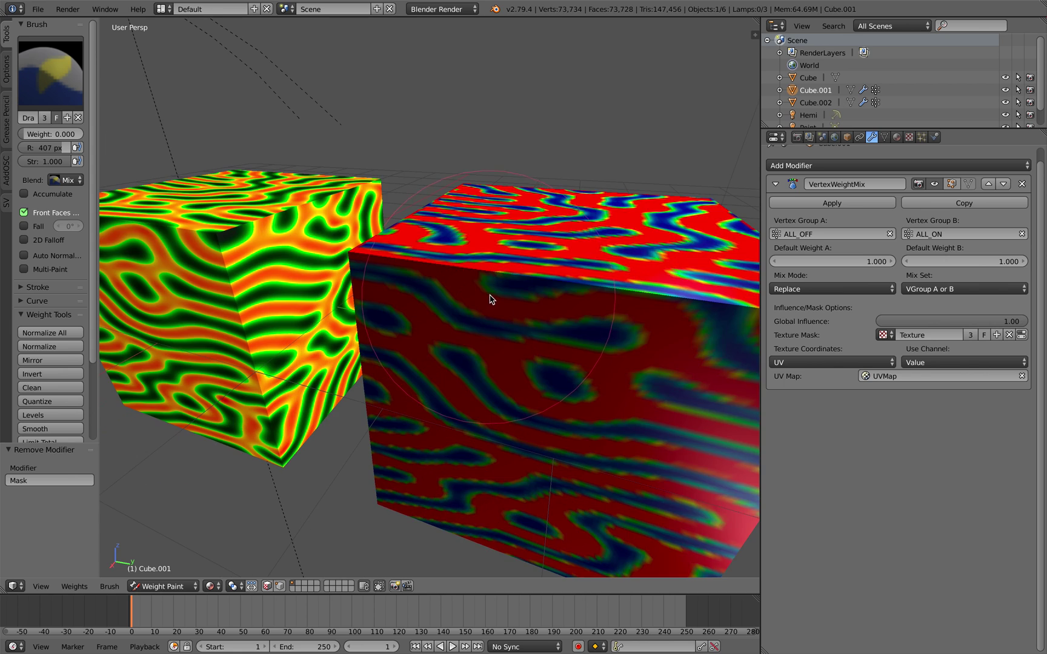
pyautogui.scroll(-2, 501, 305)
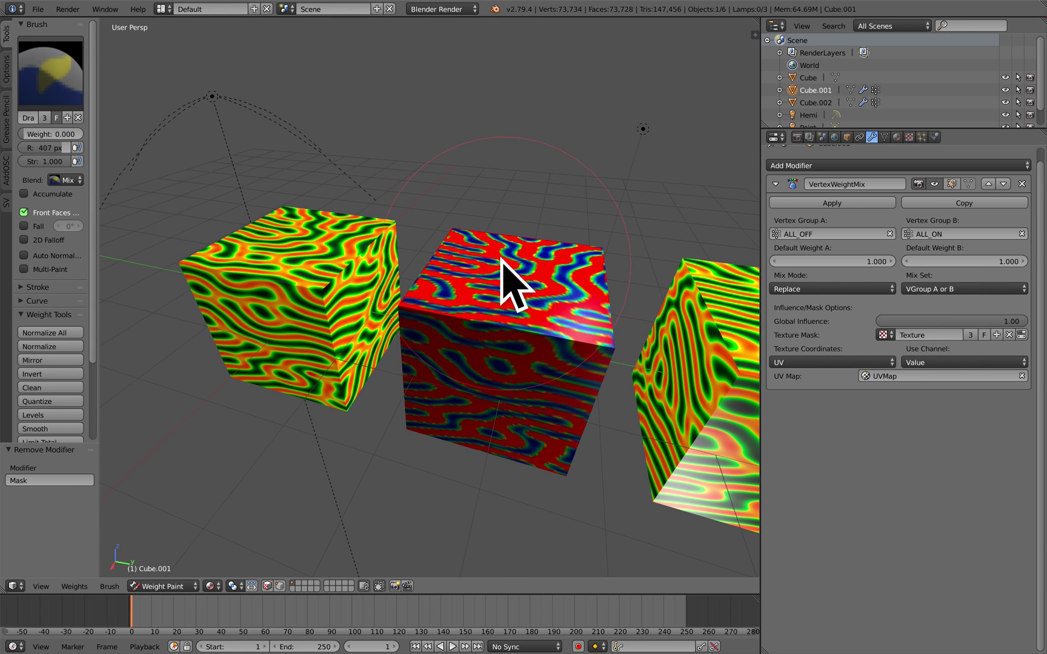
pyautogui.click(163, 9)
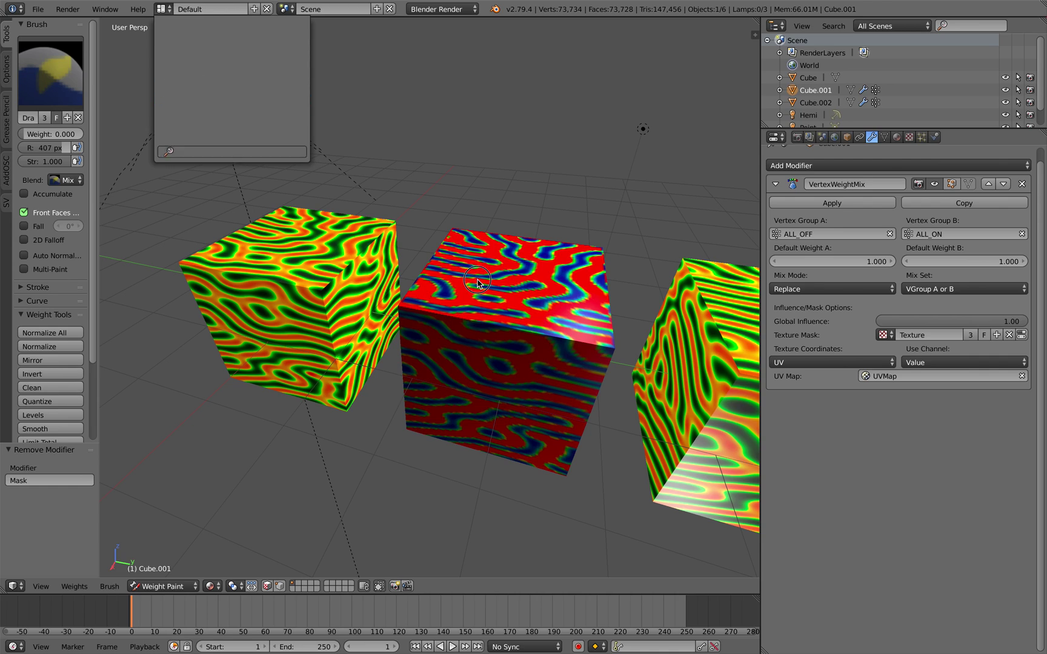
pyautogui.moveTo(475, 280); pyautogui.dragTo(520, 280, button='middle')
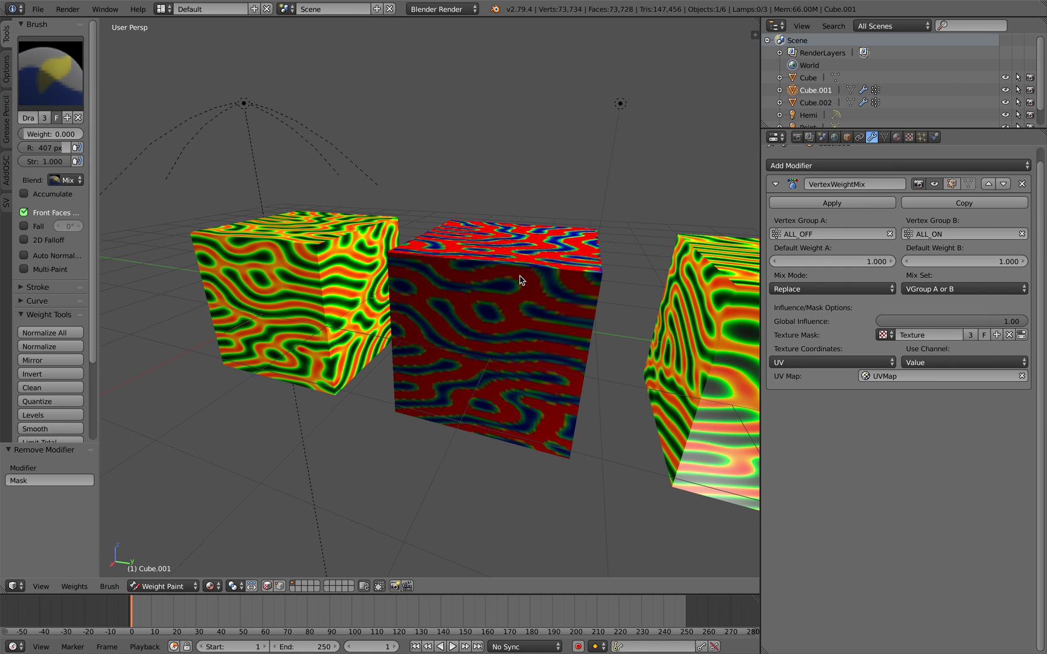
pyautogui.scroll(-1, 515, 313)
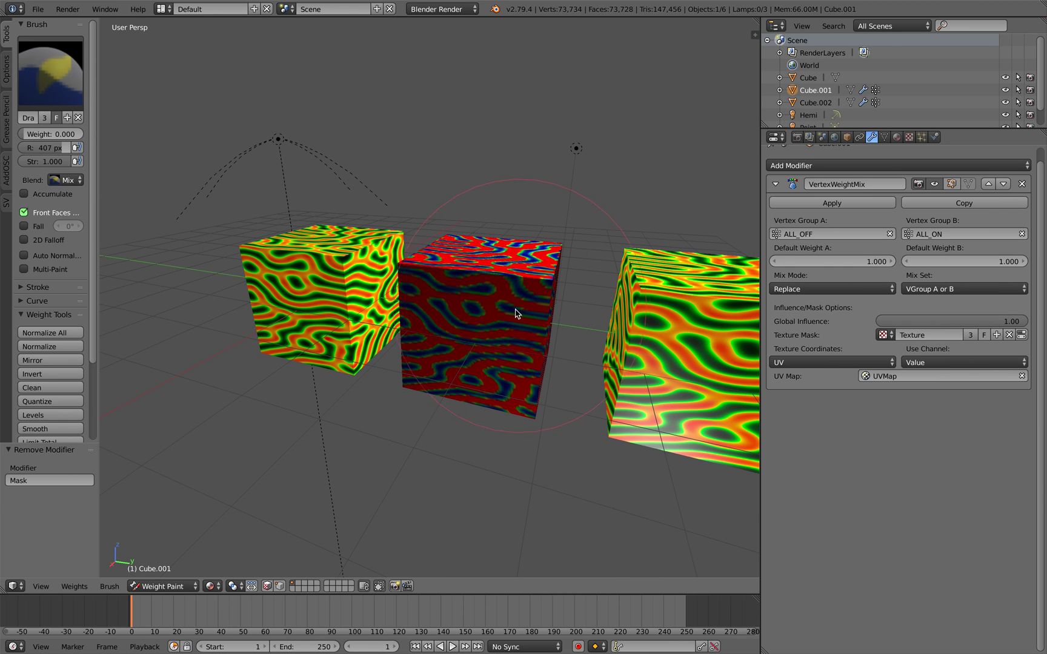
# Switch the middle cube from Weight Paint to Object Mode and save the file over the existing one.
pyautogui.click(162, 586)
pyautogui.click(170, 572)
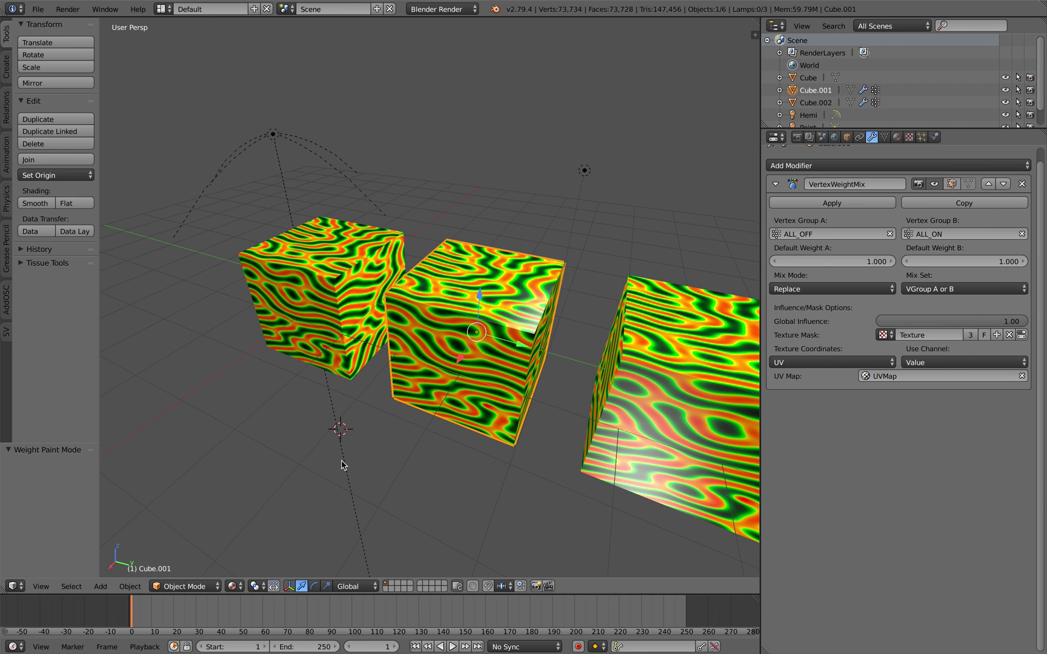
pyautogui.hotkey('ctrl', 's')
pyautogui.click(351, 460)
pyautogui.moveTo(351, 460); pyautogui.dragTo(444, 367, button='middle')
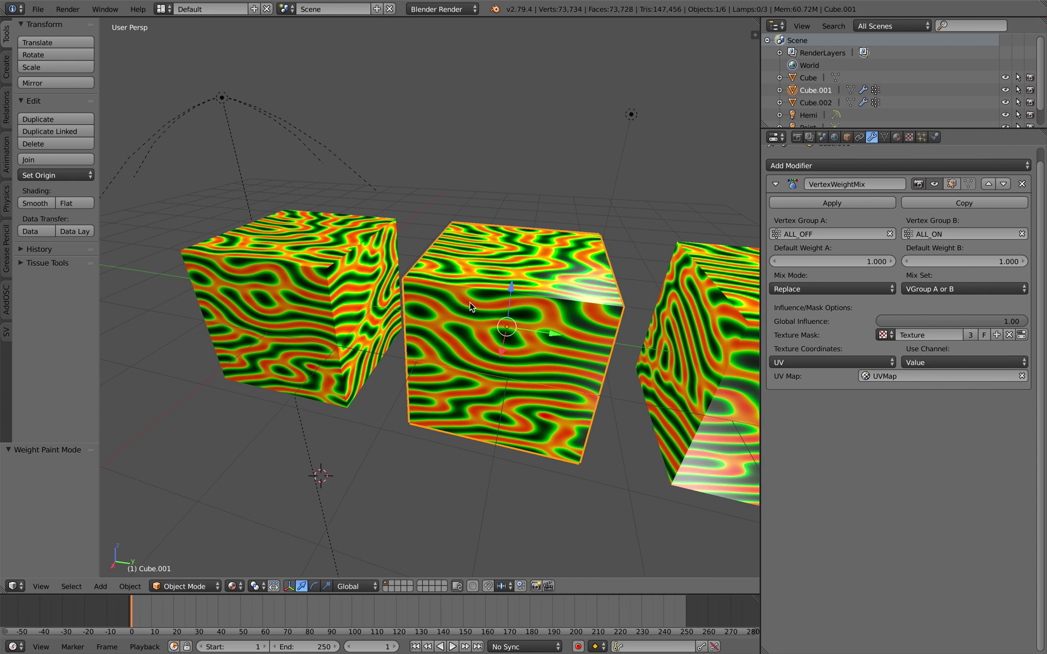
# Switch the screen layout to Compositing and set its node editor to Sverchok nodes.
pyautogui.moveTo(470, 307); pyautogui.dragTo(554, 316, button='middle')
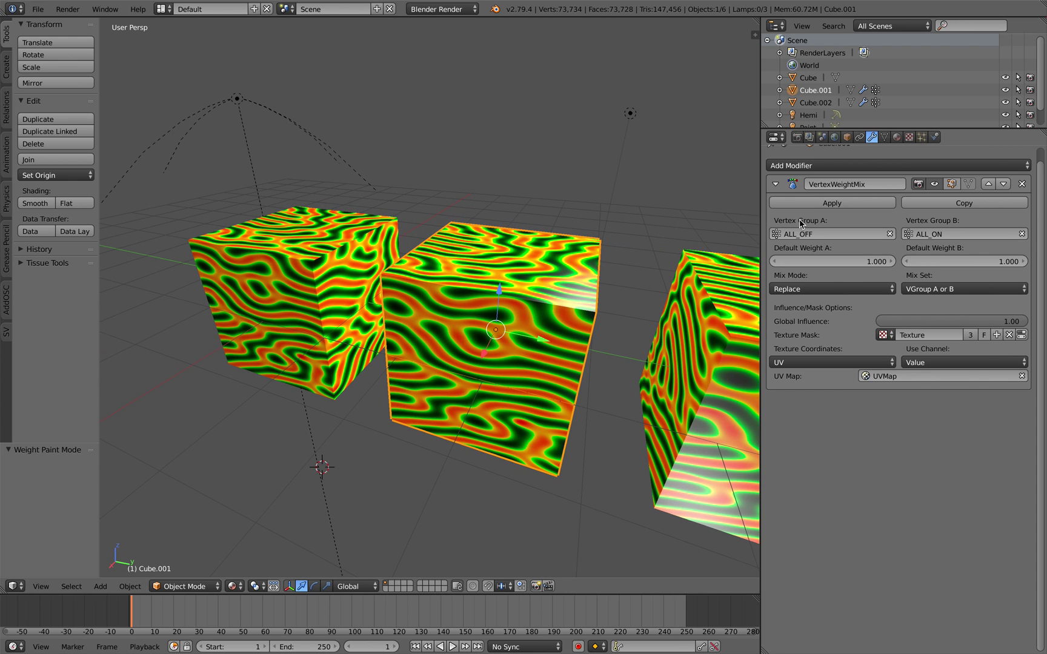
pyautogui.scroll(1, 865, 228)
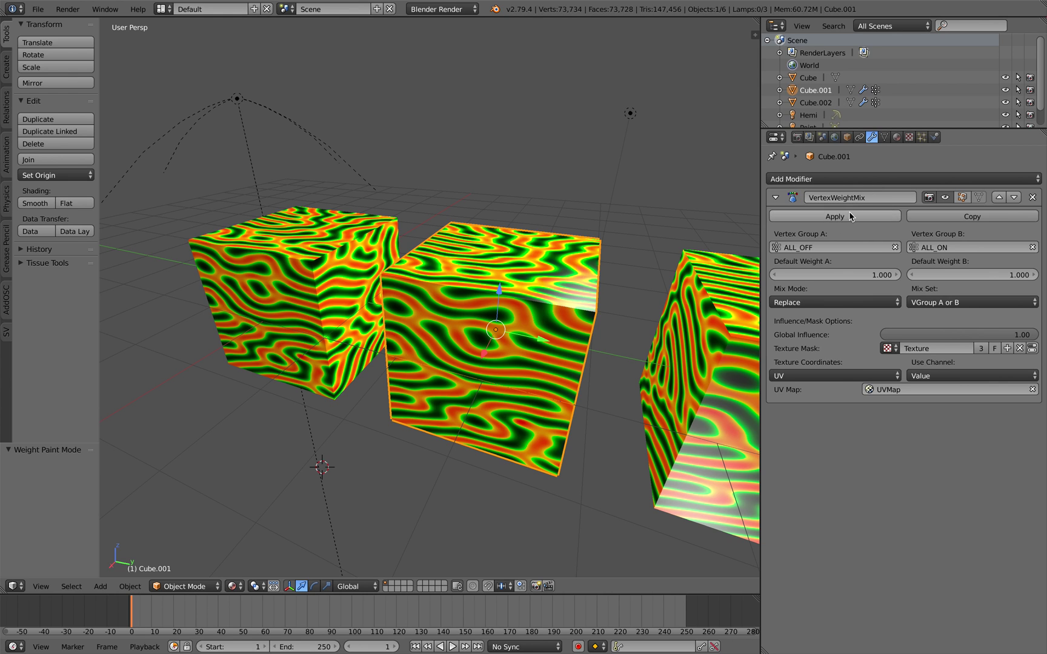
pyautogui.click(163, 9)
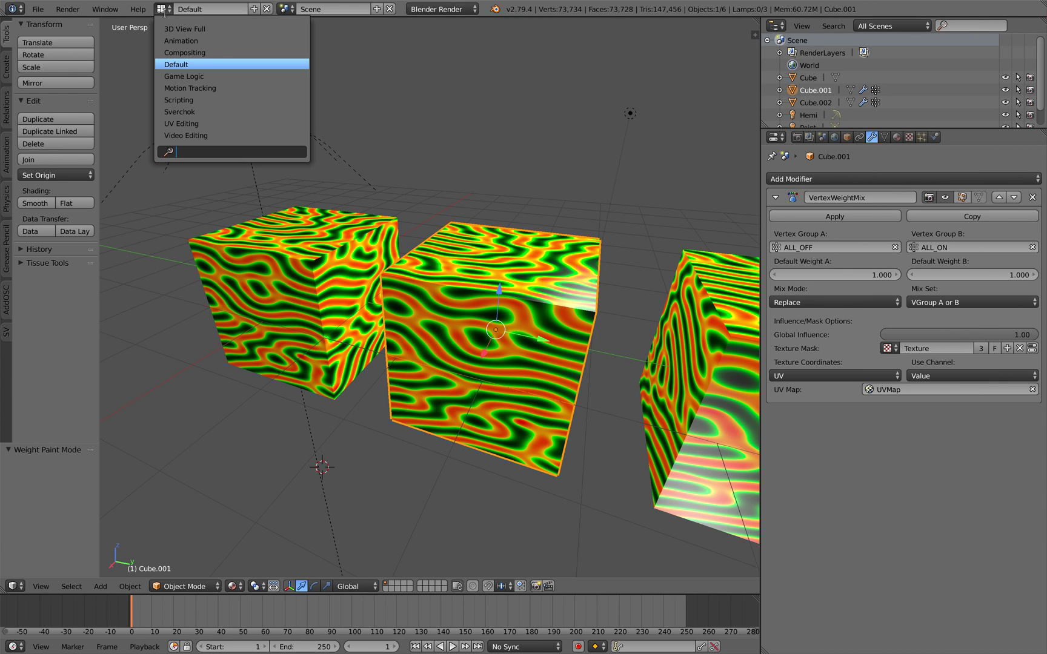
pyautogui.click(184, 53)
pyautogui.click(149, 385)
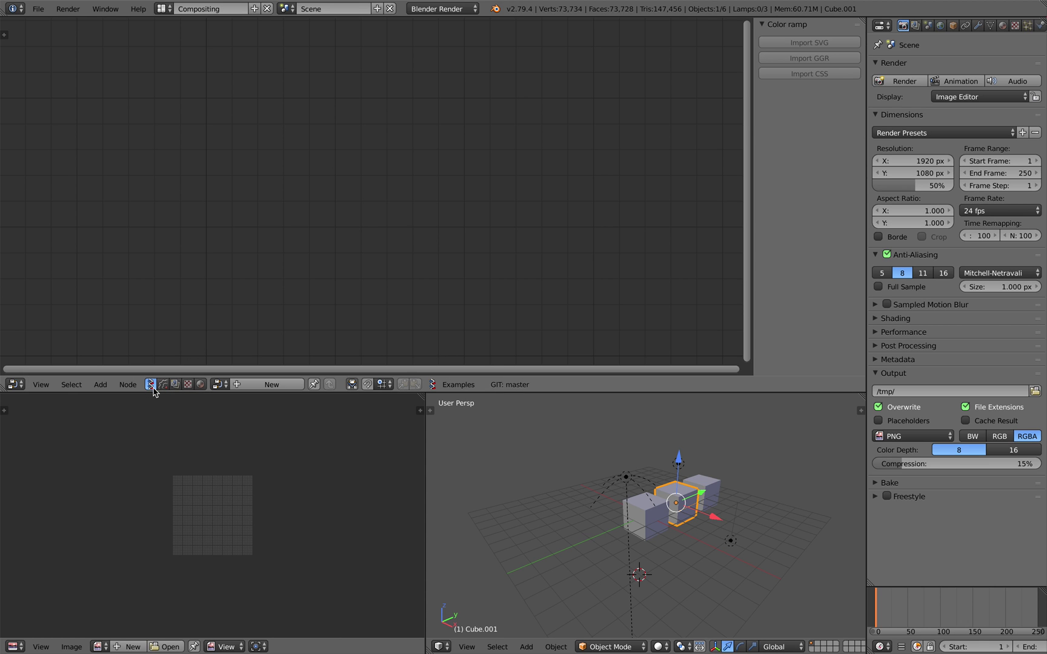
# Join the image editor area into the 3D view and save the file over the existing one.
pyautogui.moveTo(427, 397); pyautogui.dragTo(371, 428)
pyautogui.moveTo(370, 429); pyautogui.dragTo(349, 444, button='middle')
pyautogui.hotkey('ctrl', 's')
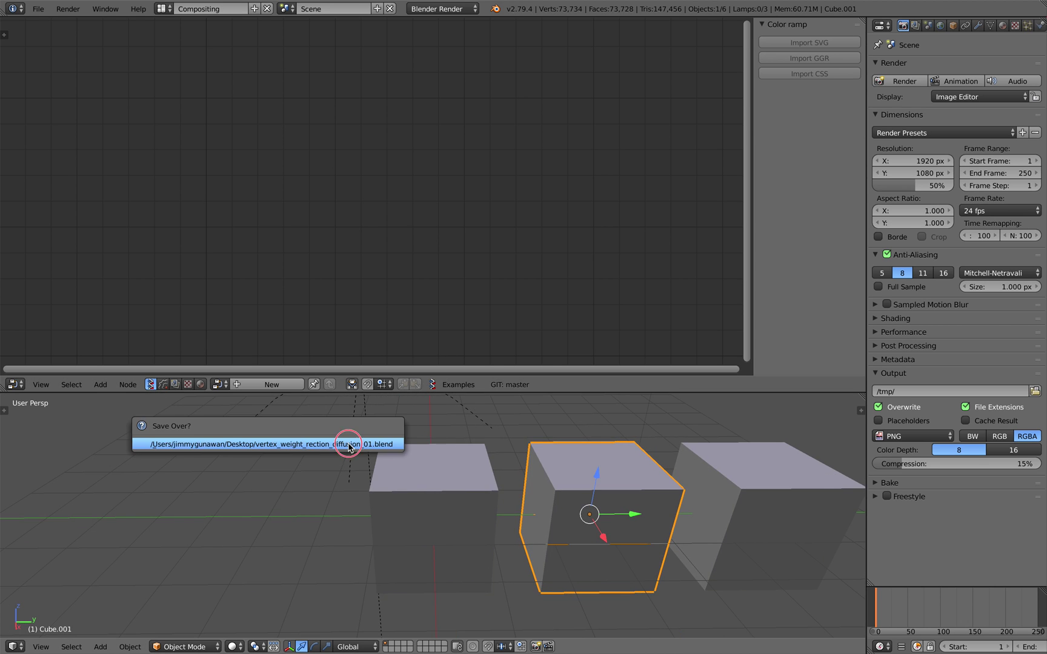
pyautogui.click(349, 444)
# Create a new Sverchok node tree and add an Objects in mk3 node that loads the selected middle cube.
pyautogui.scroll(-4, 303, 437)
pyautogui.click(265, 386)
pyautogui.hotkey('shift', 'a')
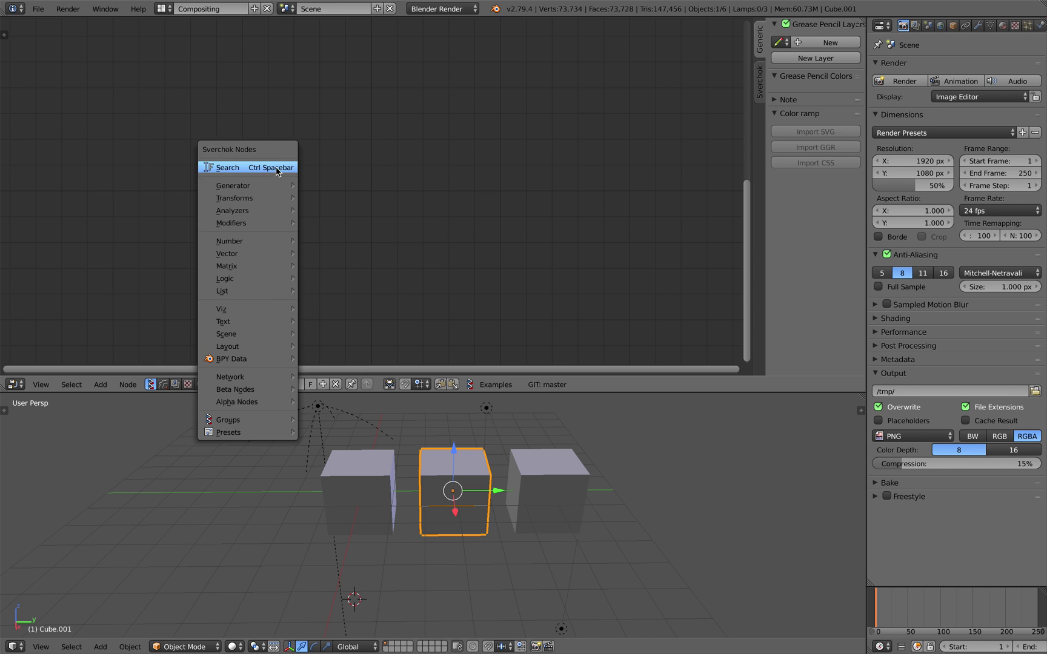
pyautogui.click(276, 171)
pyautogui.write('objects i')
pyautogui.press('Return')
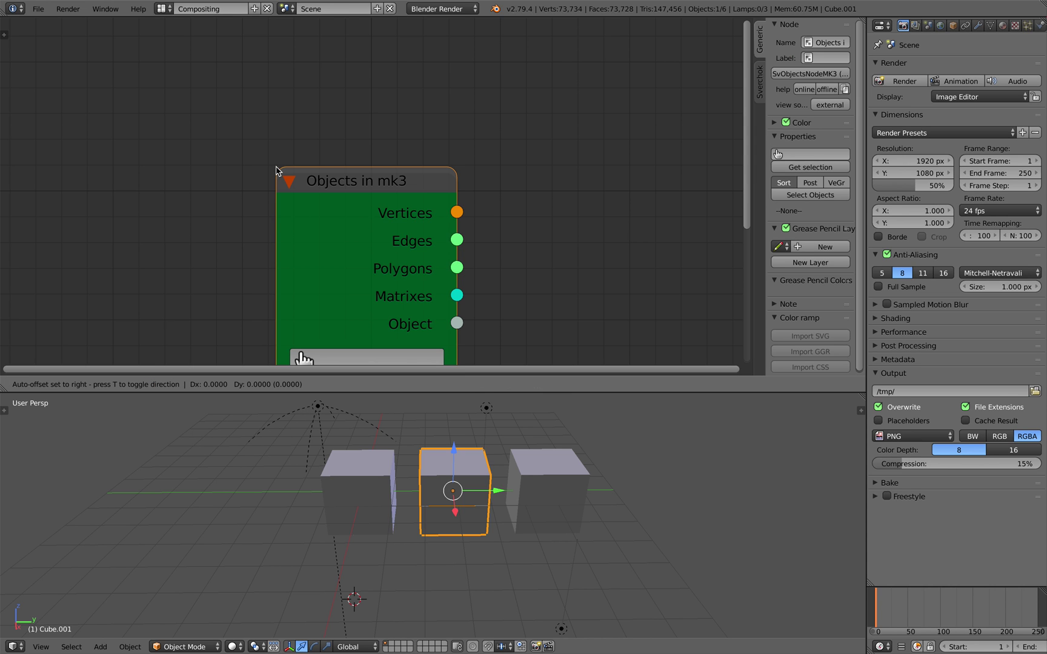
pyautogui.click(255, 157)
pyautogui.click(306, 275)
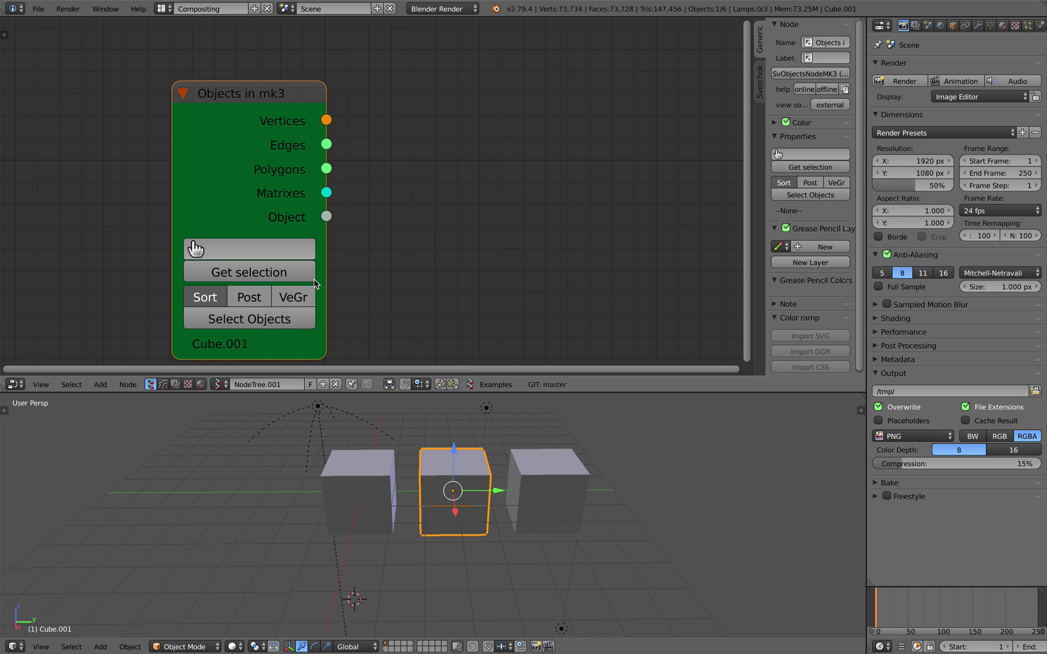
# Enable the vertex group output on the Objects in mk3 node and widen the node.
pyautogui.click(252, 297)
pyautogui.scroll(-2, 352, 284)
pyautogui.click(280, 284)
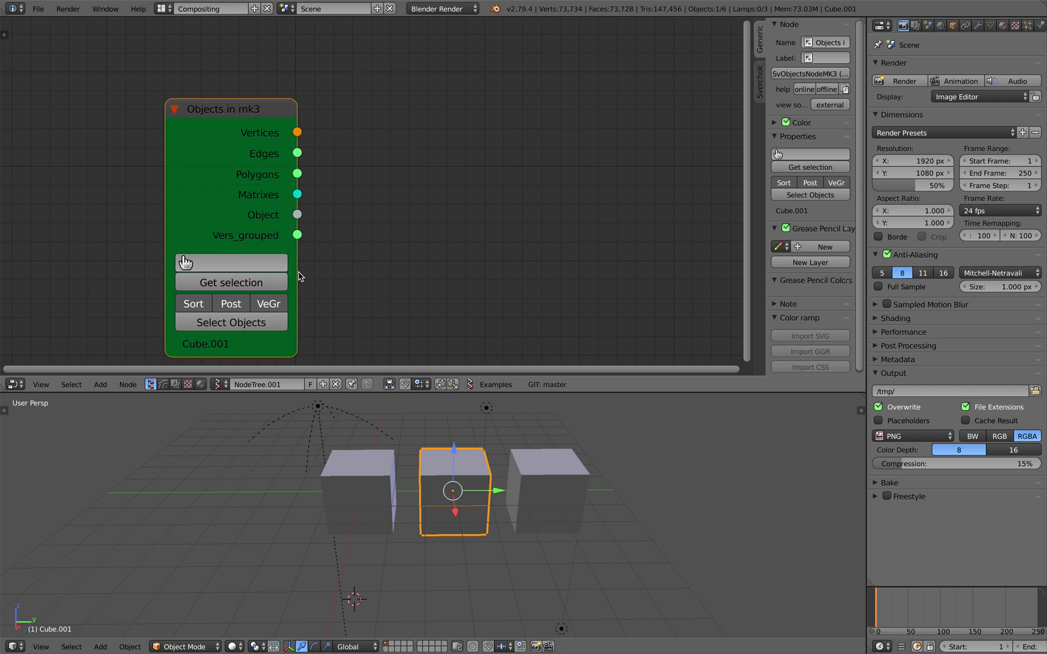
pyautogui.moveTo(298, 277); pyautogui.dragTo(331, 276)
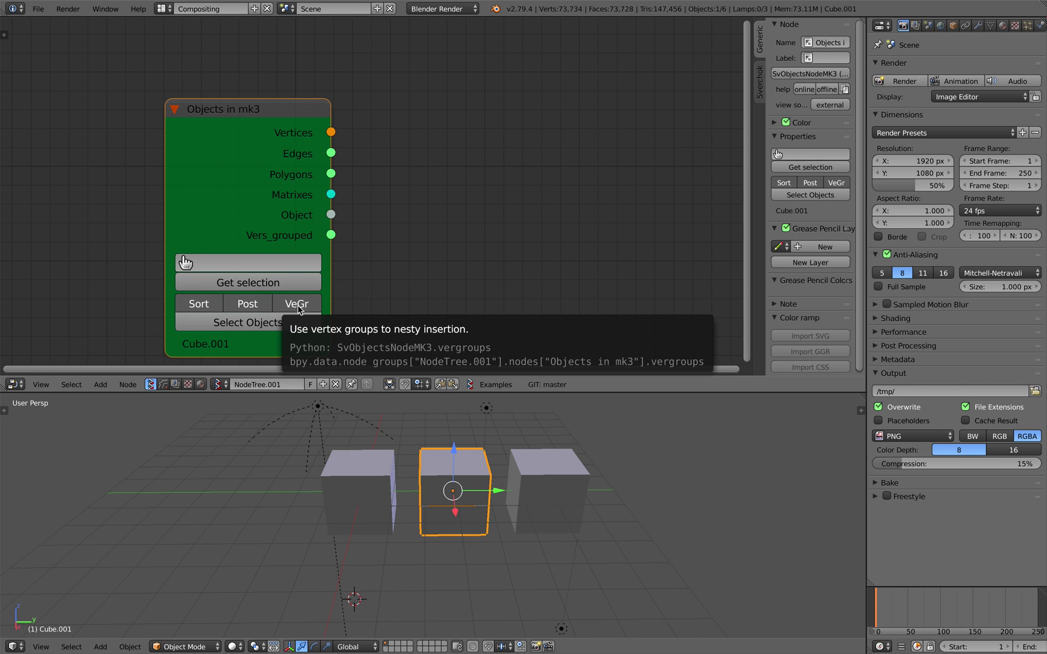
# Save the Blender file in the Desktop folder using Save As.
pyautogui.moveTo(481, 208); pyautogui.dragTo(444, 207, button='middle')
pyautogui.hotkey('shift', 'a')
pyautogui.click(450, 189)
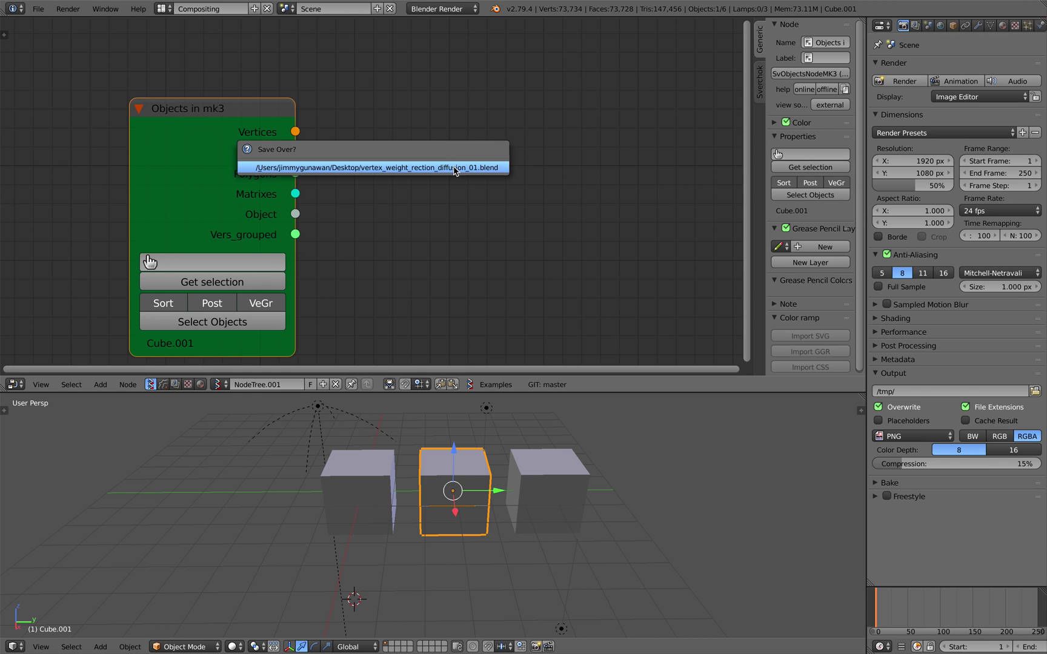
pyautogui.click(38, 9)
pyautogui.click(94, 117)
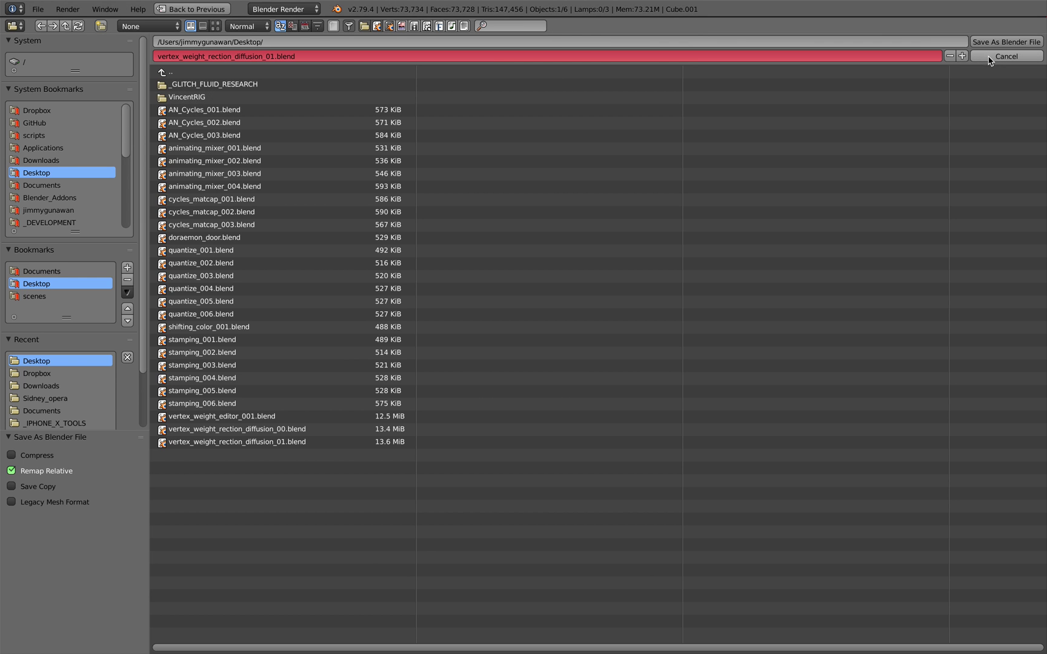
pyautogui.click(1006, 41)
# Search for "wei" and add a Vertex group weights node beside the Objects in mk3 node.
pyautogui.hotkey('shift', 'a')
pyautogui.click(379, 146)
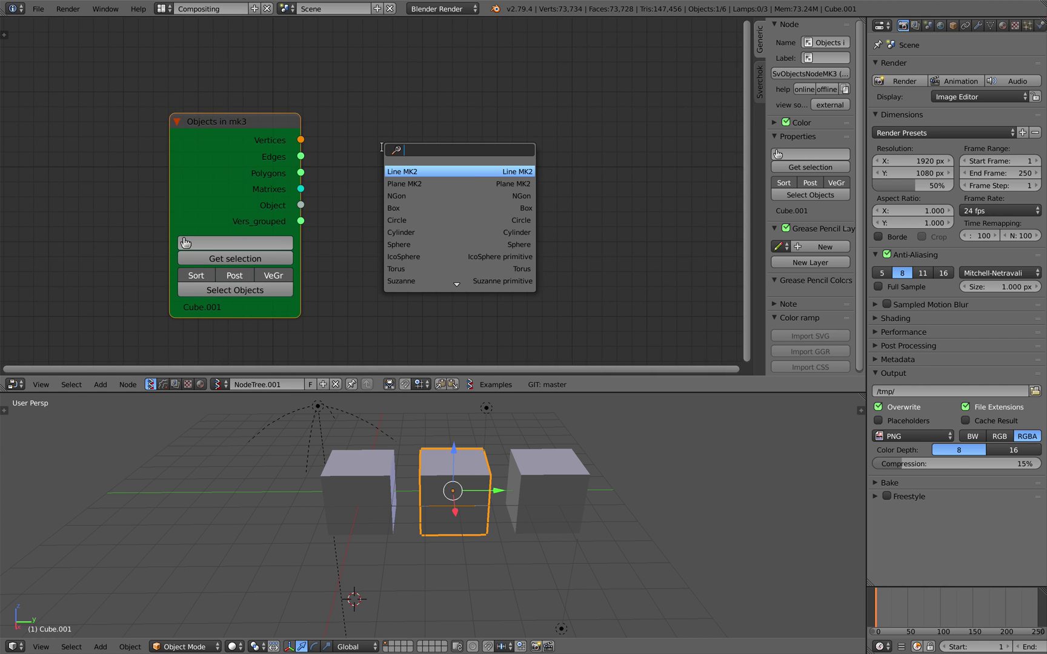
pyautogui.write('vertex e')
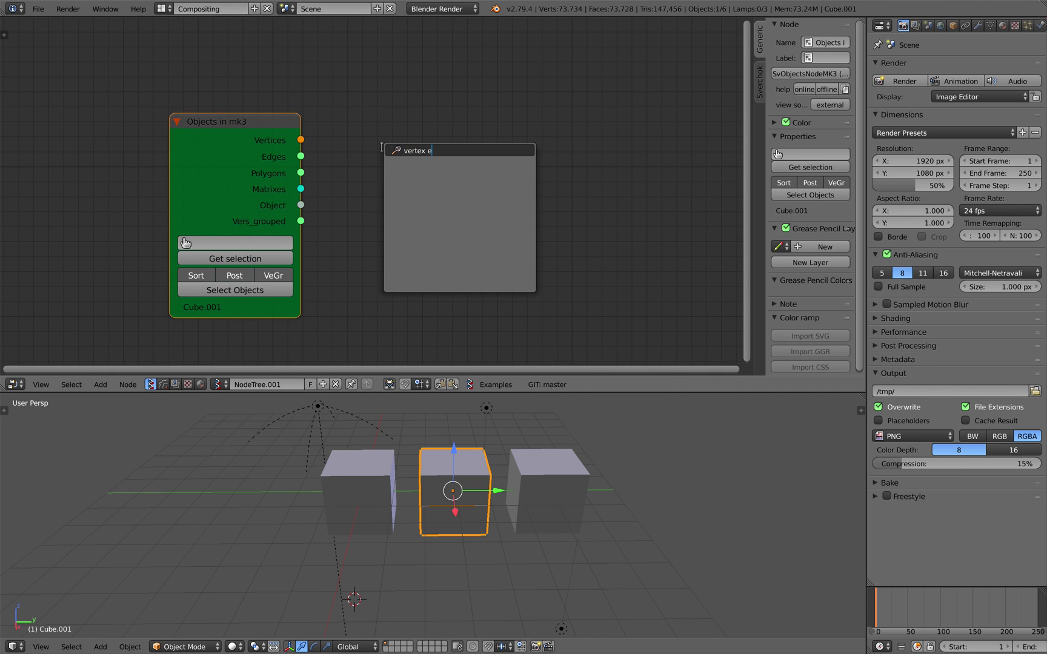
pyautogui.hotkey('ctrl', 'a')
pyautogui.write('wei')
pyautogui.press('Return')
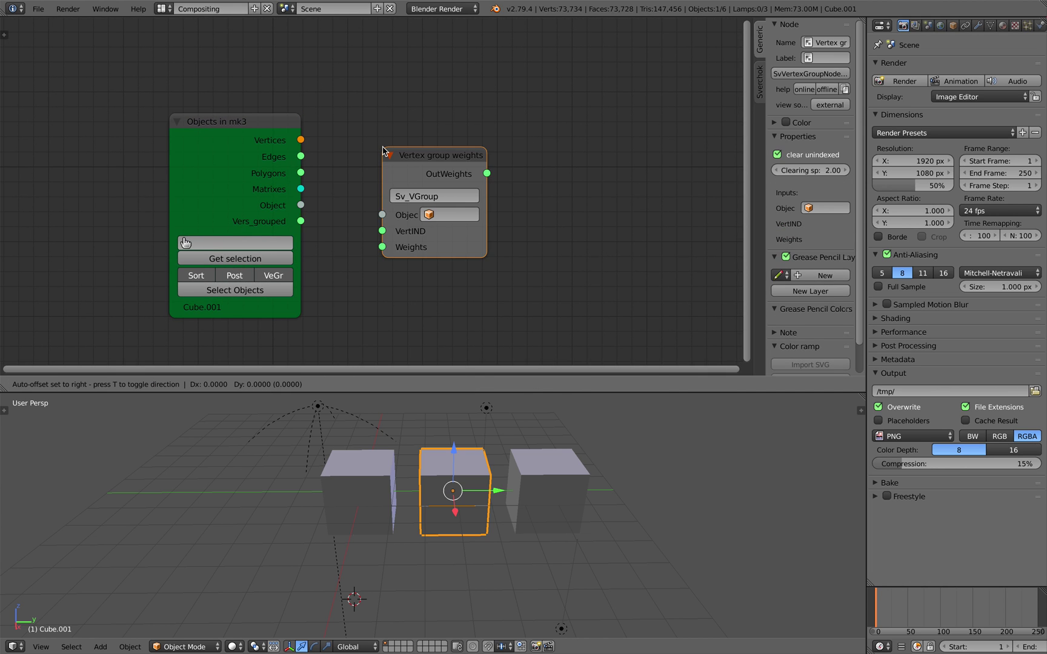
pyautogui.click(483, 163)
# Connect the Object output of Objects in mk3 to the Vertex group weights node's Object input and widen that node.
pyautogui.moveTo(301, 205); pyautogui.dragTo(483, 229)
pyautogui.moveTo(545, 245); pyautogui.dragTo(541, 243)
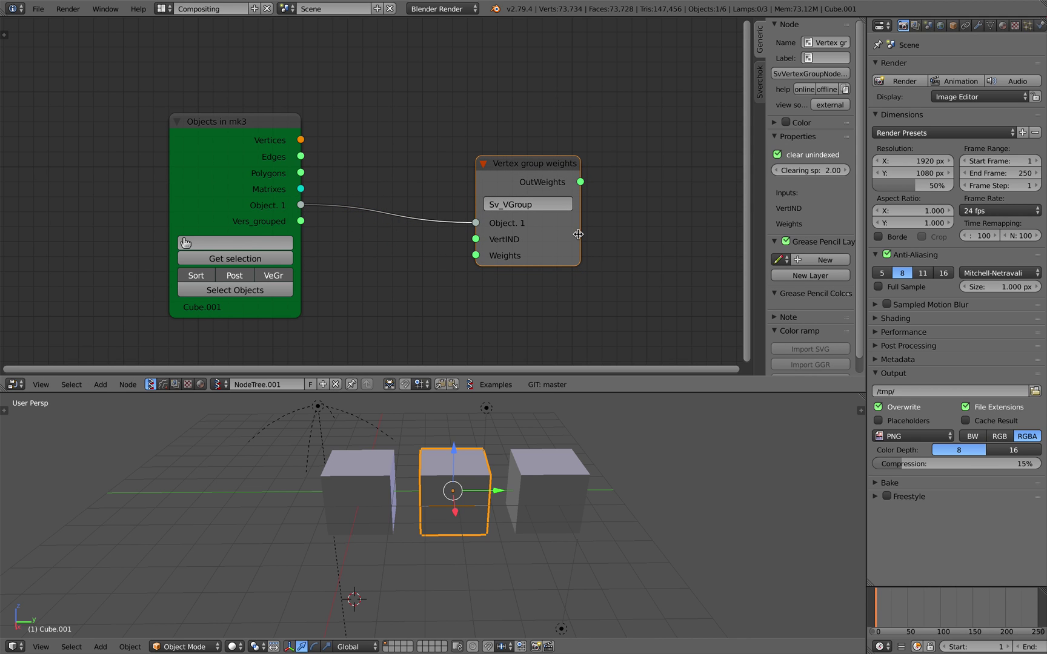
pyautogui.moveTo(580, 232); pyautogui.dragTo(614, 233)
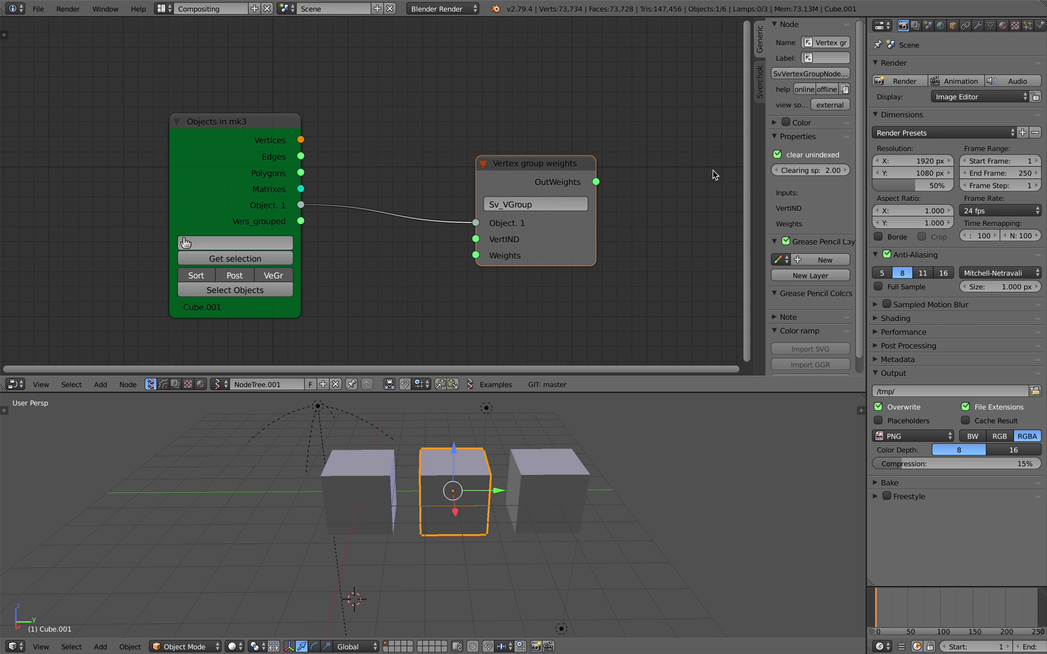
# Add a Stethoscope MK2 node and connect the OutWeights output to its Data input.
pyautogui.moveTo(712, 174); pyautogui.dragTo(552, 157, button='middle')
pyautogui.hotkey('alt', 'space')
pyautogui.write('ste')
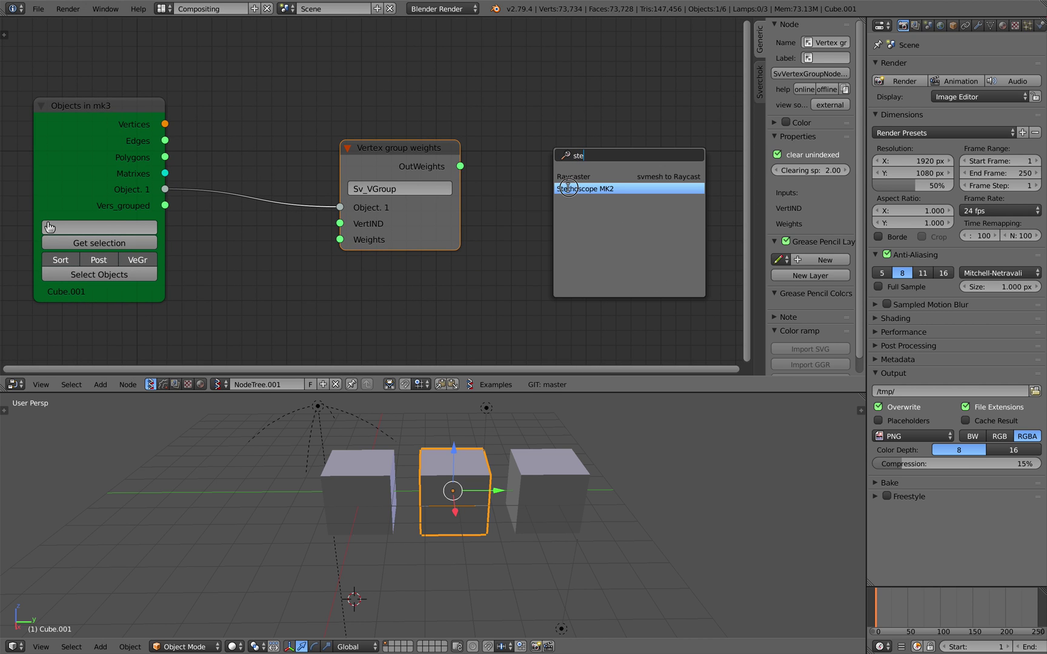
pyautogui.click(568, 188)
pyautogui.click(538, 140)
pyautogui.moveTo(460, 166); pyautogui.dragTo(537, 268)
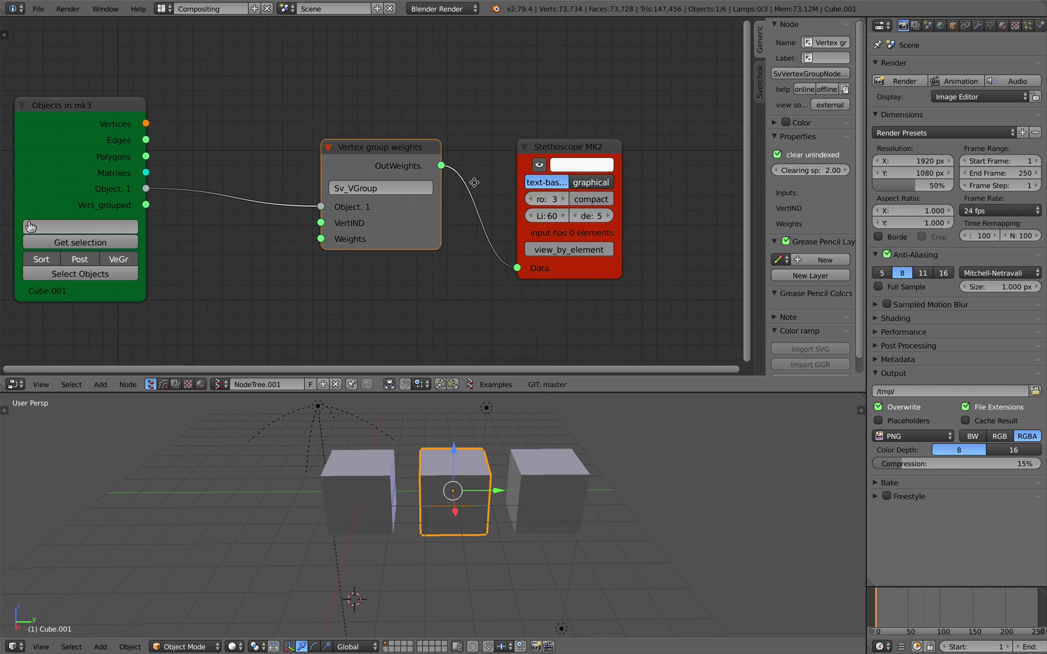
pyautogui.scroll(-2, 379, 182)
pyautogui.moveTo(474, 183)
pyautogui.mouseDown(button='middle')
pyautogui.moveTo(389, 183)
pyautogui.moveTo(458, 174)
pyautogui.mouseUp(button='middle')
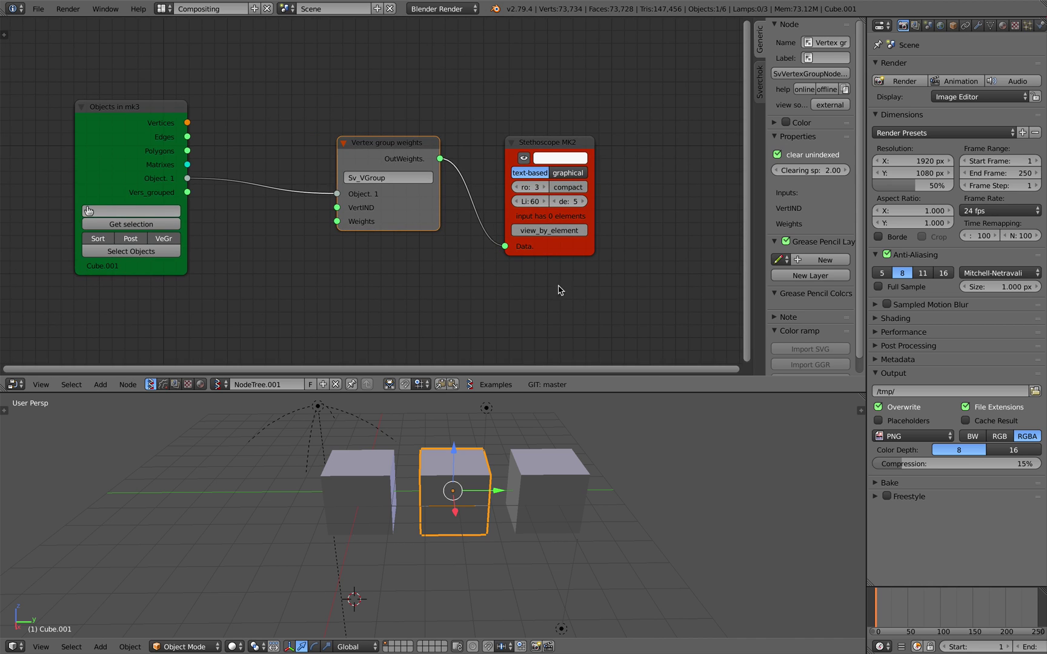
# Move the timeline to frame 17 and turn off the vertex group output on the Objects in mk3 node.
pyautogui.click(886, 602)
pyautogui.click(165, 244)
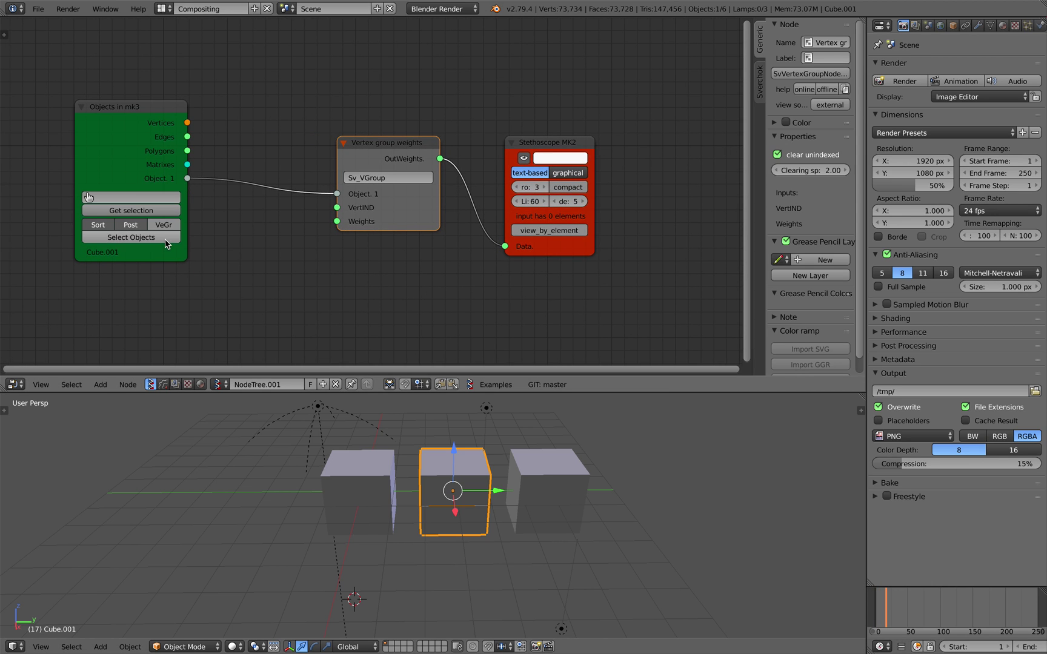
pyautogui.click(166, 225)
pyautogui.click(175, 236)
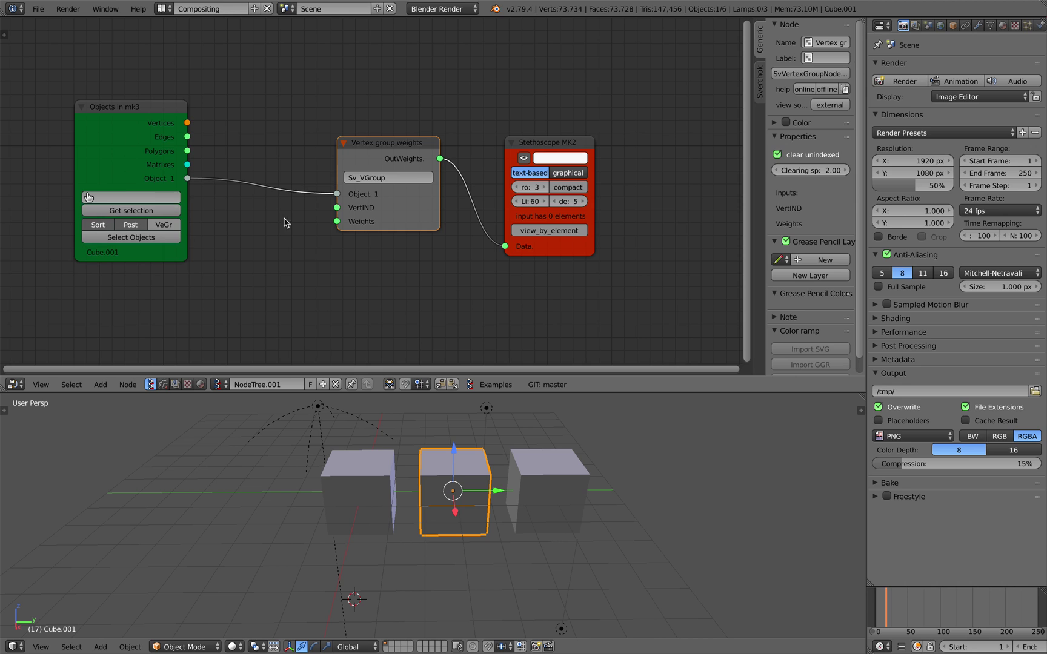
# Disconnect the Object link from the Vertex group weights node and choose Cube.001 as its object.
pyautogui.moveTo(334, 197); pyautogui.dragTo(342, 223)
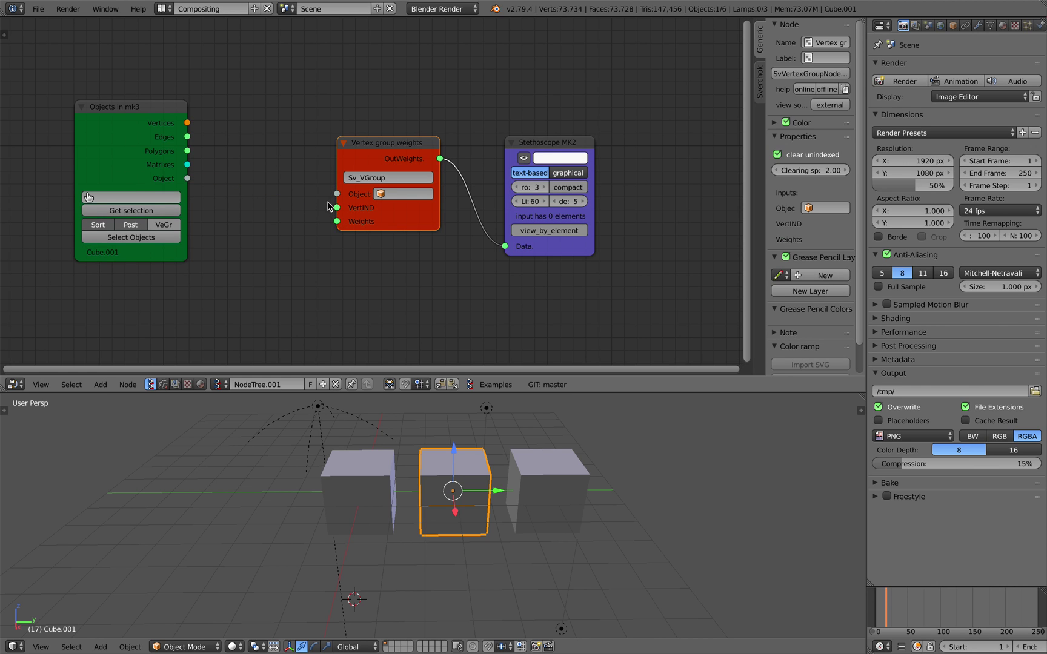
pyautogui.click(390, 194)
pyautogui.click(432, 410)
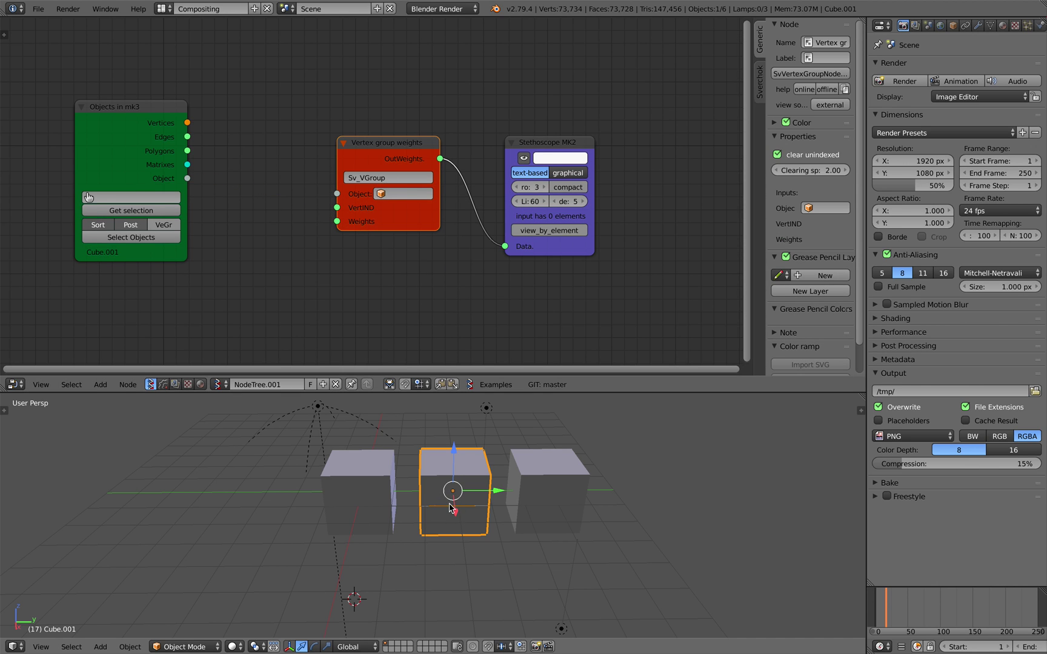
pyautogui.moveTo(455, 504); pyautogui.dragTo(440, 504, button='middle')
pyautogui.click(394, 194)
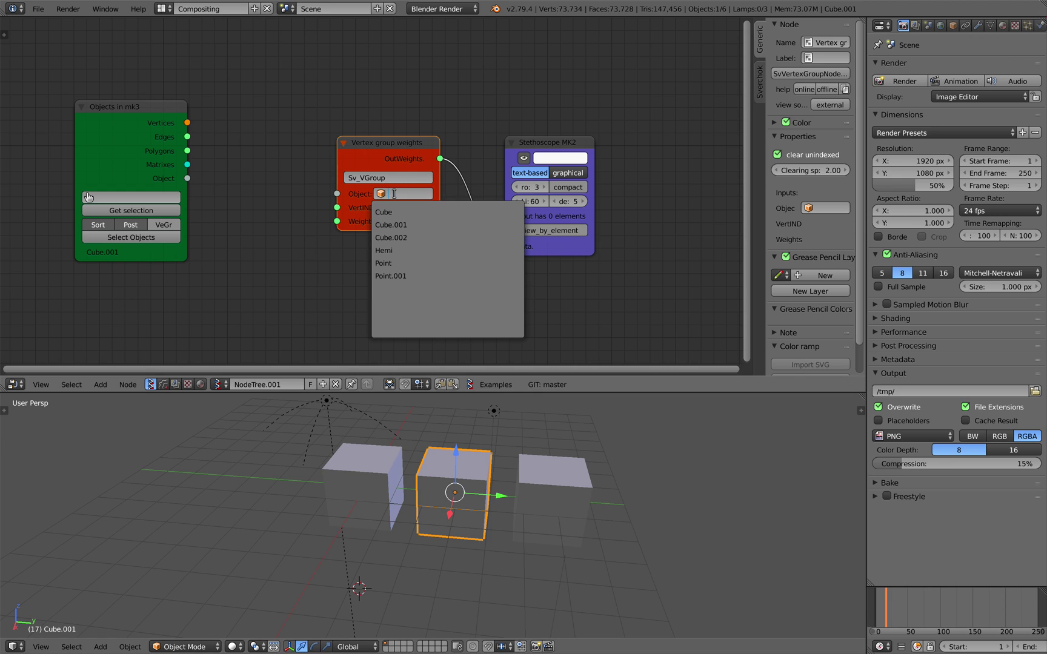
pyautogui.click(397, 225)
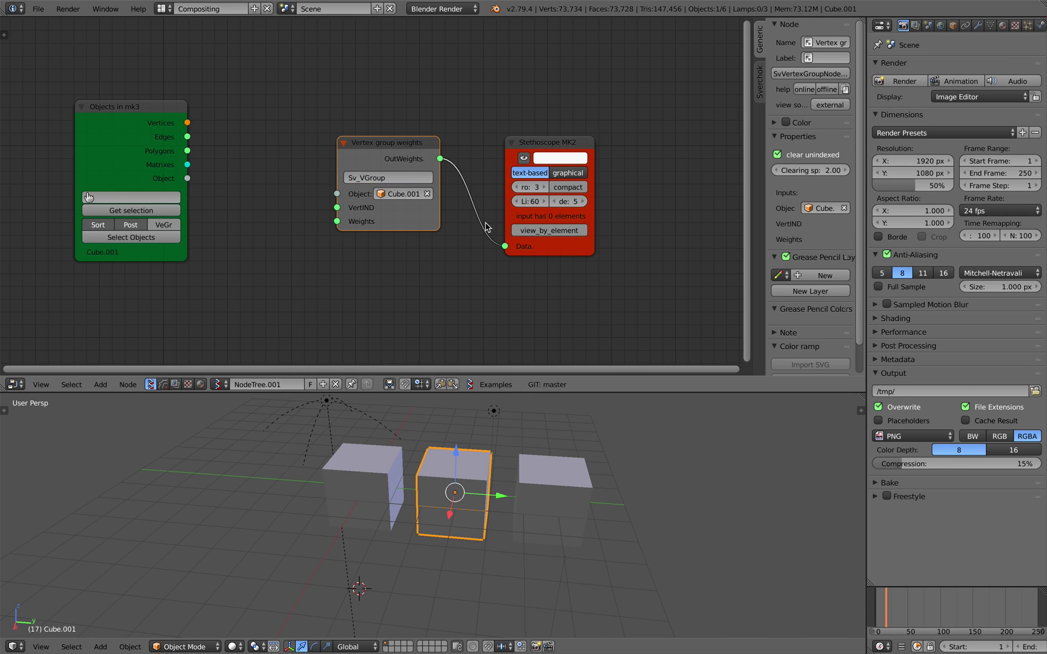
# Widen the Vertex group weights node and set its group name to ALL_ON, checking the name in the cube's vertex groups.
pyautogui.moveTo(504, 247)
pyautogui.mouseDown()
pyautogui.moveTo(493, 252)
pyautogui.moveTo(506, 247)
pyautogui.mouseUp()
pyautogui.hotkey('ctrl', 'Left')
pyautogui.hotkey('ctrl', 'Right')
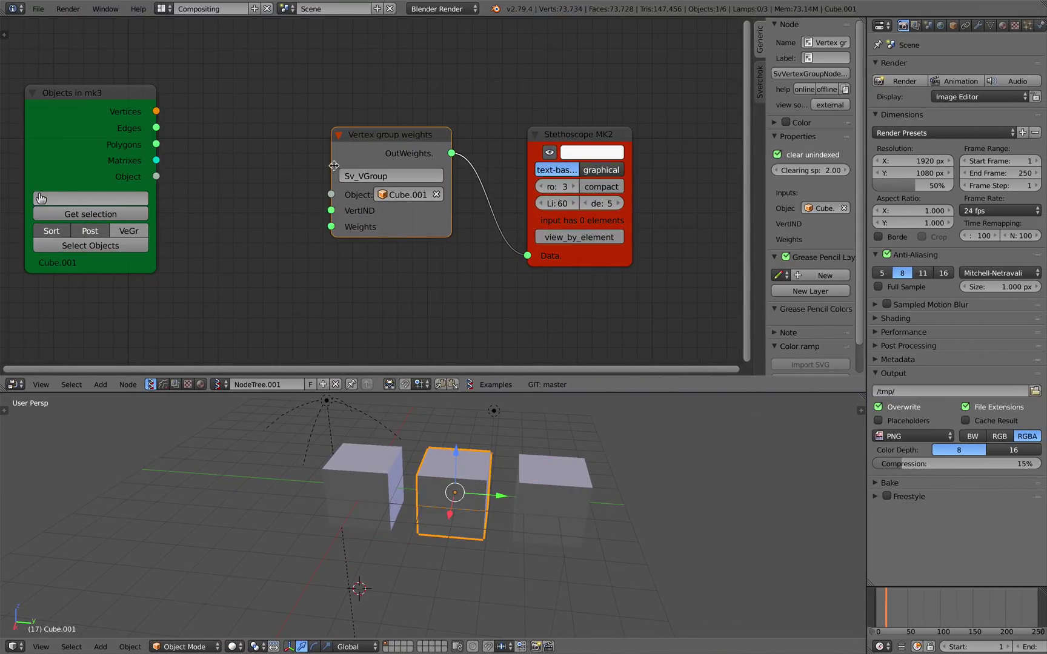
pyautogui.moveTo(334, 165); pyautogui.dragTo(308, 165)
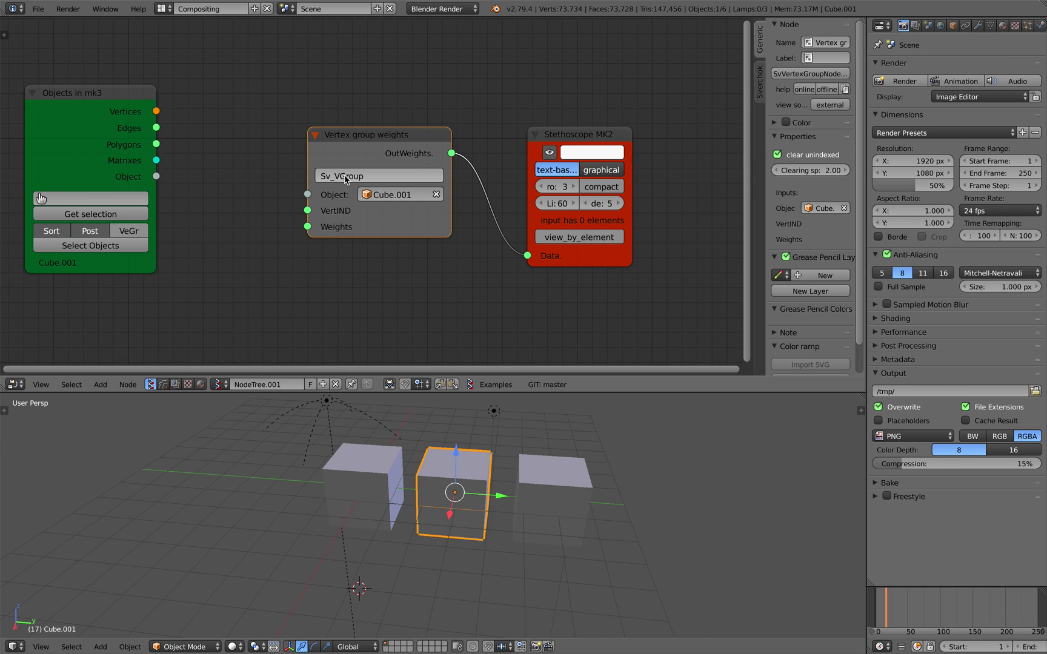
pyautogui.click(991, 26)
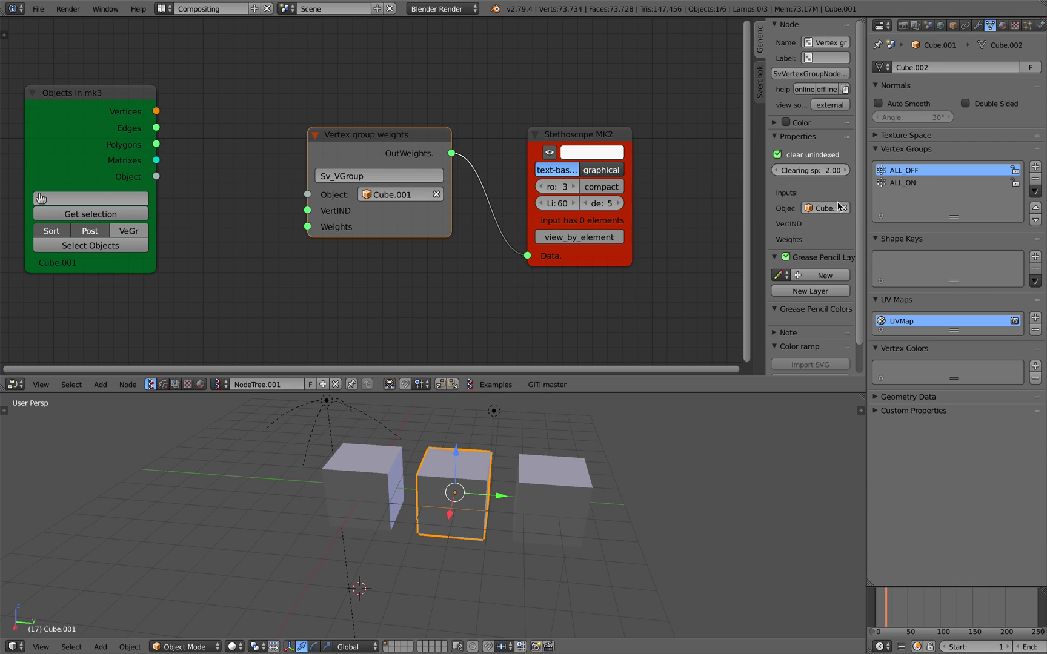
pyautogui.click(415, 176)
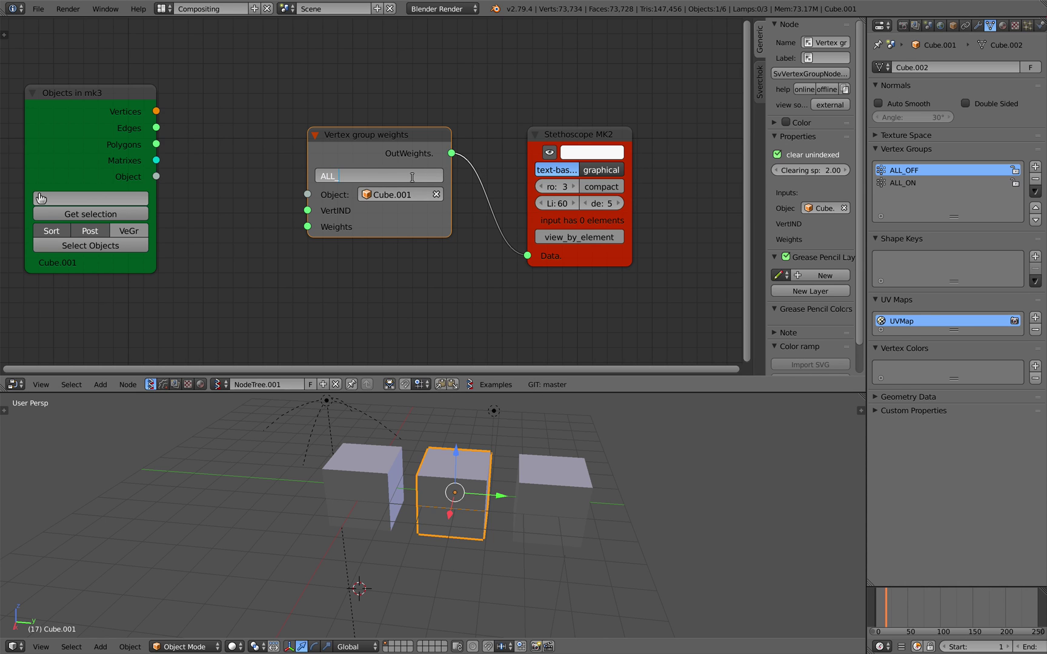
pyautogui.press('Return')
# Spread the Vertex group weights and Stethoscope MK2 nodes apart and save the file over the existing one.
pyautogui.moveTo(363, 147); pyautogui.dragTo(268, 145)
pyautogui.scroll(1, 312, 181)
pyautogui.scroll(1, 371, 141)
pyautogui.moveTo(362, 180); pyautogui.dragTo(281, 131, button='middle')
pyautogui.hotkey('ctrl', 's')
pyautogui.click(336, 184)
pyautogui.moveTo(484, 81); pyautogui.dragTo(469, 67)
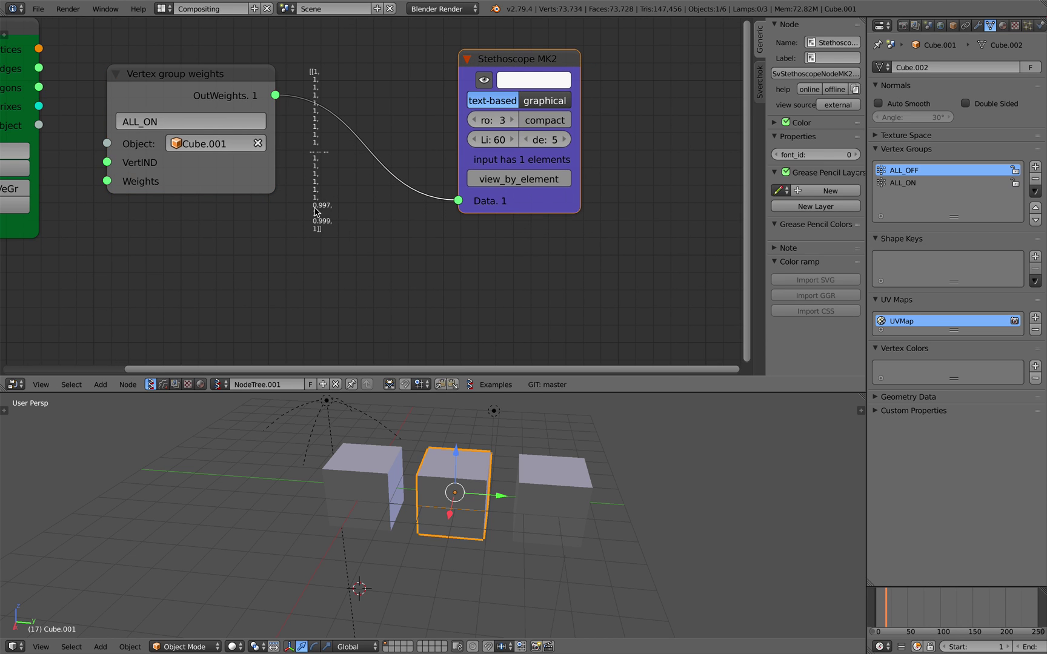
# Move the Vertex group weights node below the Objects in mk3 output row and shift the Stethoscope MK2 node slightly up.
pyautogui.scroll(-3, 478, 188)
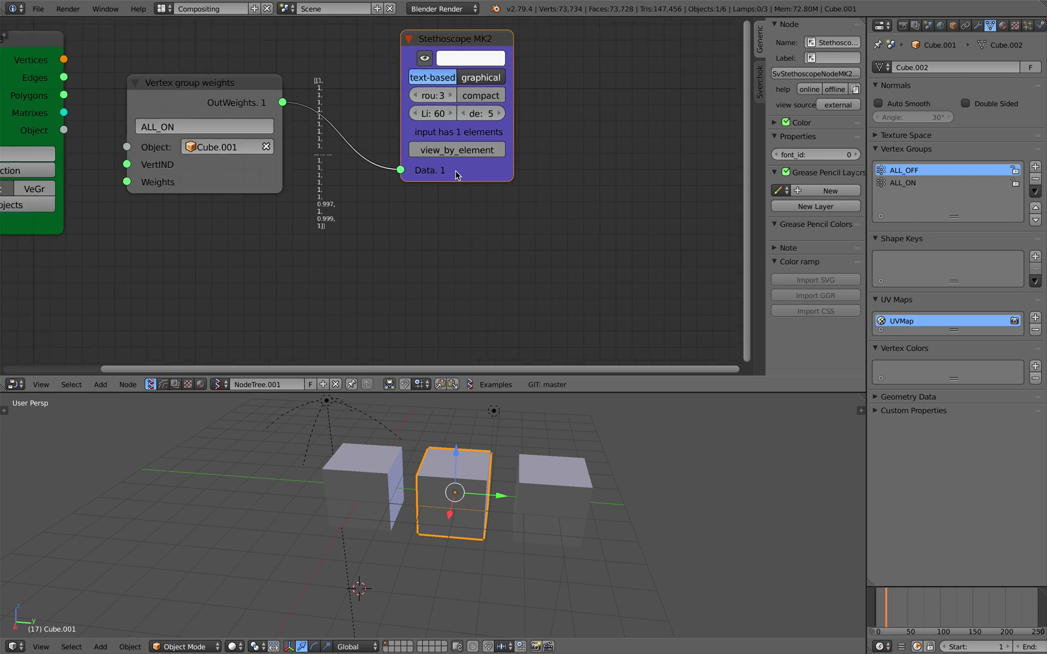
pyautogui.moveTo(242, 136); pyautogui.dragTo(237, 171)
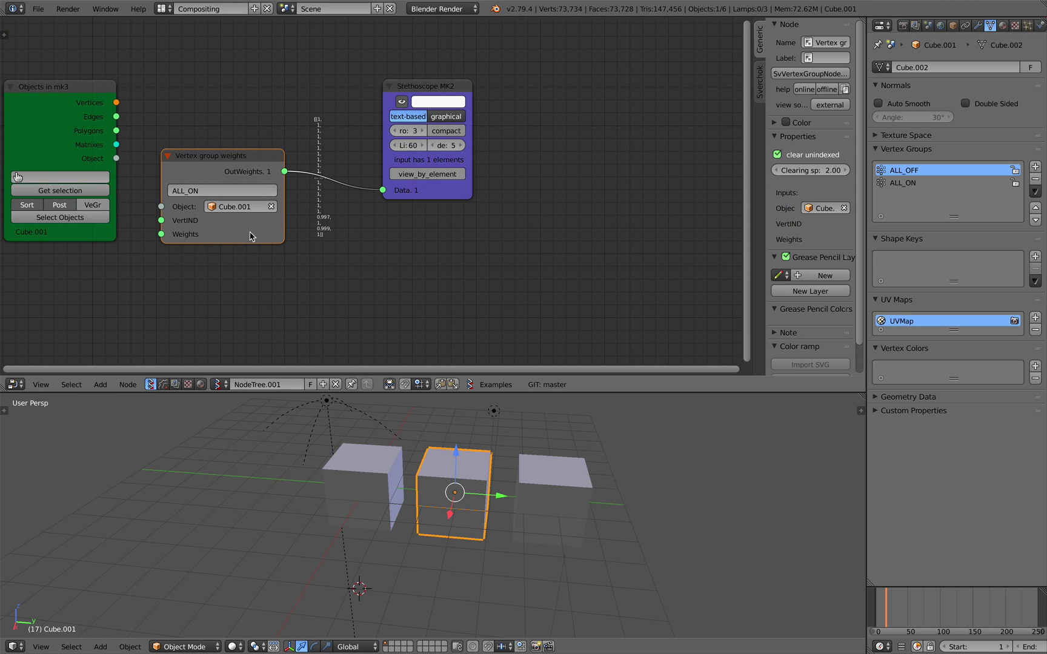
pyautogui.moveTo(235, 169); pyautogui.dragTo(270, 177, button='middle')
pyautogui.moveTo(269, 182); pyautogui.dragTo(278, 208)
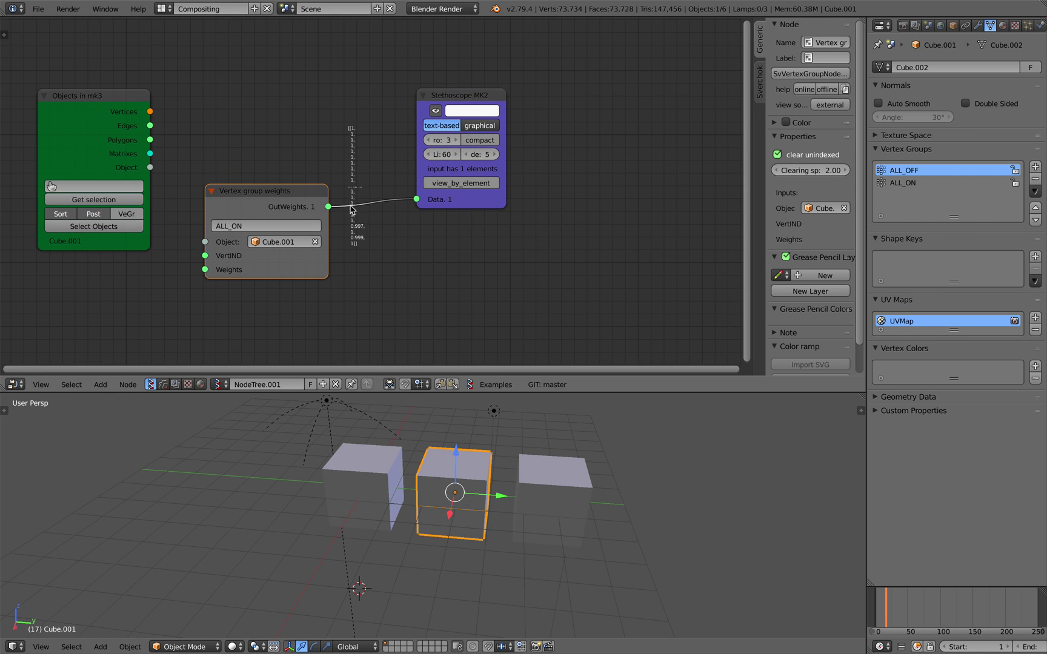
pyautogui.moveTo(392, 223); pyautogui.dragTo(343, 202, button='middle')
pyautogui.moveTo(413, 180); pyautogui.dragTo(410, 170)
# Add a List Mask (out) node in the empty area below the Stethoscope MK2 node.
pyautogui.hotkey('shift', 'a')
pyautogui.click(478, 218)
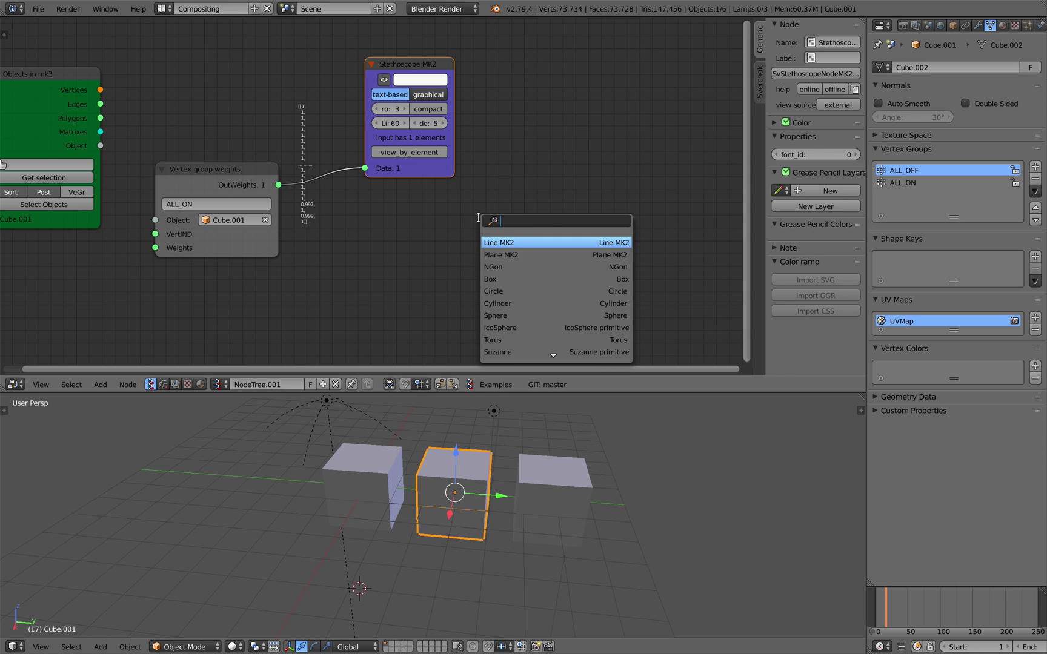
pyautogui.write('list mas')
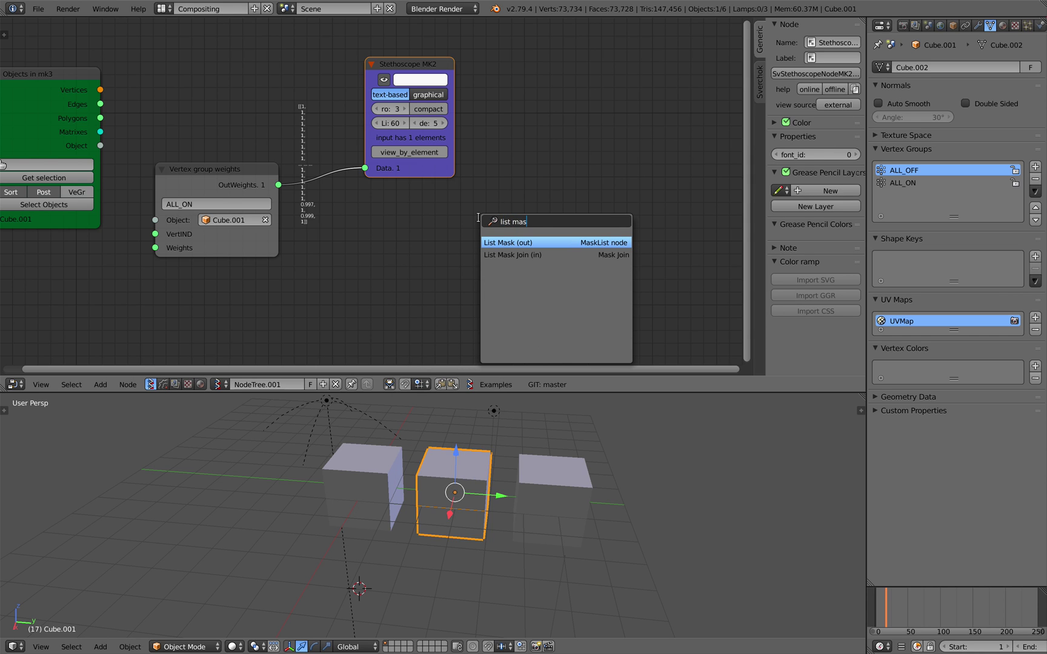
pyautogui.press('Return')
pyautogui.click(466, 214)
pyautogui.moveTo(445, 213); pyautogui.dragTo(458, 198, button='middle')
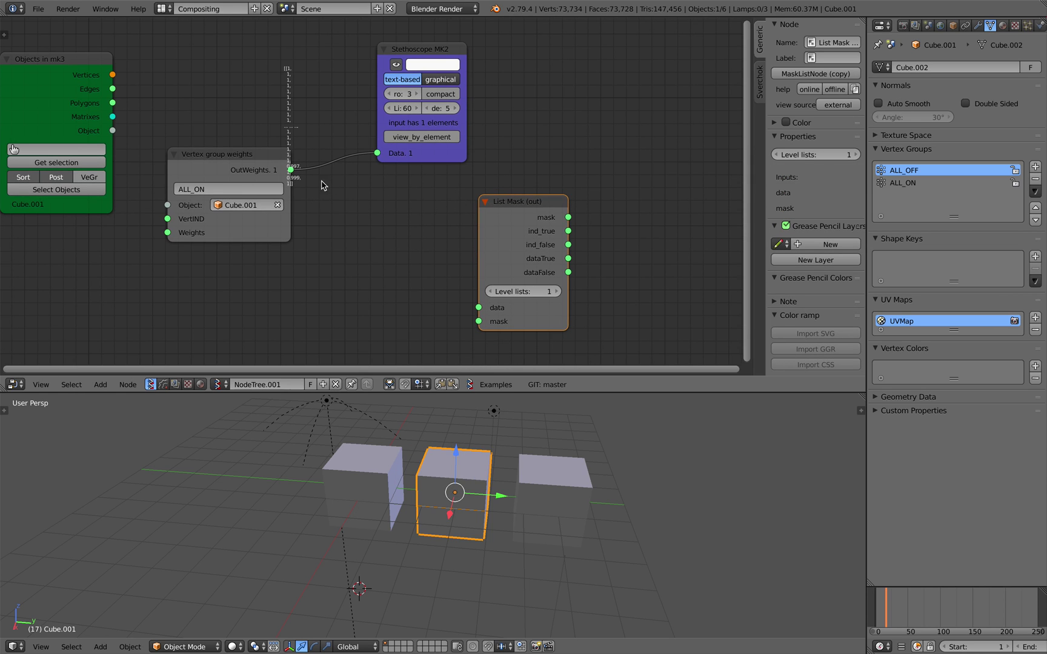
# Spread the Vertex group weights and List Mask (out) nodes apart to make room between them.
pyautogui.moveTo(259, 164); pyautogui.dragTo(257, 197)
pyautogui.moveTo(343, 228); pyautogui.dragTo(343, 212, button='middle')
pyautogui.moveTo(507, 189); pyautogui.dragTo(523, 186)
pyautogui.moveTo(263, 170); pyautogui.dragTo(222, 202)
pyautogui.scroll(1, 277, 199)
# Add a logic function node between the Vertex group weights and List Mask (out) nodes.
pyautogui.hotkey('shift', 'a')
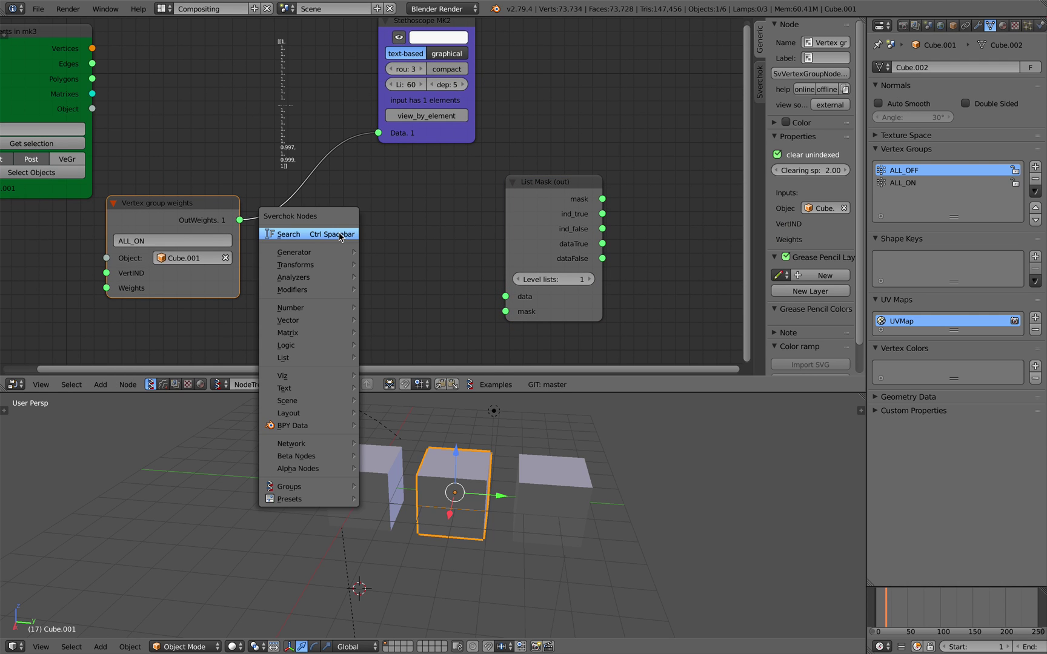
pyautogui.click(339, 237)
pyautogui.write('logi')
pyautogui.press('Return')
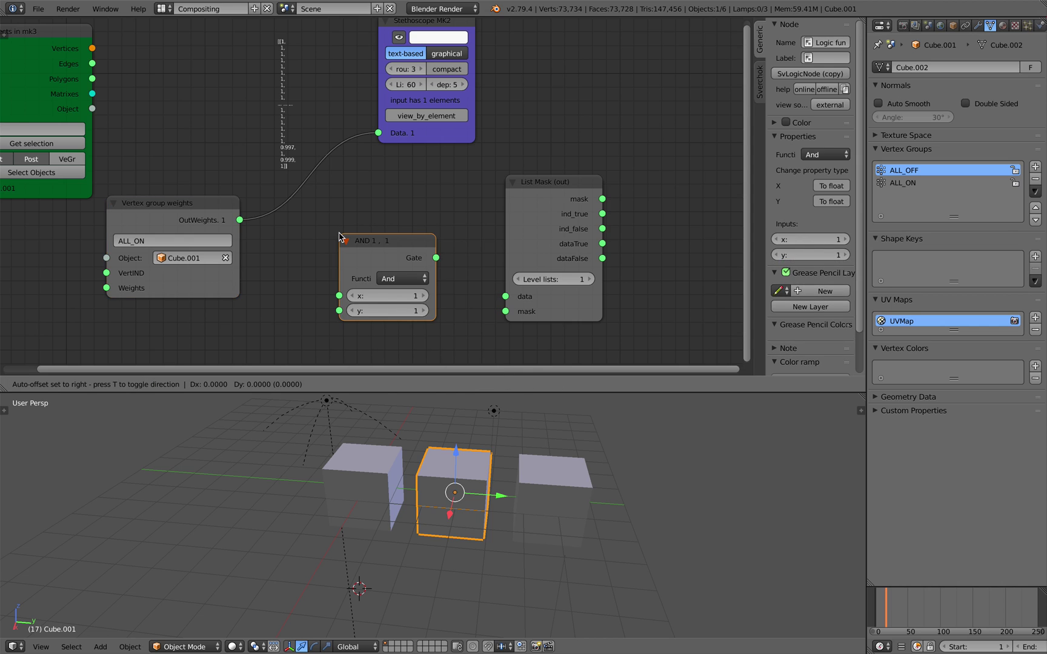
pyautogui.click(339, 237)
# Connect OutWeights to the logic node's x input and set its function to >= with y at 0.50.
pyautogui.moveTo(240, 219); pyautogui.dragTo(394, 279)
pyautogui.click(394, 279)
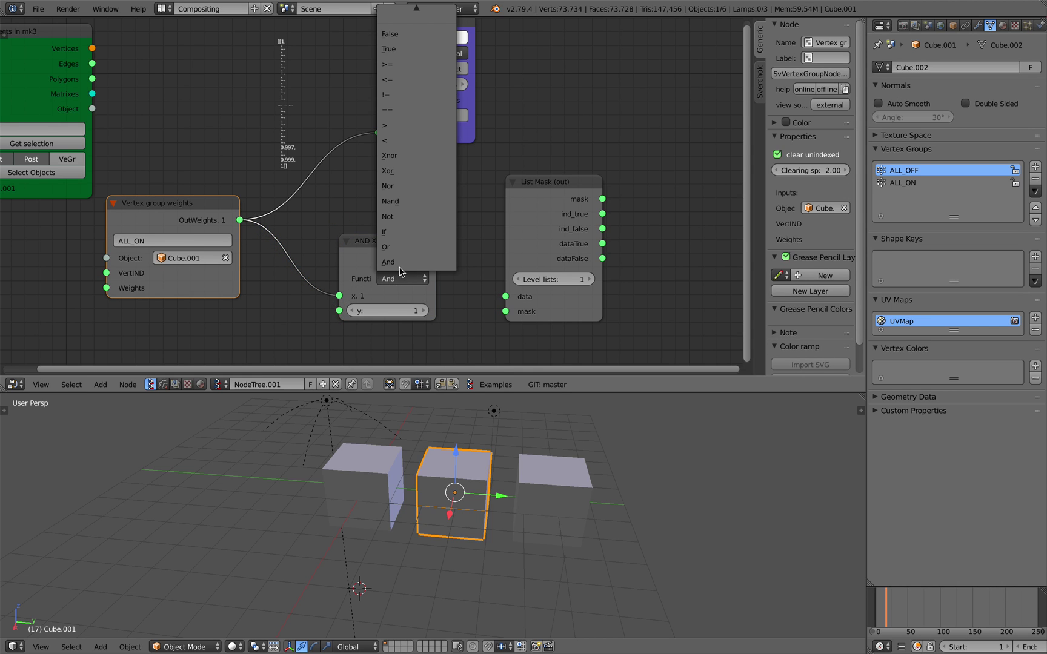
pyautogui.click(424, 78)
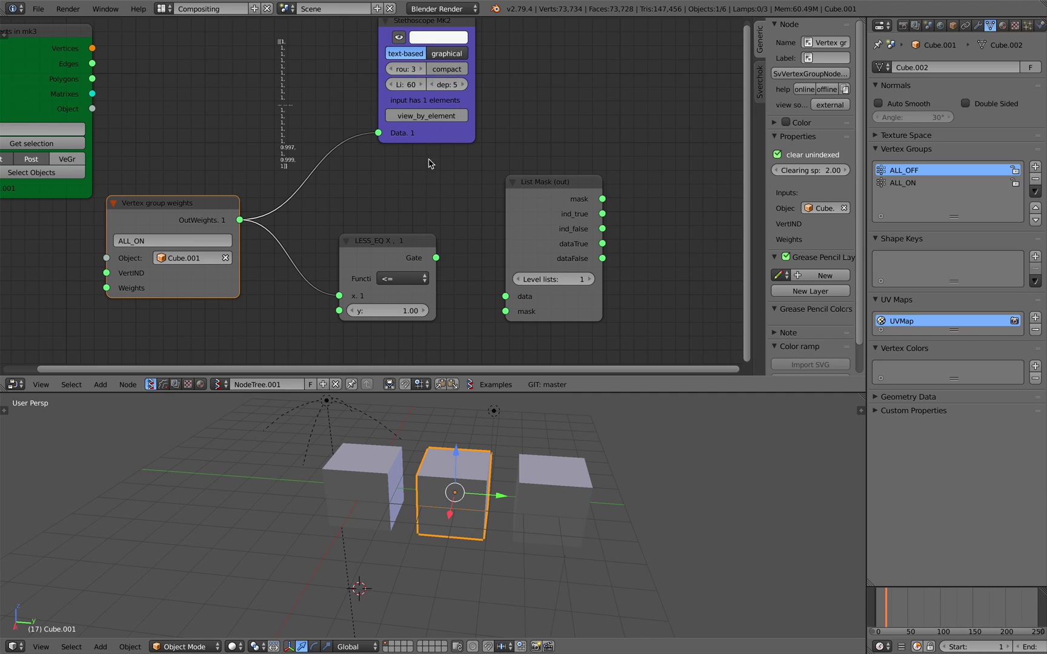
pyautogui.click(403, 279)
pyautogui.click(404, 63)
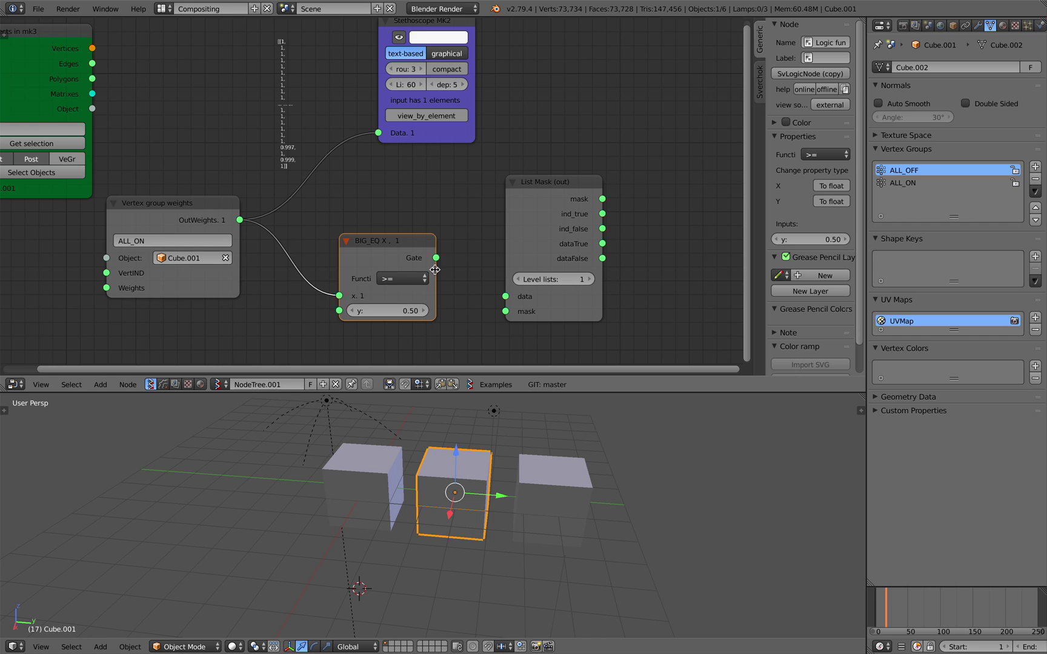
# Connect the logic node's Gate output to the mask input of the List Mask (out) node.
pyautogui.moveTo(436, 258); pyautogui.dragTo(457, 267)
pyautogui.moveTo(492, 305); pyautogui.dragTo(506, 296)
pyautogui.press('Home')
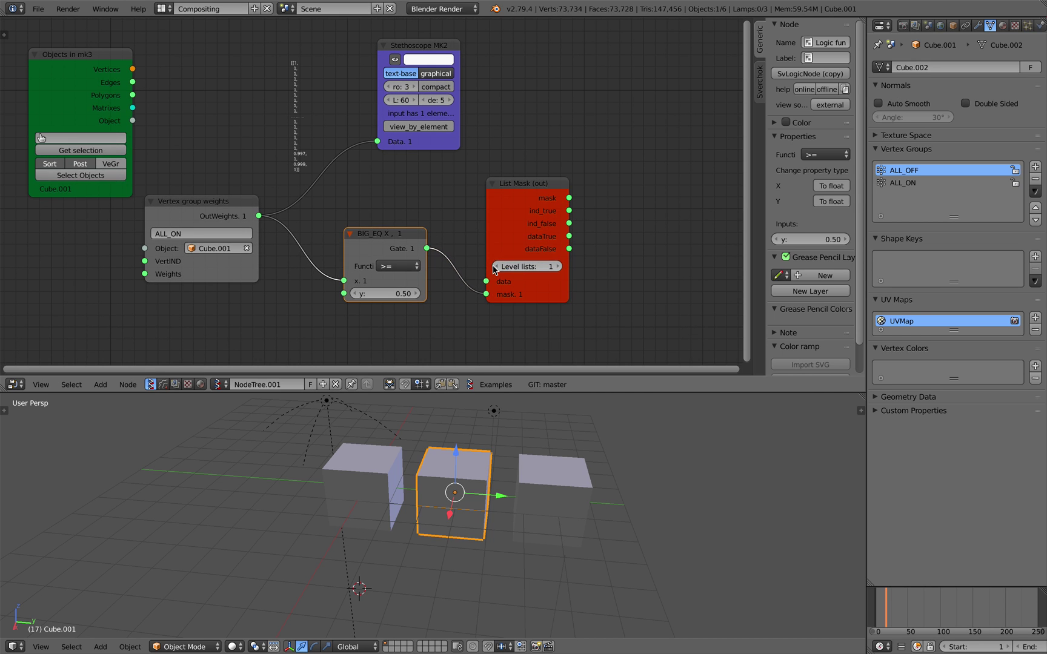
# Move the Objects in mk3 node lower and connect its Vertices output to the data input of List Mask (out).
pyautogui.moveTo(91, 93); pyautogui.dragTo(77, 115)
pyautogui.moveTo(138, 147); pyautogui.dragTo(169, 143, button='middle')
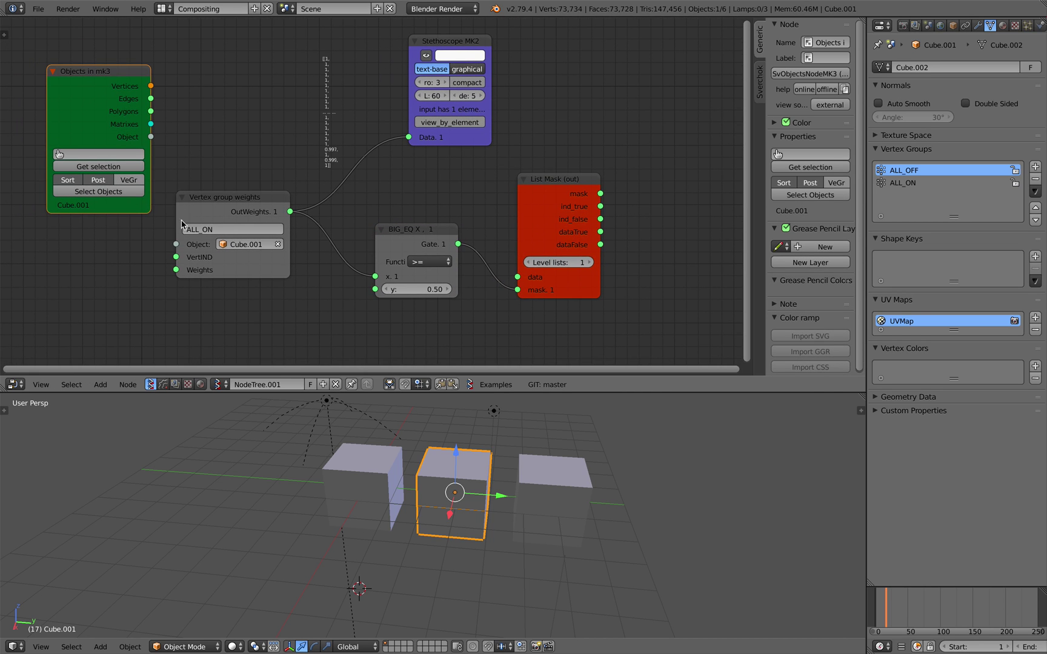
pyautogui.moveTo(90, 133); pyautogui.dragTo(84, 196)
pyautogui.moveTo(144, 149); pyautogui.dragTo(525, 276)
pyautogui.moveTo(576, 191); pyautogui.dragTo(538, 188, button='middle')
# Add a Viewer Draw node beside List Mask (out) and connect dataTrue to its vertices input.
pyautogui.hotkey('alt', 'space')
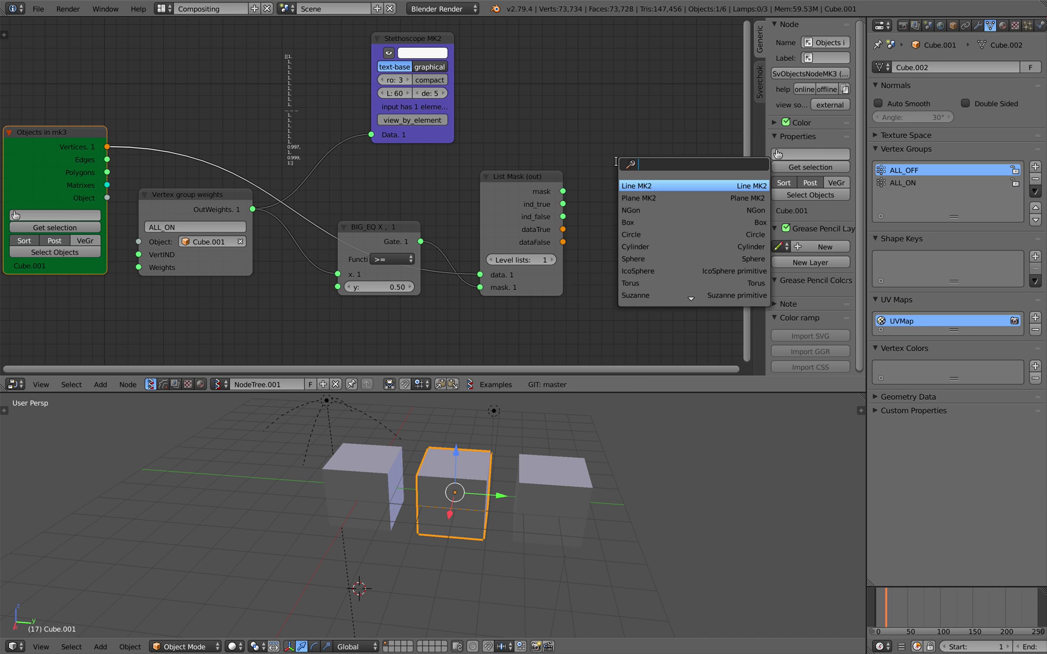
pyautogui.write('viewer')
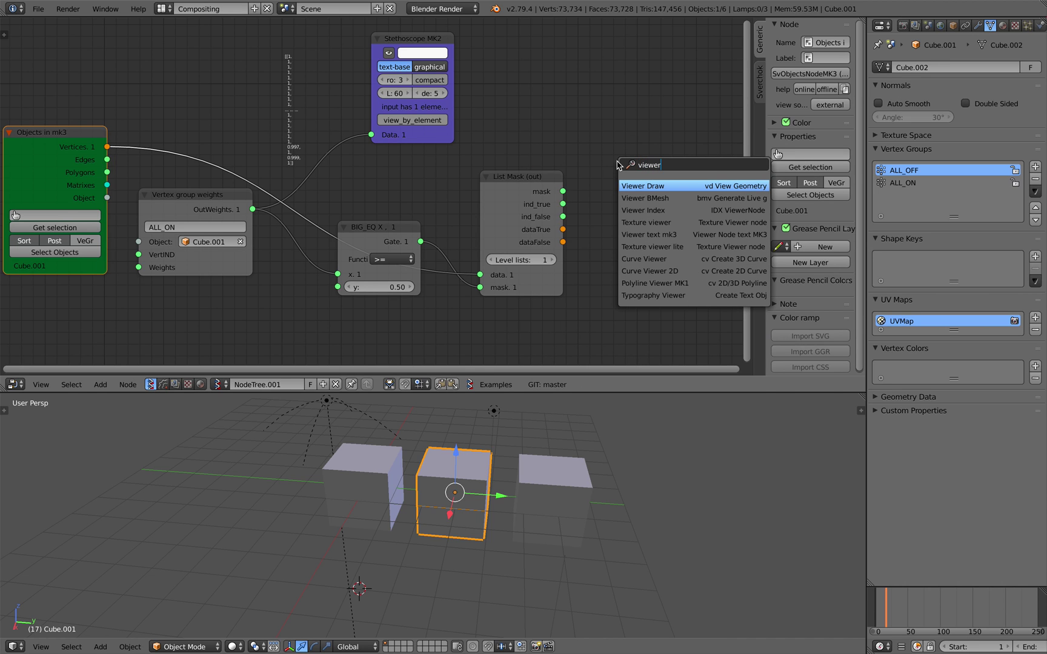
pyautogui.press('Return')
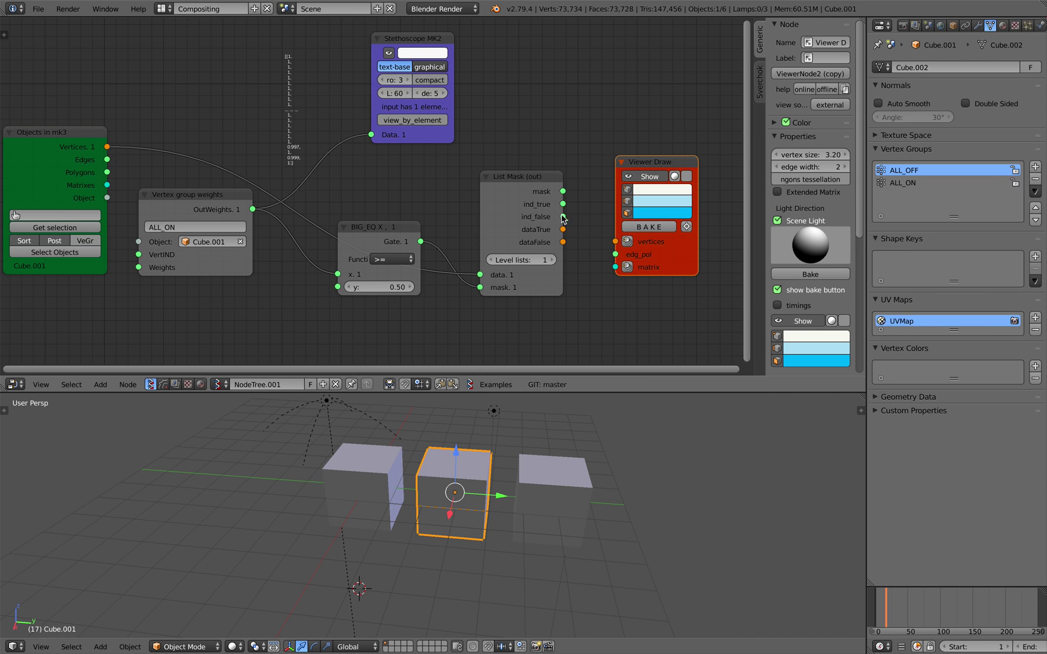
pyautogui.moveTo(564, 231); pyautogui.dragTo(610, 241)
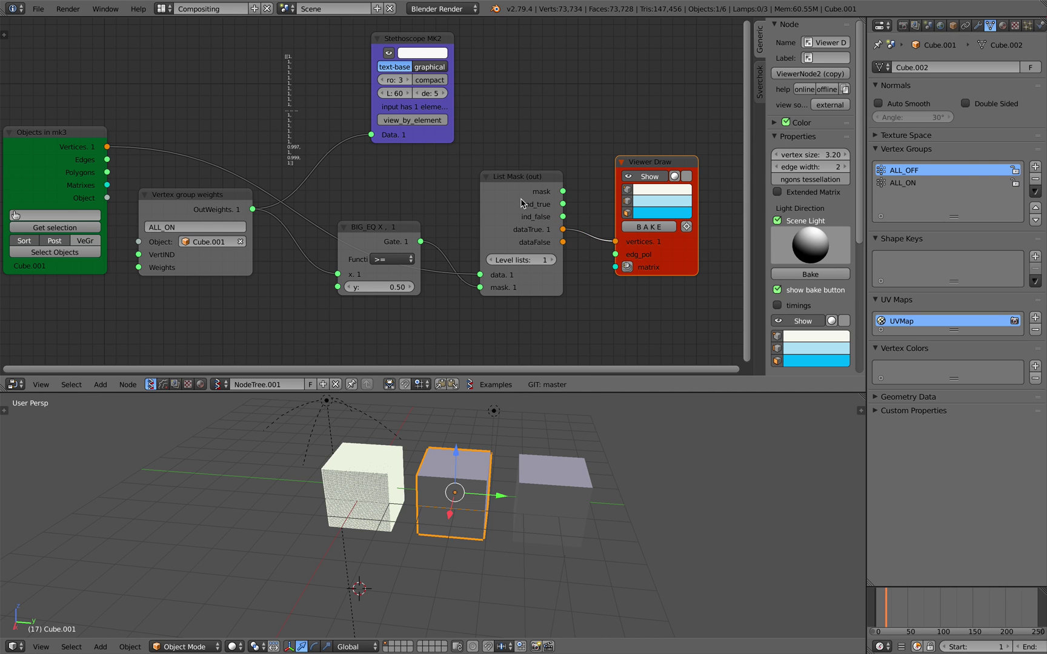
# Set the List Mask (out) node's list level to 2 and shift the node slightly down.
pyautogui.moveTo(520, 199); pyautogui.dragTo(519, 207)
pyautogui.scroll(3, 499, 434)
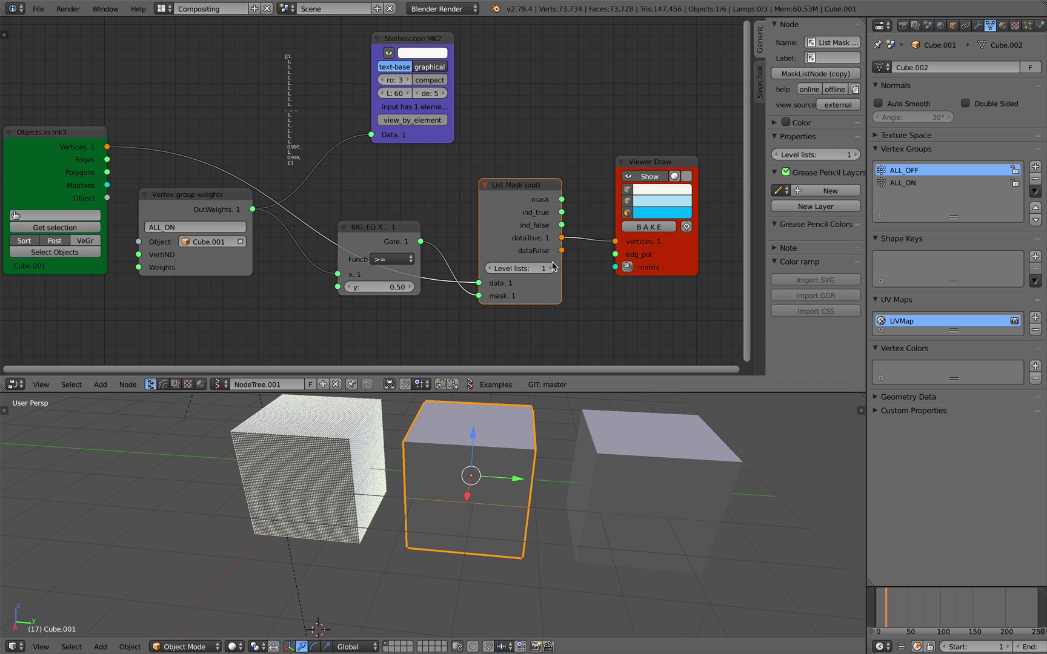
pyautogui.moveTo(511, 223); pyautogui.dragTo(507, 228)
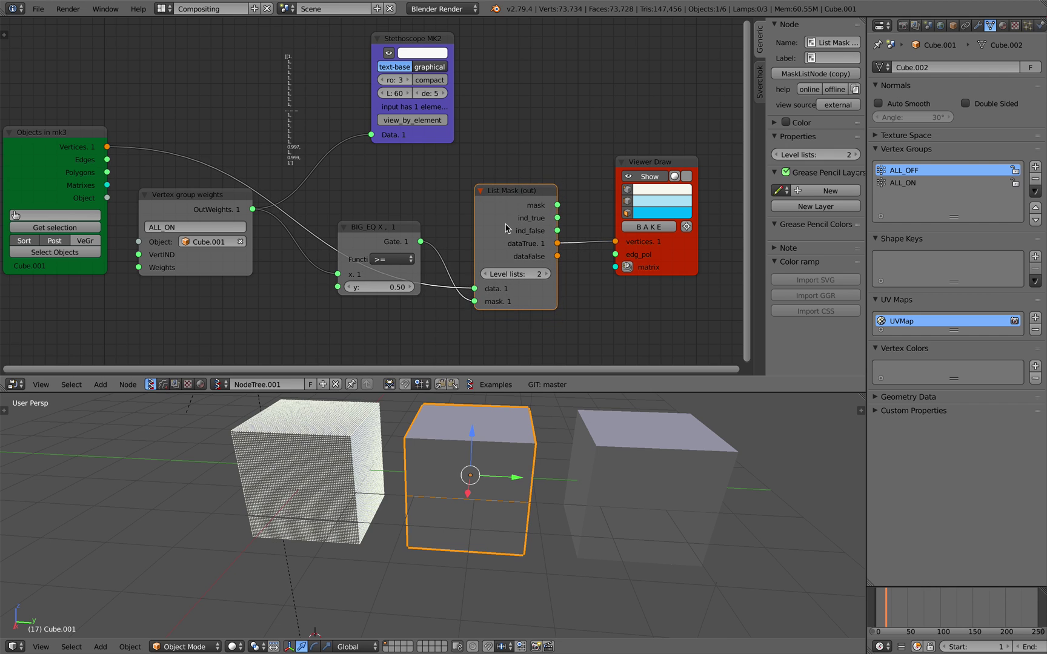
# Connect the Objects in mk3 Polygons output to Viewer Draw's edg_pol input and set the logic node's y to 1.00.
pyautogui.press('Home')
pyautogui.moveTo(130, 168); pyautogui.dragTo(600, 244)
pyautogui.moveTo(558, 451); pyautogui.dragTo(482, 332, button='middle')
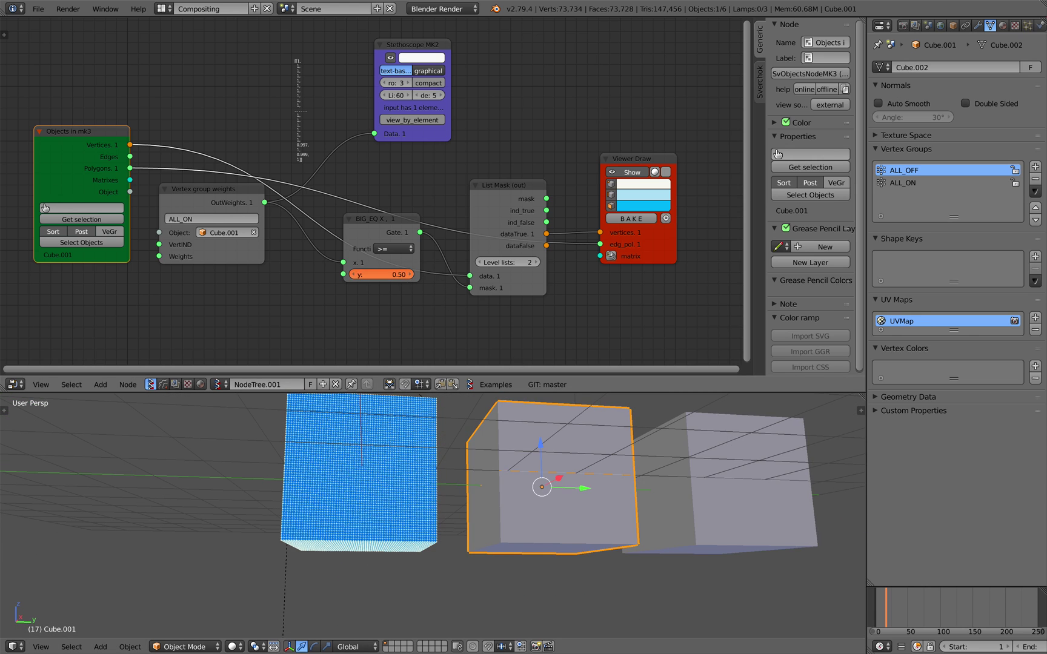
pyautogui.press('Return')
pyautogui.moveTo(416, 454); pyautogui.dragTo(459, 489, button='middle')
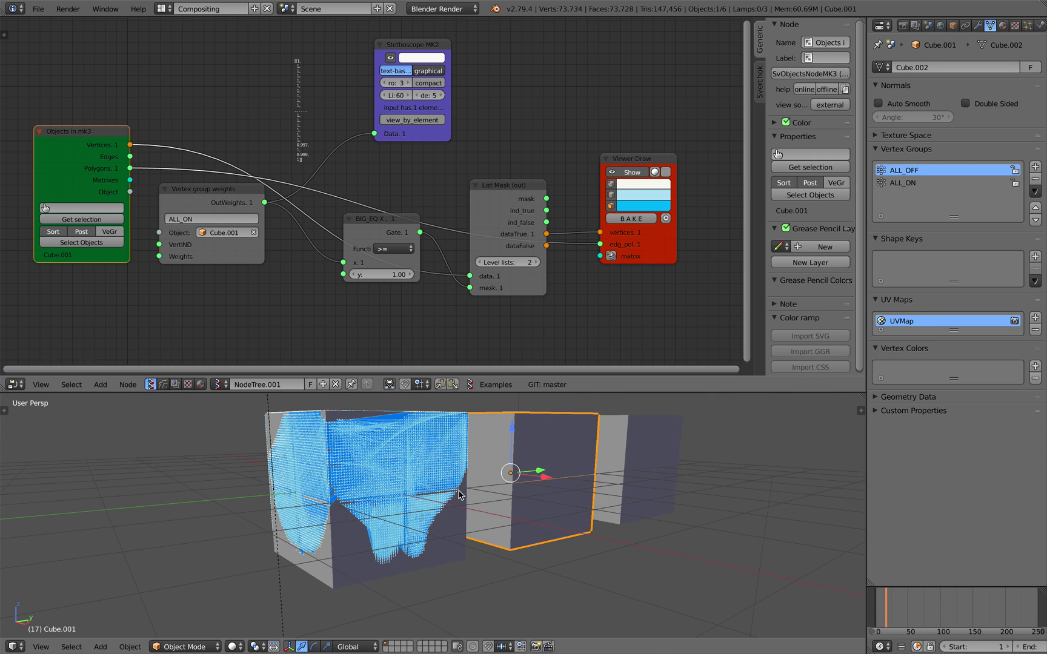
# Move the original Cube object aside, clear of the drawn viewer geometry.
pyautogui.press('g')
pyautogui.press('z')
pyautogui.rightClick(426, 494)
pyautogui.rightClick(425, 489)
pyautogui.press('g')
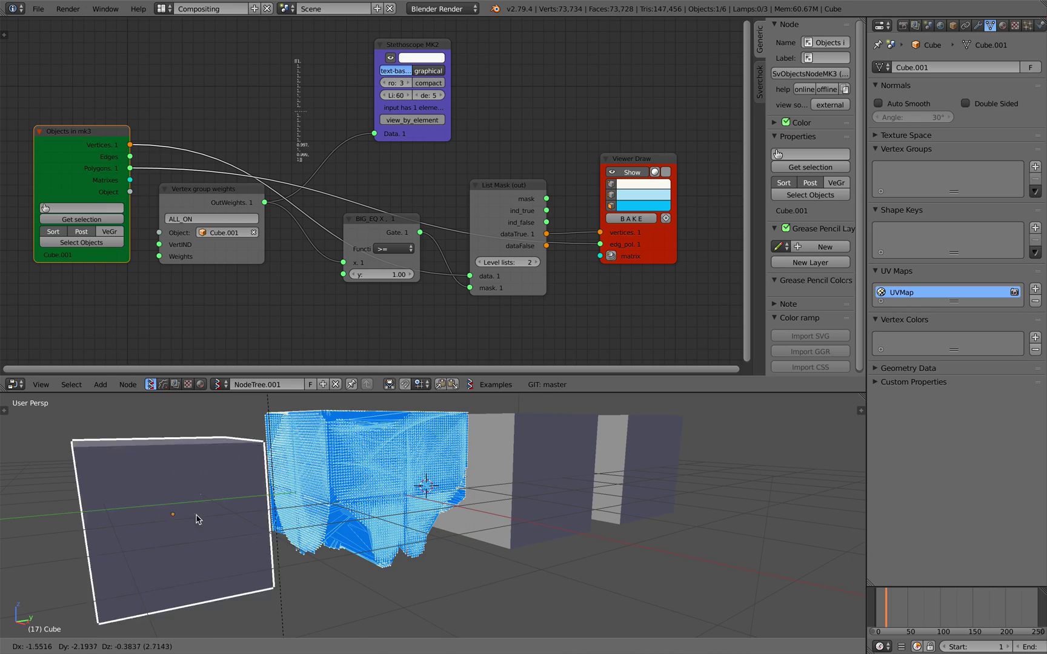
pyautogui.click(198, 516)
pyautogui.moveTo(273, 498); pyautogui.dragTo(394, 436, button='middle')
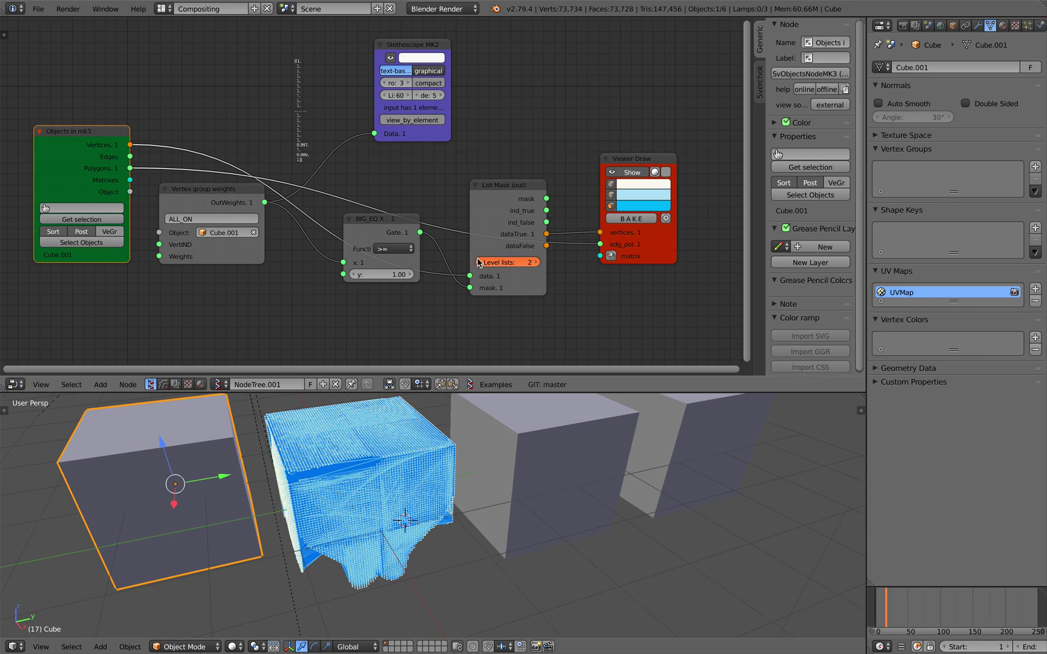
# Set the List Mask (out) node's list level to 1 and move the node up.
pyautogui.click(477, 263)
pyautogui.moveTo(497, 460); pyautogui.dragTo(432, 459, button='middle')
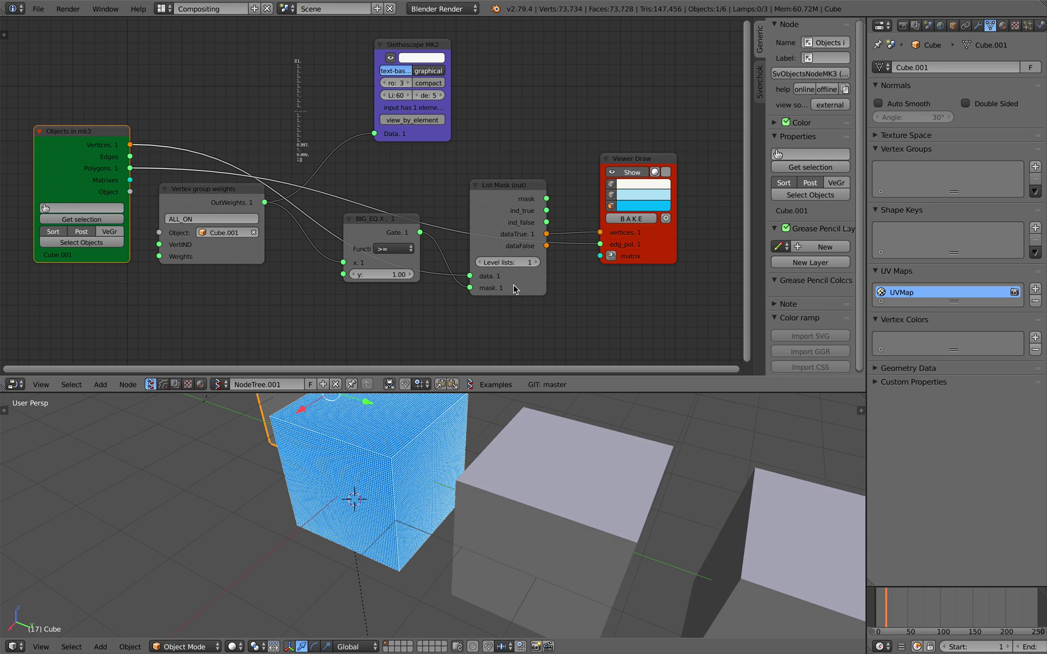
pyautogui.moveTo(520, 205); pyautogui.dragTo(525, 143)
# Shift the logic and Vertex group weights nodes down and the Stethoscope MK2 node slightly left.
pyautogui.moveTo(393, 239); pyautogui.dragTo(383, 262)
pyautogui.moveTo(194, 187); pyautogui.dragTo(193, 206)
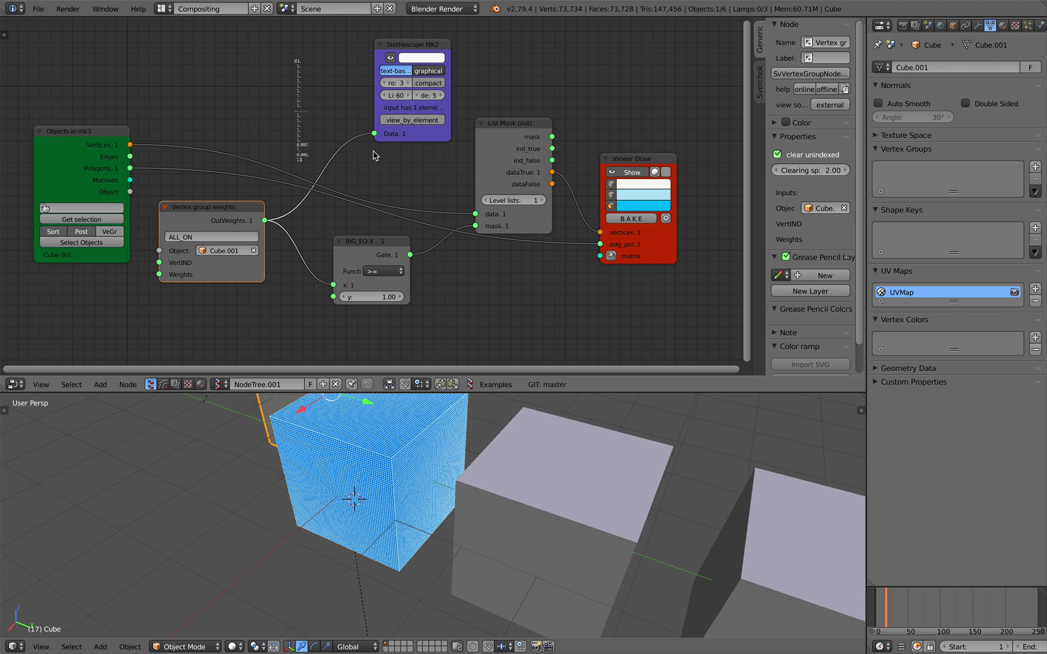
pyautogui.moveTo(415, 138); pyautogui.dragTo(401, 139)
pyautogui.moveTo(363, 178); pyautogui.dragTo(387, 164, button='middle')
# Select Cube.001 and show its modifier settings.
pyautogui.rightClick(512, 429)
pyautogui.moveTo(512, 430); pyautogui.dragTo(523, 427, button='middle')
pyautogui.click(977, 26)
pyautogui.moveTo(665, 473); pyautogui.dragTo(599, 461, button='middle')
pyautogui.scroll(-1, 598, 460)
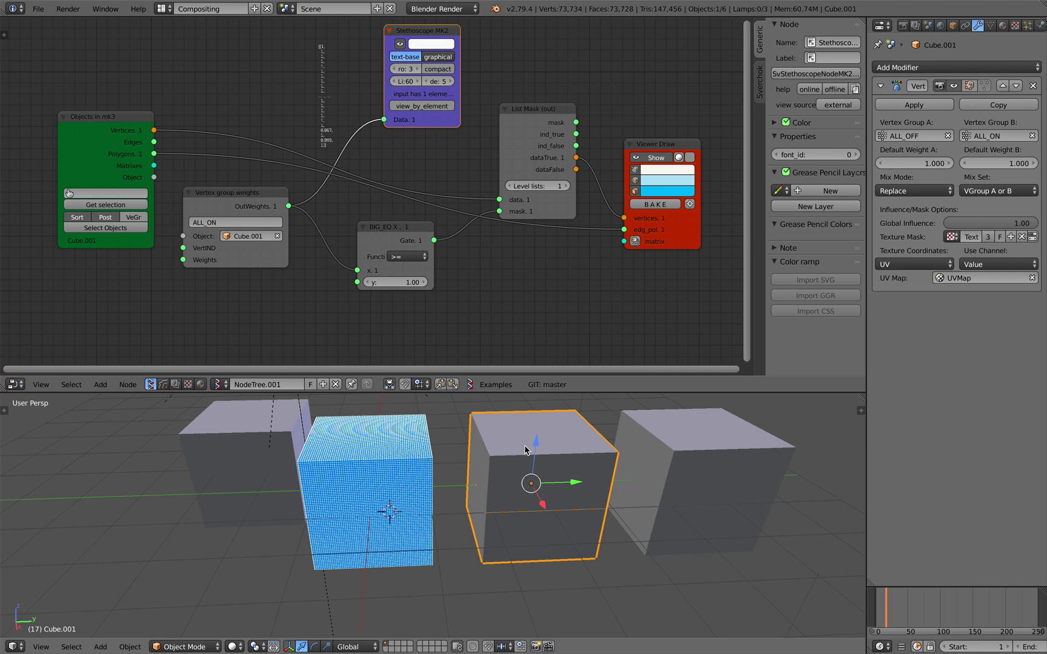
# Rearrange the nodes, placing Objects in mk3 above Vertex group weights and shifting List Mask (out) and the logic node left.
pyautogui.moveTo(143, 129); pyautogui.dragTo(216, 66)
pyautogui.moveTo(225, 123); pyautogui.dragTo(206, 147, button='middle')
pyautogui.moveTo(231, 230); pyautogui.dragTo(212, 248)
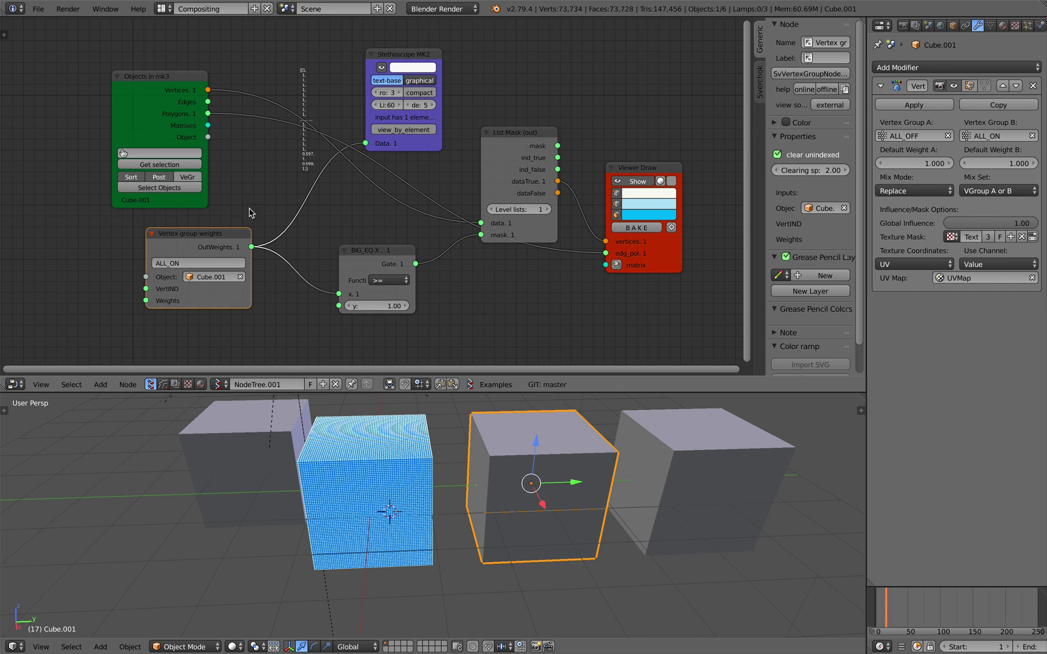
pyautogui.moveTo(520, 160)
pyautogui.mouseDown()
pyautogui.moveTo(512, 125)
pyautogui.moveTo(509, 145)
pyautogui.mouseUp()
pyautogui.moveTo(388, 263); pyautogui.dragTo(378, 263)
pyautogui.moveTo(474, 269); pyautogui.dragTo(458, 255, button='middle')
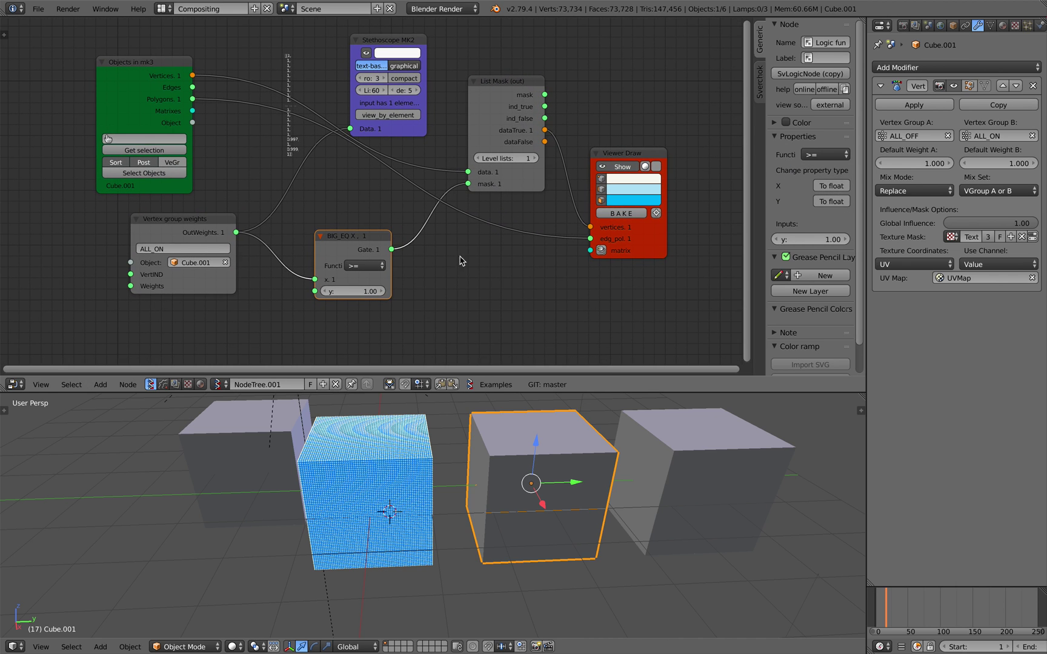
# Add a List Length node beside the logic node and connect the Gate output to its Data input.
pyautogui.hotkey('alt', 'space')
pyautogui.write('list l')
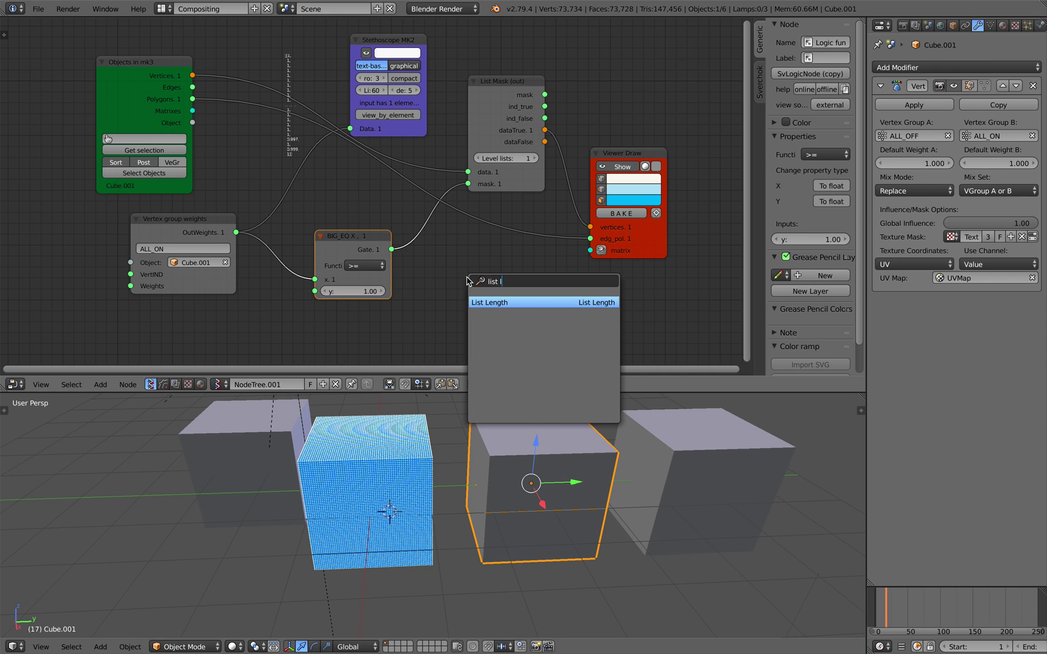
pyautogui.press('Return')
pyautogui.click(402, 264)
pyautogui.moveTo(392, 250); pyautogui.dragTo(440, 303)
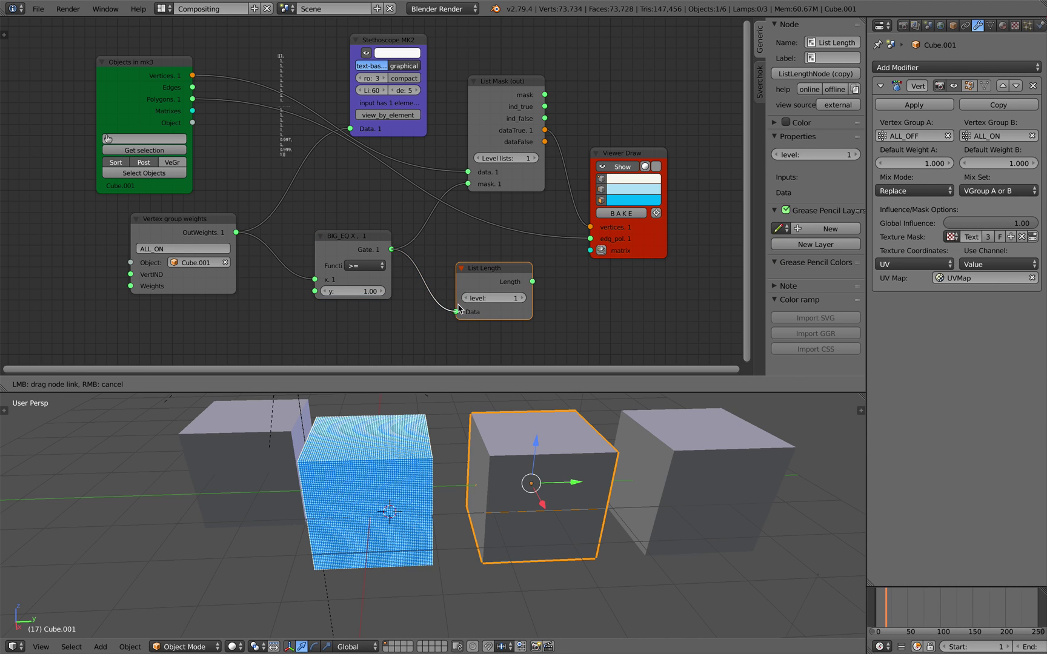
# Duplicate the Stethoscope MK2 node below Viewer Draw and connect List Length's Length output to it to read the list length.
pyautogui.moveTo(390, 41); pyautogui.dragTo(396, 37)
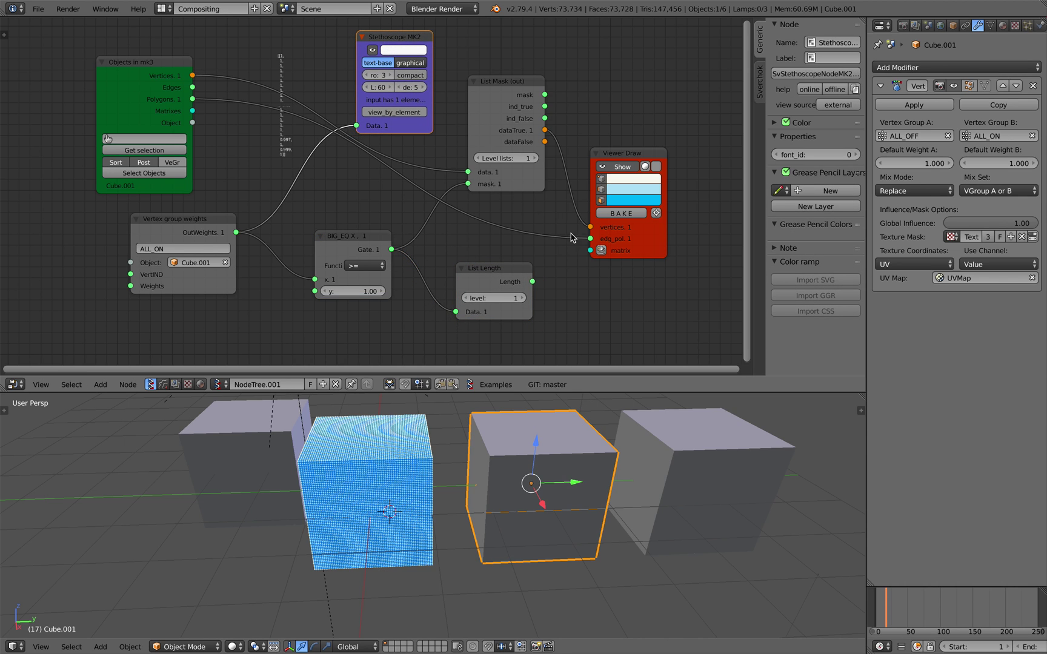
pyautogui.hotkey('shift', 'd')
pyautogui.click(623, 273)
pyautogui.moveTo(596, 284); pyautogui.dragTo(584, 240, button='middle')
pyautogui.moveTo(522, 238); pyautogui.dragTo(574, 317)
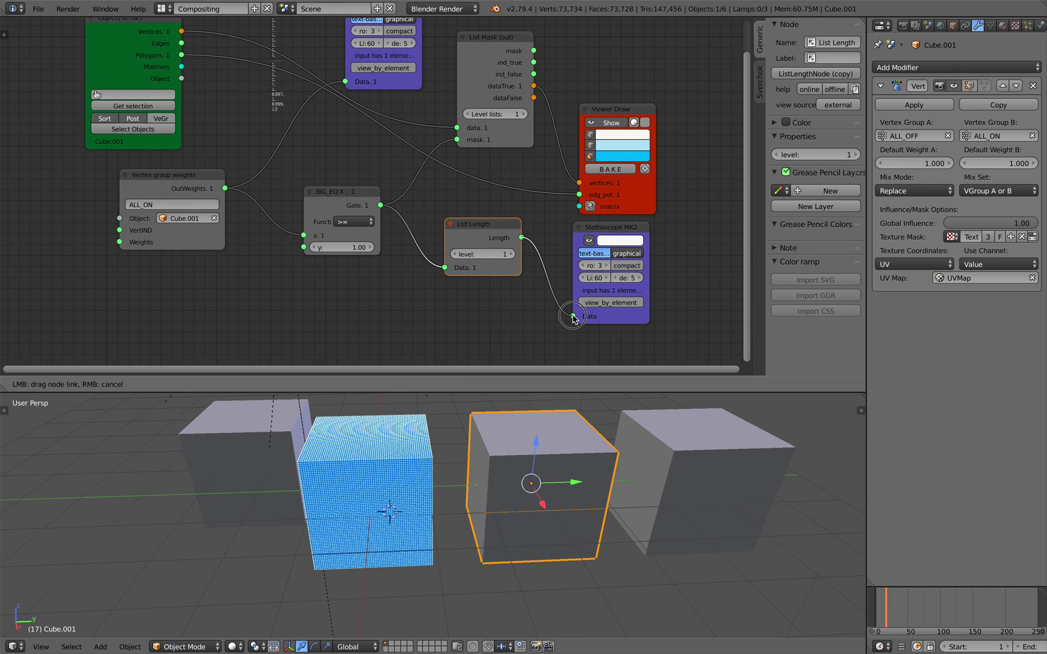
pyautogui.click(615, 183)
pyautogui.scroll(2, 534, 137)
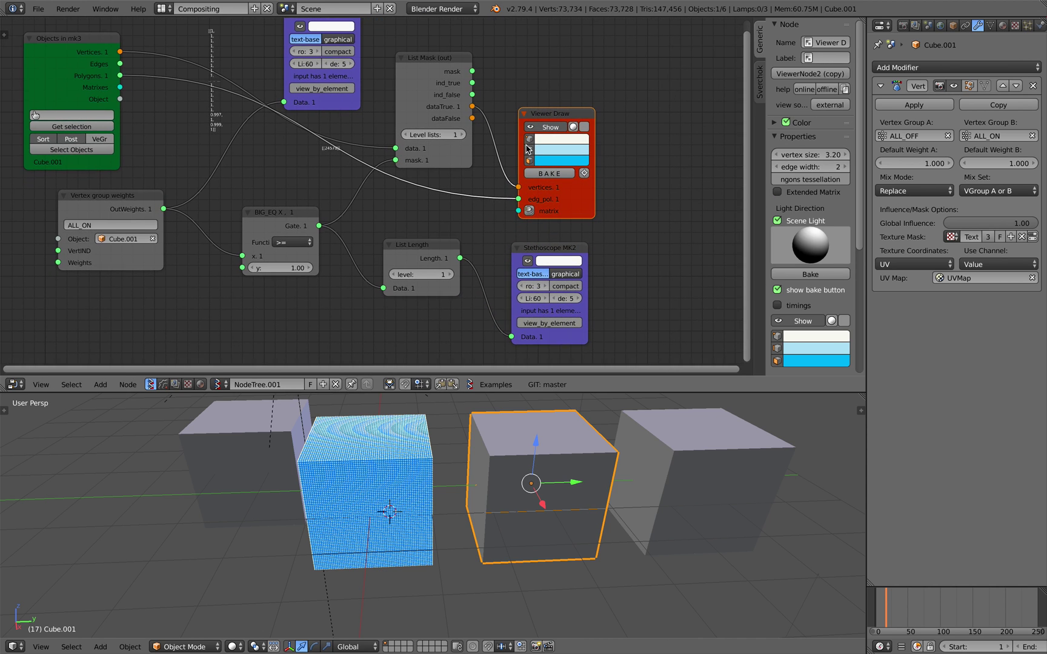
pyautogui.scroll(2, 367, 164)
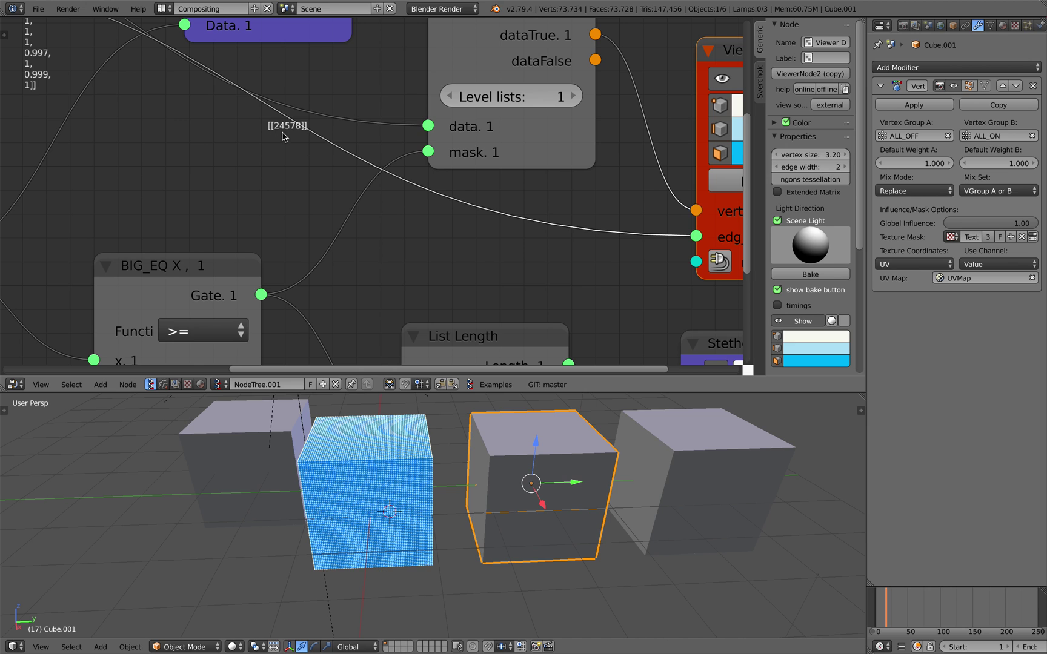
# Add a Mask Vertices node above the Viewer Draw node.
pyautogui.scroll(-4, 315, 158)
pyautogui.keyDown('ctrl'); pyautogui.scroll(3, 424, 206); pyautogui.keyUp('ctrl')
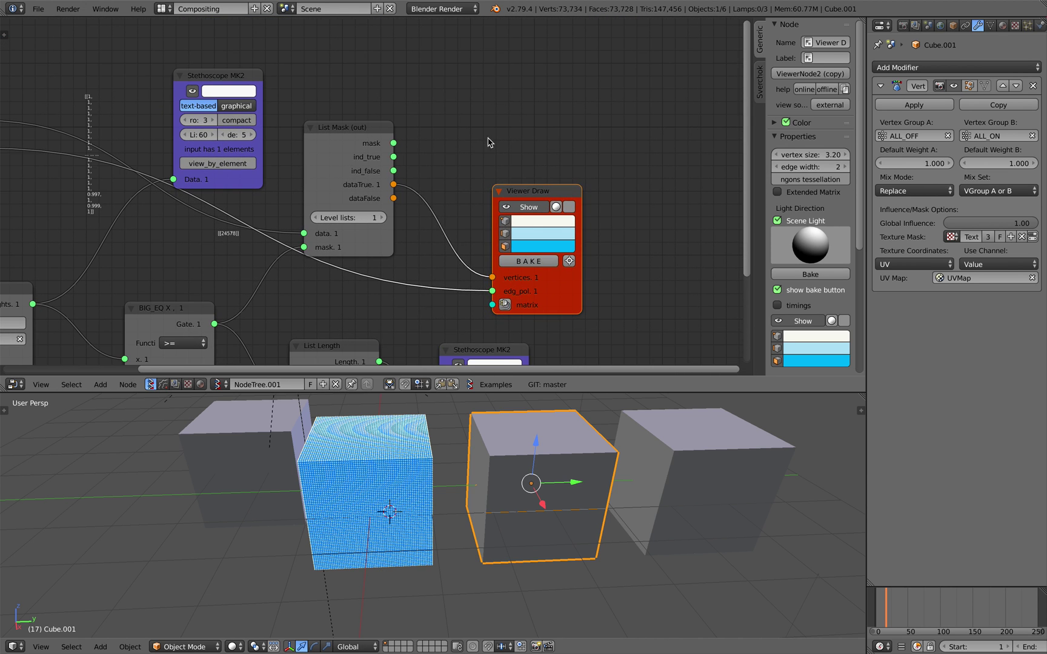
pyautogui.hotkey('alt', 'space')
pyautogui.write('mask')
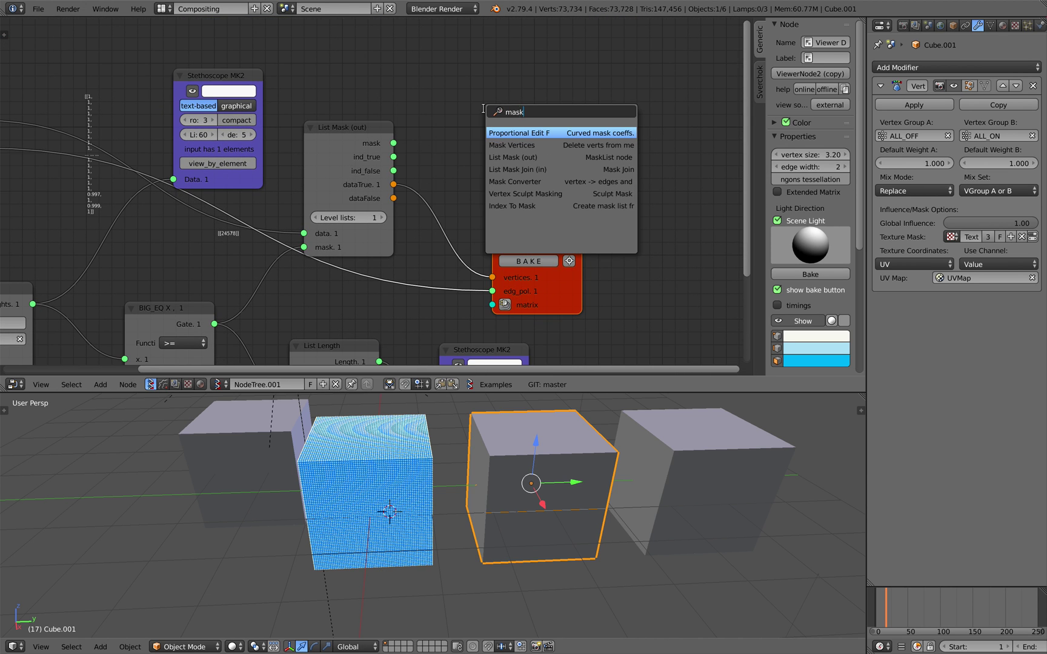
pyautogui.press('Down')
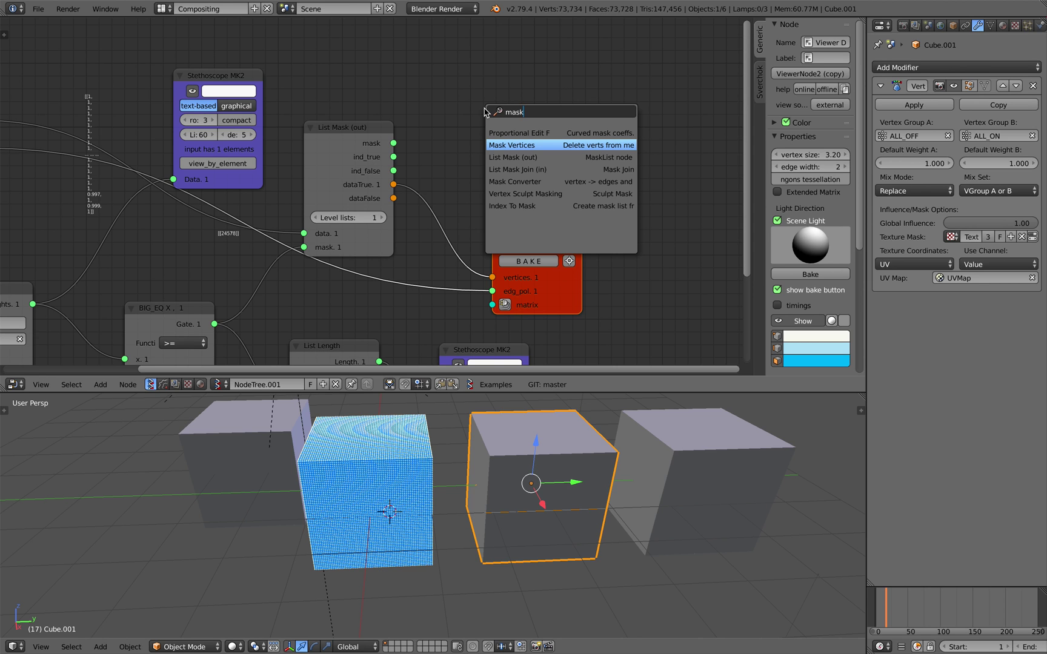
pyautogui.press('Return')
pyautogui.click(503, 73)
pyautogui.scroll(-2, 472, 129)
pyautogui.moveTo(454, 153); pyautogui.dragTo(503, 124, button='middle')
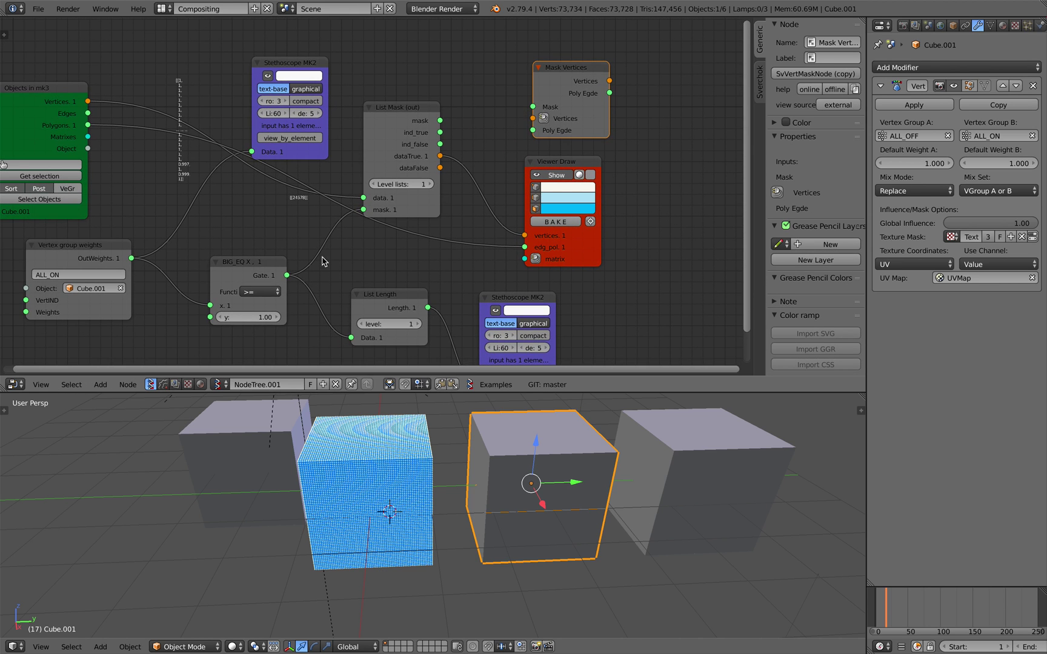
# Feed Gate, Vertices and Polygons into Mask Vertices, move Viewer Draw aside, and connect the masked Vertices and Poly Egde outputs to it.
pyautogui.moveTo(284, 274)
pyautogui.mouseDown()
pyautogui.moveTo(268, 276)
pyautogui.moveTo(532, 107)
pyautogui.moveTo(91, 104)
pyautogui.moveTo(536, 135)
pyautogui.moveTo(551, 162)
pyautogui.moveTo(698, 135)
pyautogui.mouseUp()
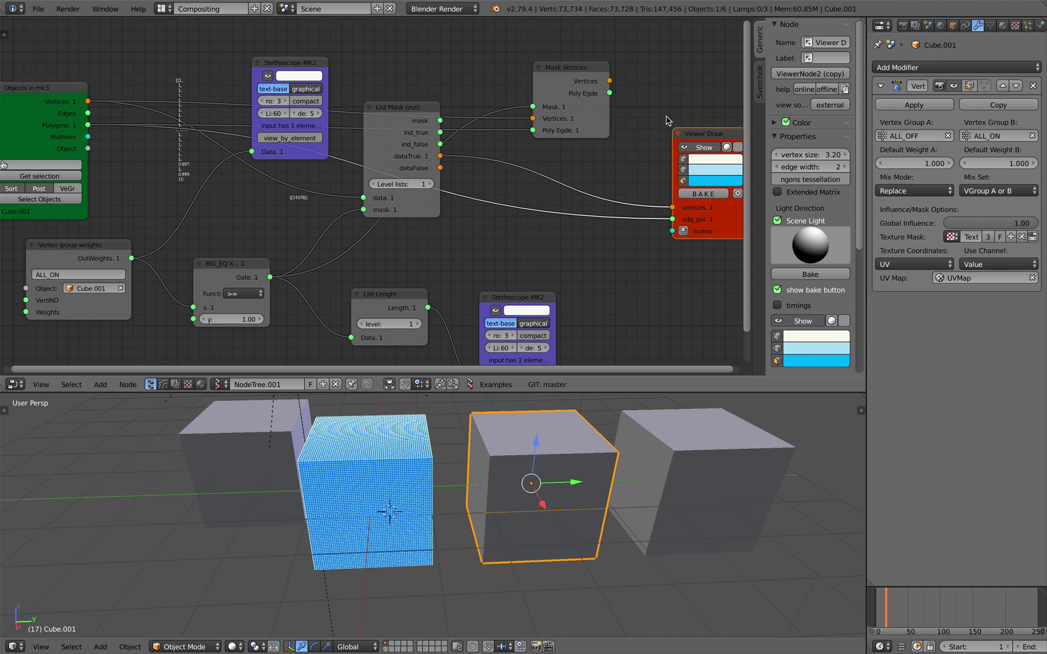
pyautogui.moveTo(672, 208)
pyautogui.mouseDown()
pyautogui.moveTo(661, 215)
pyautogui.moveTo(655, 197)
pyautogui.mouseUp()
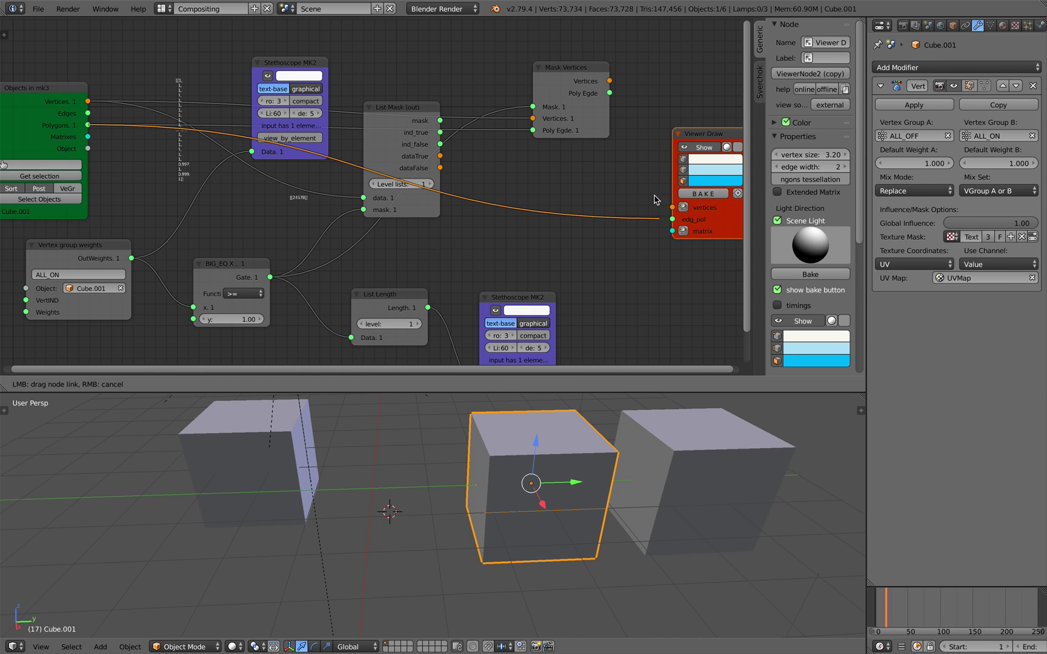
pyautogui.moveTo(610, 81)
pyautogui.mouseDown()
pyautogui.moveTo(675, 221)
pyautogui.moveTo(620, 116)
pyautogui.mouseUp()
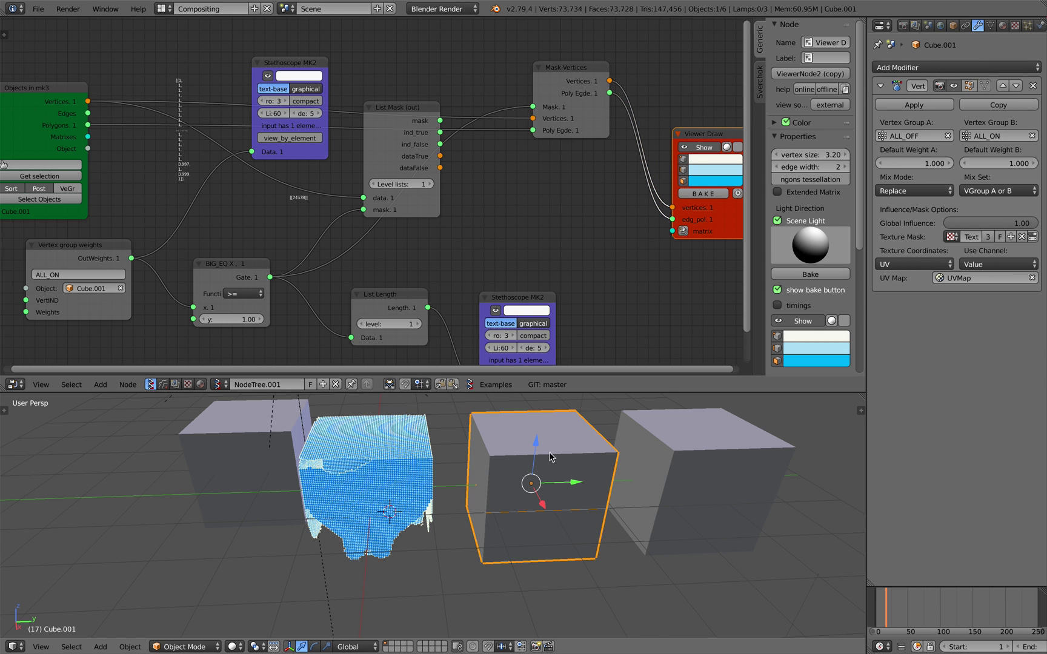
pyautogui.moveTo(552, 456); pyautogui.dragTo(576, 453, button='middle')
pyautogui.scroll(1, 508, 457)
pyautogui.press('a')
pyautogui.moveTo(491, 460)
pyautogui.mouseDown(button='middle')
pyautogui.moveTo(491, 445)
pyautogui.moveTo(479, 456)
pyautogui.mouseUp(button='middle')
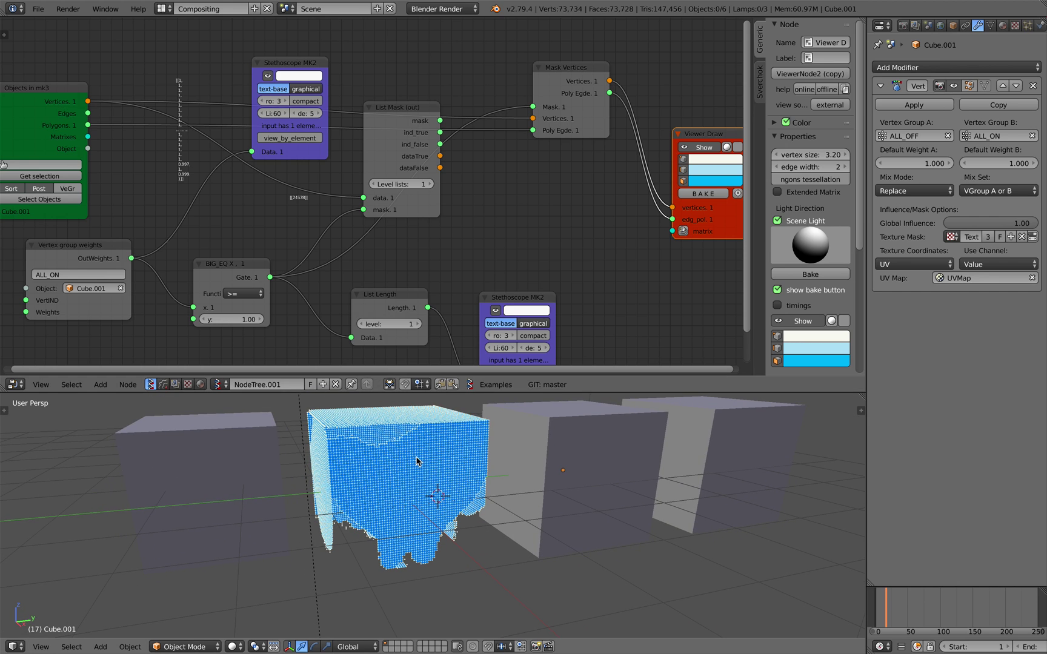
# Set the Vertex group weights node's group to ALL_OFF and the logic node's y threshold to 0.64.
pyautogui.moveTo(365, 240); pyautogui.dragTo(455, 253, button='middle')
pyautogui.click(188, 288)
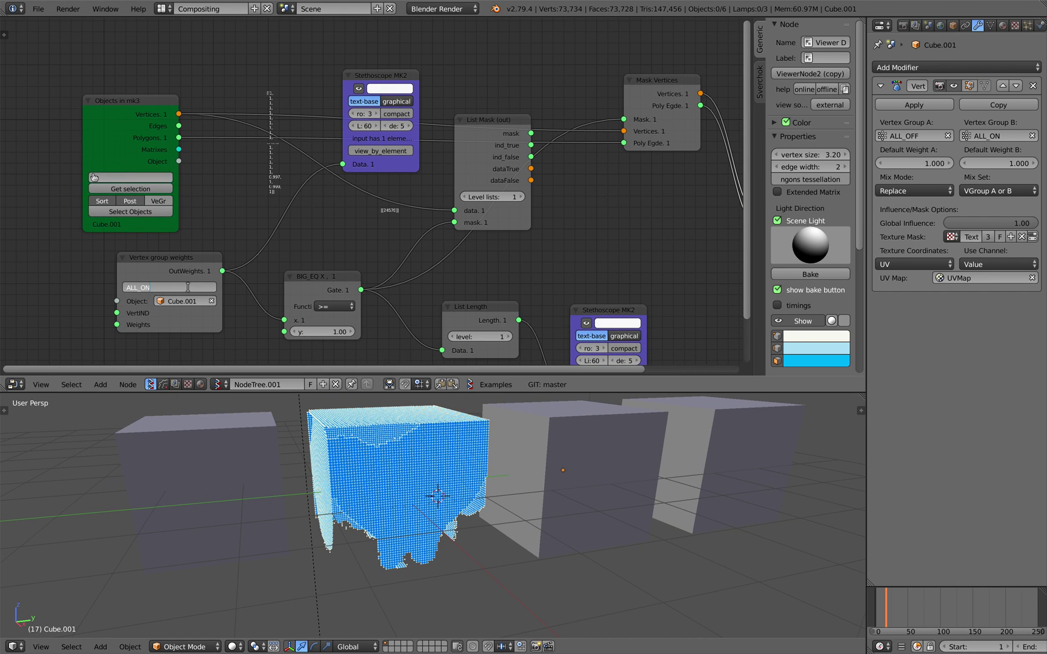
pyautogui.press('Return')
pyautogui.moveTo(335, 526)
pyautogui.mouseDown(button='middle')
pyautogui.moveTo(341, 515)
pyautogui.moveTo(341, 525)
pyautogui.mouseUp(button='middle')
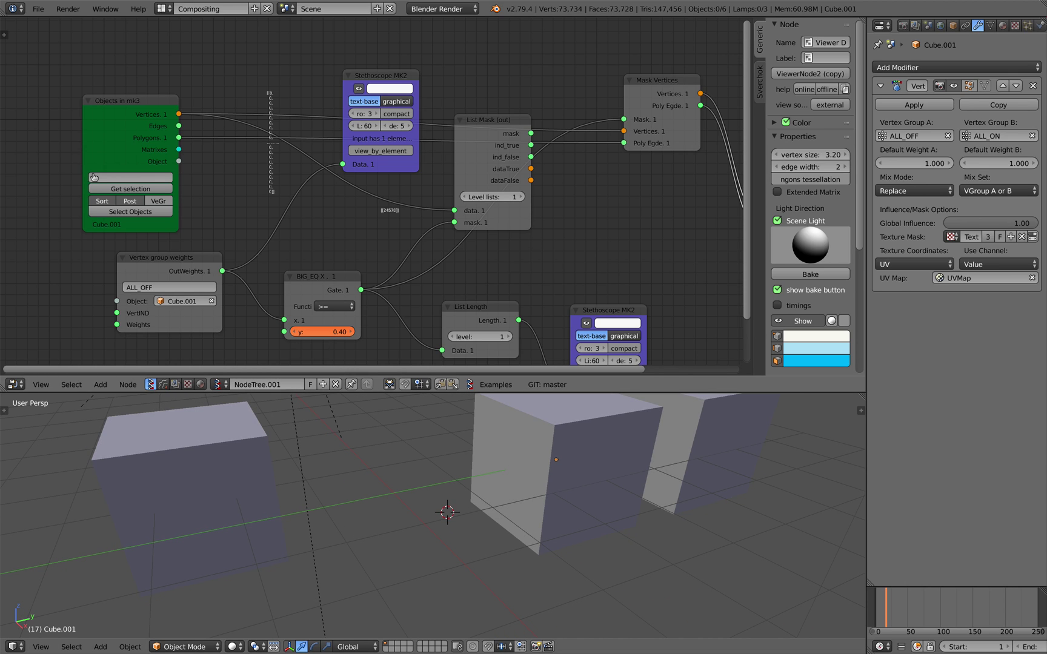
pyautogui.moveTo(322, 332); pyautogui.dragTo(346, 332)
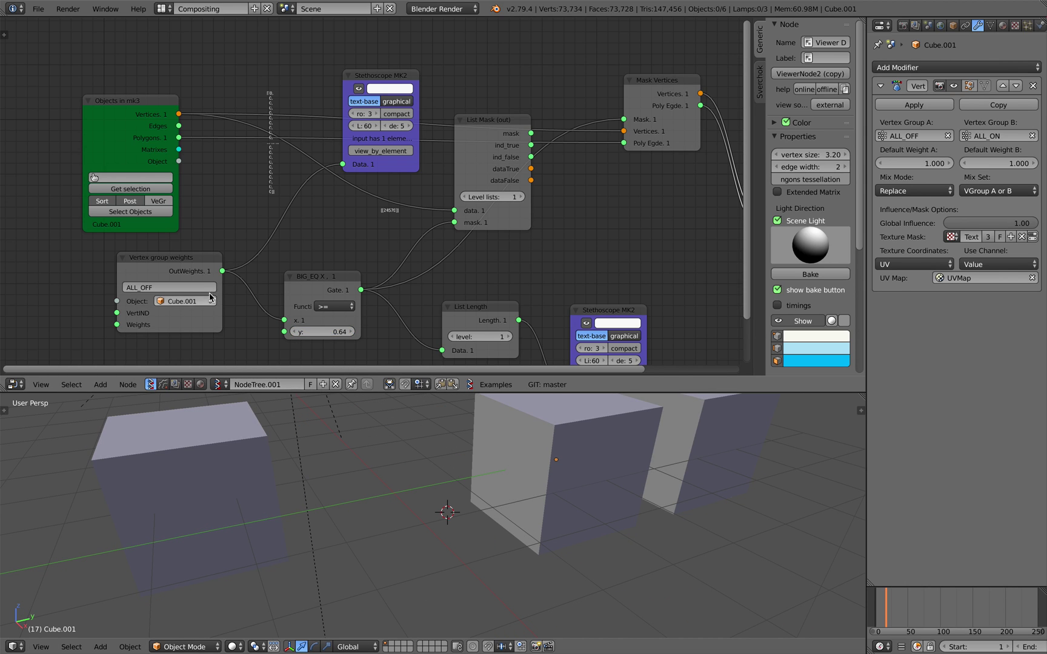
# Set the Vertex group weights node's group to ALL_ON and shift the node slightly left.
pyautogui.click(185, 287)
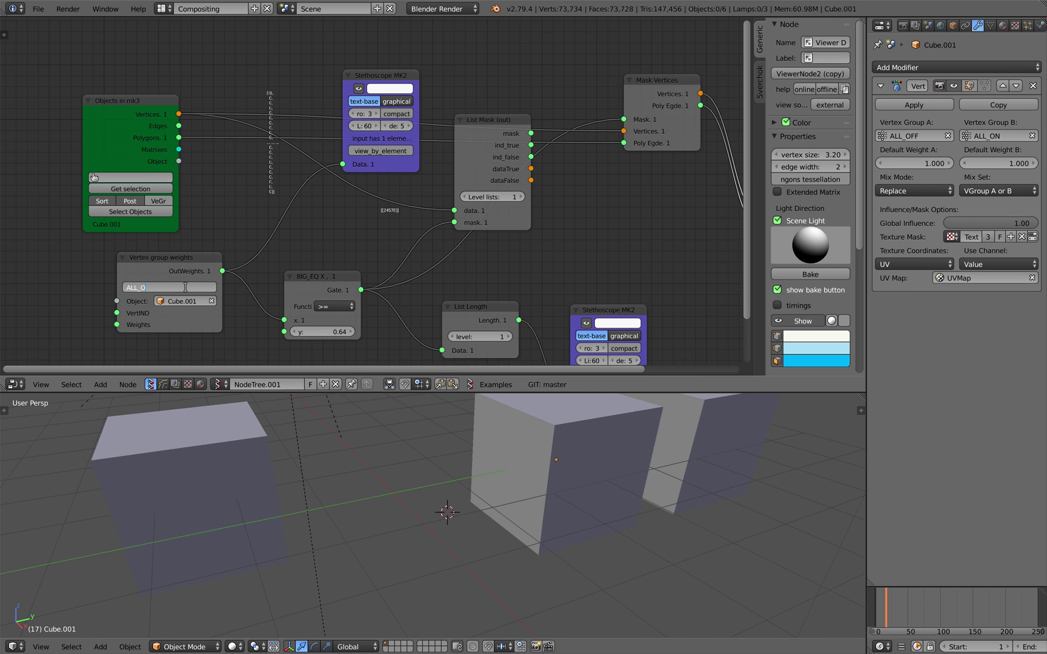
pyautogui.press('Return')
pyautogui.moveTo(203, 258); pyautogui.dragTo(196, 252)
pyautogui.scroll(4, 197, 252)
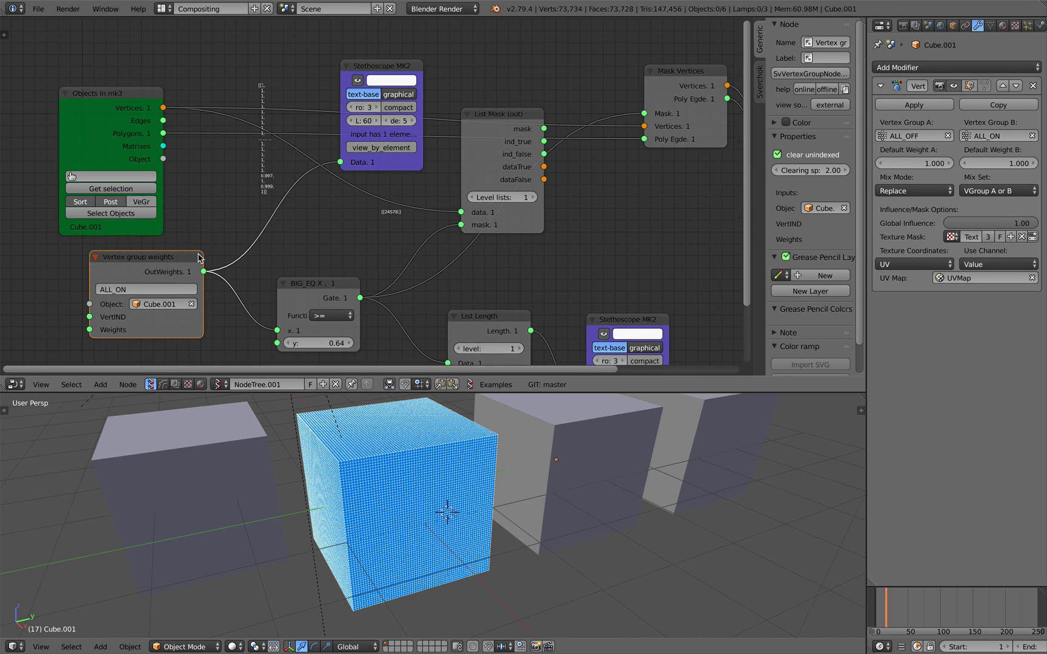
pyautogui.scroll(-1, 185, 173)
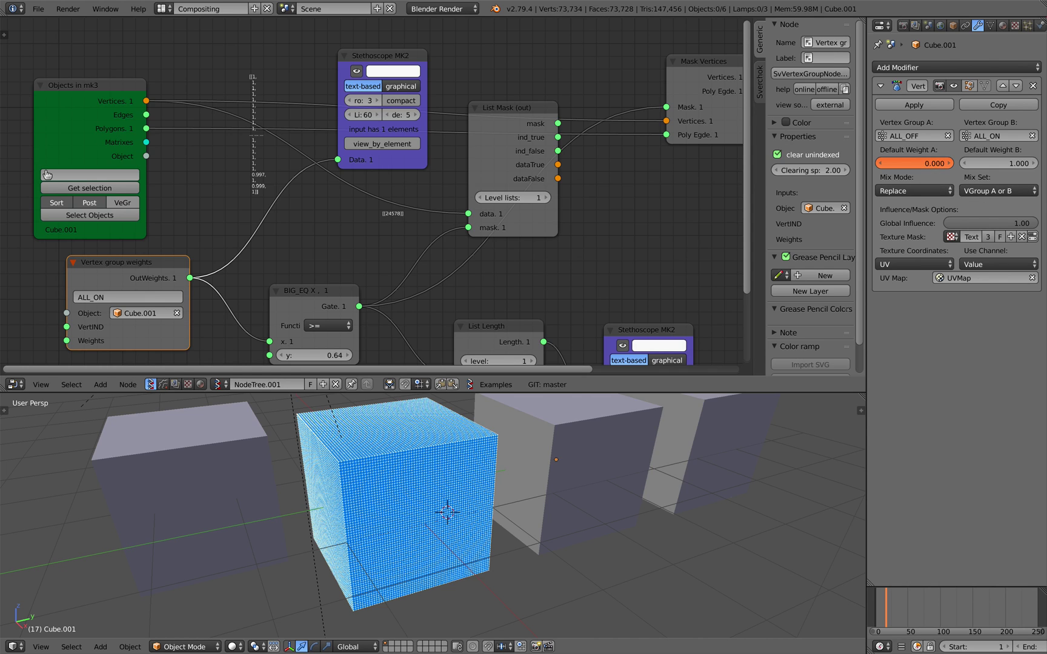
# Set the weight modifier's Mix Mode to Difference and inspect Cube.001's weights in Weight Paint mode.
pyautogui.moveTo(999, 163)
pyautogui.mouseDown()
pyautogui.moveTo(969, 163)
pyautogui.moveTo(999, 163)
pyautogui.mouseUp()
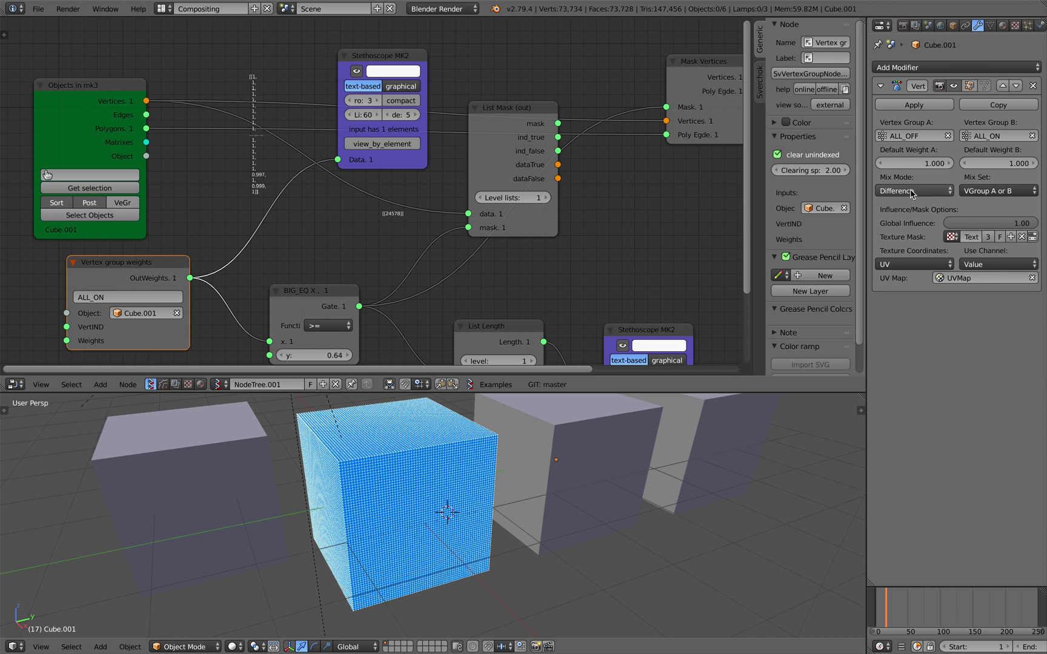
pyautogui.click(200, 646)
pyautogui.click(193, 577)
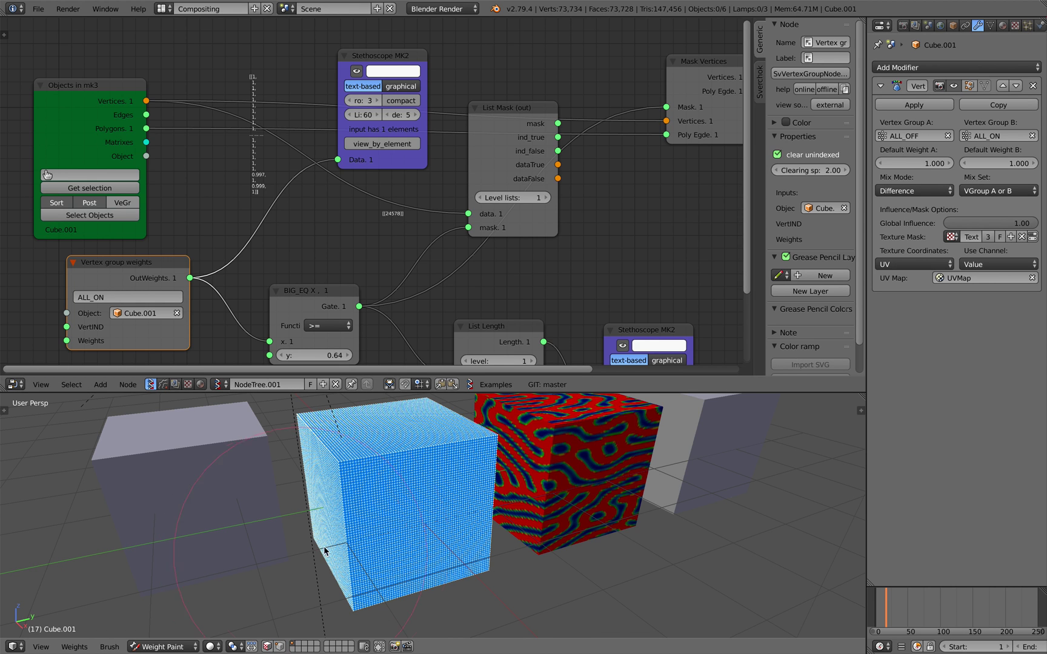
pyautogui.moveTo(327, 551)
pyautogui.mouseDown(button='middle')
pyautogui.moveTo(355, 533)
pyautogui.moveTo(375, 544)
pyautogui.mouseUp(button='middle')
pyautogui.moveTo(510, 478); pyautogui.dragTo(504, 493, button='middle')
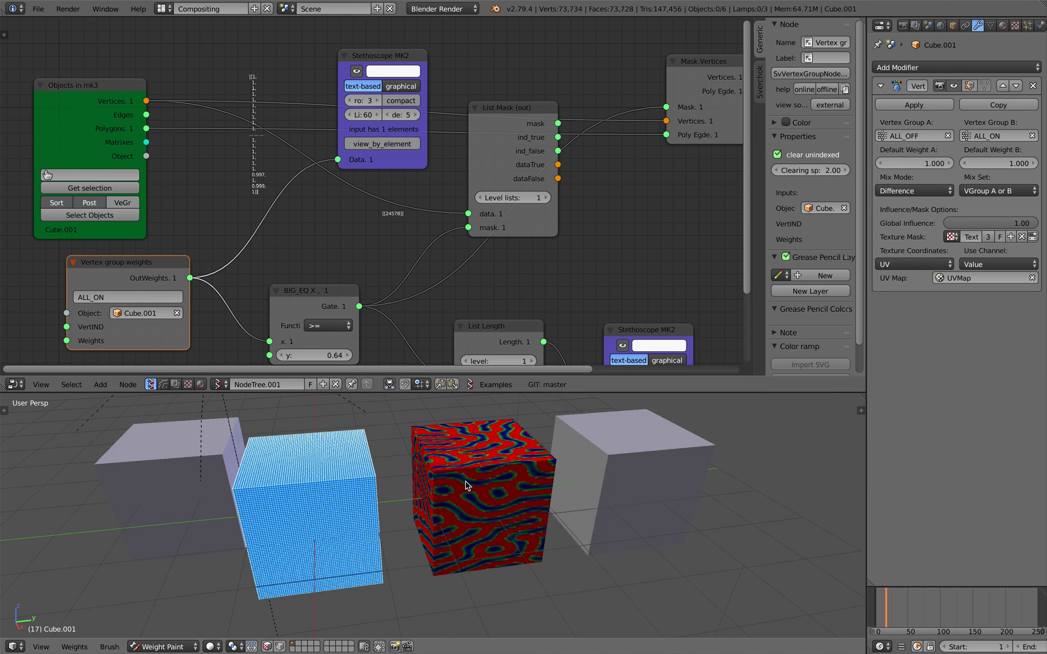
# Return to Object Mode, delete Cube.002, and select Cube.001.
pyautogui.click(169, 646)
pyautogui.click(169, 633)
pyautogui.rightClick(470, 498)
pyautogui.scroll(-2, 472, 498)
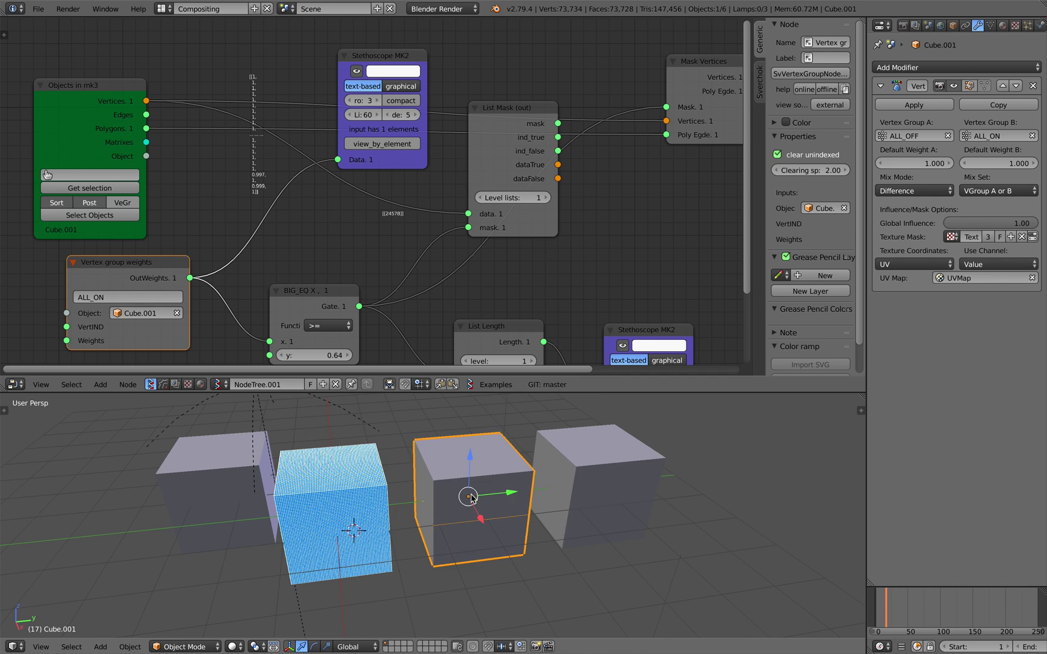
pyautogui.rightClick(577, 492)
pyautogui.press('x')
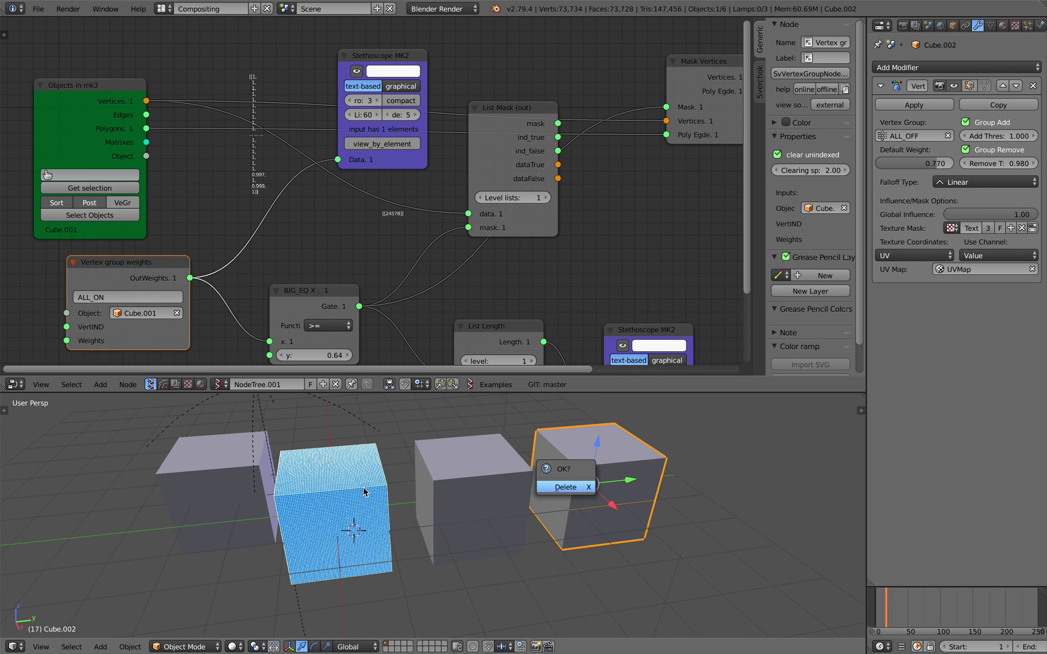
pyautogui.rightClick(465, 491)
pyautogui.keyDown('shift'); pyautogui.moveTo(466, 491); pyautogui.dragTo(493, 486, button='middle'); pyautogui.keyUp('shift')
# Rearrange the nodes, placing List Mask (out) below Mask Vertices and nudging Mask Vertices up and left.
pyautogui.scroll(-4, 461, 309)
pyautogui.moveTo(461, 300); pyautogui.dragTo(339, 247, button='middle')
pyautogui.scroll(3, 345, 180)
pyautogui.scroll(-2, 397, 233)
pyautogui.moveTo(395, 147); pyautogui.dragTo(395, 178, button='middle')
pyautogui.click(343, 110)
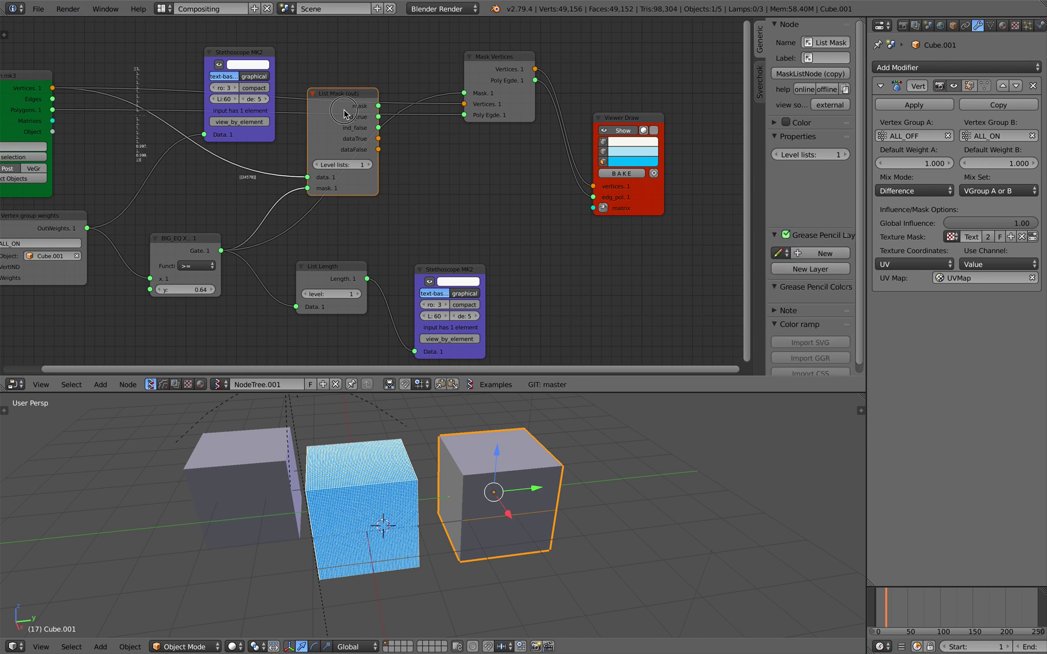
pyautogui.moveTo(344, 110); pyautogui.dragTo(486, 159)
pyautogui.moveTo(522, 73); pyautogui.dragTo(513, 64)
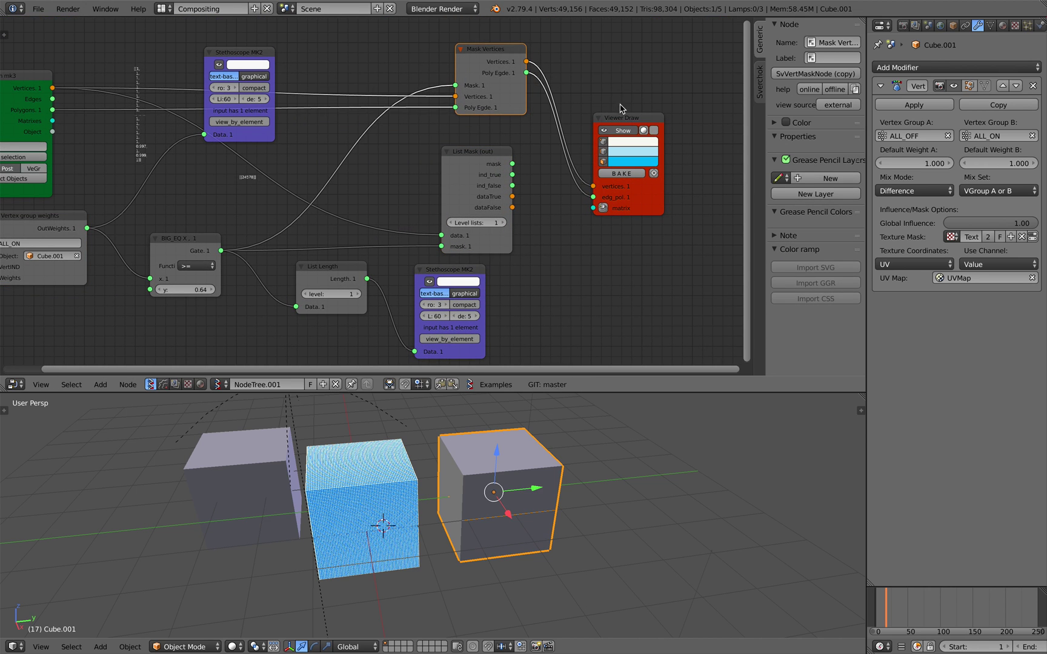
pyautogui.rightClick(621, 118)
pyautogui.moveTo(624, 121); pyautogui.dragTo(652, 117, button='middle')
pyautogui.rightClick(253, 49)
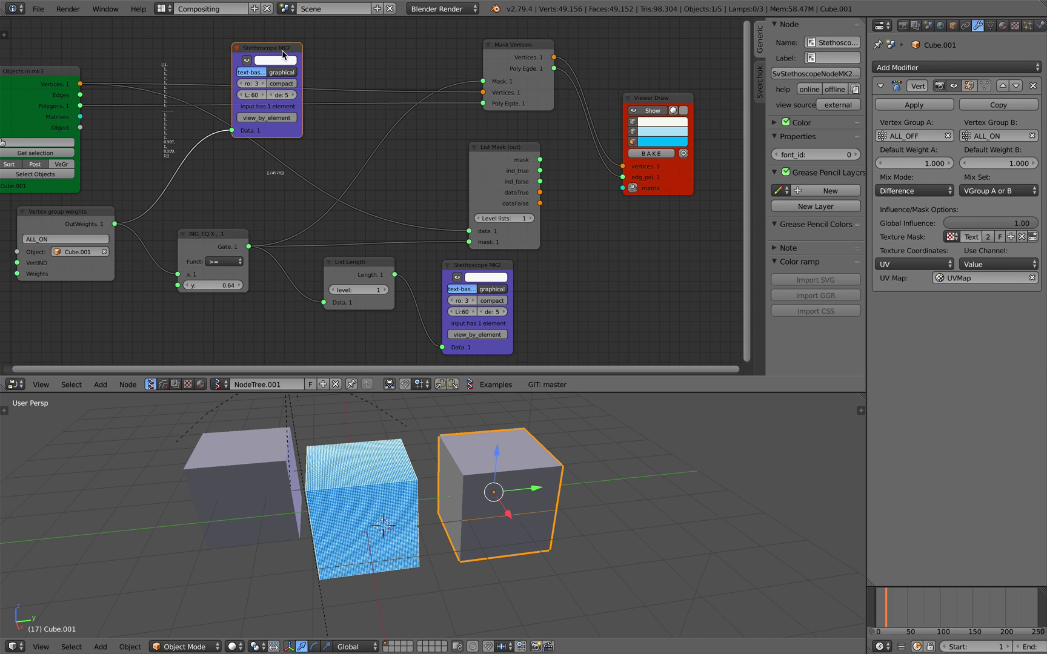
# Save the Blender file and hide the node editor's properties sidebar.
pyautogui.keyDown('ctrl'); pyautogui.hscroll(-2, 282, 54); pyautogui.keyUp('ctrl')
pyautogui.click(137, 223)
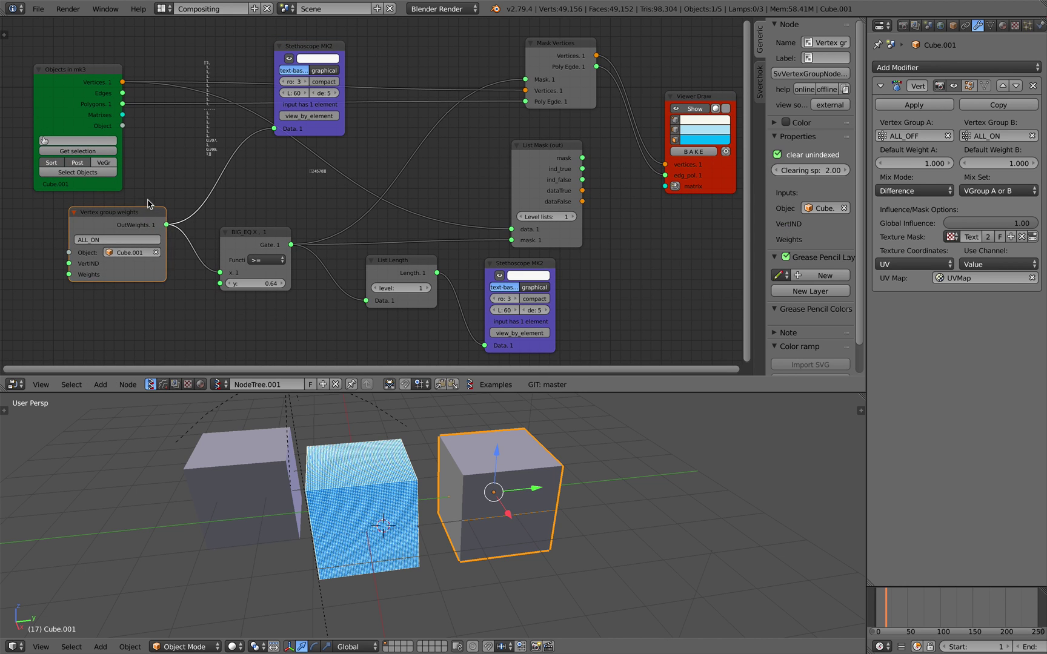
pyautogui.scroll(2, 147, 203)
pyautogui.moveTo(156, 203); pyautogui.dragTo(215, 213, button='middle')
pyautogui.moveTo(336, 247); pyautogui.dragTo(404, 252, button='middle')
pyautogui.scroll(2, 322, 204)
pyautogui.scroll(2, 294, 174)
pyautogui.scroll(-2, 252, 160)
pyautogui.hotkey('ctrl', 's')
pyautogui.click(261, 174)
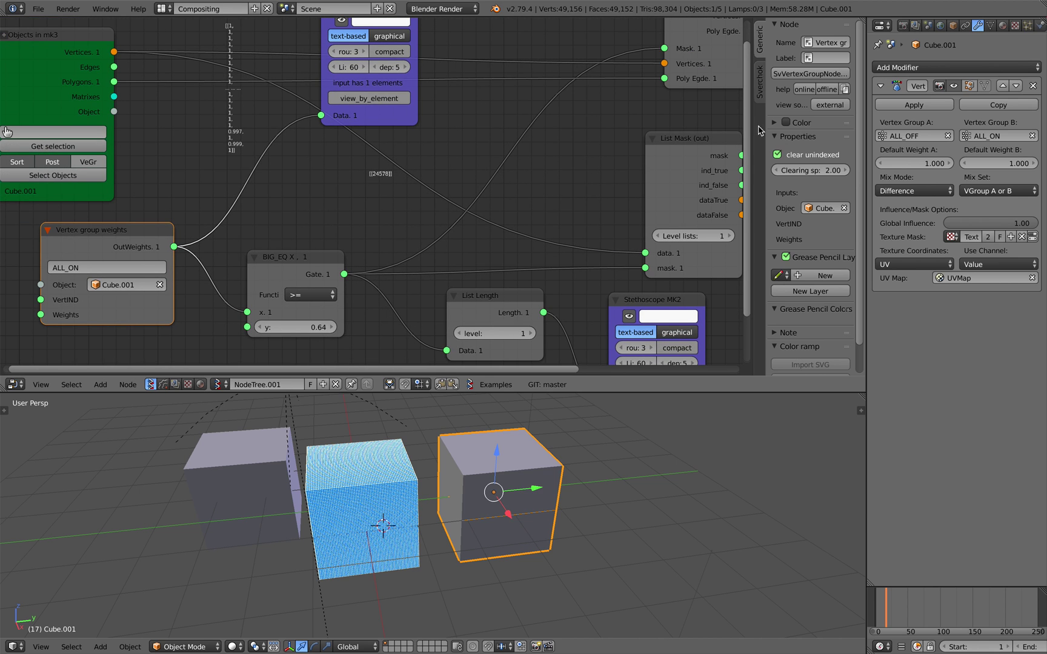
pyautogui.moveTo(755, 123); pyautogui.dragTo(898, 148)
pyautogui.scroll(-2, 684, 210)
pyautogui.moveTo(507, 191); pyautogui.dragTo(477, 138, button='middle')
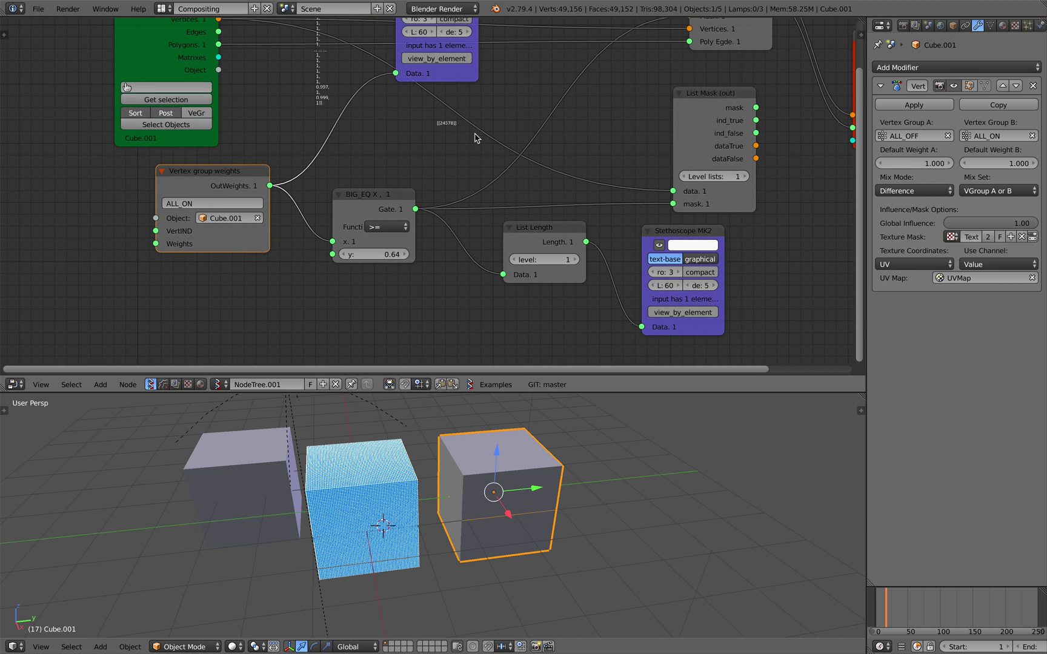
# Add a Viewer text mk3 node between the upper Stethoscope MK2 and Mask Vertices nodes.
pyautogui.moveTo(445, 61); pyautogui.dragTo(414, 217, button='middle')
pyautogui.hotkey('shift', 'a')
pyautogui.click(492, 88)
pyautogui.write('text vi')
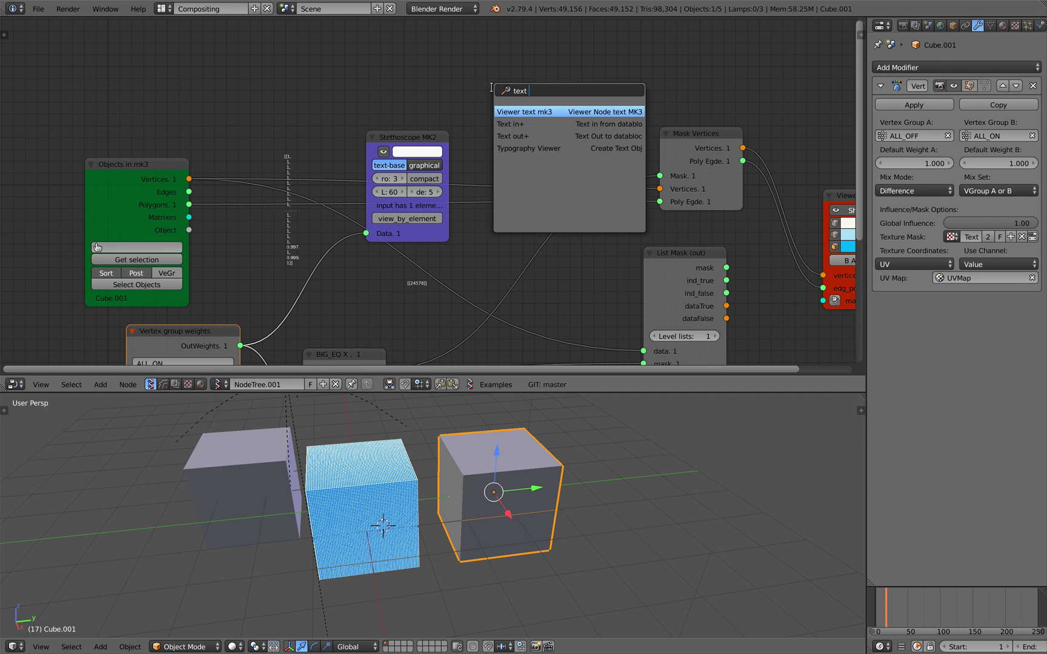
pyautogui.press('BackSpace')
pyautogui.press('BackSpace')
pyautogui.press('Return')
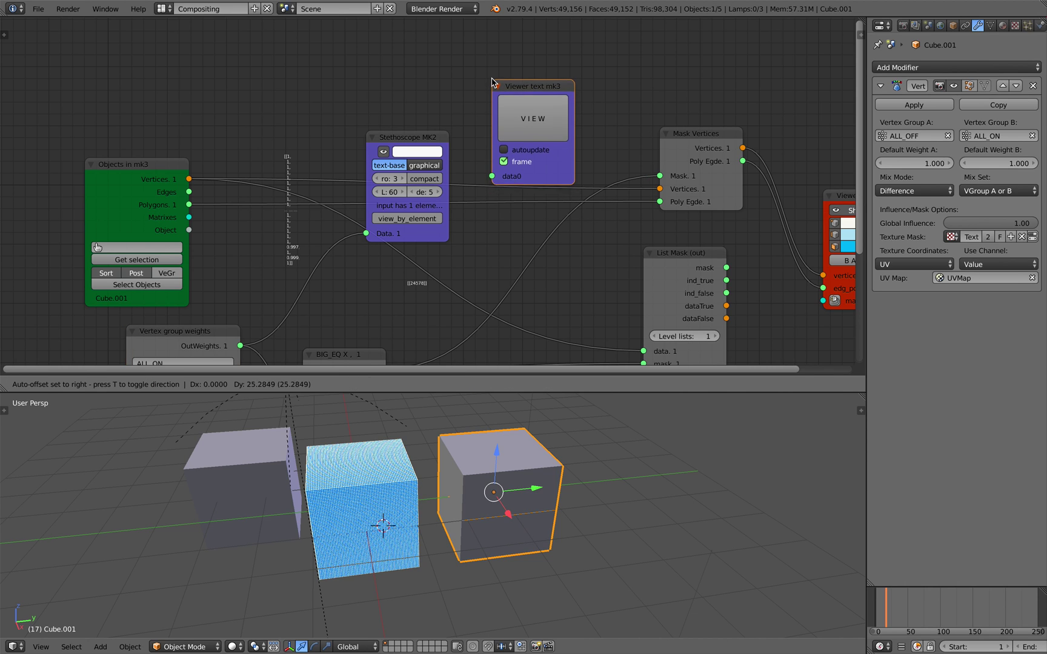
pyautogui.click(492, 74)
# Connect the OutWeights output to Viewer text mk3's data0 input and output the weights as text.
pyautogui.moveTo(314, 276); pyautogui.dragTo(326, 258, button='middle')
pyautogui.moveTo(254, 329); pyautogui.dragTo(536, 135)
pyautogui.click(539, 97)
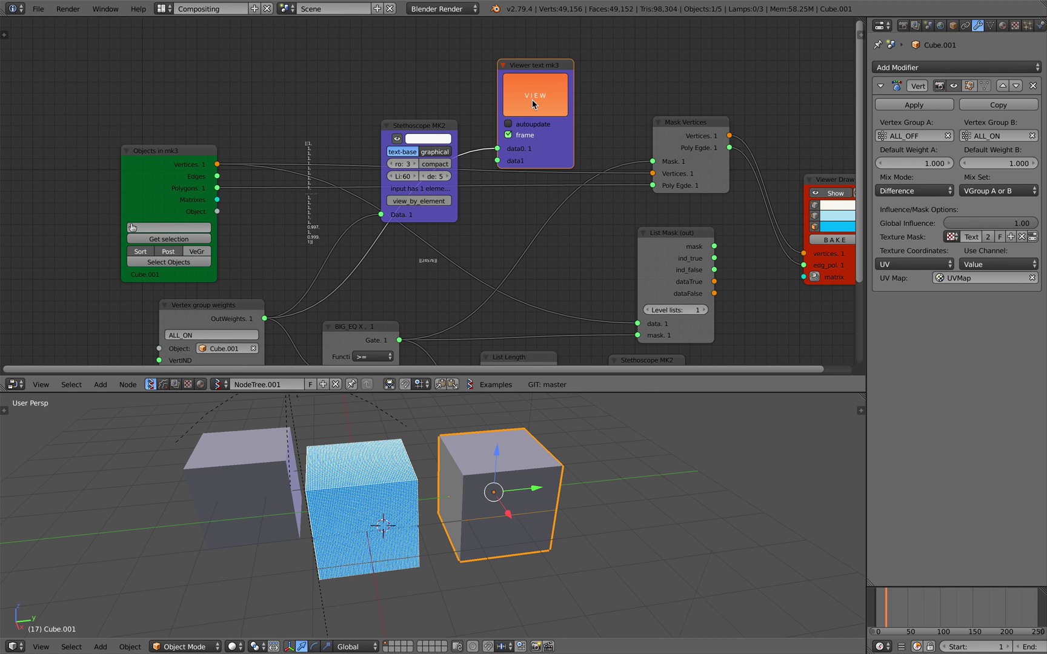
# Examine the ALL_ON weight values listed in the generated text viewer frame.
pyautogui.moveTo(273, 182); pyautogui.dragTo(821, 138, button='middle')
pyautogui.scroll(-3, 400, 187)
pyautogui.scroll(2, 400, 187)
pyautogui.moveTo(346, 153); pyautogui.dragTo(421, 140, button='middle')
pyautogui.moveTo(375, 277); pyautogui.dragTo(386, 85, button='middle')
pyautogui.moveTo(423, 273); pyautogui.dragTo(402, 144, button='middle')
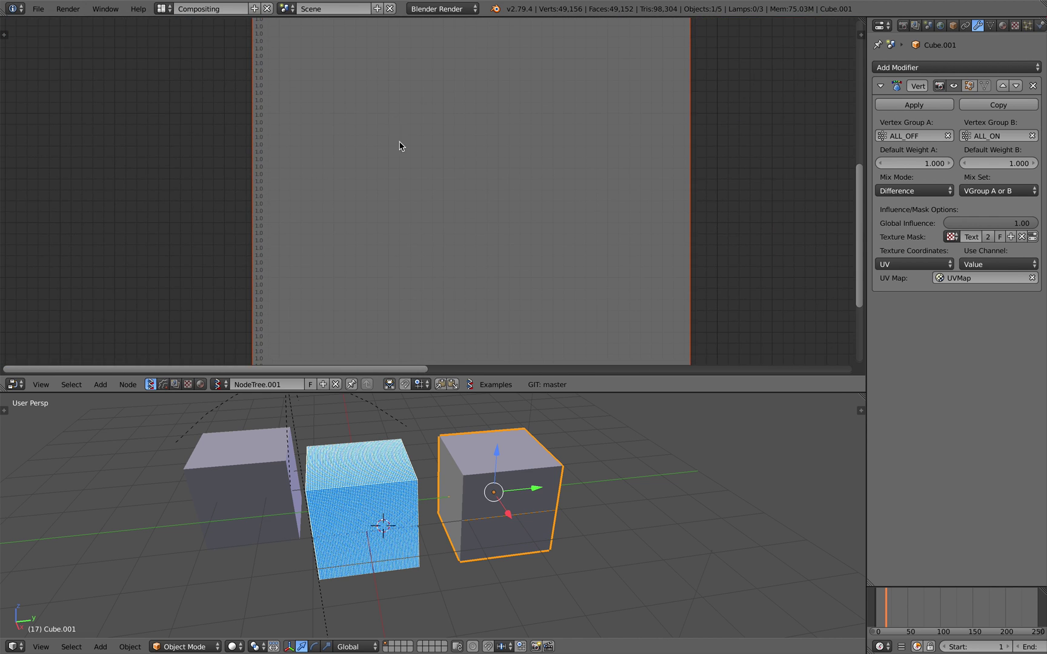
pyautogui.scroll(-4, 402, 144)
pyautogui.moveTo(452, 209); pyautogui.dragTo(414, 99, button='middle')
pyautogui.scroll(5, 420, 122)
pyautogui.scroll(-4, 450, 148)
pyautogui.scroll(-5, 450, 148)
pyautogui.moveTo(471, 121); pyautogui.dragTo(447, 243, button='middle')
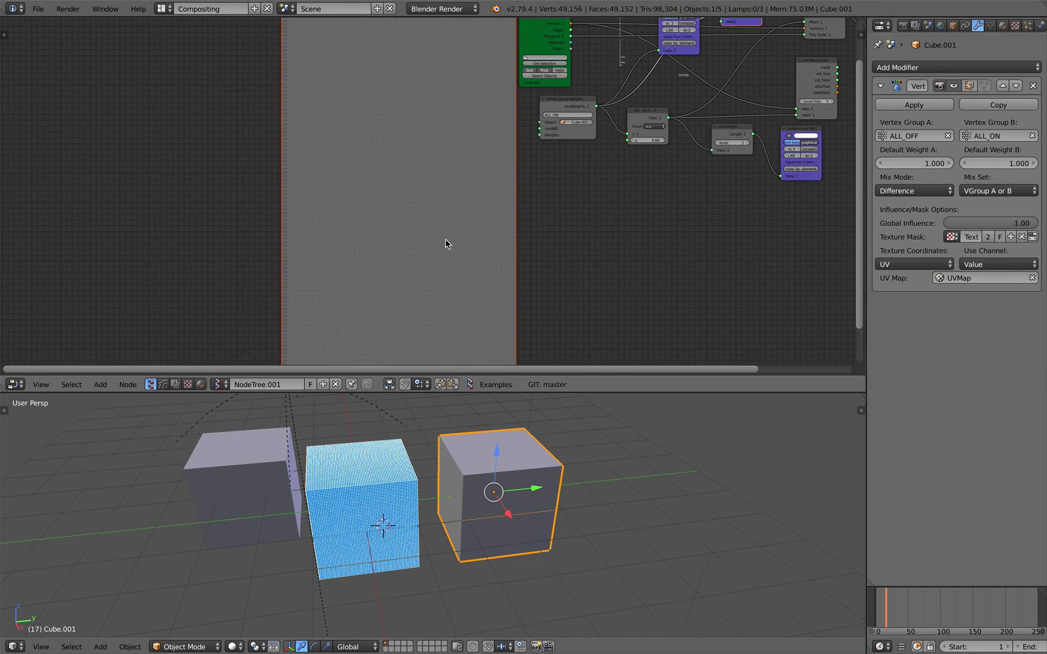
pyautogui.moveTo(437, 126); pyautogui.dragTo(406, 254, button='middle')
pyautogui.scroll(5, 406, 255)
pyautogui.moveTo(352, 160); pyautogui.dragTo(383, 257, button='middle')
pyautogui.scroll(3, 376, 246)
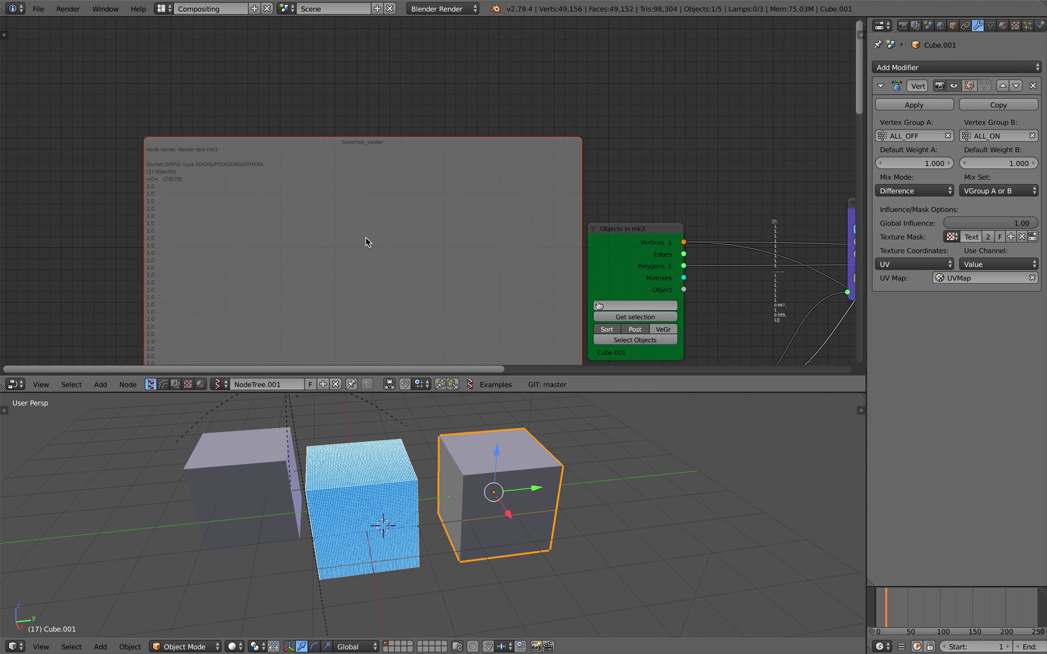
pyautogui.scroll(5, 366, 238)
pyautogui.scroll(-6, 407, 248)
pyautogui.moveTo(604, 249); pyautogui.dragTo(327, 228, button='middle')
pyautogui.scroll(1, 422, 193)
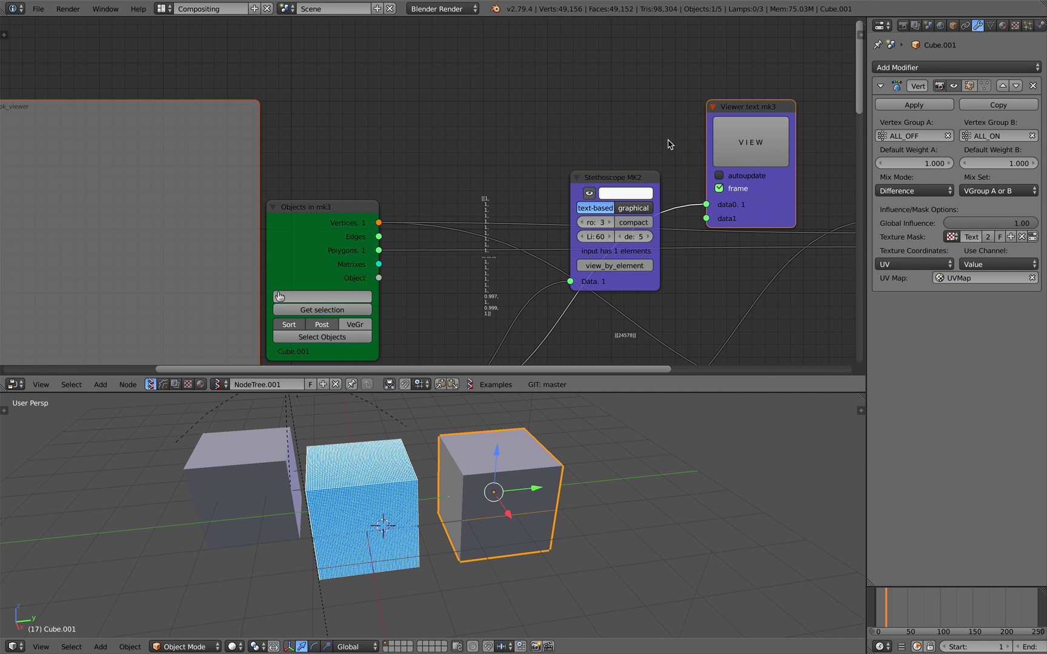